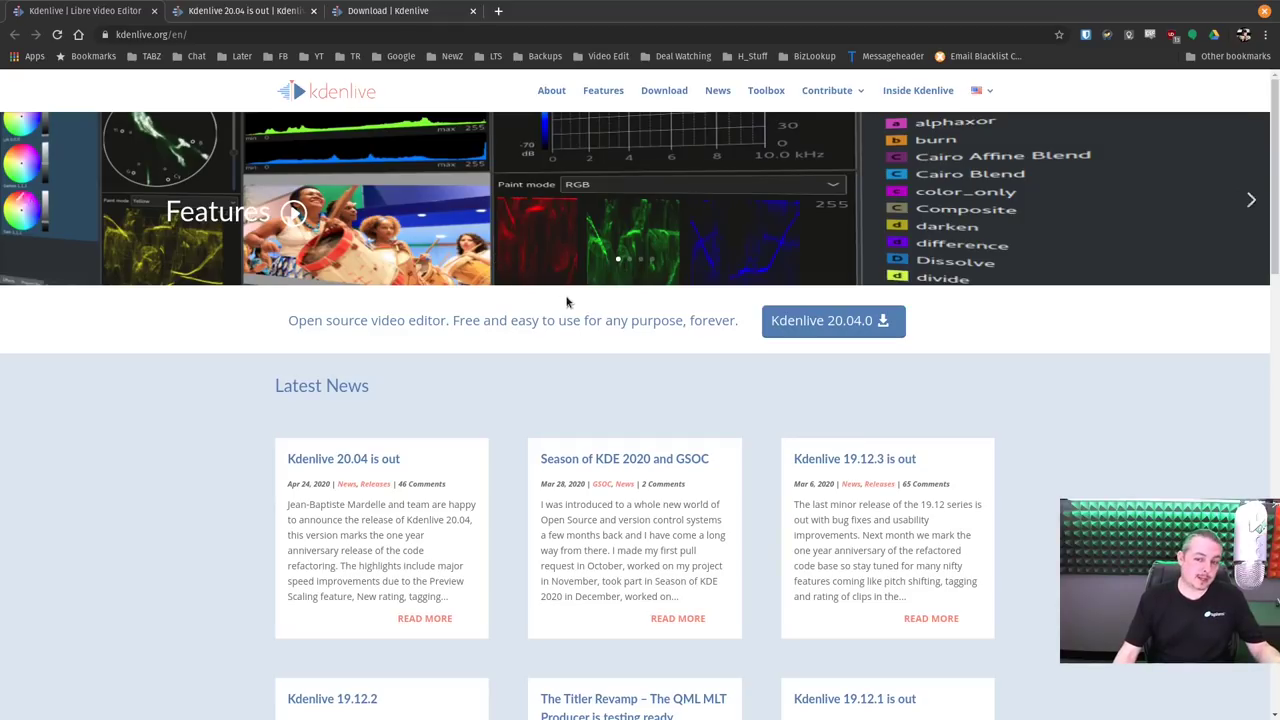
Go to the kdenlive.org download page listing the AppImage, Install and Standalone 20.04.0 builds
{"action": "left_click", "coordinate": [660, 90]}
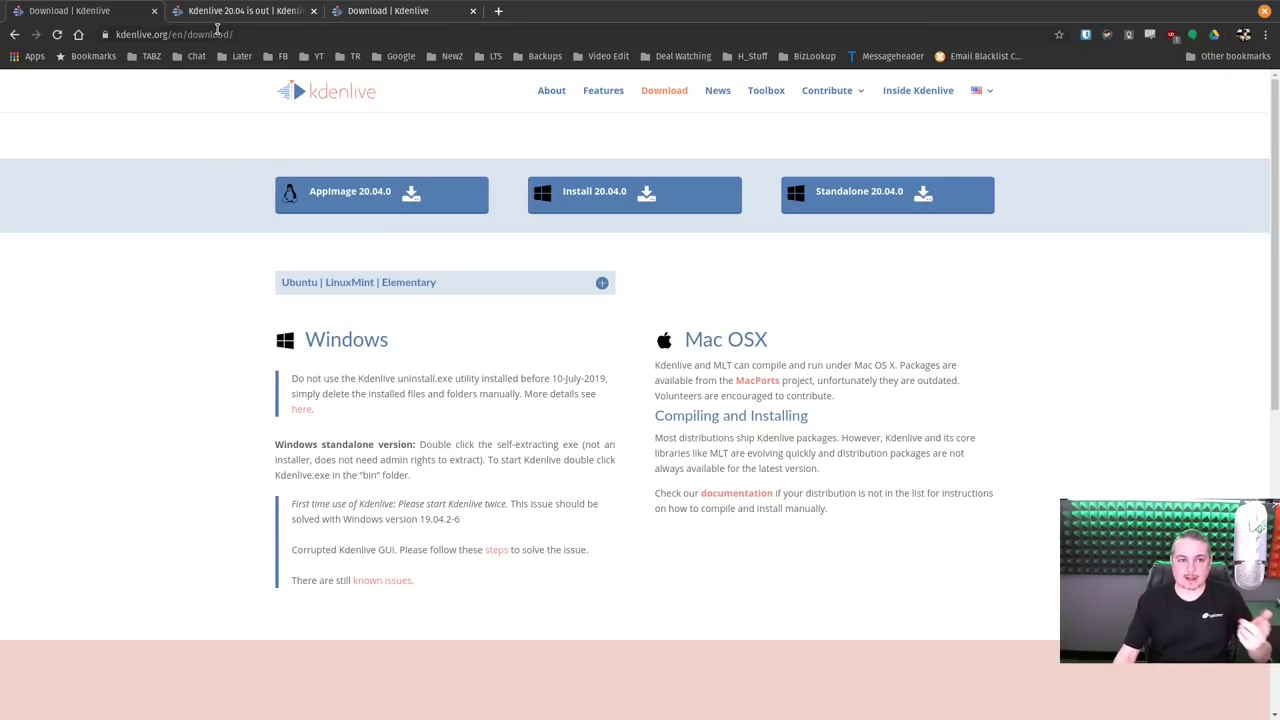
Read through the 'Kdenlive 20.04 is out' article, then close Chrome to reveal the terminal
{"action": "left_click", "coordinate": [220, 12]}
{"action": "scroll", "coordinate": [1068, 372], "scroll_direction": "down", "scroll_amount": 1}
{"action": "scroll", "coordinate": [1068, 372], "scroll_direction": "down", "scroll_amount": 20}
{"action": "scroll", "coordinate": [1105, 371], "scroll_direction": "down", "scroll_amount": 5}
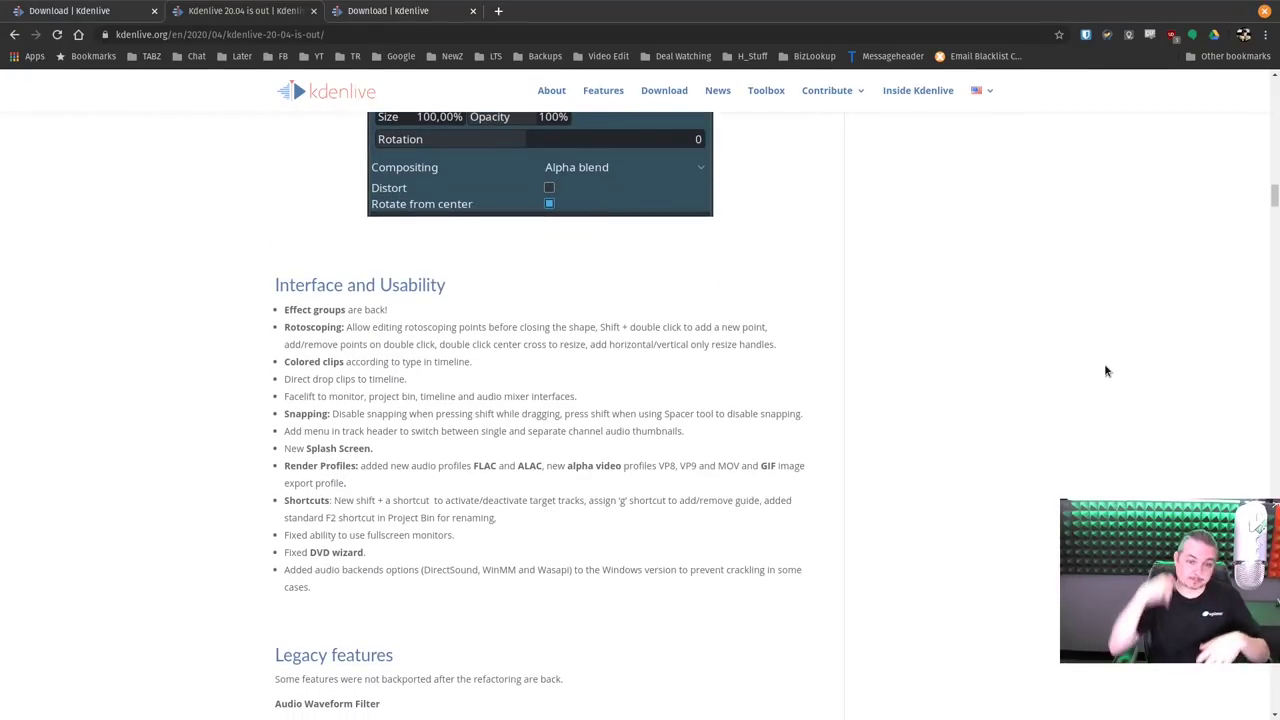
{"action": "scroll", "coordinate": [1066, 269], "scroll_direction": "down", "scroll_amount": 3}
{"action": "left_click_drag", "start_coordinate": [1274, 216], "coordinate": [1272, 238]}
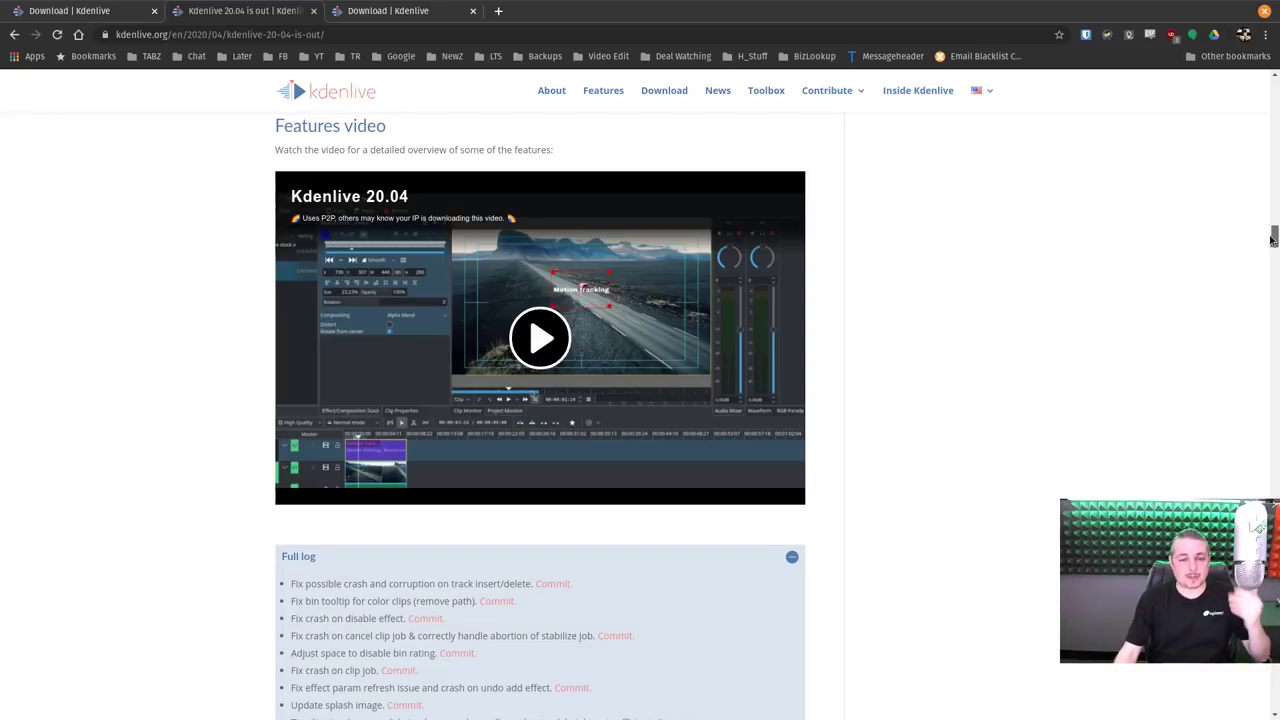
{"action": "left_click_drag", "start_coordinate": [1272, 238], "coordinate": [1251, 114]}
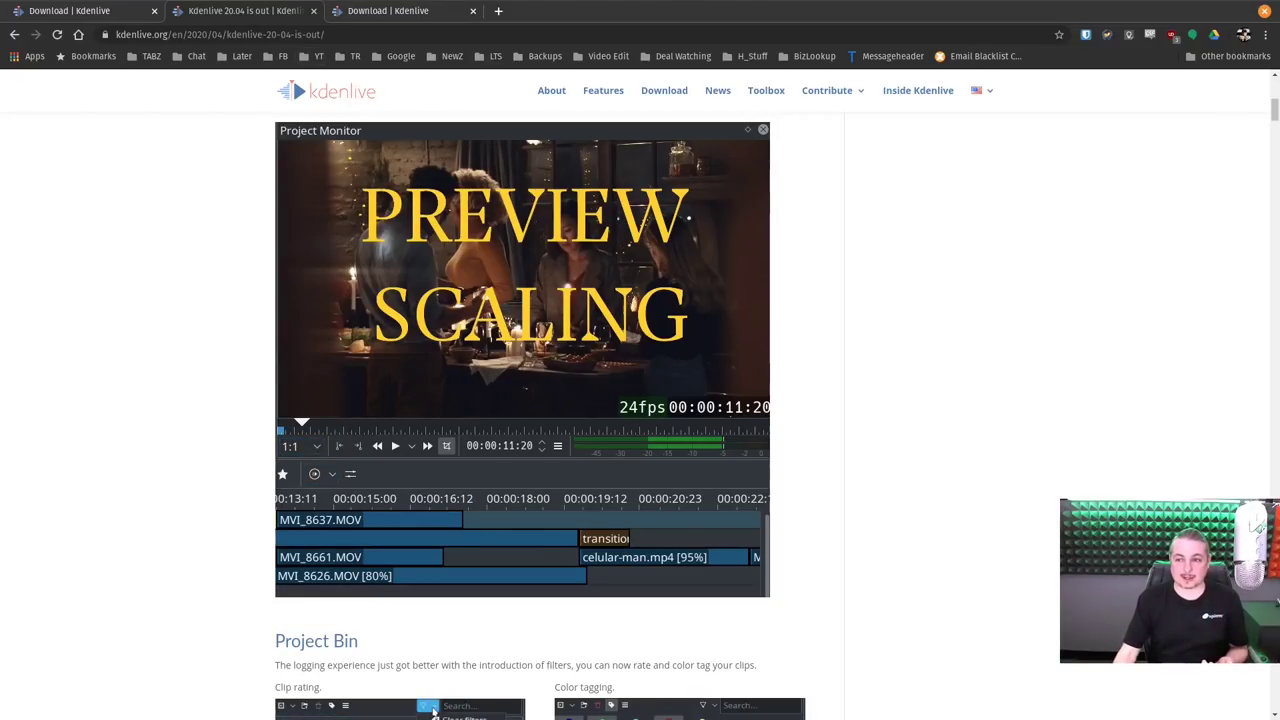
{"action": "left_click", "coordinate": [1263, 11]}
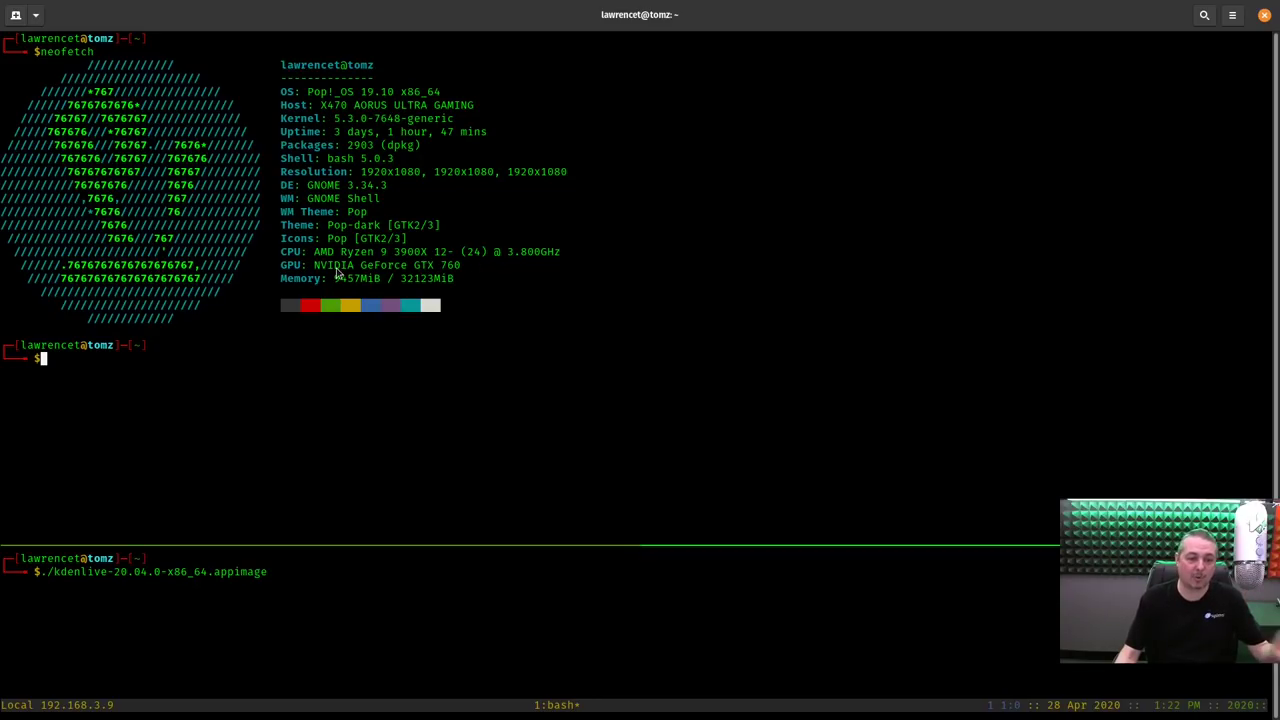
Run ./kdenlive-20.04.0-x86_64.appimage from the lower tmux pane to launch Kdenlive
{"action": "left_click", "coordinate": [338, 610]}
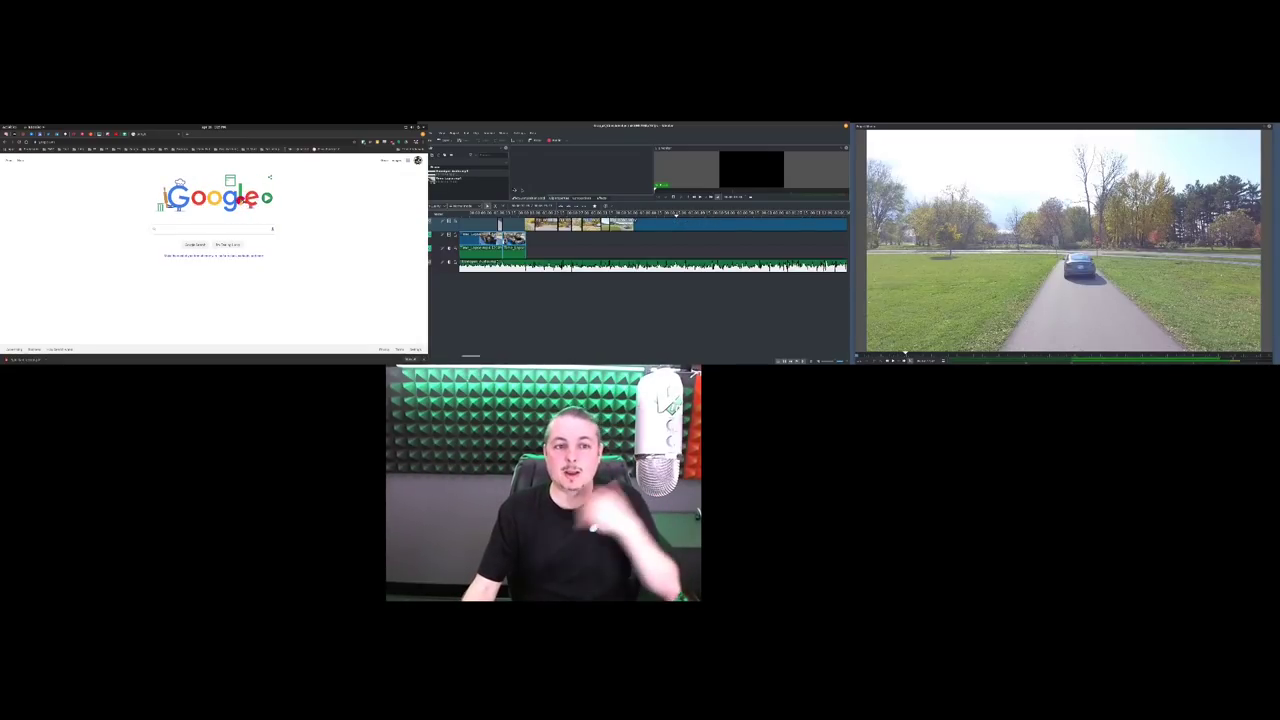
{"action": "left_click", "coordinate": [441, 132]}
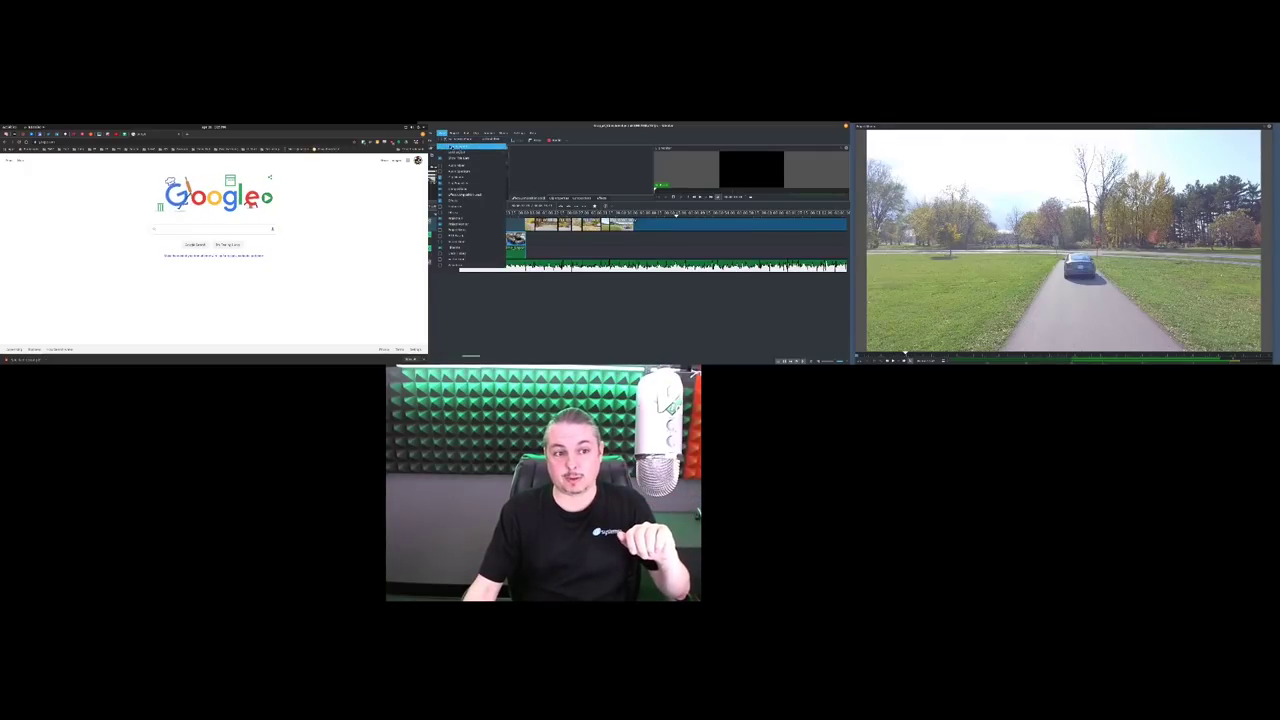
{"action": "mouse_move", "coordinate": [480, 147]}
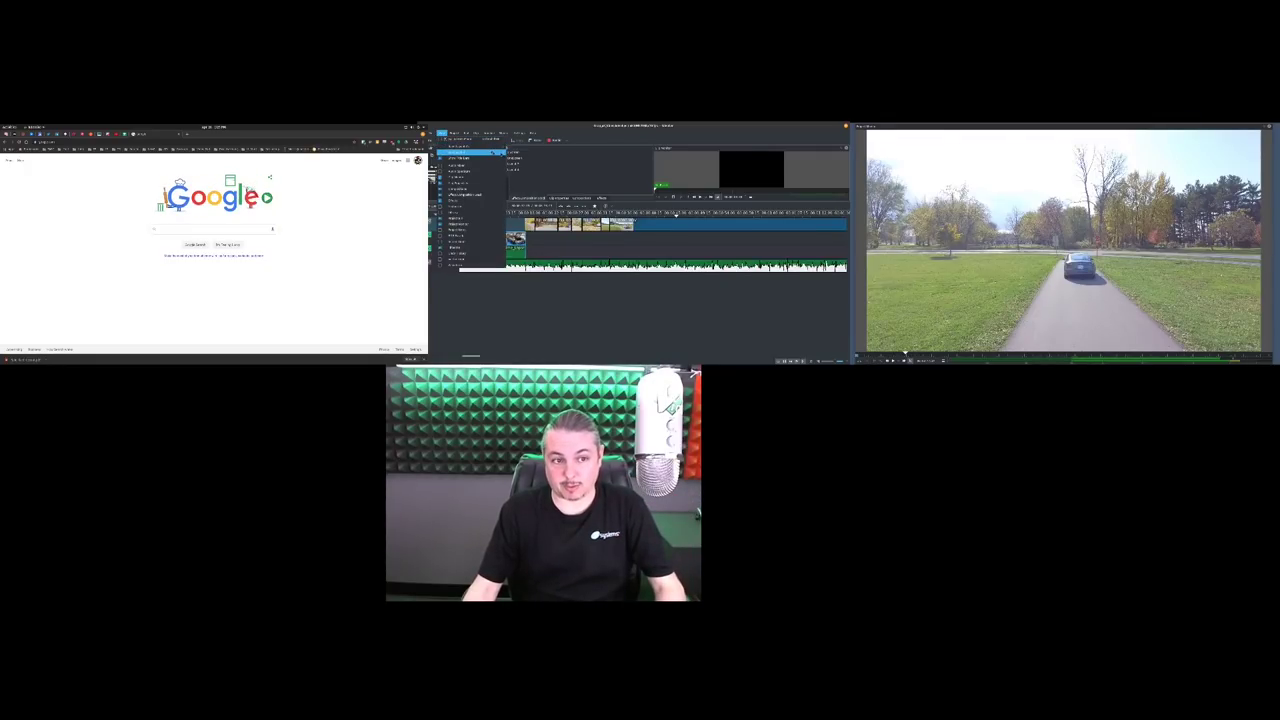
{"action": "left_click", "coordinate": [515, 157]}
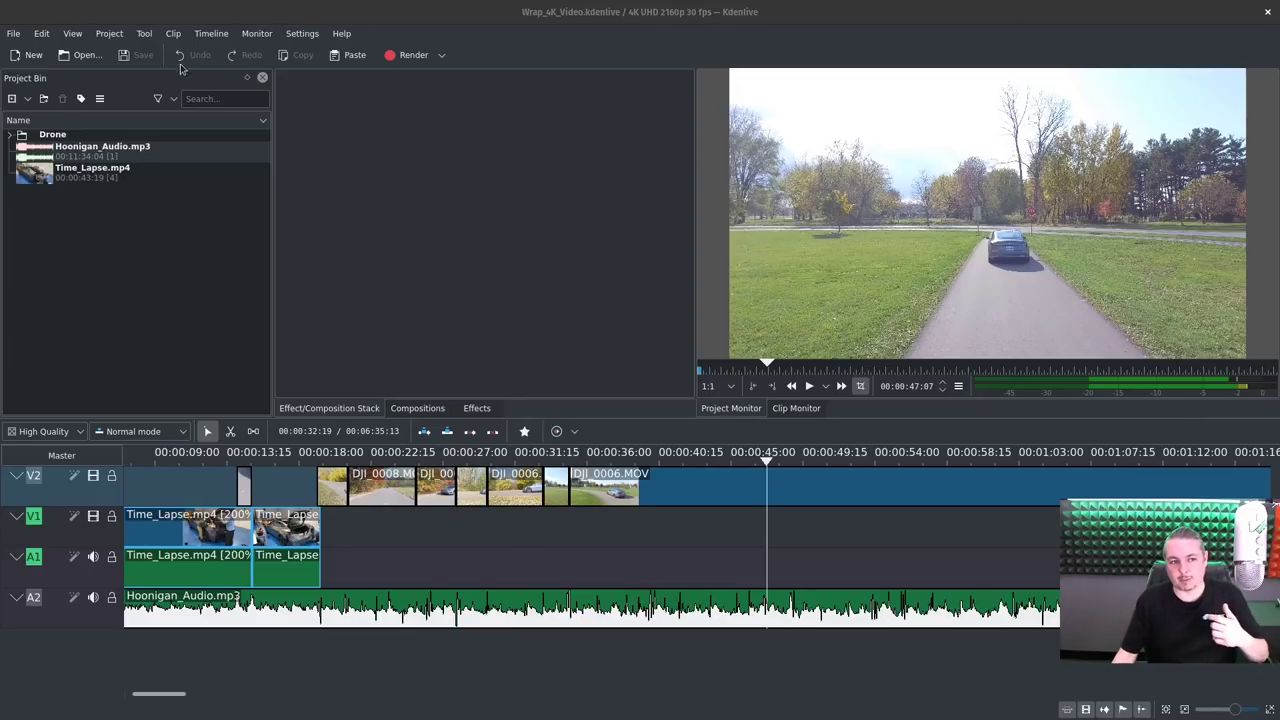
Create a new project with the HD 1080p 30 fps profile
{"action": "left_click", "coordinate": [109, 33]}
{"action": "left_click", "coordinate": [329, 187]}
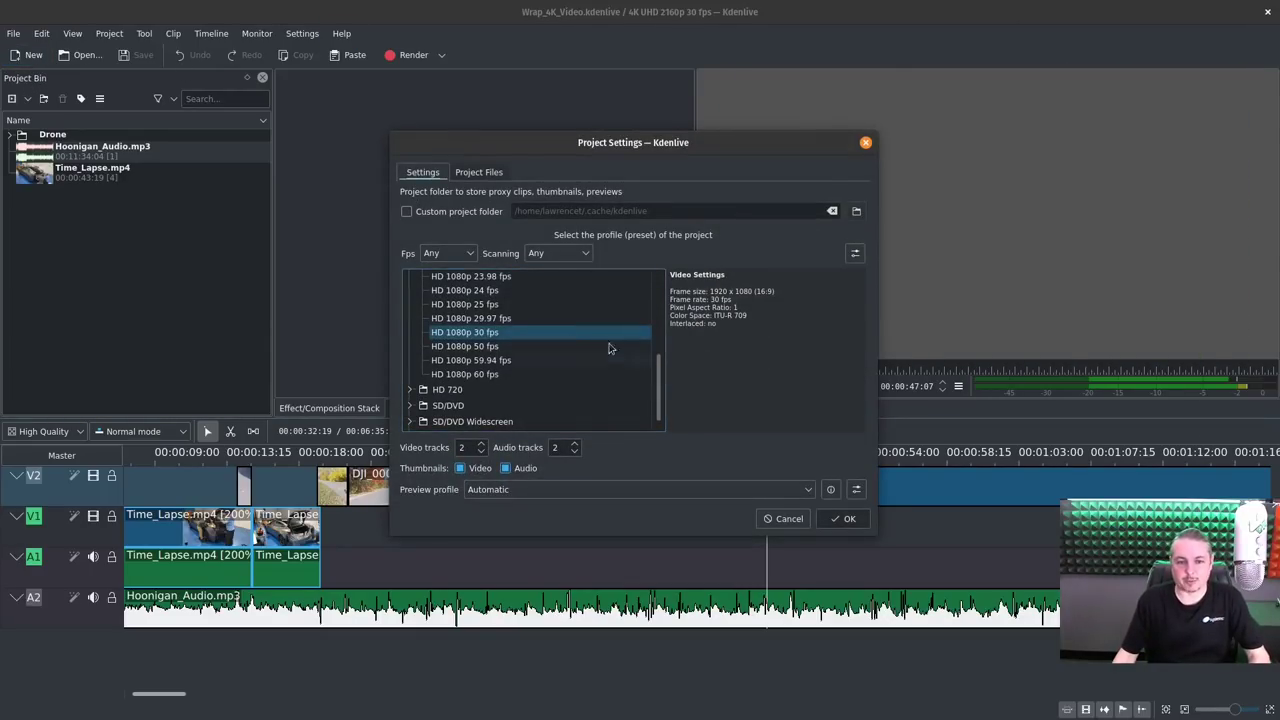
{"action": "left_click", "coordinate": [843, 518]}
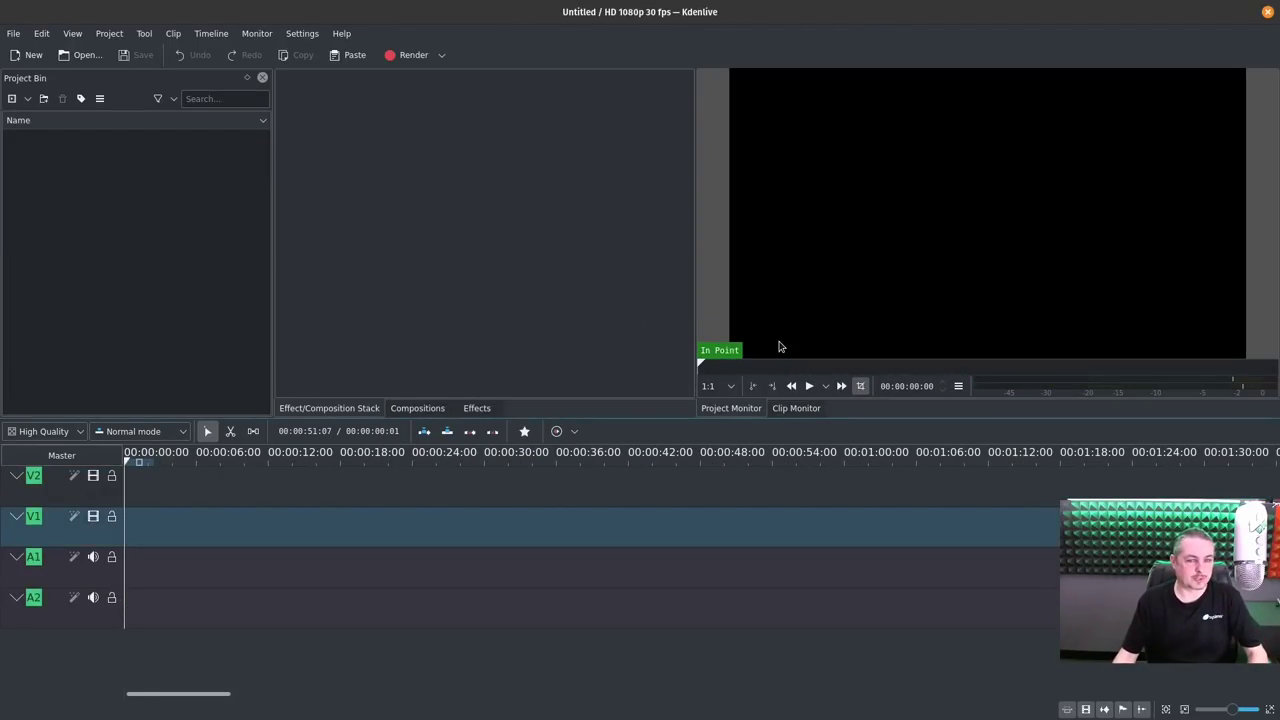
Add Dell_R730_Part2.flv from the OBS folder to the project bin
{"action": "key", "text": "ctrl+o"}
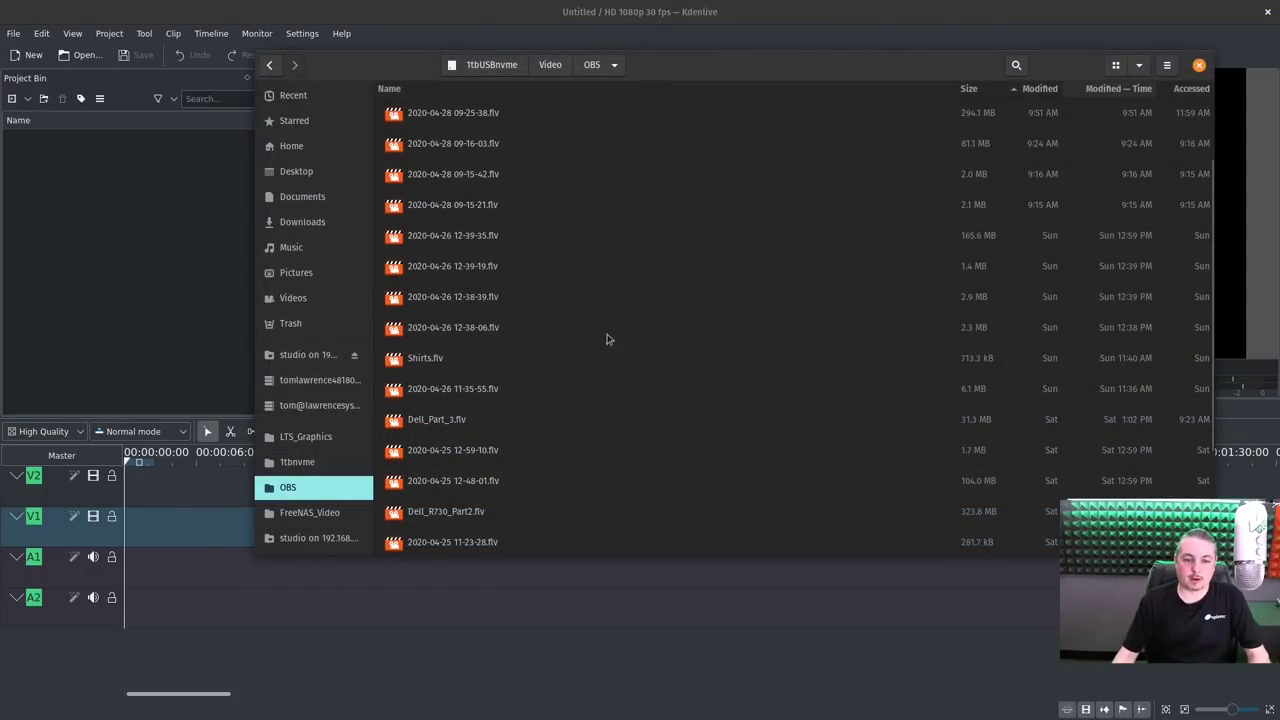
{"action": "left_click", "coordinate": [462, 425]}
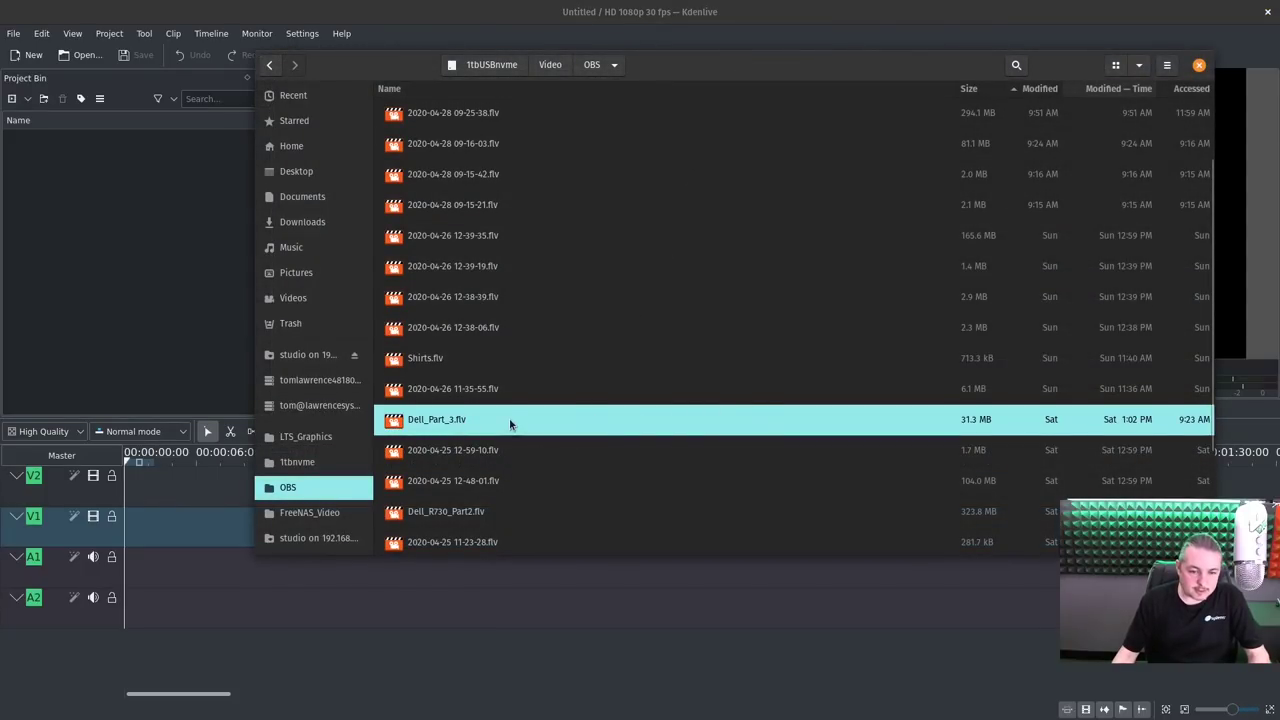
{"action": "scroll", "coordinate": [510, 425], "scroll_direction": "down", "scroll_amount": 3}
{"action": "left_click", "coordinate": [462, 358]}
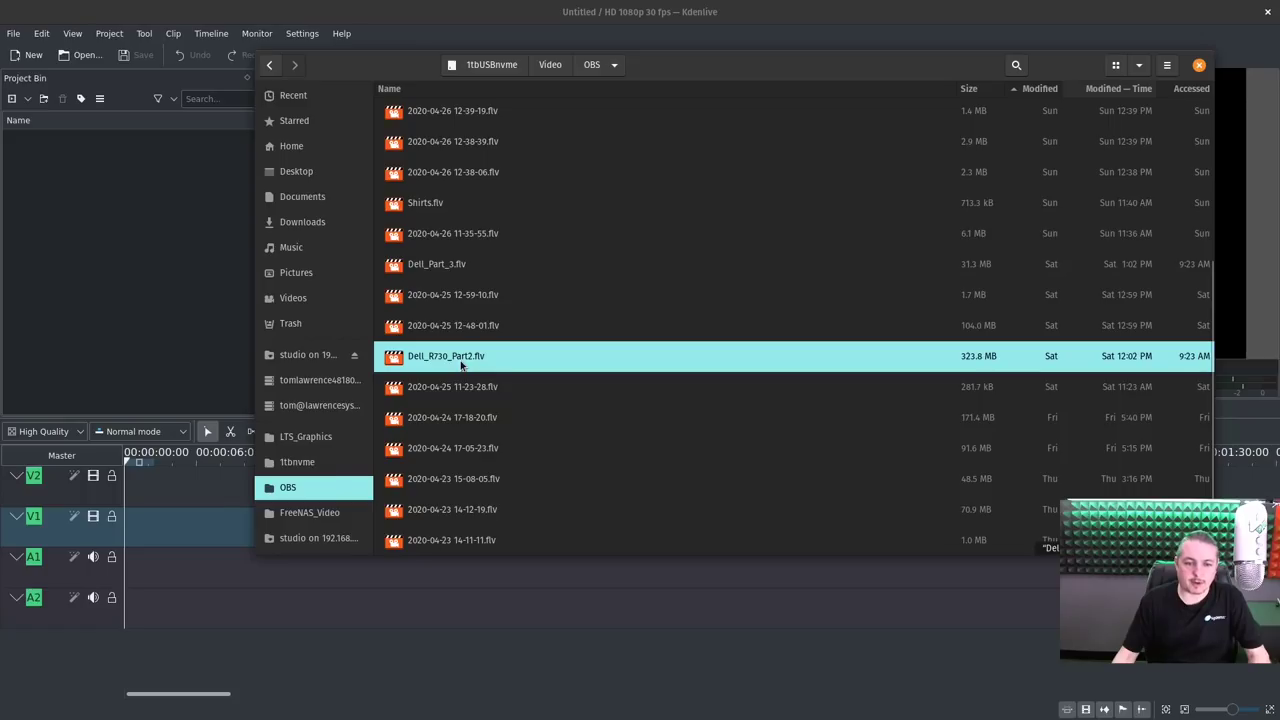
{"action": "key", "text": "Return"}
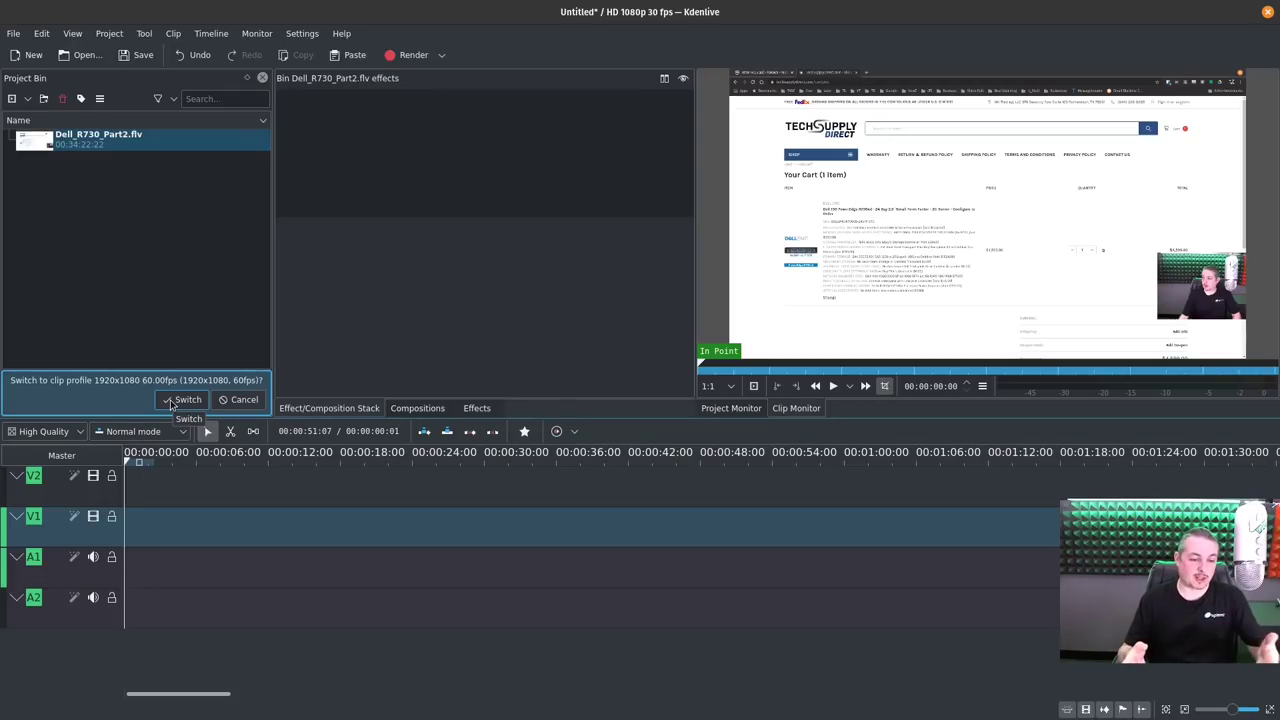
Switch to the clip's 1920x1080 60fps profile and place Dell_R730_Part2.flv on V1/A1 at 00:00:00
{"action": "left_click", "coordinate": [183, 399]}
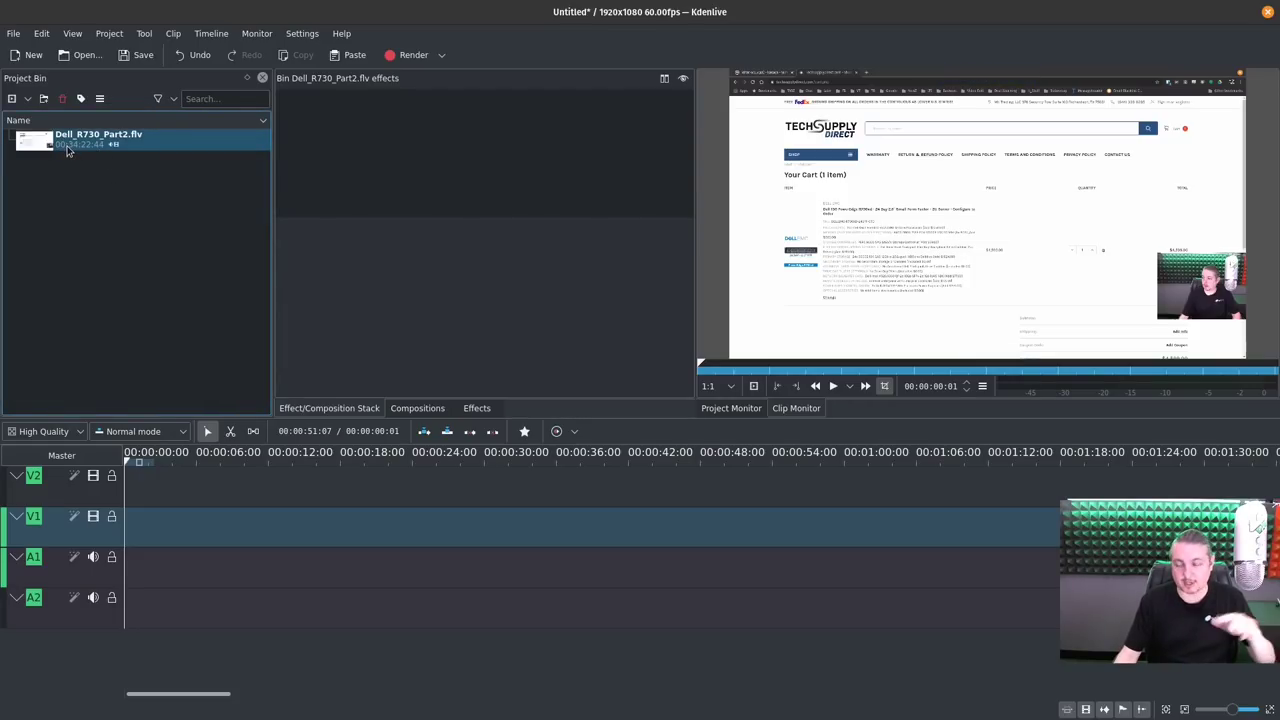
{"action": "mouse_move", "coordinate": [101, 148]}
{"action": "left_mouse_down"}
{"action": "mouse_move", "coordinate": [171, 400]}
{"action": "mouse_move", "coordinate": [172, 512]}
{"action": "left_mouse_up"}
{"action": "left_click_drag", "start_coordinate": [394, 526], "coordinate": [295, 533]}
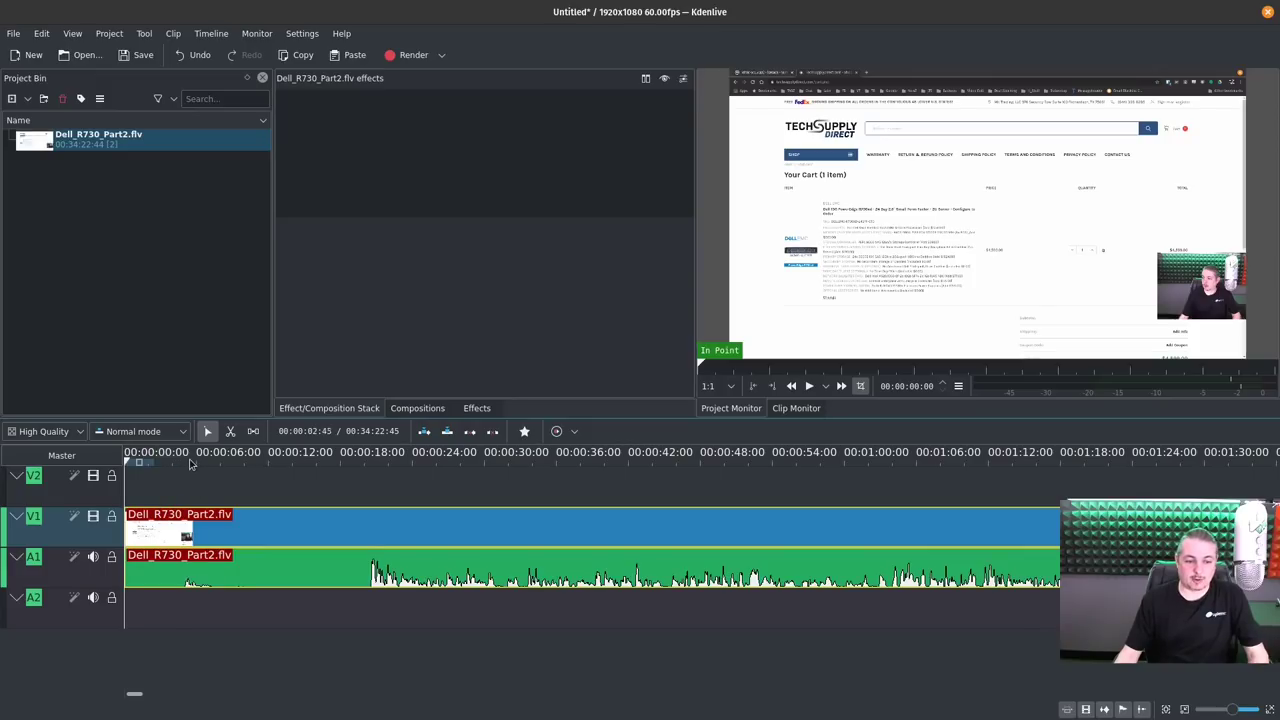
{"action": "left_click_drag", "start_coordinate": [190, 463], "coordinate": [320, 549]}
{"action": "left_click_drag", "start_coordinate": [258, 467], "coordinate": [325, 515]}
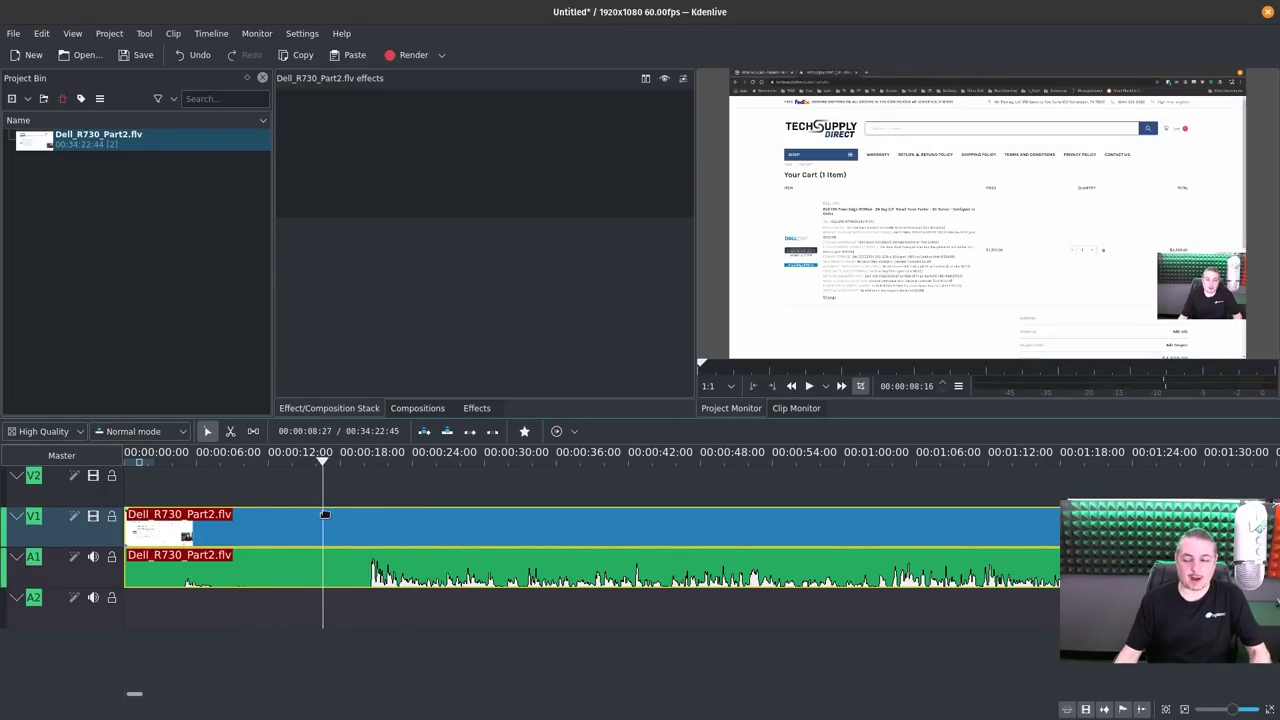
Select the Razor tool, widen the timeline area and show the clip monitor
{"action": "left_click", "coordinate": [228, 434]}
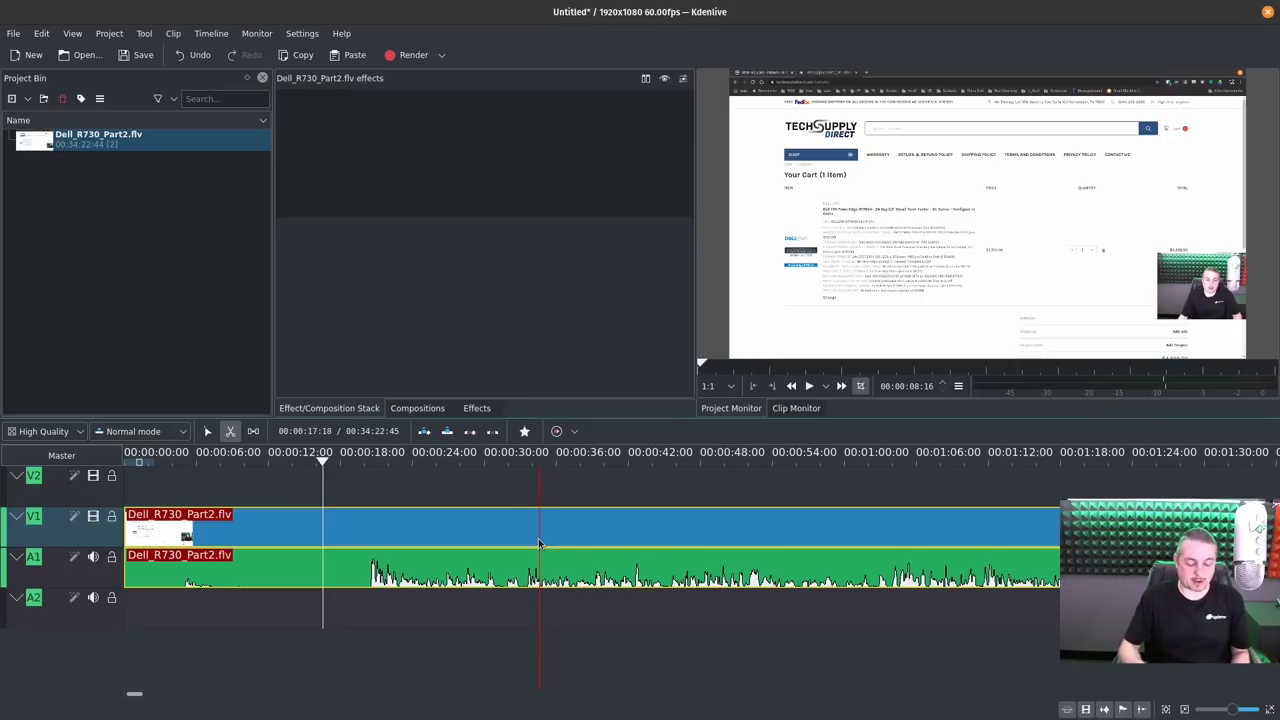
{"action": "left_click_drag", "start_coordinate": [562, 420], "coordinate": [831, 468]}
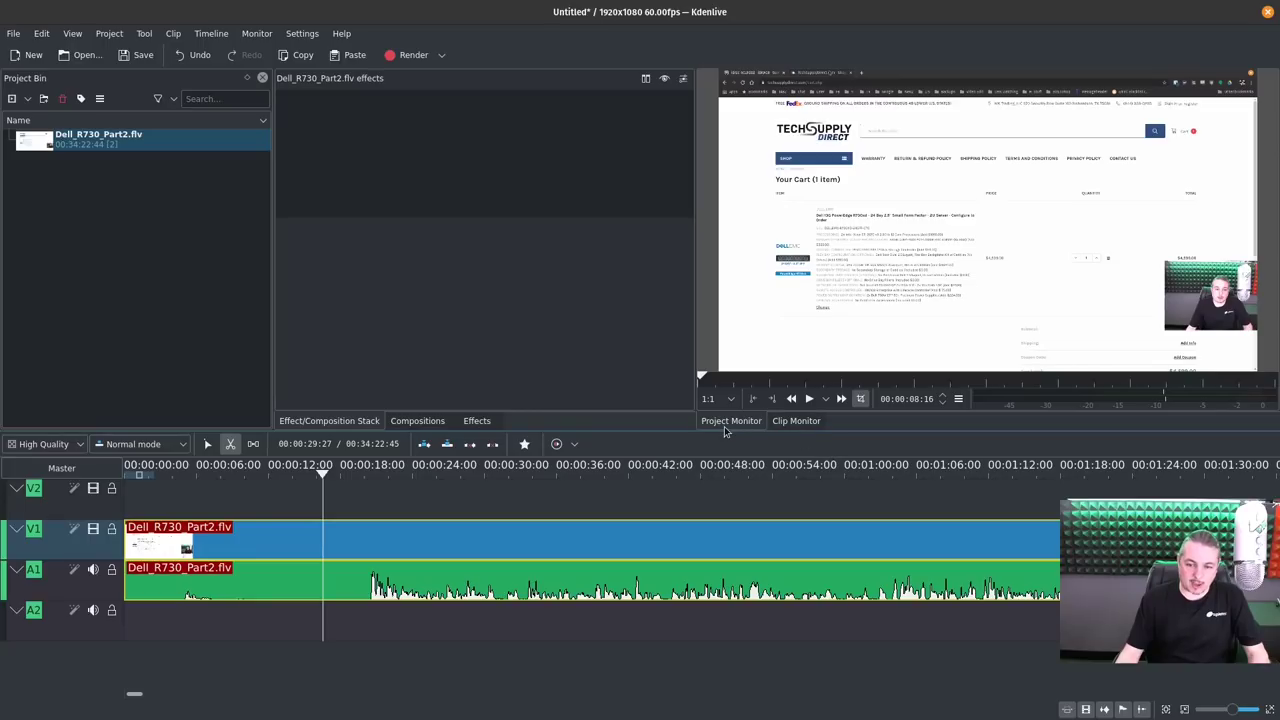
{"action": "left_click", "coordinate": [788, 421]}
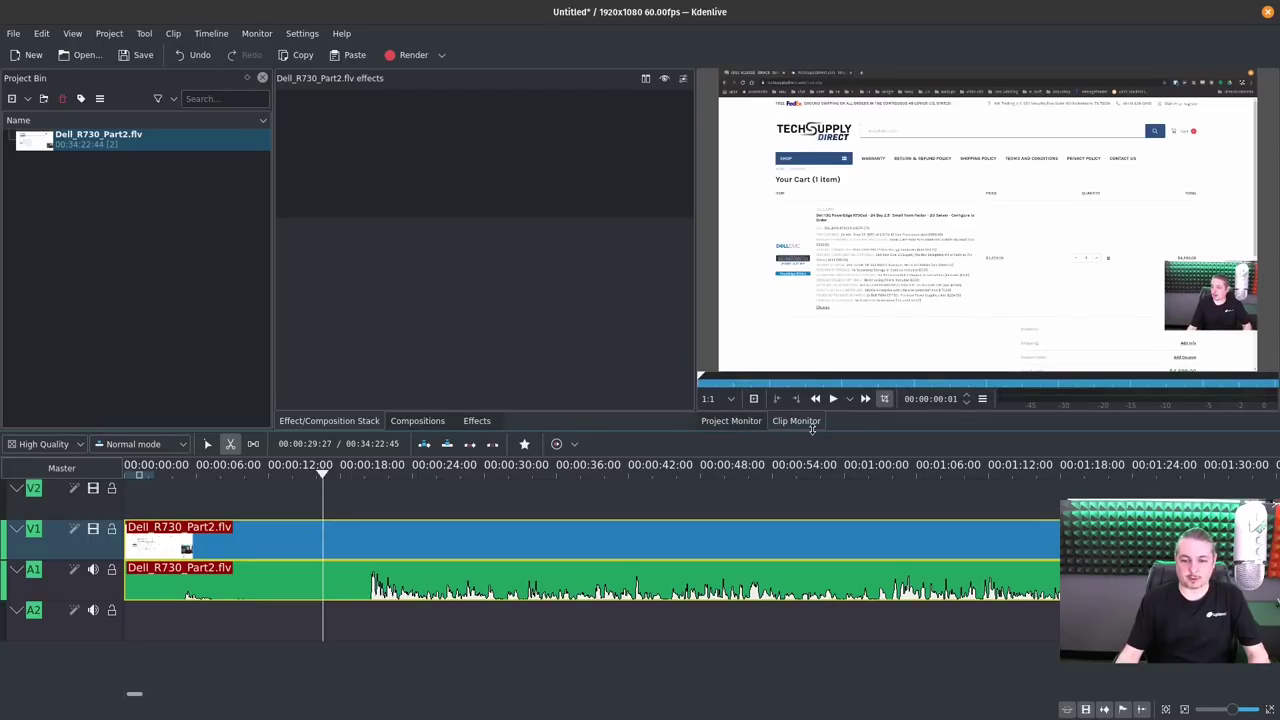
{"action": "key", "text": "ctrl+F9"}
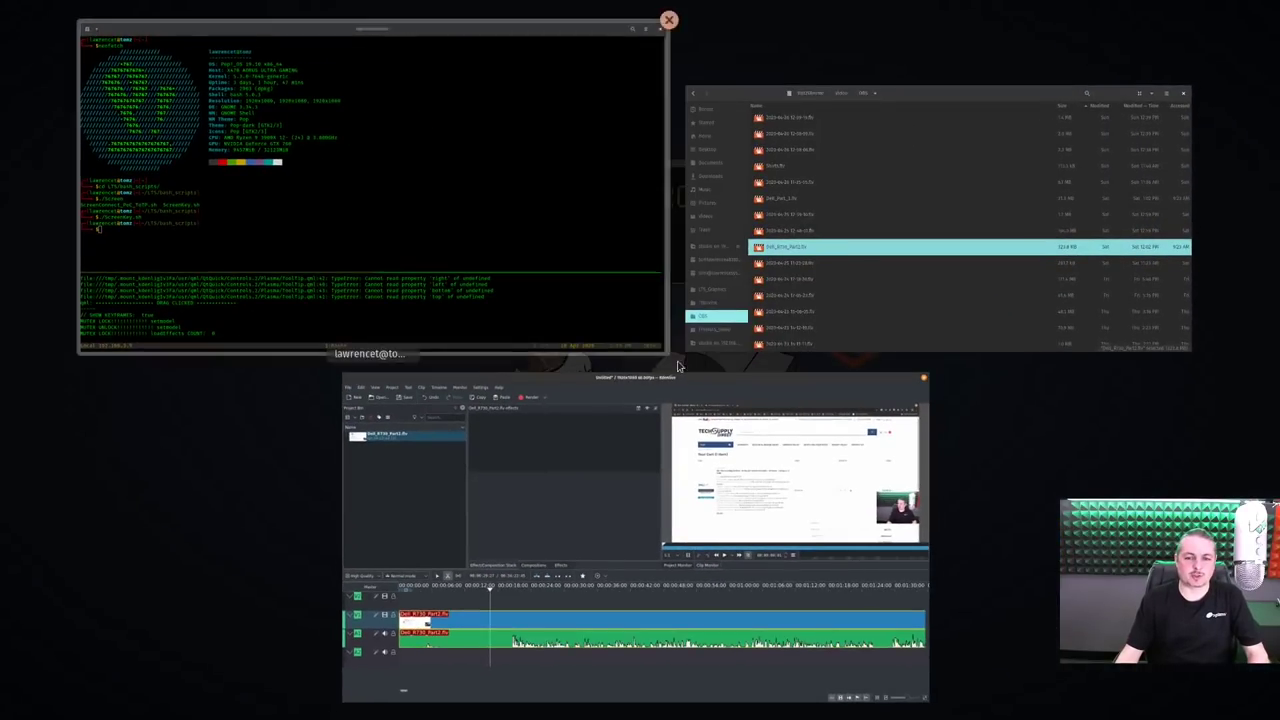
{"action": "left_click", "coordinate": [745, 290]}
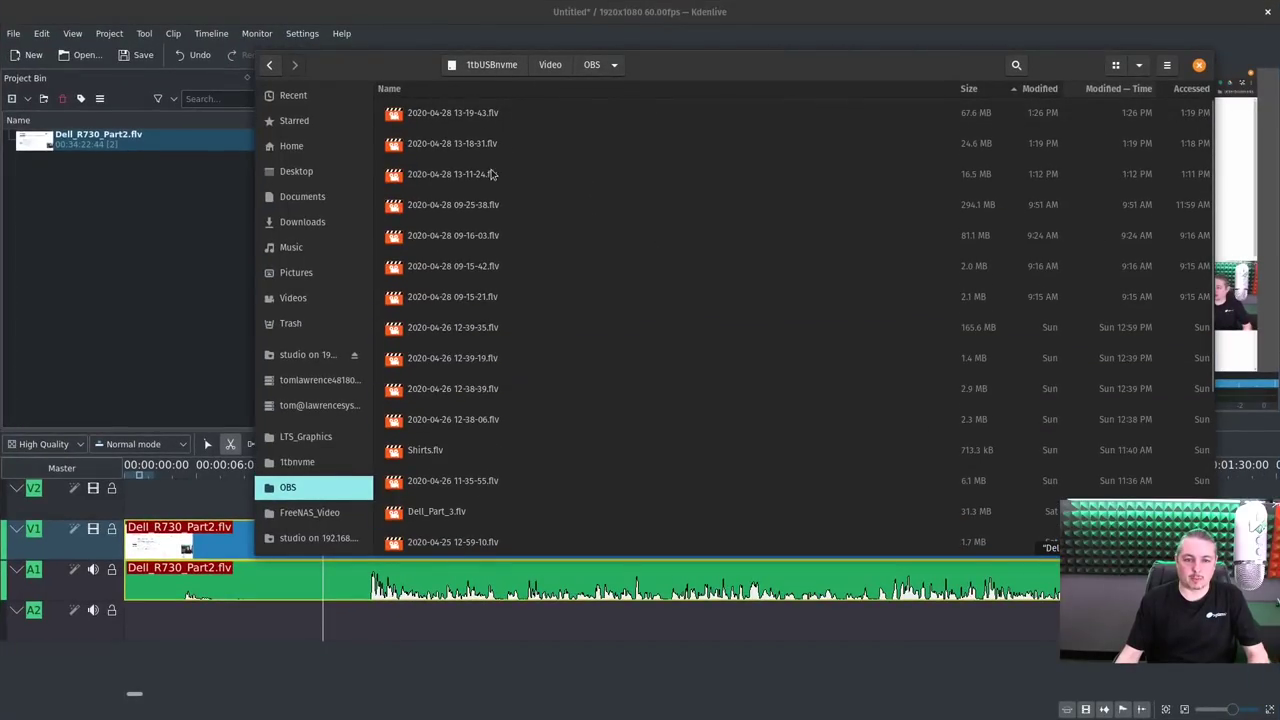
{"action": "left_click_drag", "start_coordinate": [490, 176], "coordinate": [128, 234]}
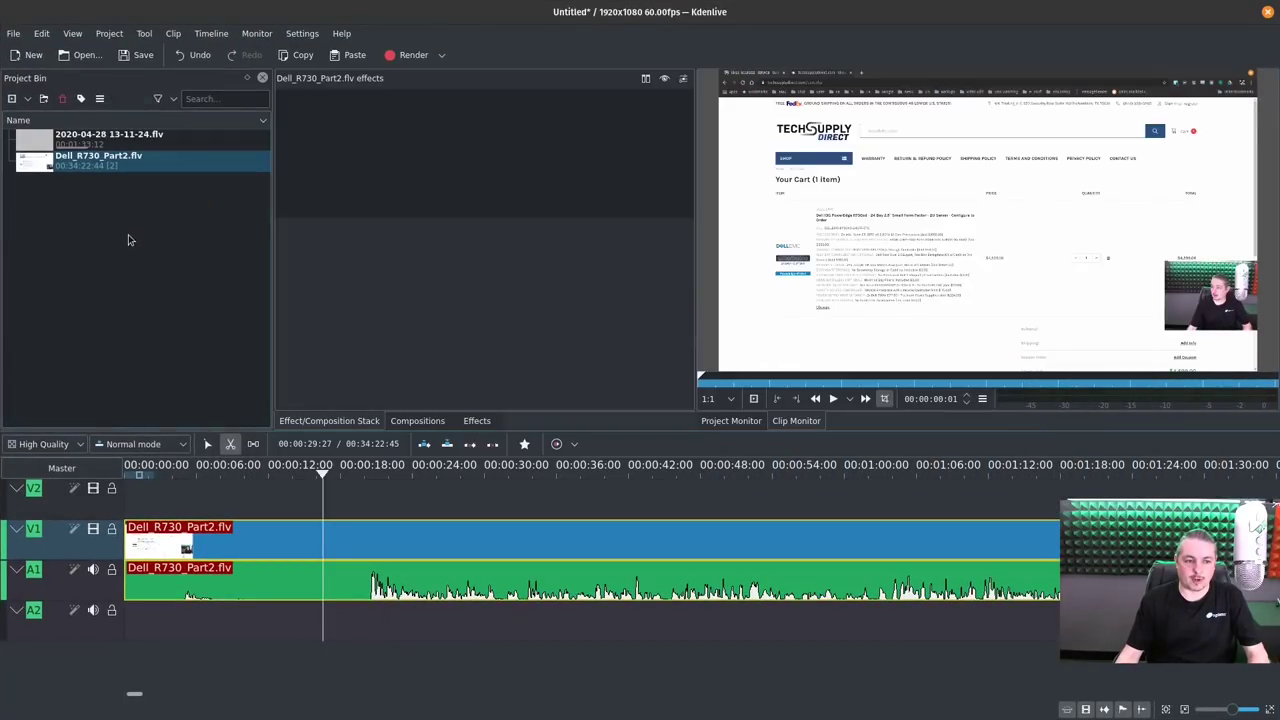
{"action": "left_click", "coordinate": [121, 140]}
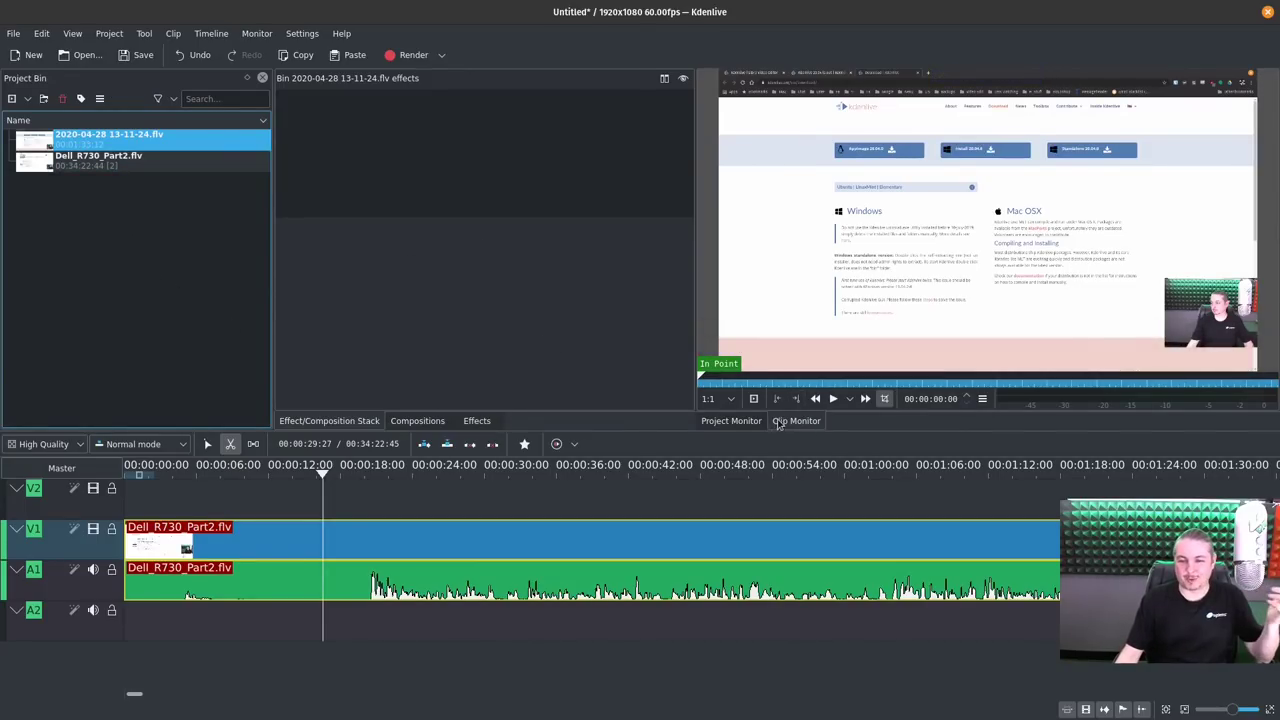
{"action": "left_click", "coordinate": [141, 166]}
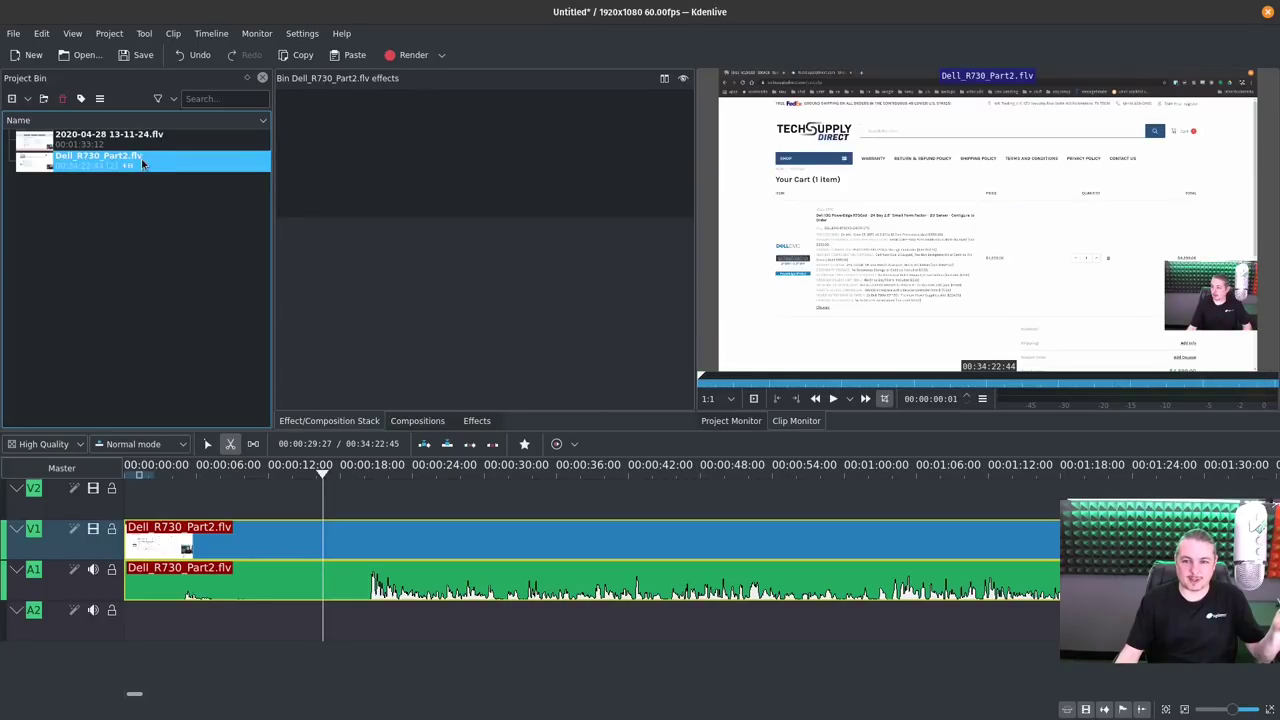
{"action": "key", "text": "Up"}
{"action": "key", "text": "Down"}
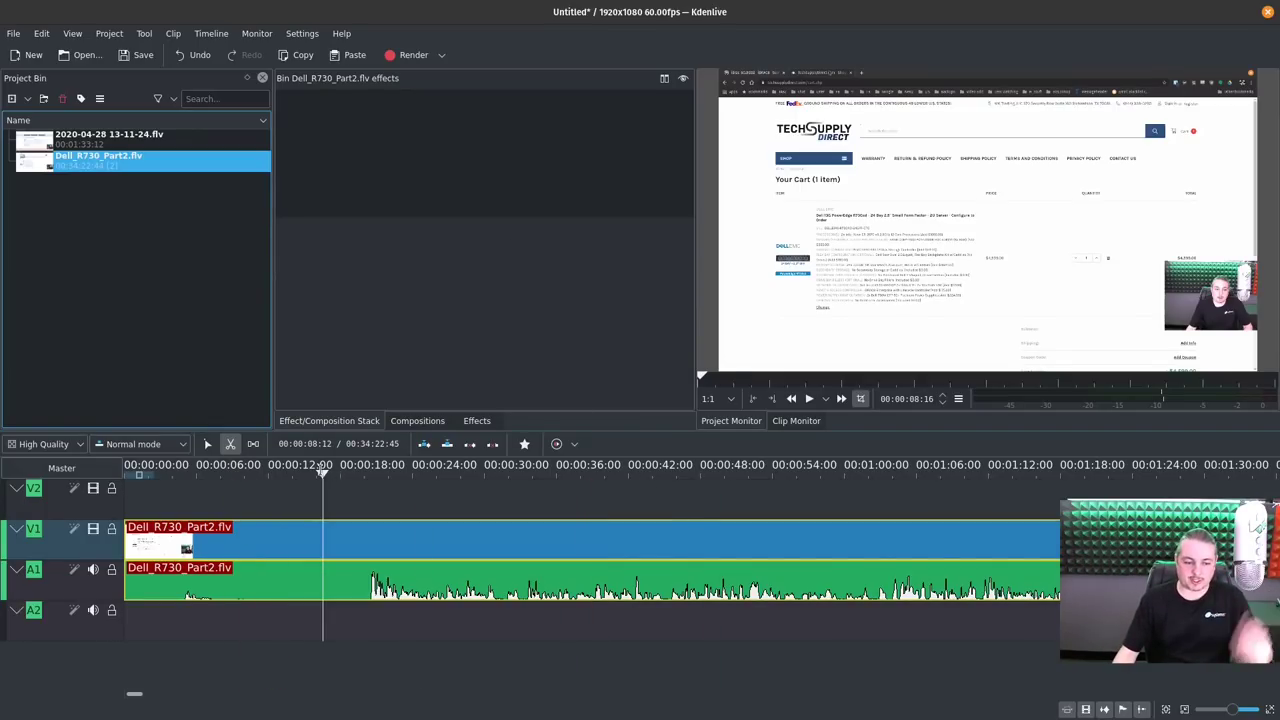
{"action": "key", "text": "s"}
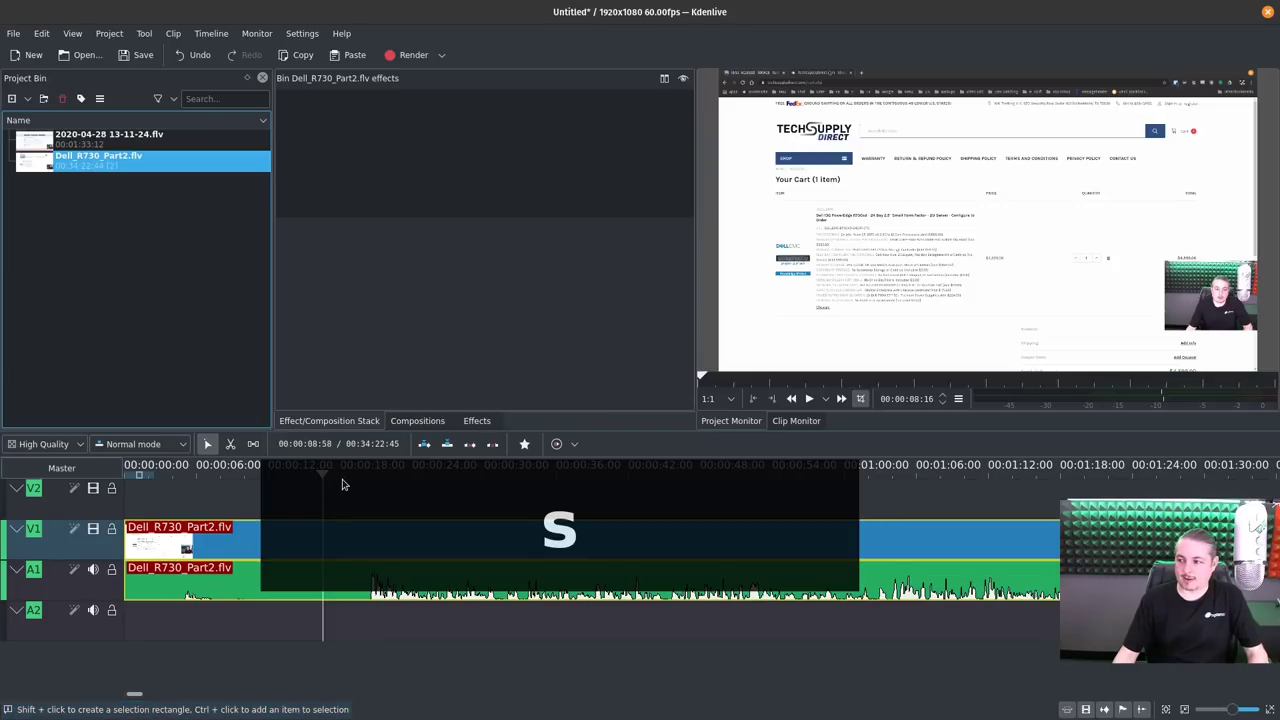
Scrub through Dell_R730_Part2.flv to find the cut point in the opening footage
{"action": "left_click", "coordinate": [260, 552]}
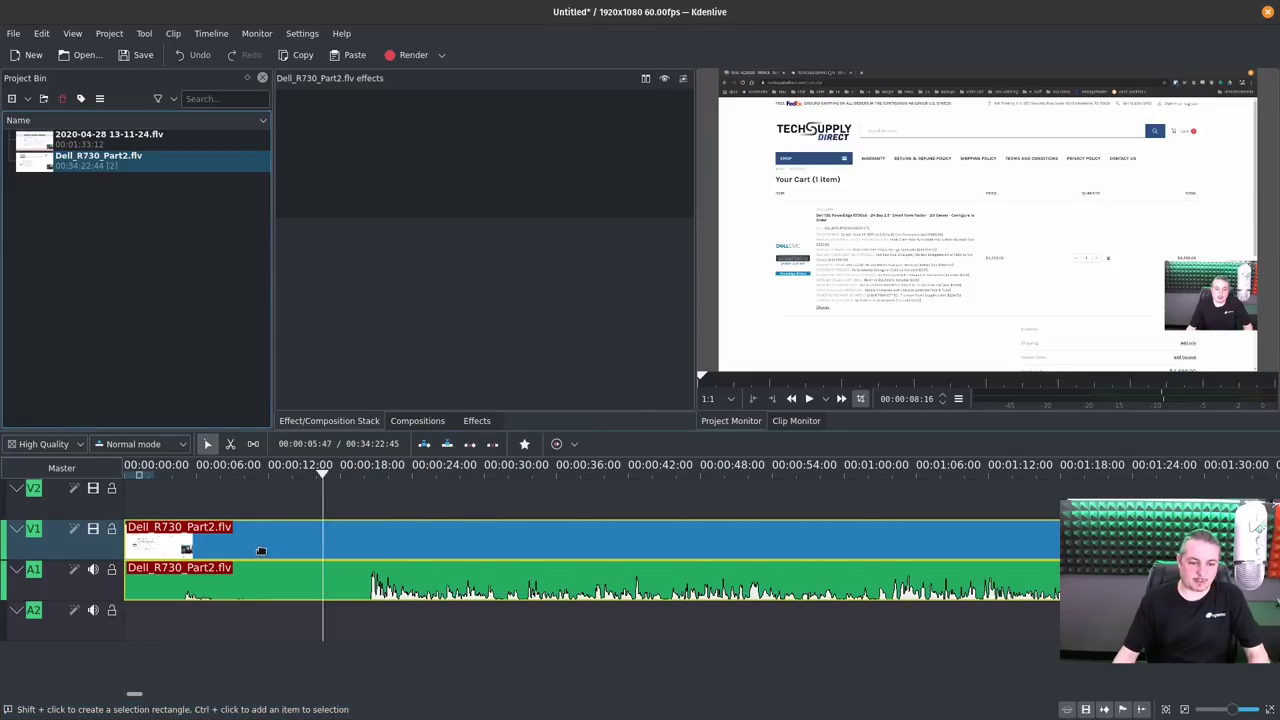
{"action": "left_click", "coordinate": [262, 476]}
{"action": "mouse_move", "coordinate": [248, 478]}
{"action": "left_mouse_down"}
{"action": "mouse_move", "coordinate": [737, 478]}
{"action": "mouse_move", "coordinate": [230, 478]}
{"action": "left_mouse_up"}
{"action": "left_click_drag", "start_coordinate": [213, 585], "coordinate": [359, 591]}
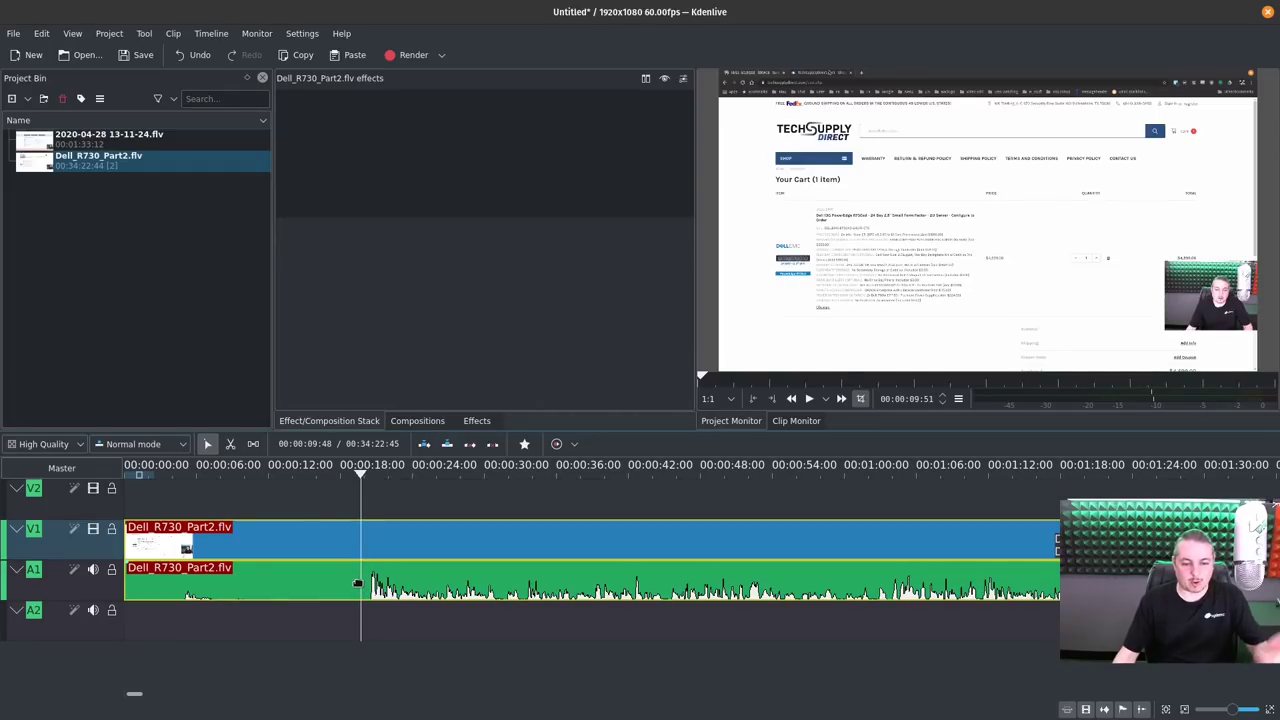
Razor the clip there, delete the opening piece and move the rest to 00:00:00
{"action": "key", "text": "x"}
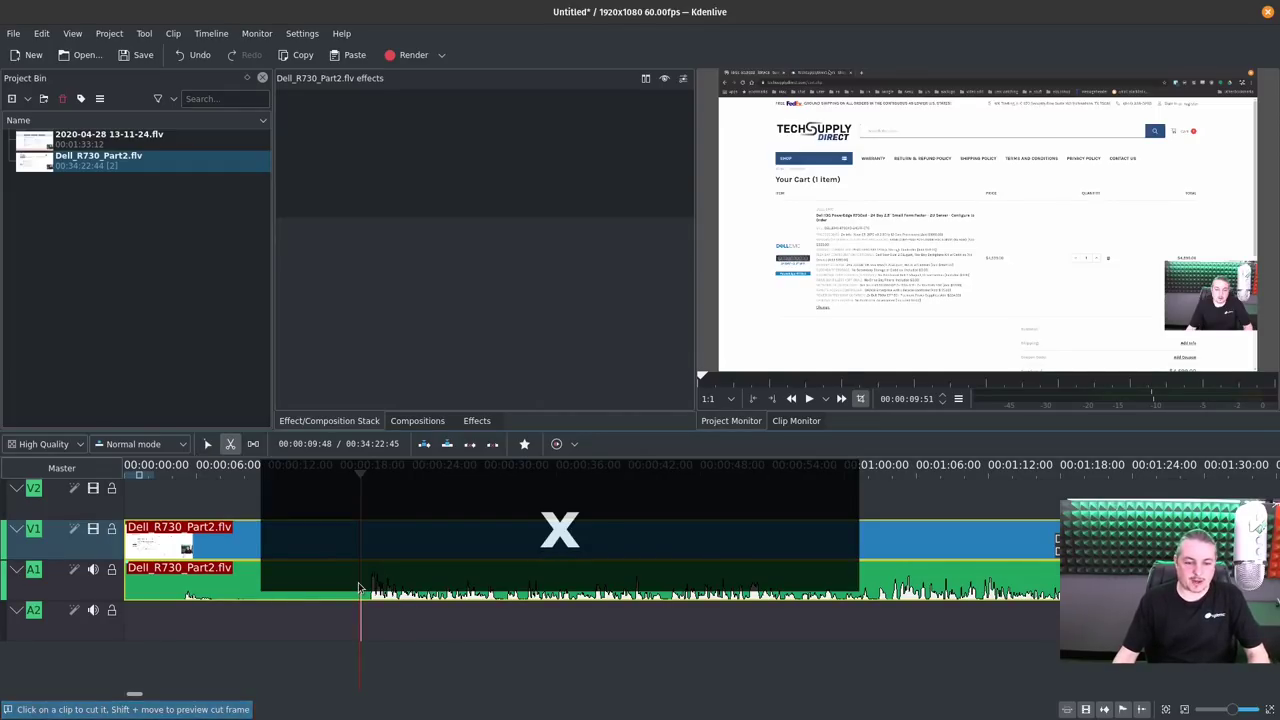
{"action": "left_click", "coordinate": [360, 587]}
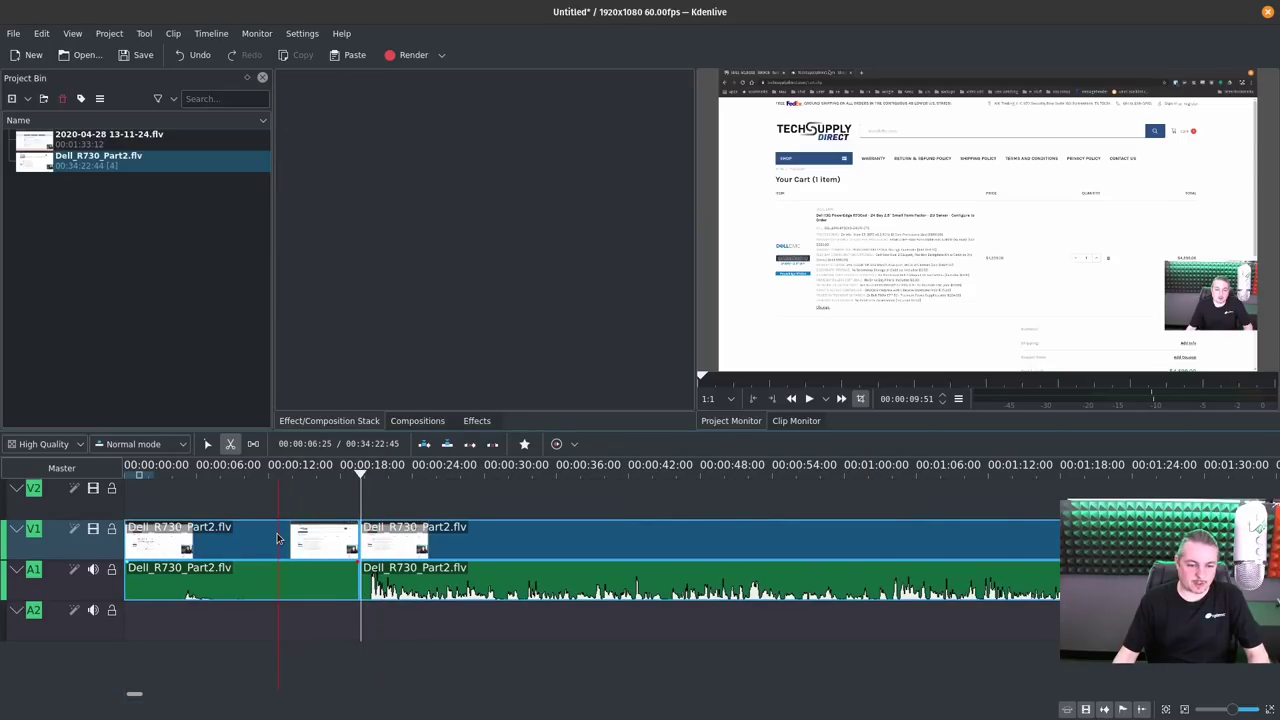
{"action": "key", "text": "s"}
{"action": "left_click", "coordinate": [205, 540]}
{"action": "key", "text": "Delete"}
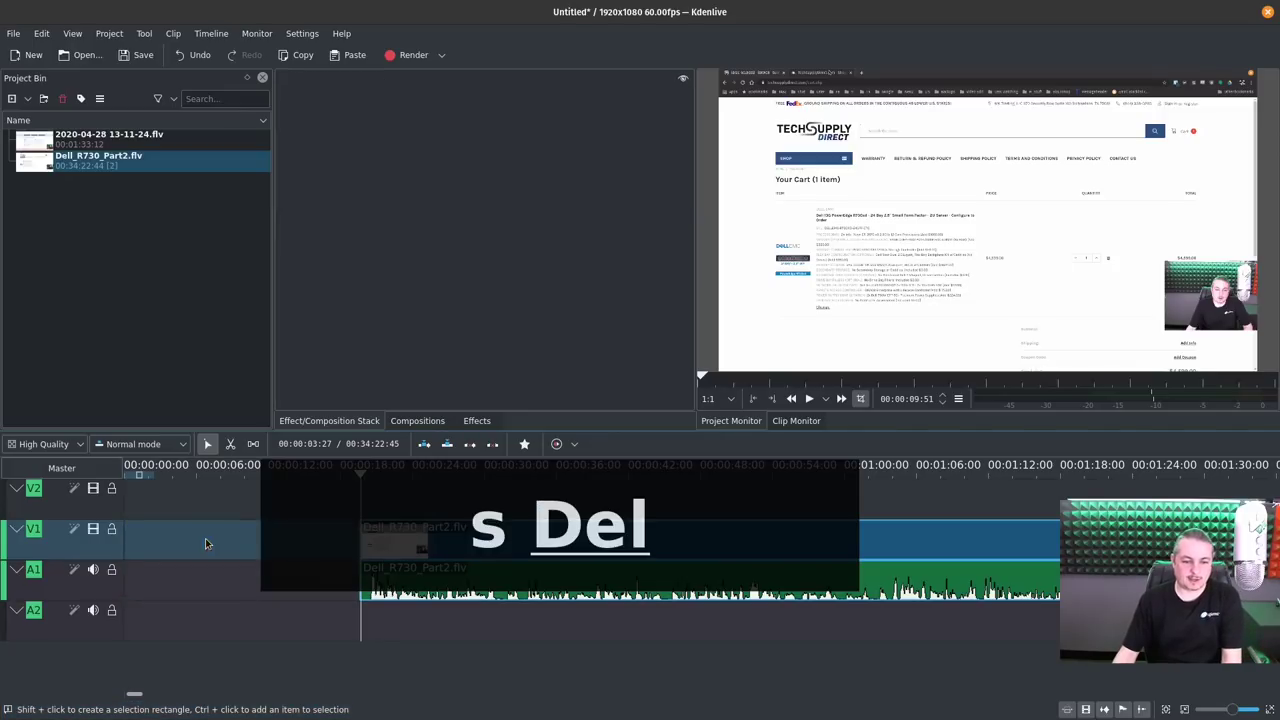
{"action": "left_click_drag", "start_coordinate": [1032, 540], "coordinate": [796, 540]}
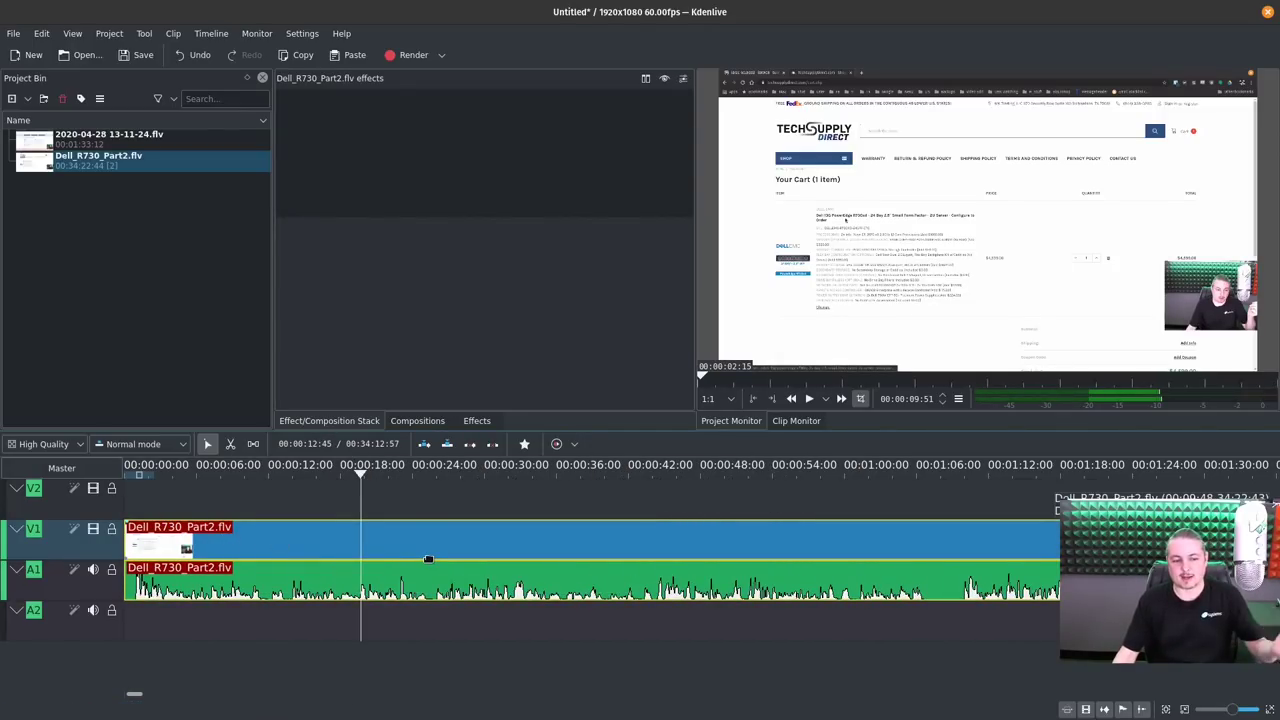
Return to the timeline start and scrub the opening footage, adjusting the timeline view
{"action": "key", "text": "Home"}
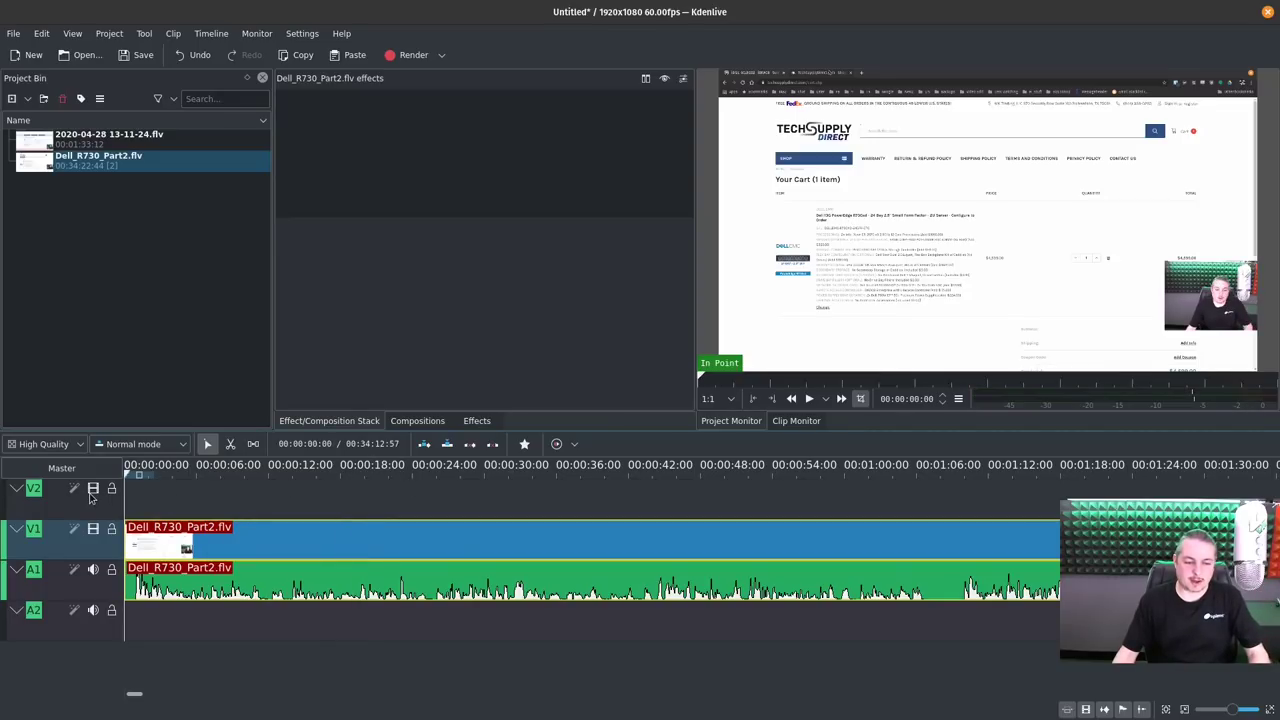
{"action": "left_click_drag", "start_coordinate": [250, 468], "coordinate": [430, 468]}
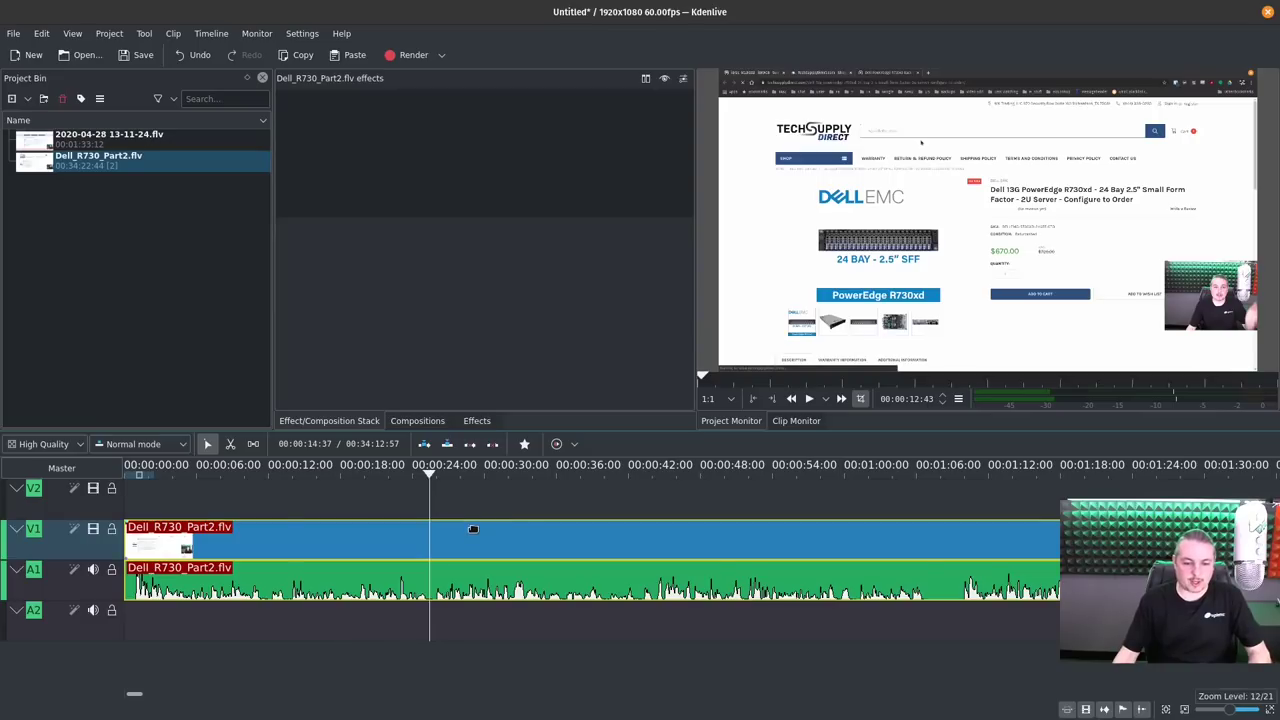
{"action": "scroll", "coordinate": [471, 527], "scroll_direction": "down", "scroll_amount": 2}
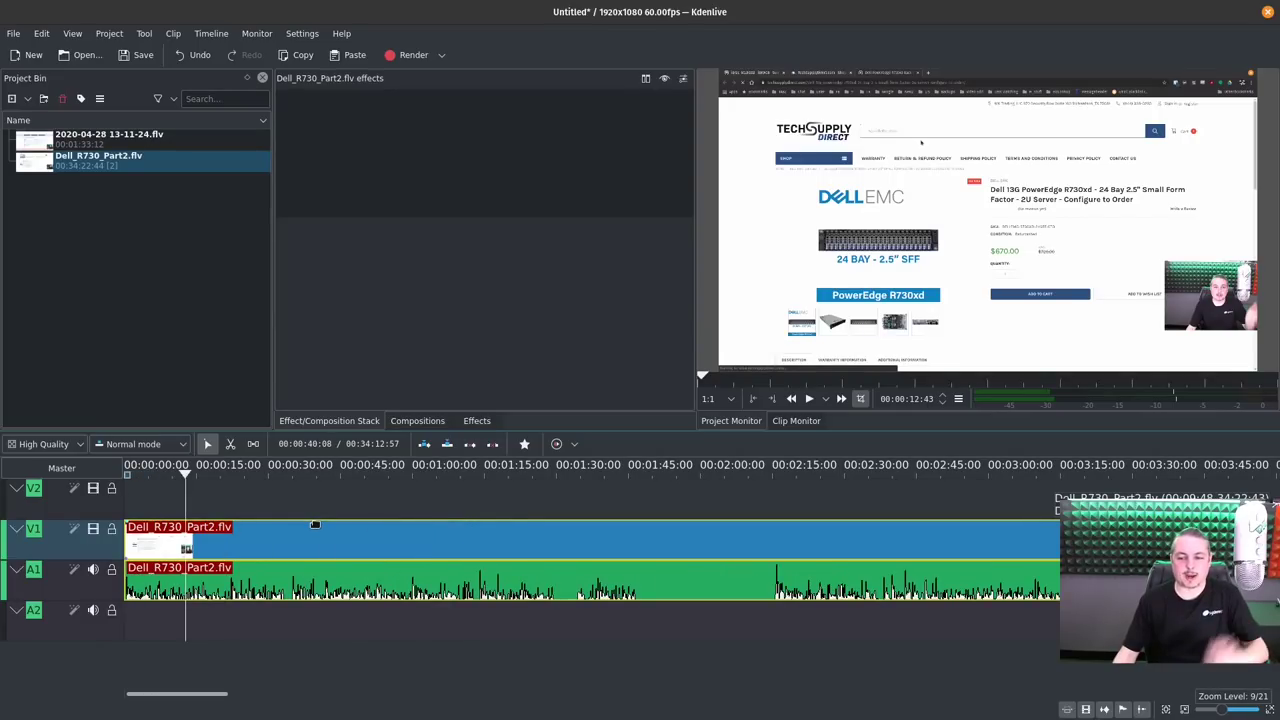
{"action": "scroll", "coordinate": [425, 545], "scroll_direction": "right", "scroll_amount": 15}
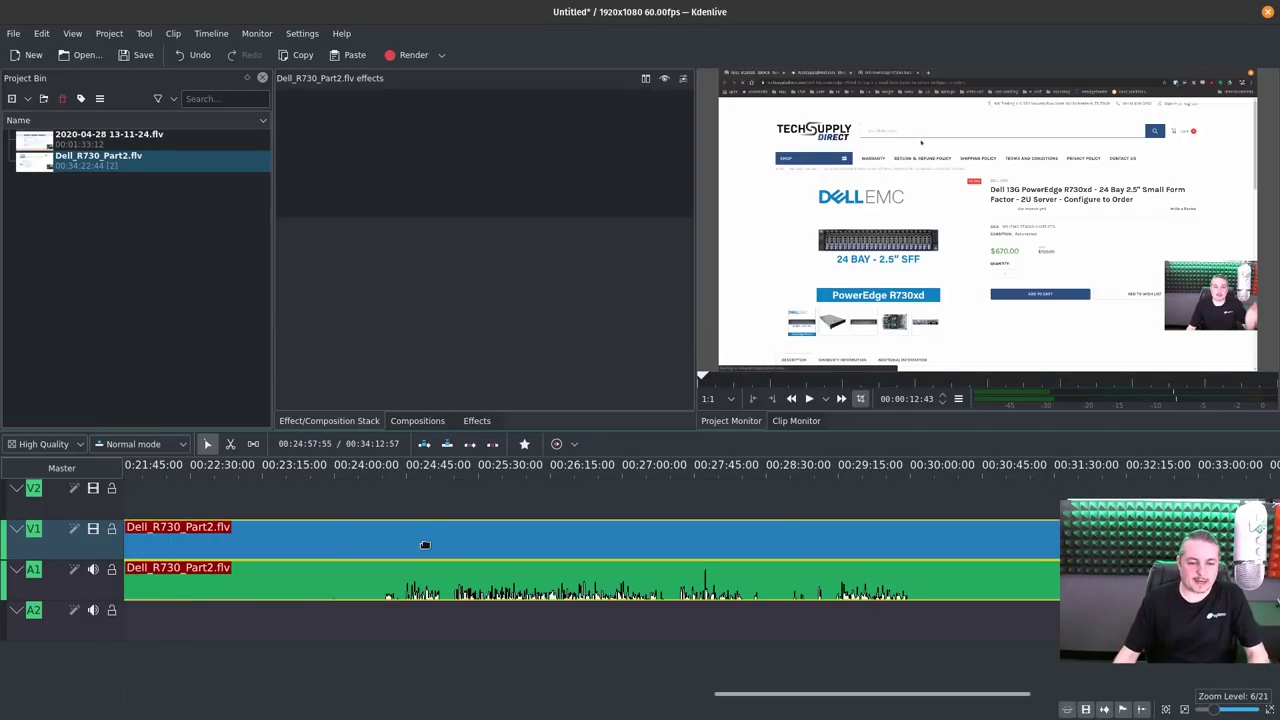
{"action": "scroll", "coordinate": [425, 545], "scroll_direction": "down", "scroll_amount": 3}
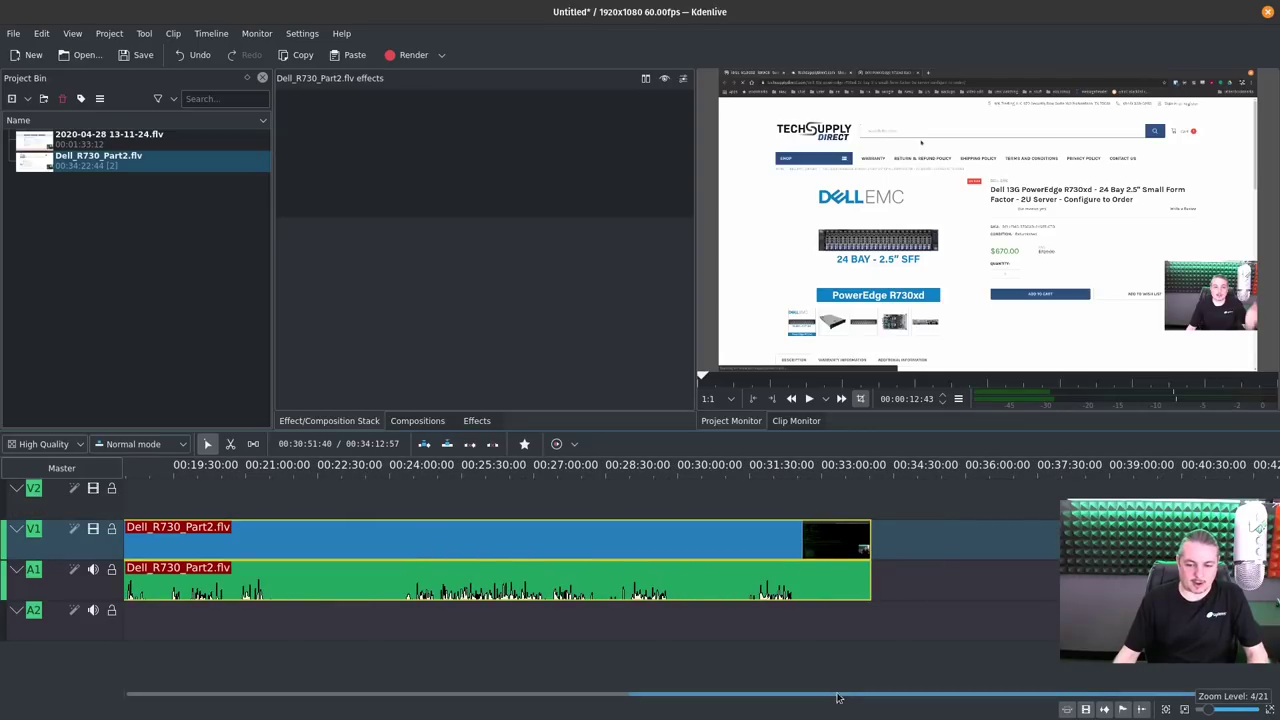
{"action": "left_click_drag", "start_coordinate": [837, 695], "coordinate": [191, 706]}
{"action": "scroll", "coordinate": [334, 706], "scroll_direction": "up", "scroll_amount": 3}
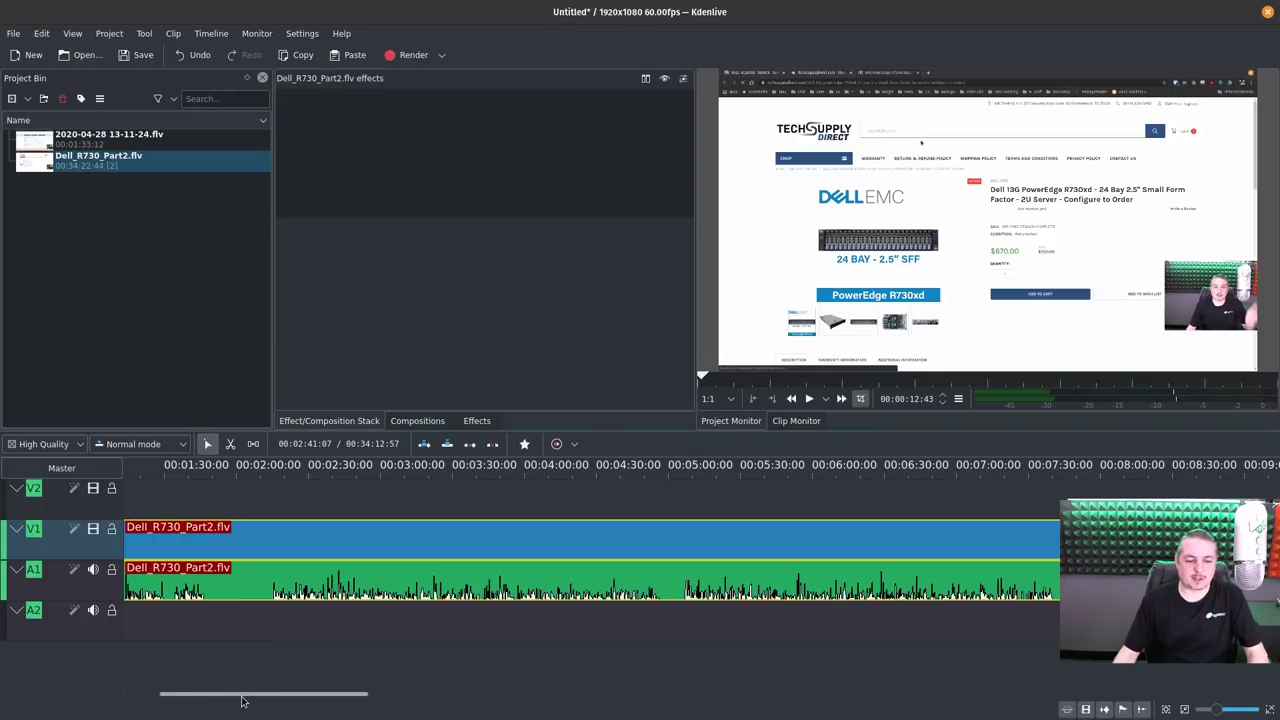
{"action": "left_click_drag", "start_coordinate": [241, 702], "coordinate": [206, 623]}
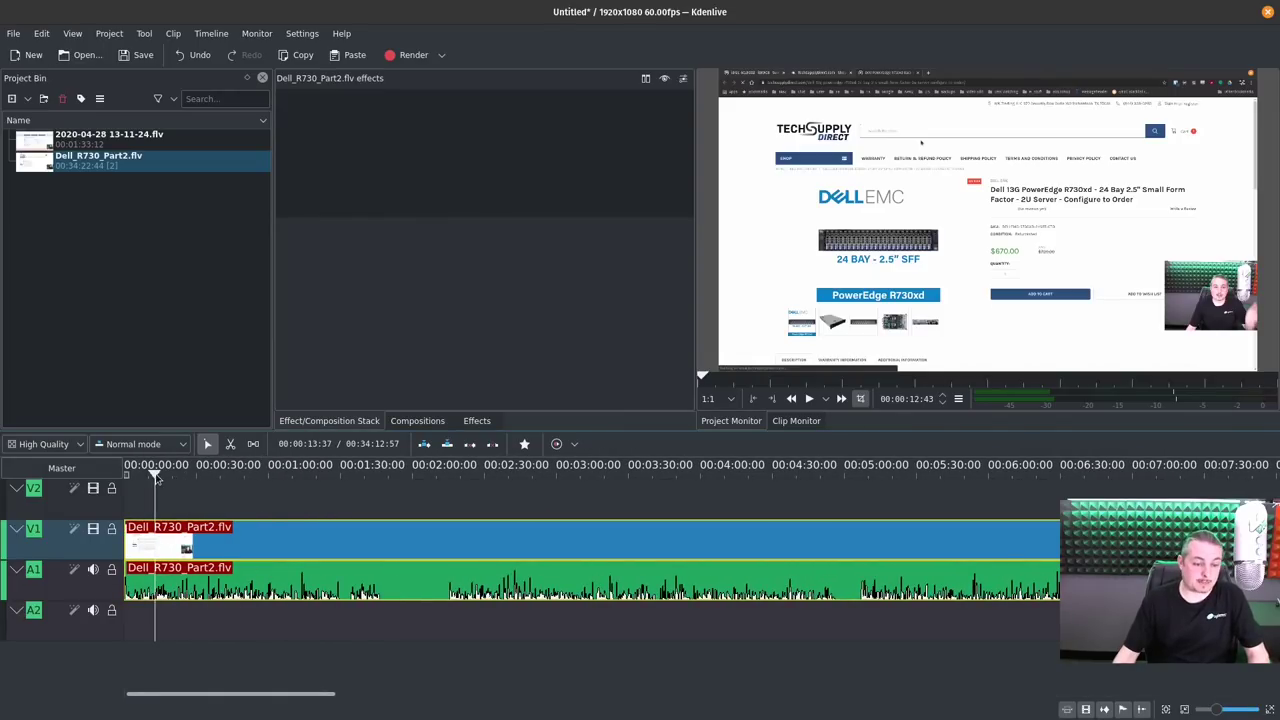
Move the playhead to the sound-meter close-up near 1:45
{"action": "left_click_drag", "start_coordinate": [155, 477], "coordinate": [333, 515]}
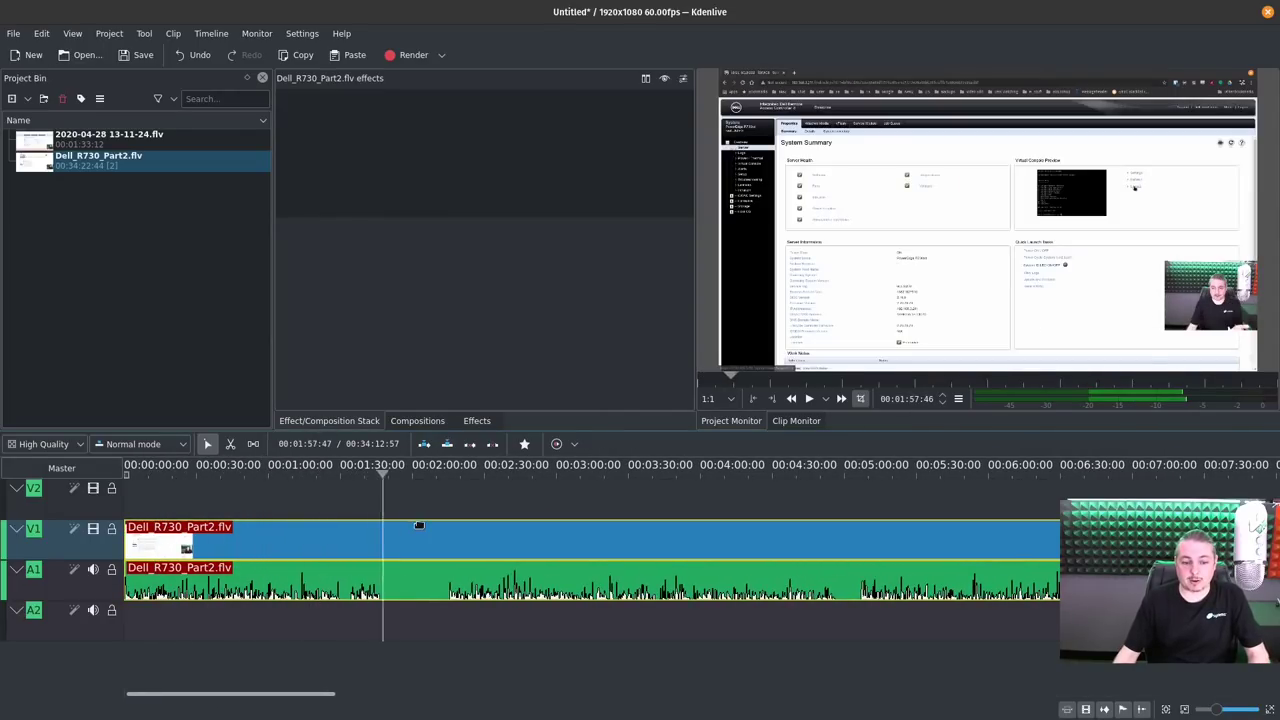
{"action": "left_click", "coordinate": [430, 534]}
{"action": "left_click", "coordinate": [480, 534]}
{"action": "left_click", "coordinate": [447, 551]}
{"action": "left_click", "coordinate": [443, 548]}
{"action": "left_click", "coordinate": [440, 592]}
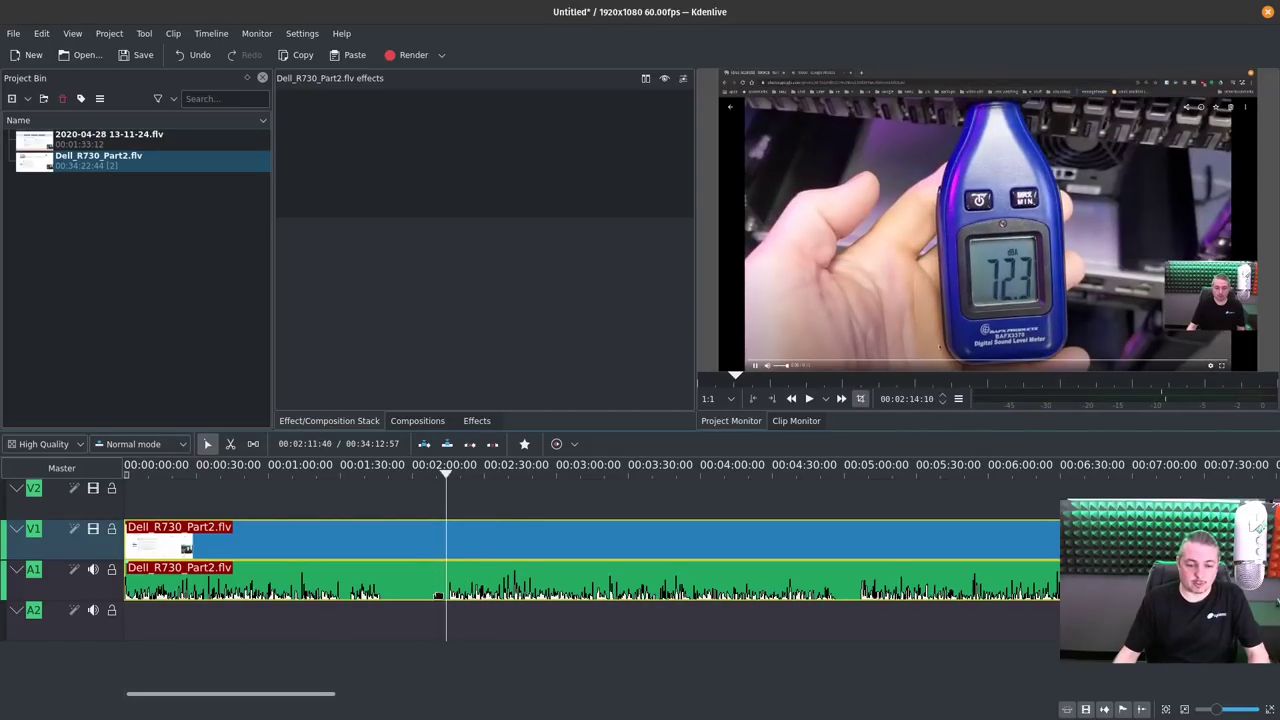
{"action": "scroll", "coordinate": [440, 592], "scroll_direction": "up", "scroll_amount": 5}
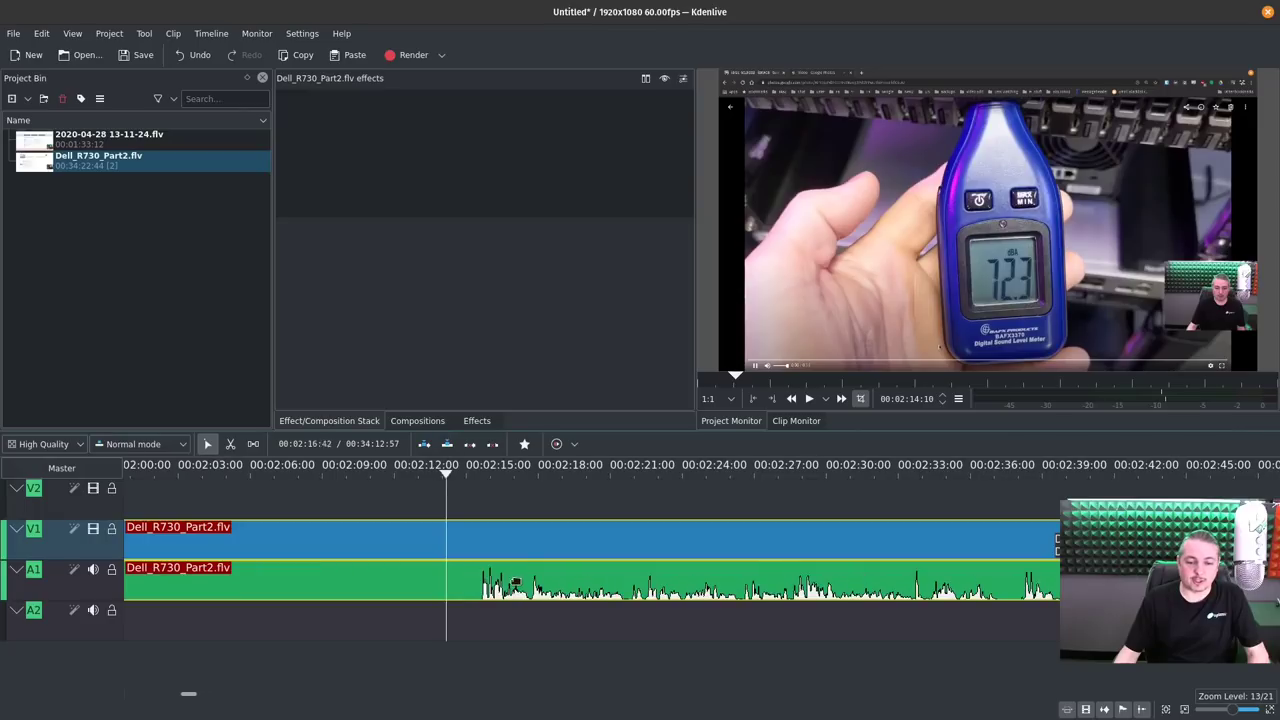
{"action": "scroll", "coordinate": [487, 571], "scroll_direction": "up", "scroll_amount": 1}
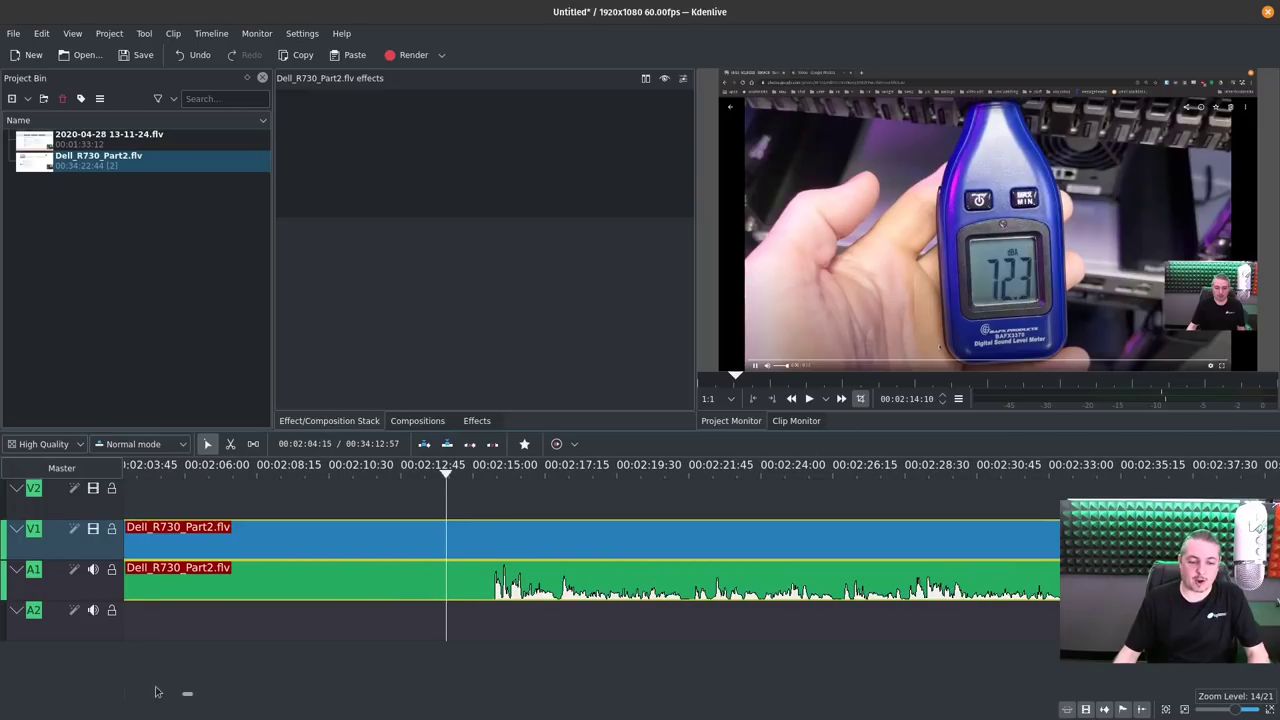
{"action": "scroll", "coordinate": [184, 695], "scroll_direction": "left", "scroll_amount": 5}
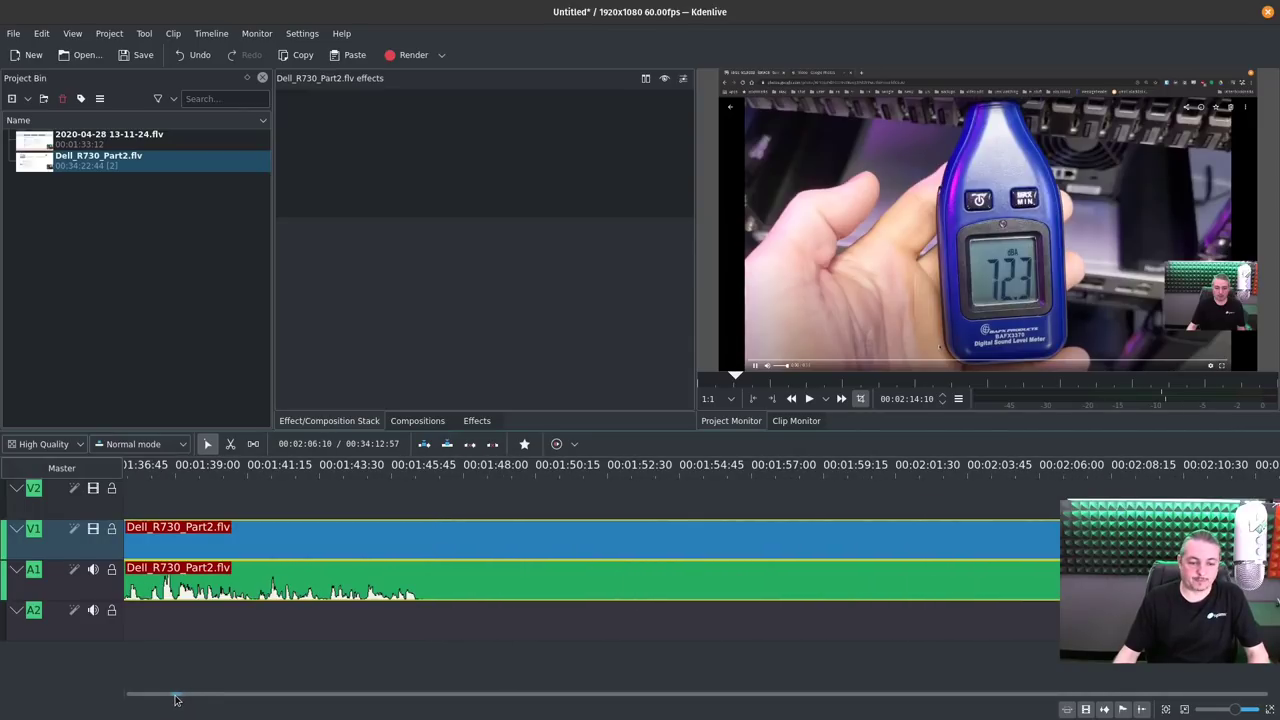
{"action": "scroll", "coordinate": [175, 698], "scroll_direction": "right", "scroll_amount": 1}
Split Dell_R730_Part2.flv at about 1:45 with the Razor tool
{"action": "key", "text": "x"}
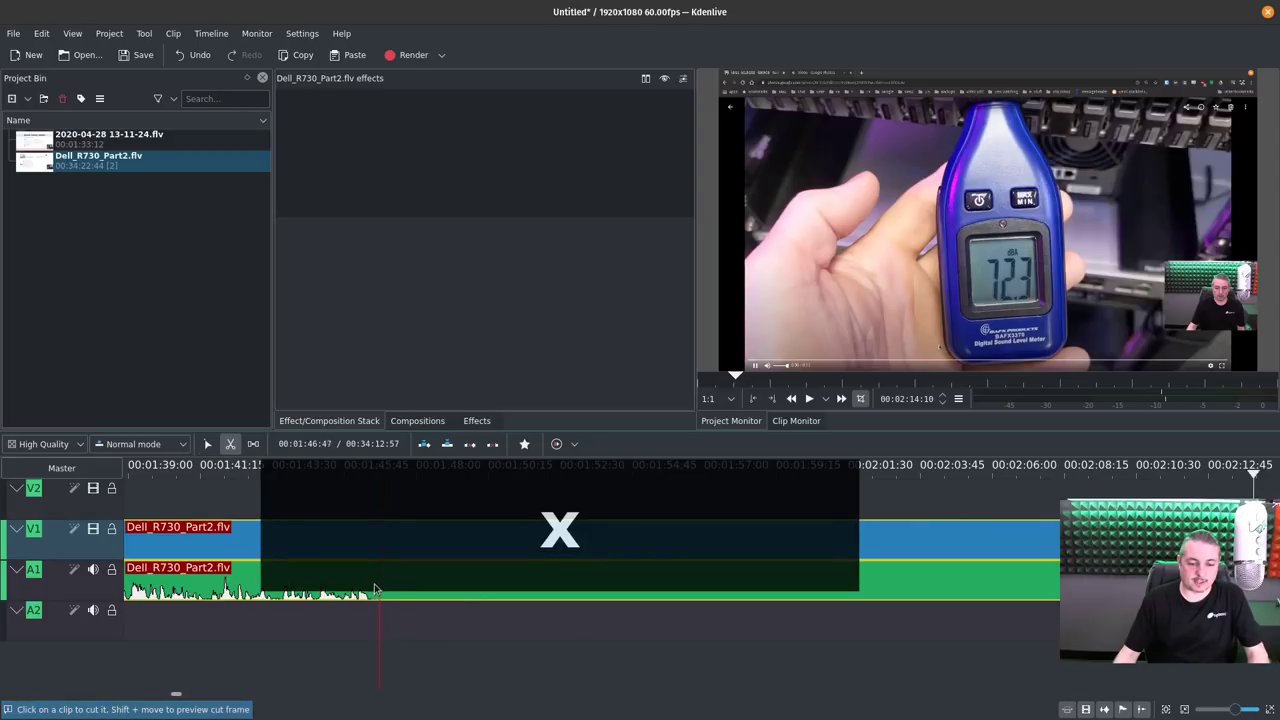
{"action": "left_click", "coordinate": [375, 591]}
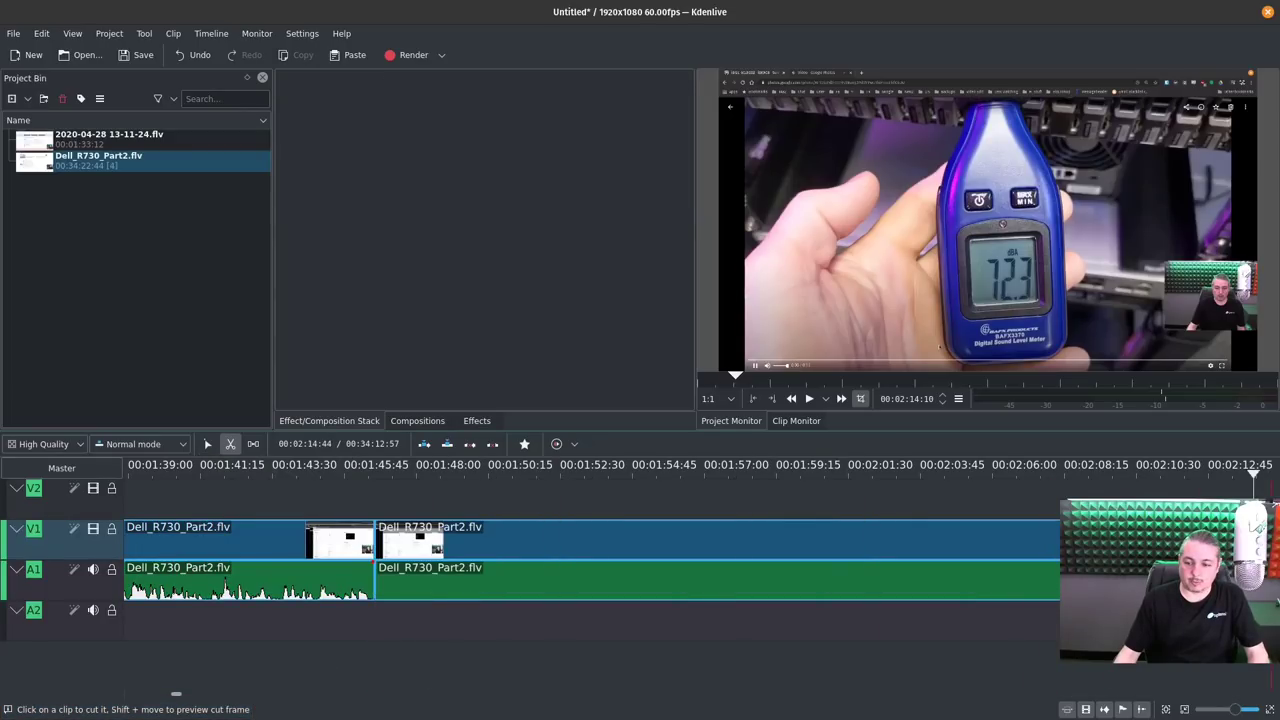
{"action": "scroll", "coordinate": [181, 697], "scroll_direction": "right", "scroll_amount": 1}
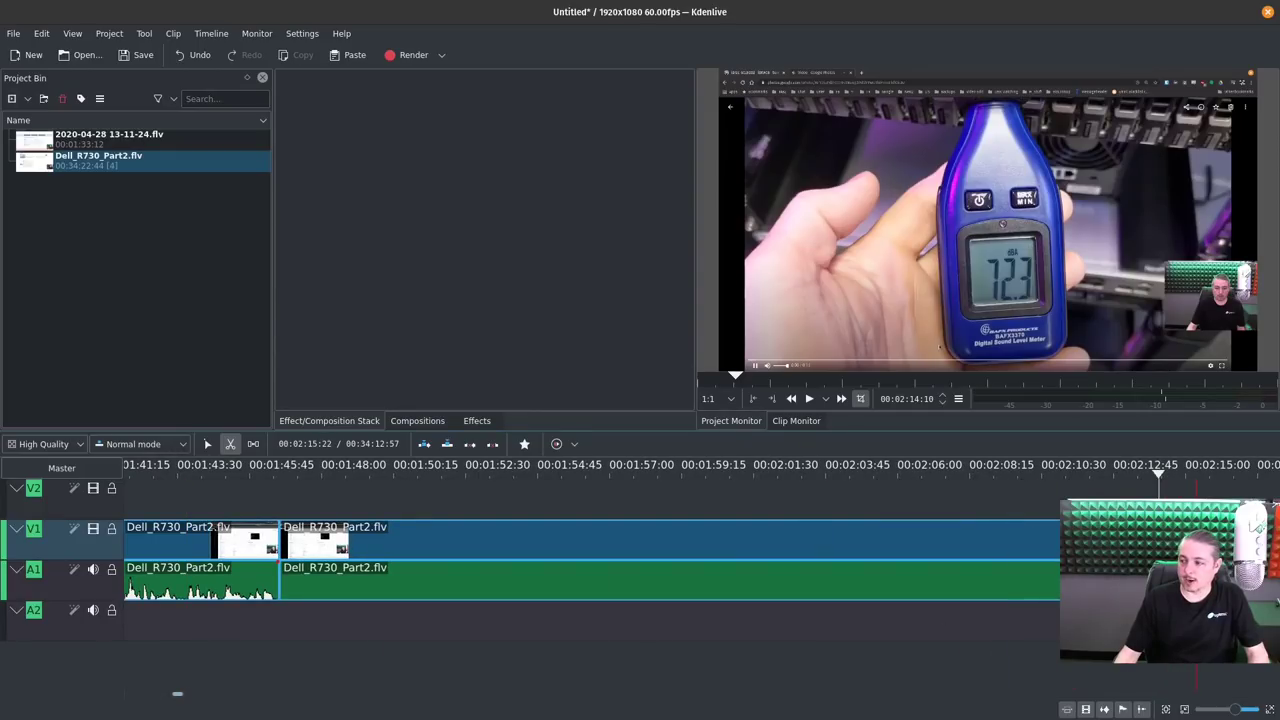
{"action": "scroll", "coordinate": [796, 549], "scroll_direction": "down", "scroll_amount": 1}
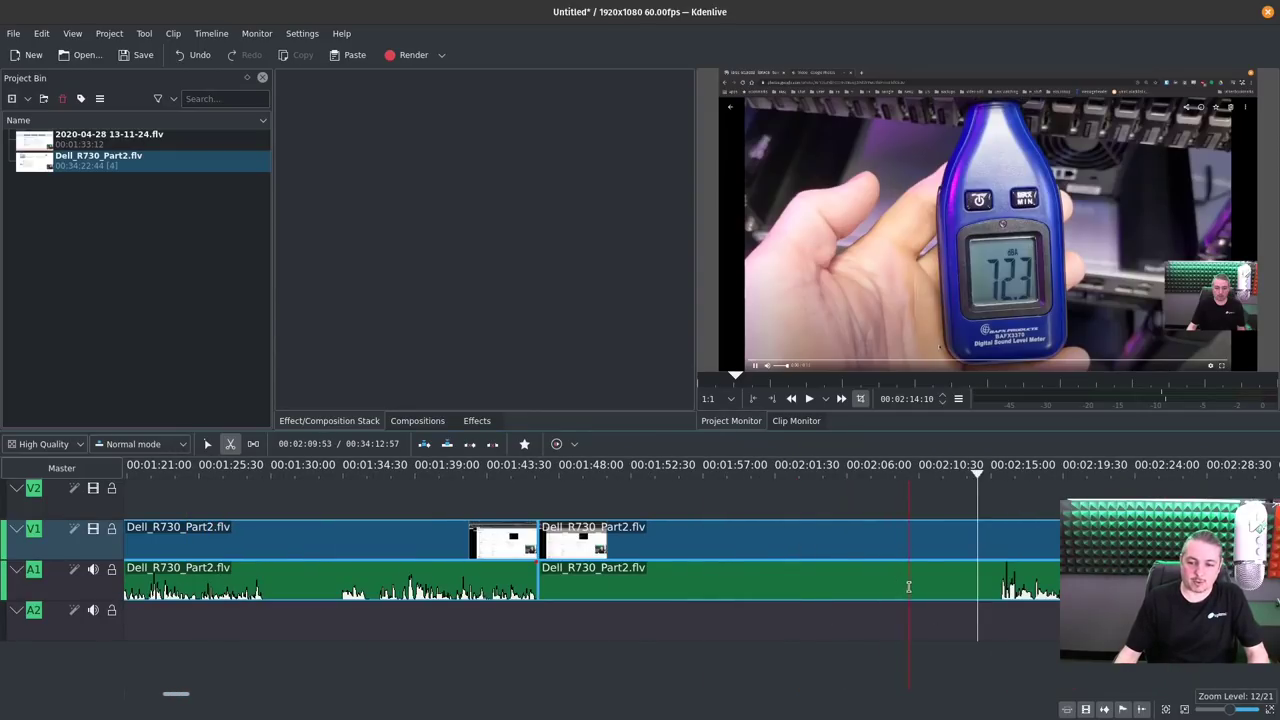
Cut again at about 2:13, delete the piece between the cuts and close the gap
{"action": "left_click", "coordinate": [997, 582]}
{"action": "key", "text": "s"}
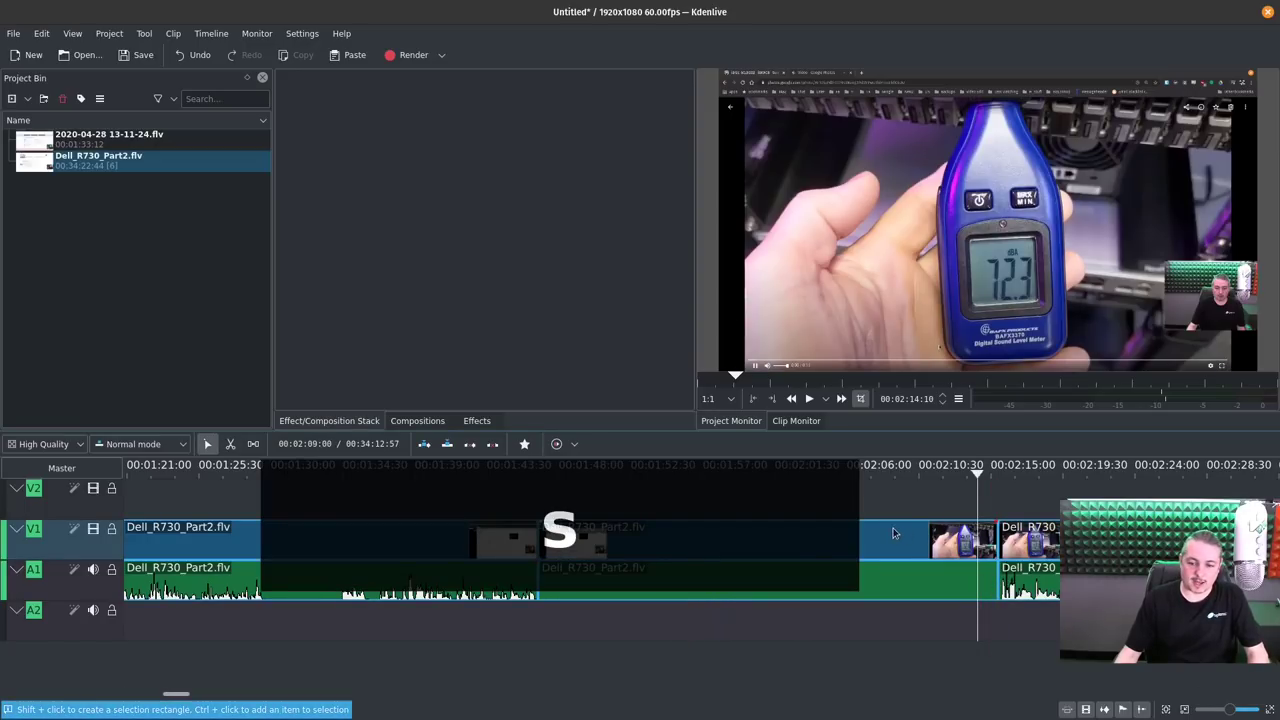
{"action": "left_click", "coordinate": [889, 539]}
{"action": "key", "text": "Delete"}
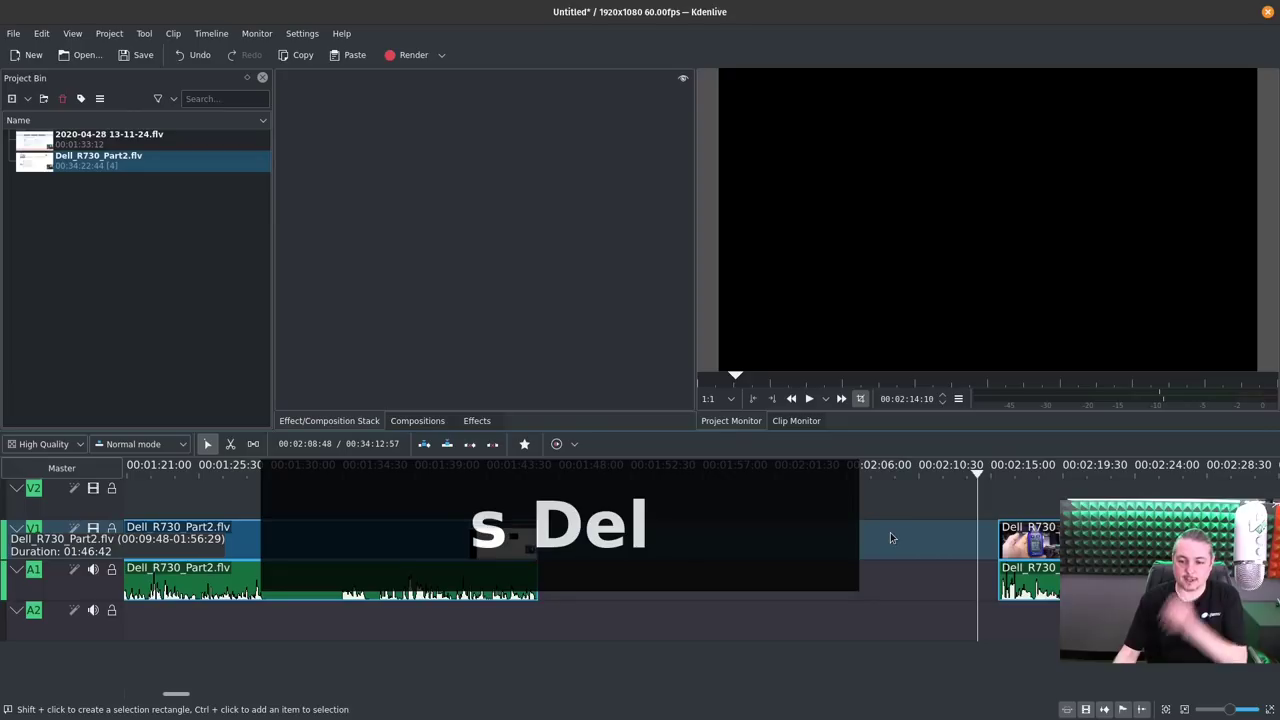
{"action": "left_click_drag", "start_coordinate": [1002, 562], "coordinate": [561, 547]}
Move the later clip further right on the timeline, then nudge it slightly left
{"action": "scroll", "coordinate": [561, 547], "scroll_direction": "down", "scroll_amount": 2}
{"action": "scroll", "coordinate": [813, 566], "scroll_direction": "down", "scroll_amount": 3}
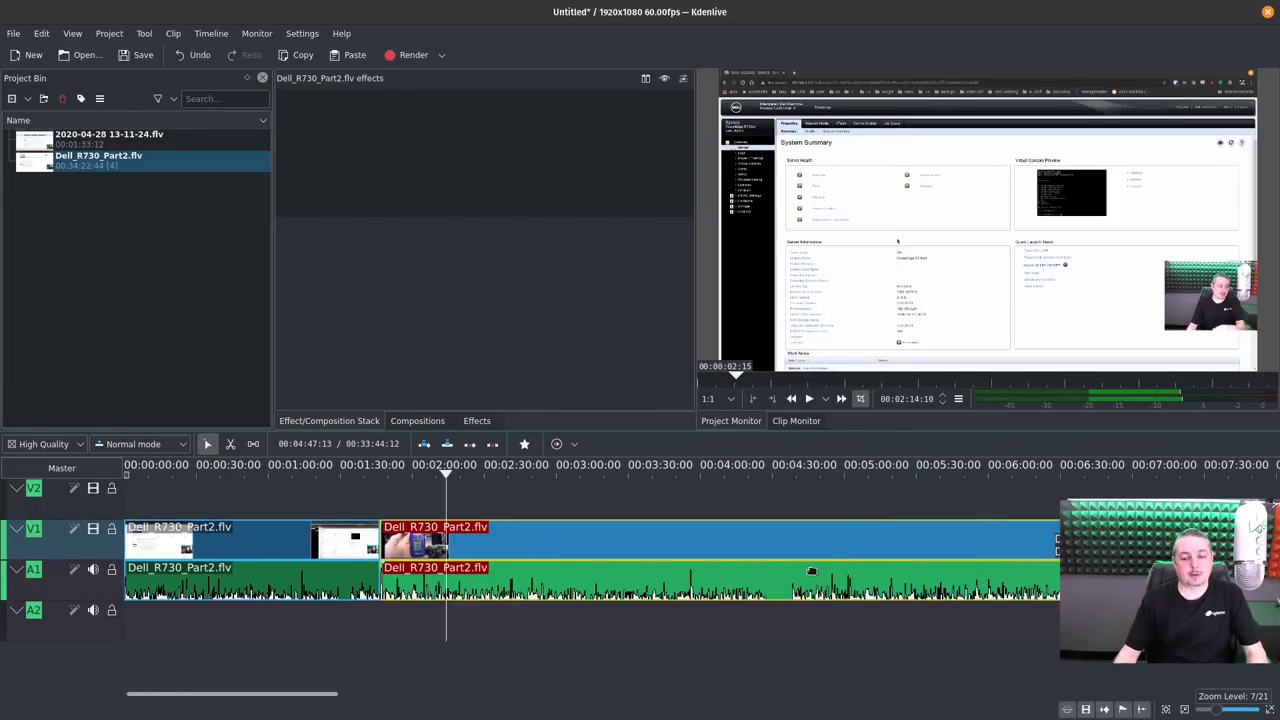
{"action": "left_click_drag", "start_coordinate": [426, 545], "coordinate": [632, 545]}
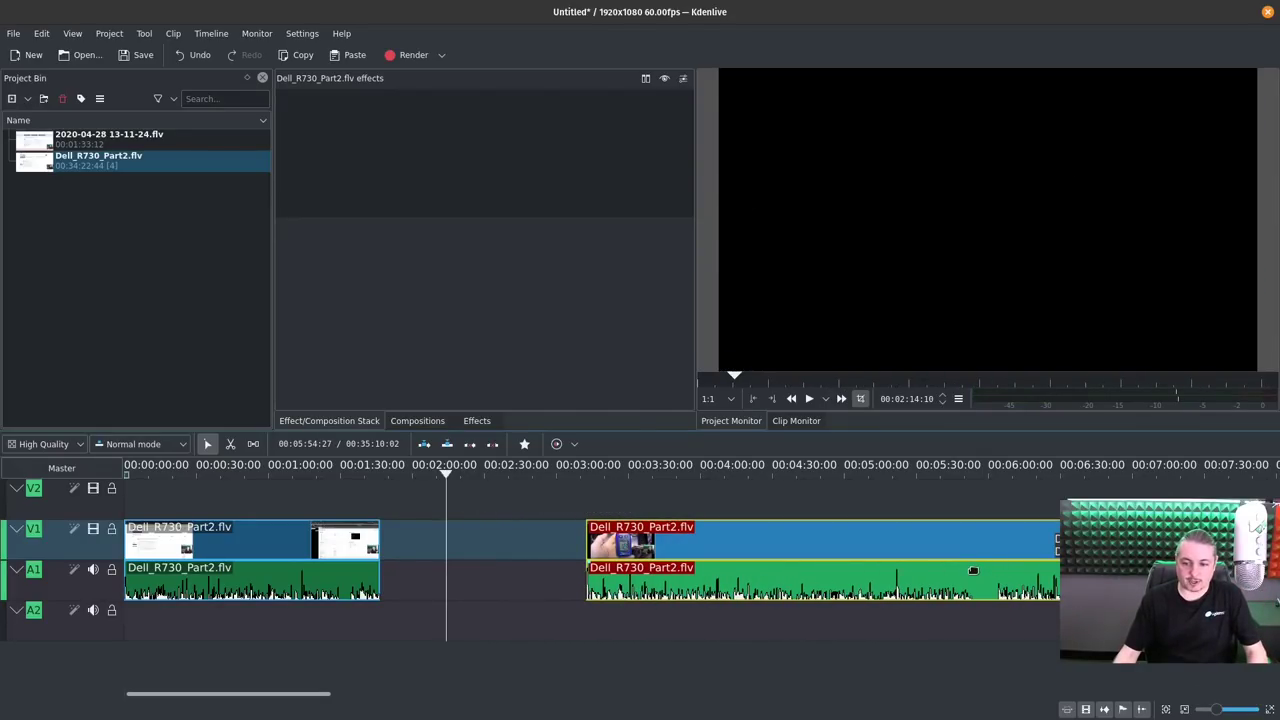
{"action": "key", "text": "shift"}
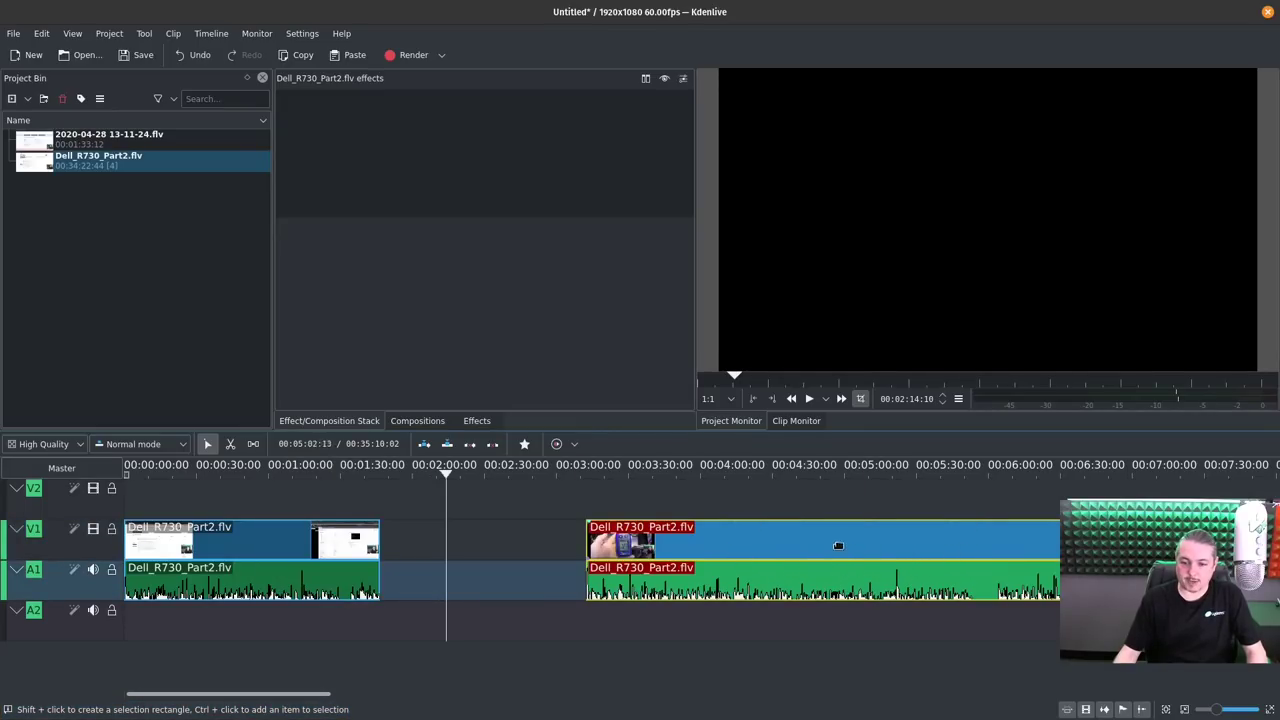
{"action": "key", "text": "shift"}
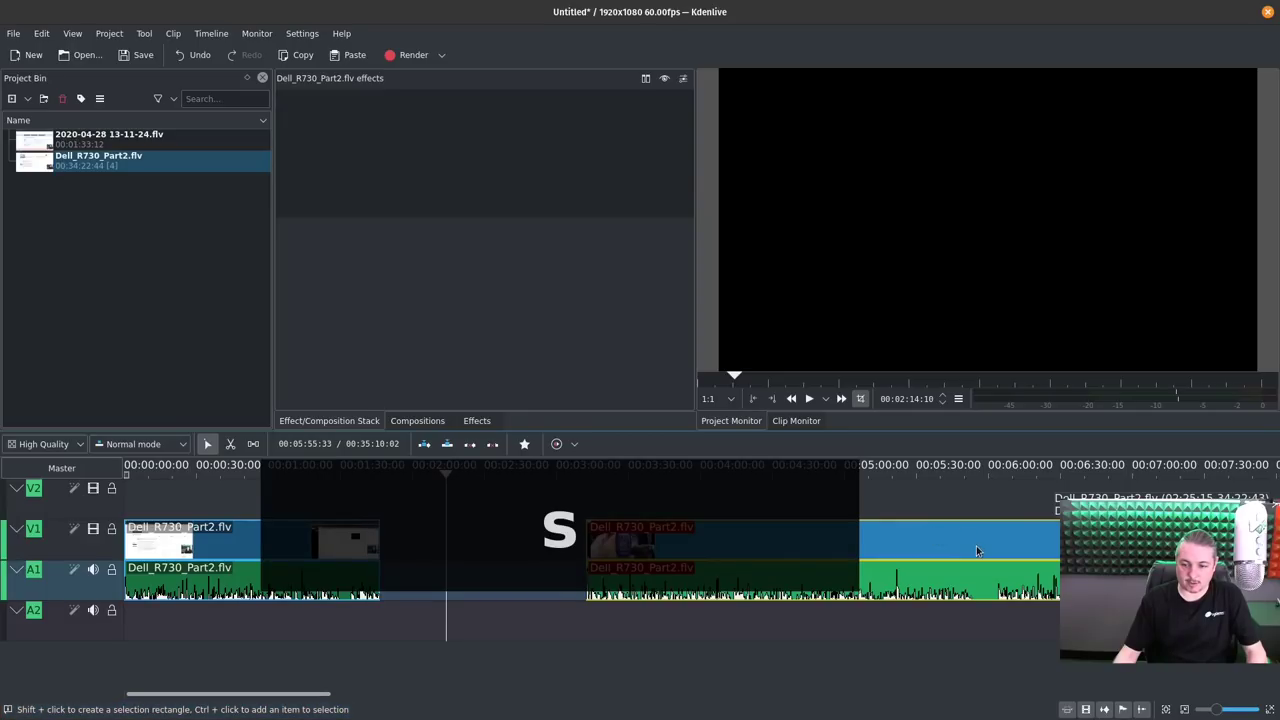
{"action": "left_click_drag", "start_coordinate": [976, 545], "coordinate": [963, 546]}
Remove a short piece near 5:30, close the gap, and lift the last clip onto V2/A2
{"action": "key", "text": "x"}
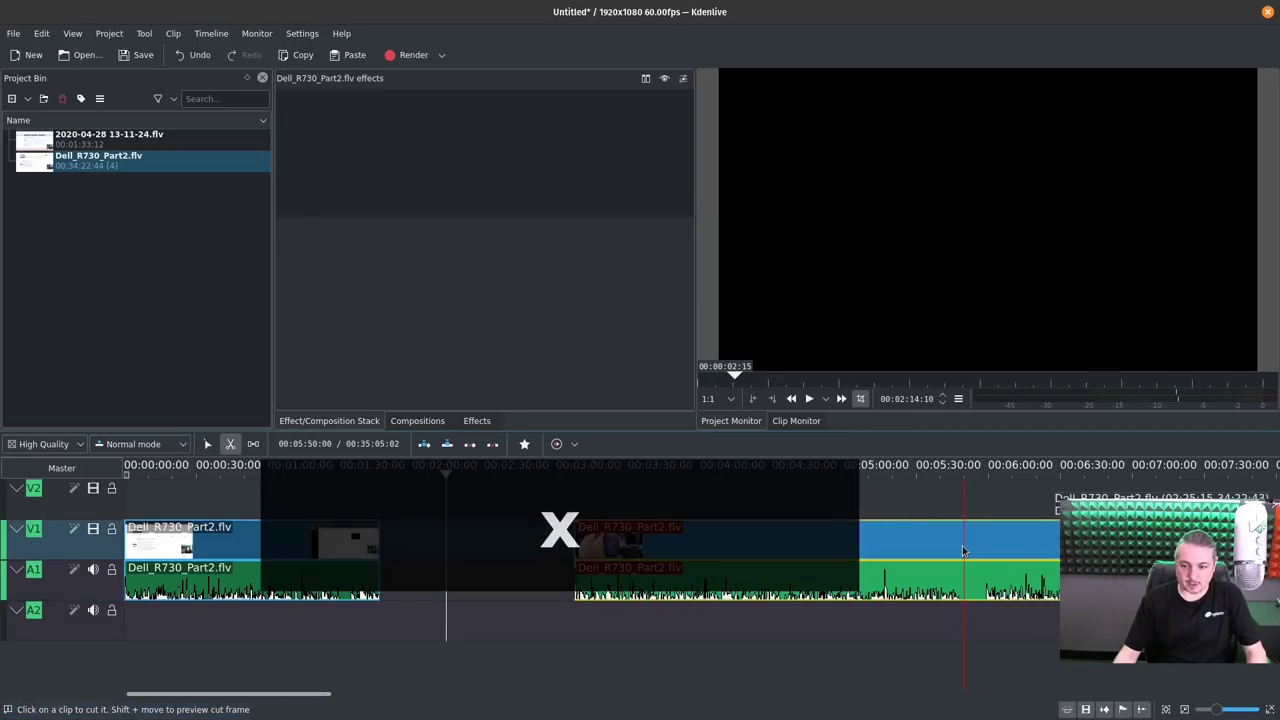
{"action": "left_click", "coordinate": [963, 546]}
{"action": "left_click", "coordinate": [981, 545]}
{"action": "key", "text": "s"}
{"action": "left_click", "coordinate": [975, 548]}
{"action": "key", "text": "Delete"}
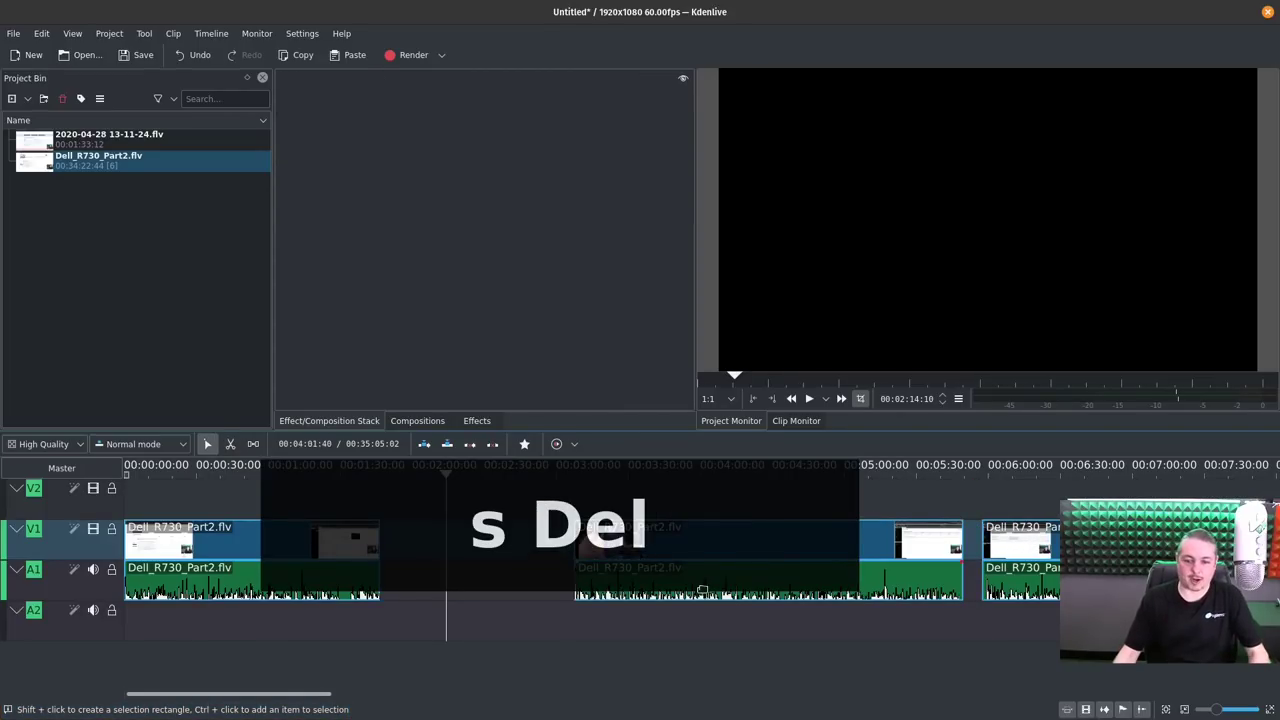
{"action": "left_click_drag", "start_coordinate": [1002, 546], "coordinate": [984, 651]}
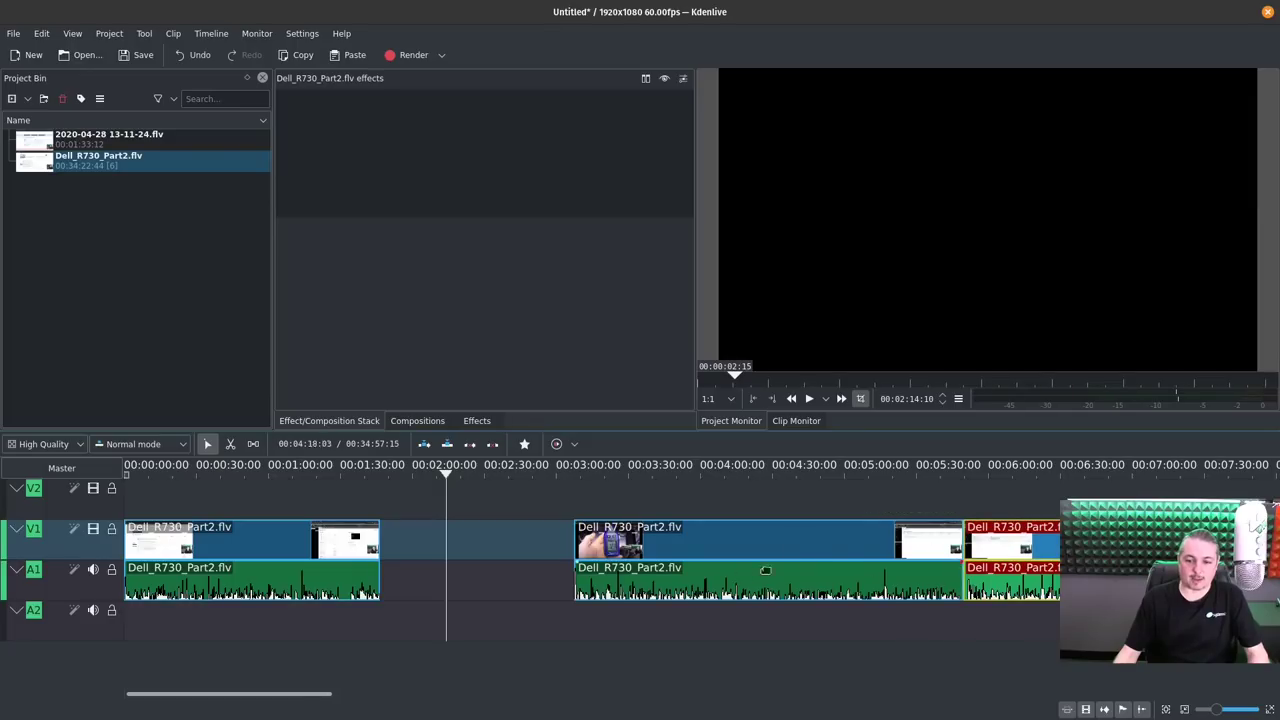
{"action": "mouse_move", "coordinate": [783, 566]}
{"action": "left_mouse_down"}
{"action": "mouse_move", "coordinate": [594, 566]}
{"action": "mouse_move", "coordinate": [783, 566]}
{"action": "left_mouse_up"}
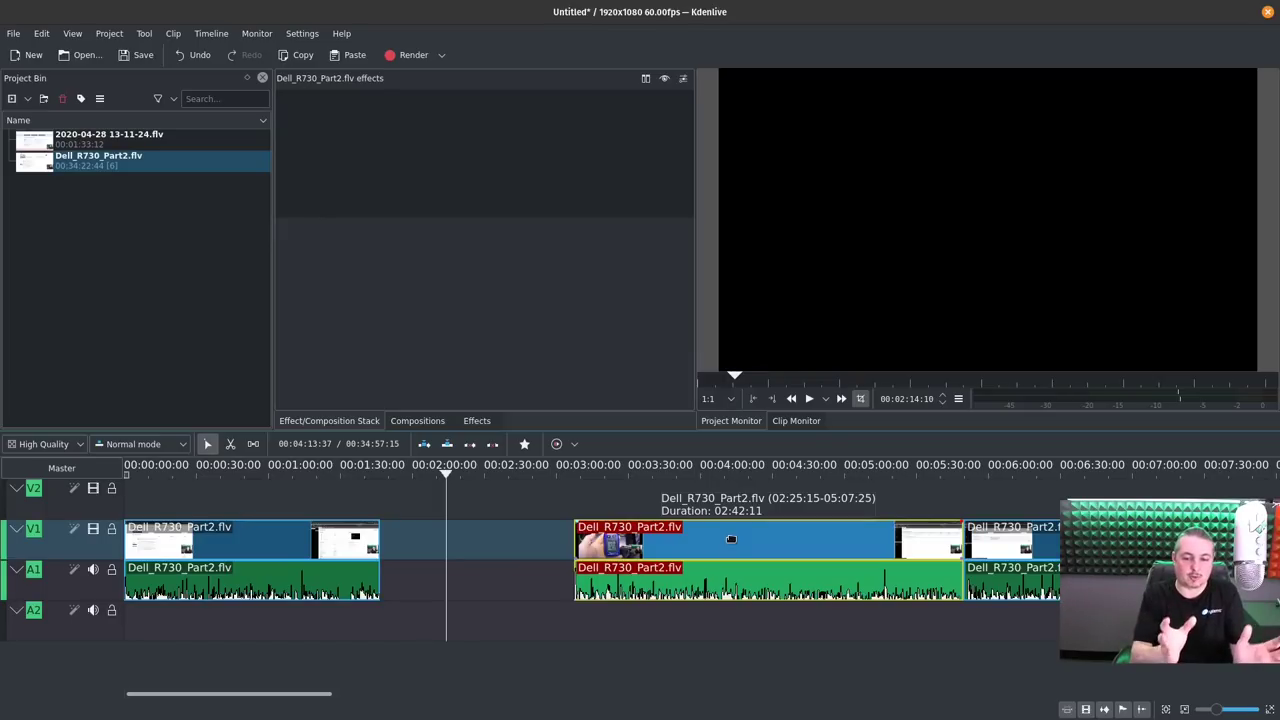
{"action": "left_click_drag", "start_coordinate": [1050, 530], "coordinate": [1050, 497]}
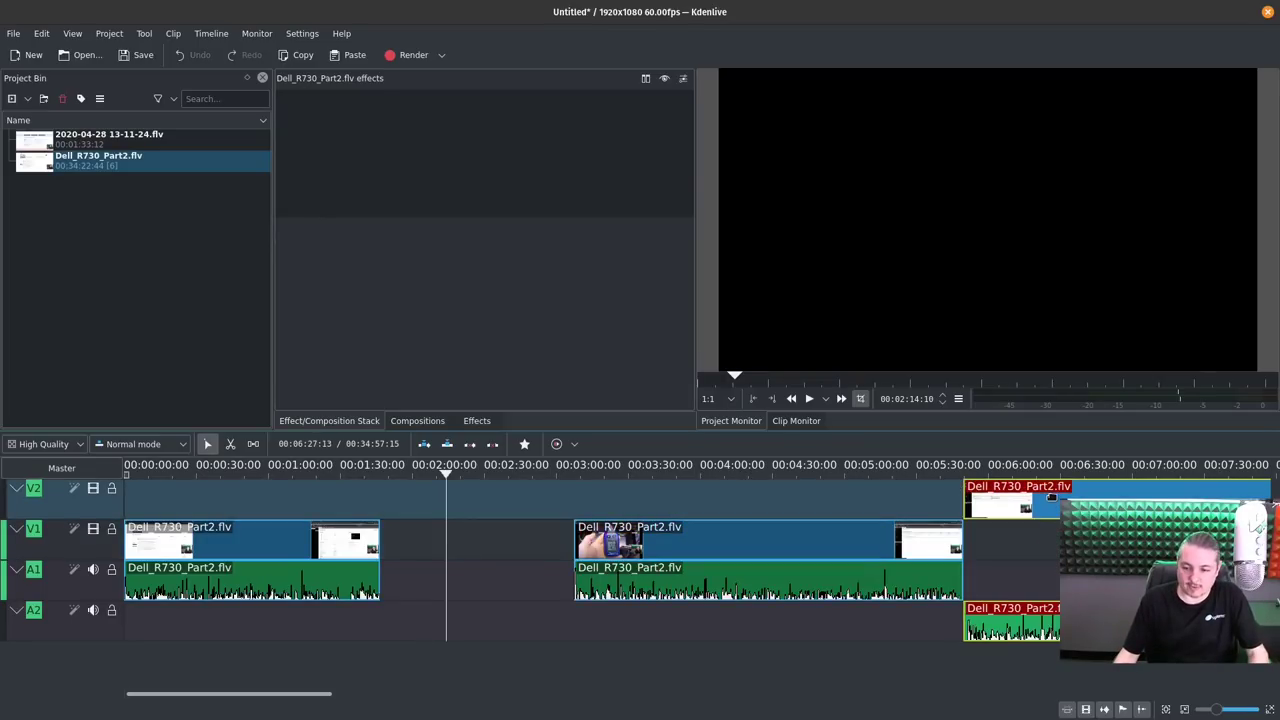
Remove the V1 gap with Remove Space In All Tracks and drop the V2/A2 clip onto V1/A1 after the others
{"action": "right_click", "coordinate": [485, 540]}
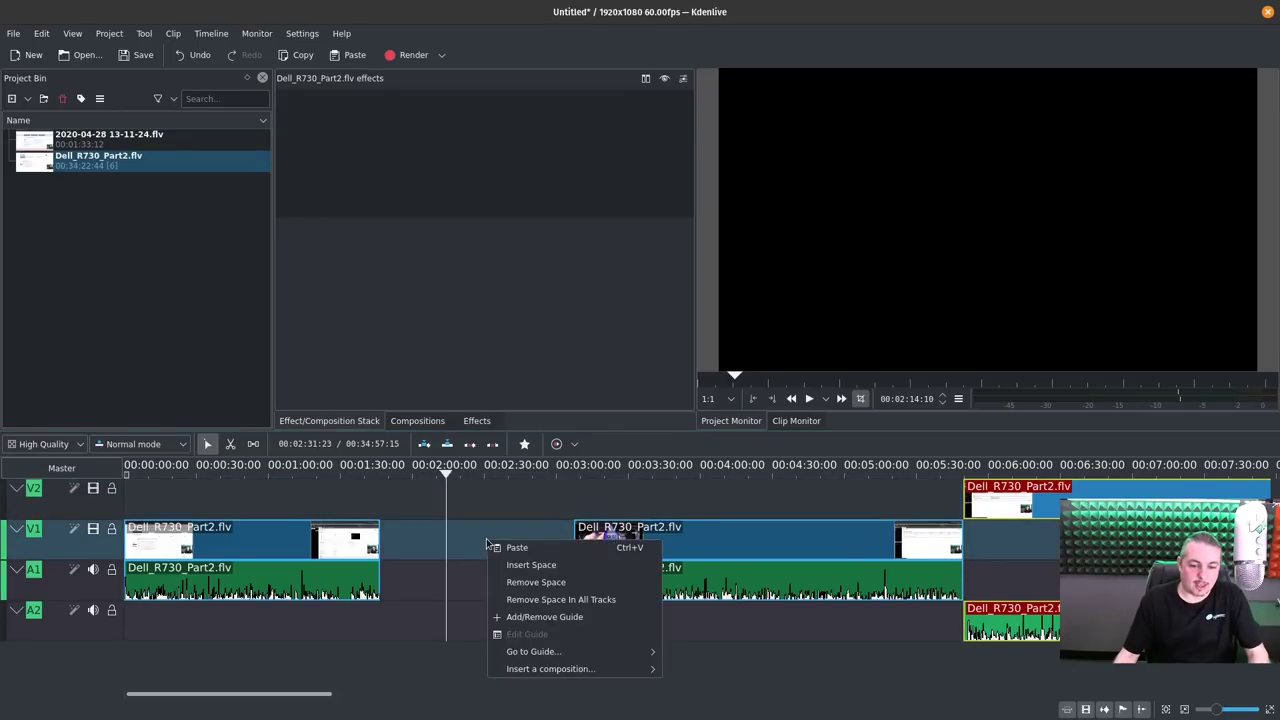
{"action": "left_click", "coordinate": [606, 600]}
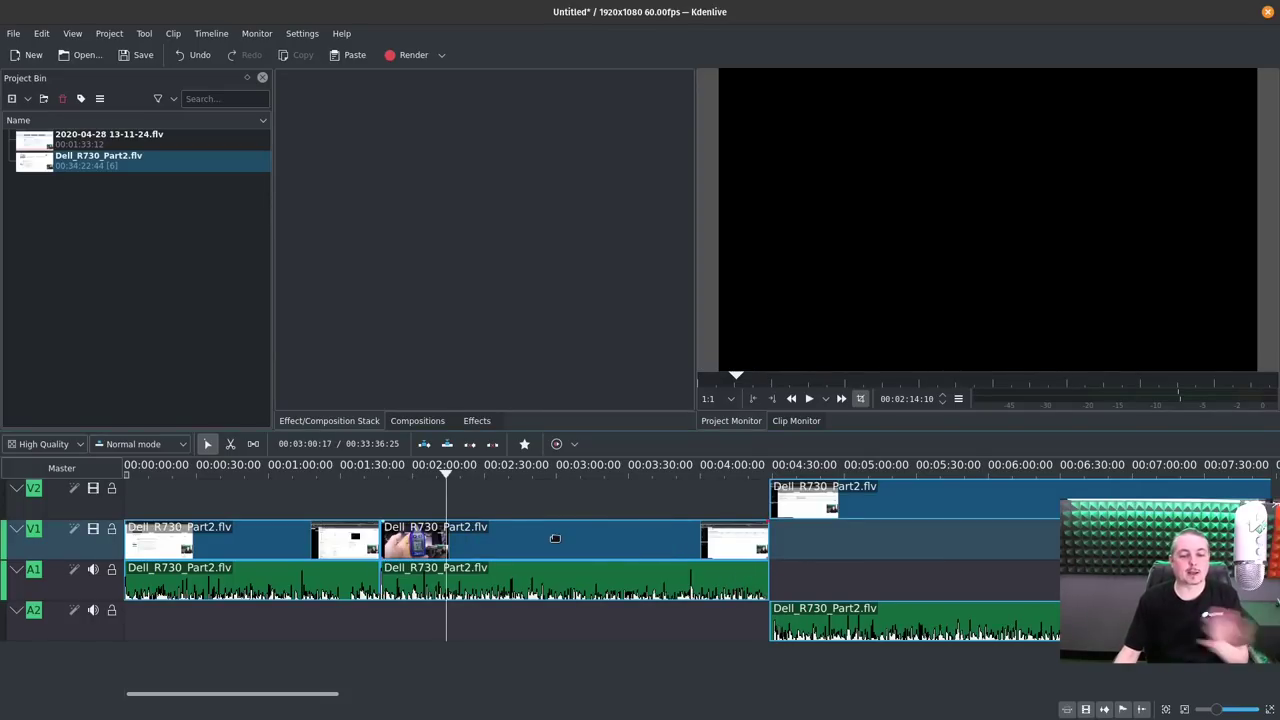
{"action": "scroll", "coordinate": [555, 538], "scroll_direction": "down", "scroll_amount": 2}
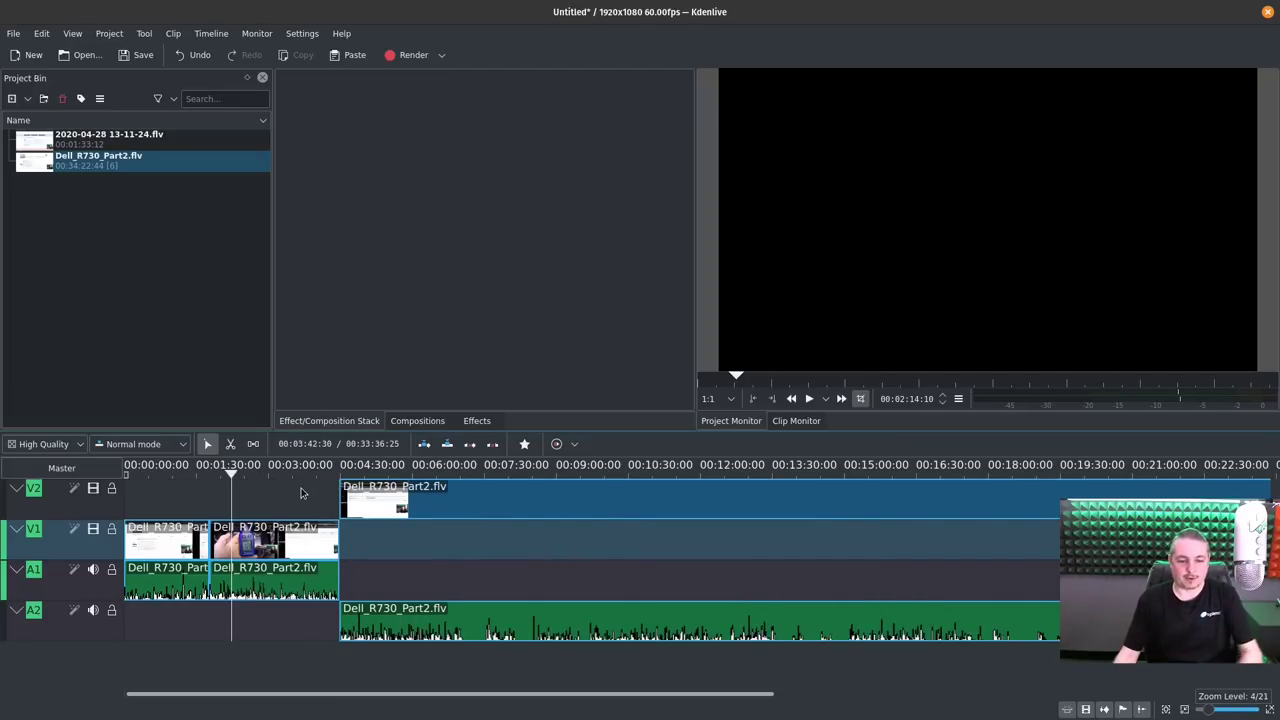
{"action": "left_click_drag", "start_coordinate": [426, 502], "coordinate": [428, 565]}
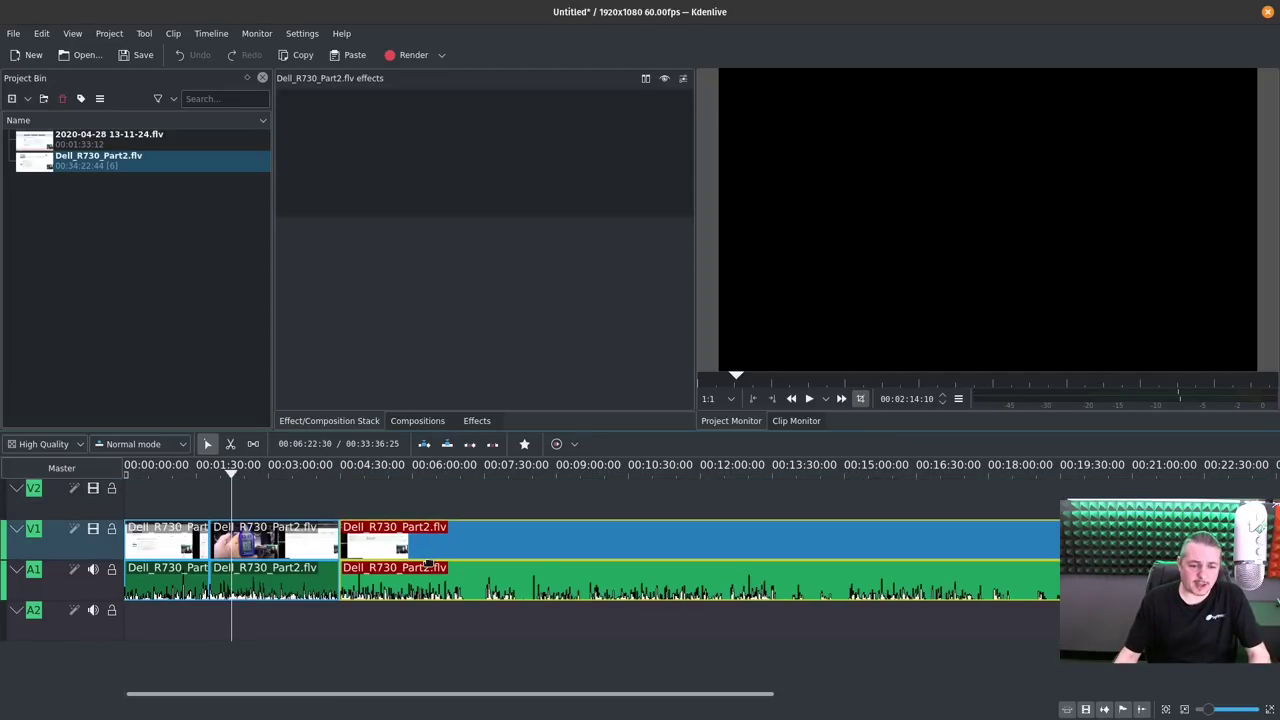
{"action": "left_click_drag", "start_coordinate": [407, 477], "coordinate": [966, 519]}
Zoom and scrub the ruler past 25 minutes, then back to 00:20:56 at the benchmark terminal screen
{"action": "scroll", "coordinate": [598, 501], "scroll_direction": "down", "scroll_amount": 1}
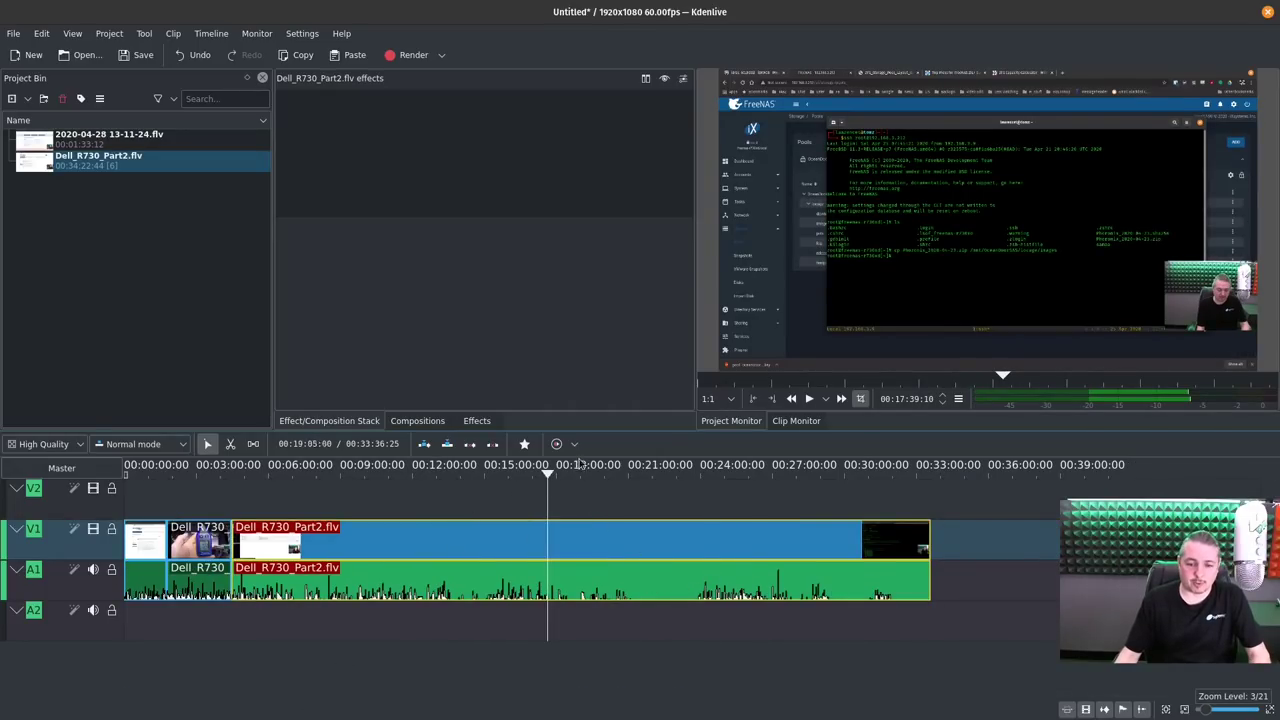
{"action": "left_click_drag", "start_coordinate": [547, 472], "coordinate": [690, 545]}
{"action": "scroll", "coordinate": [640, 575], "scroll_direction": "up", "scroll_amount": 2}
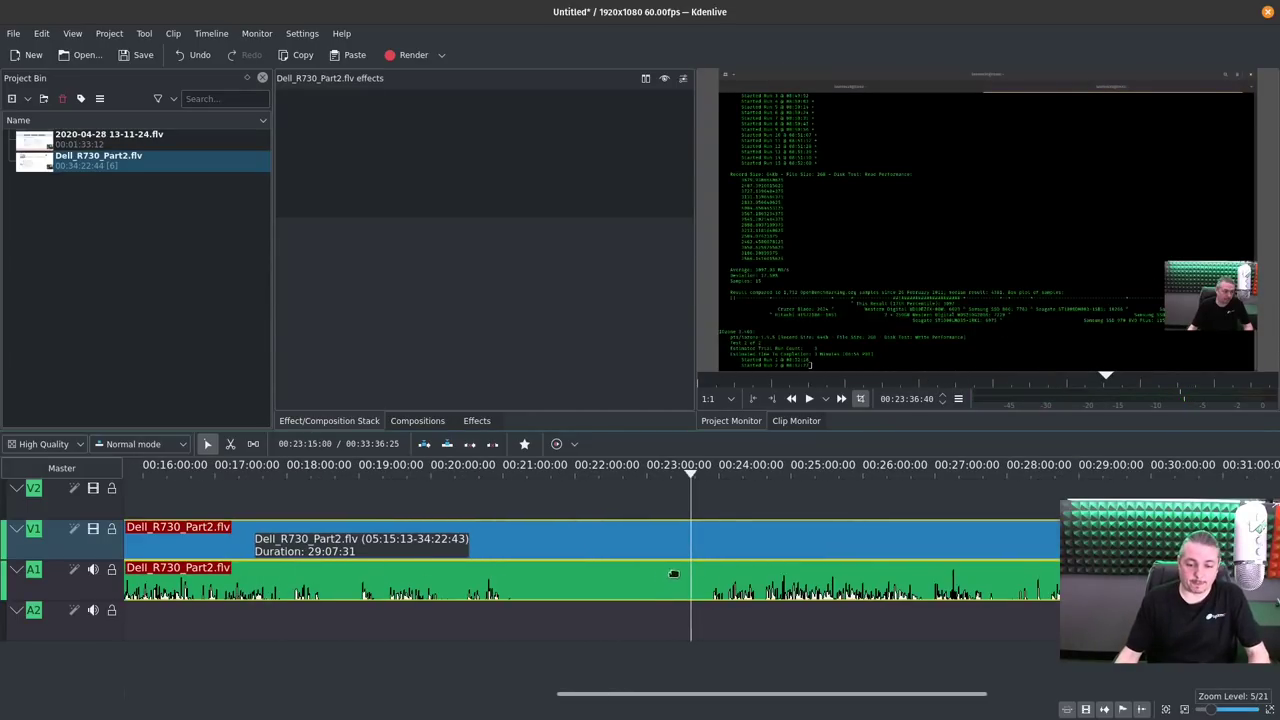
{"action": "left_click_drag", "start_coordinate": [506, 476], "coordinate": [502, 582]}
{"action": "scroll", "coordinate": [502, 582], "scroll_direction": "up", "scroll_amount": 1, "text": "ctrl"}
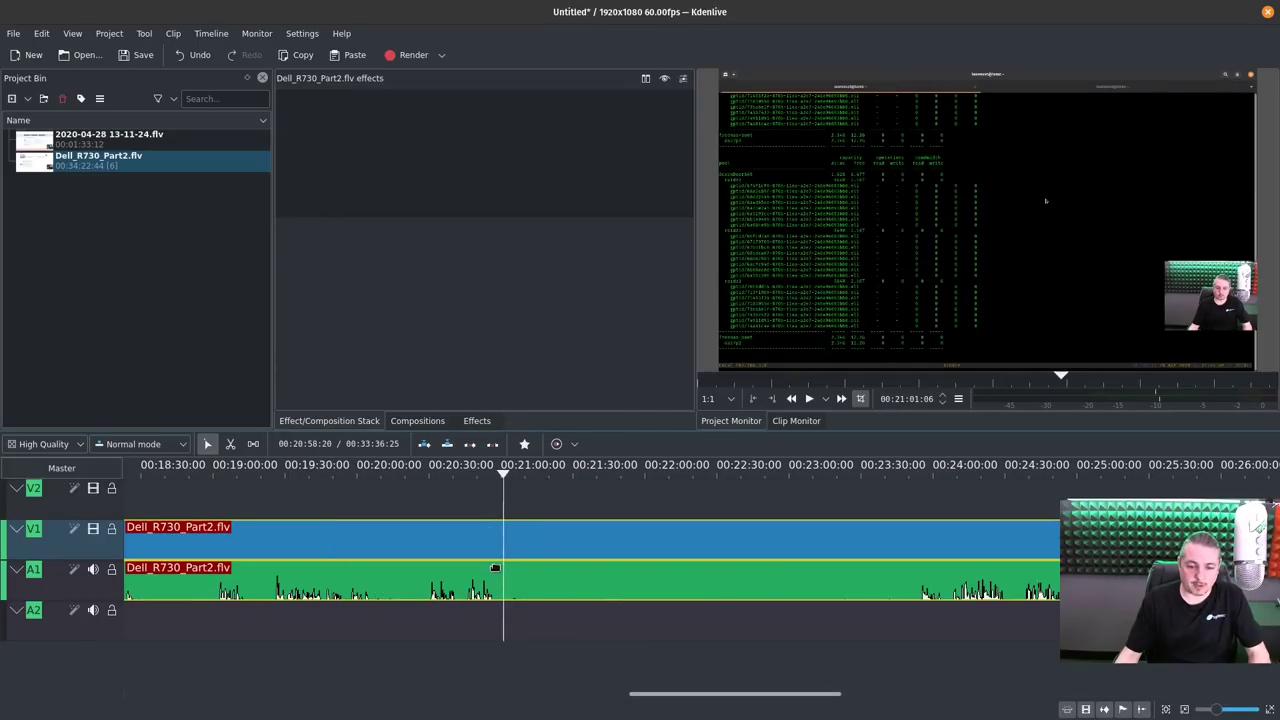
{"action": "left_click_drag", "start_coordinate": [503, 474], "coordinate": [492, 474]}
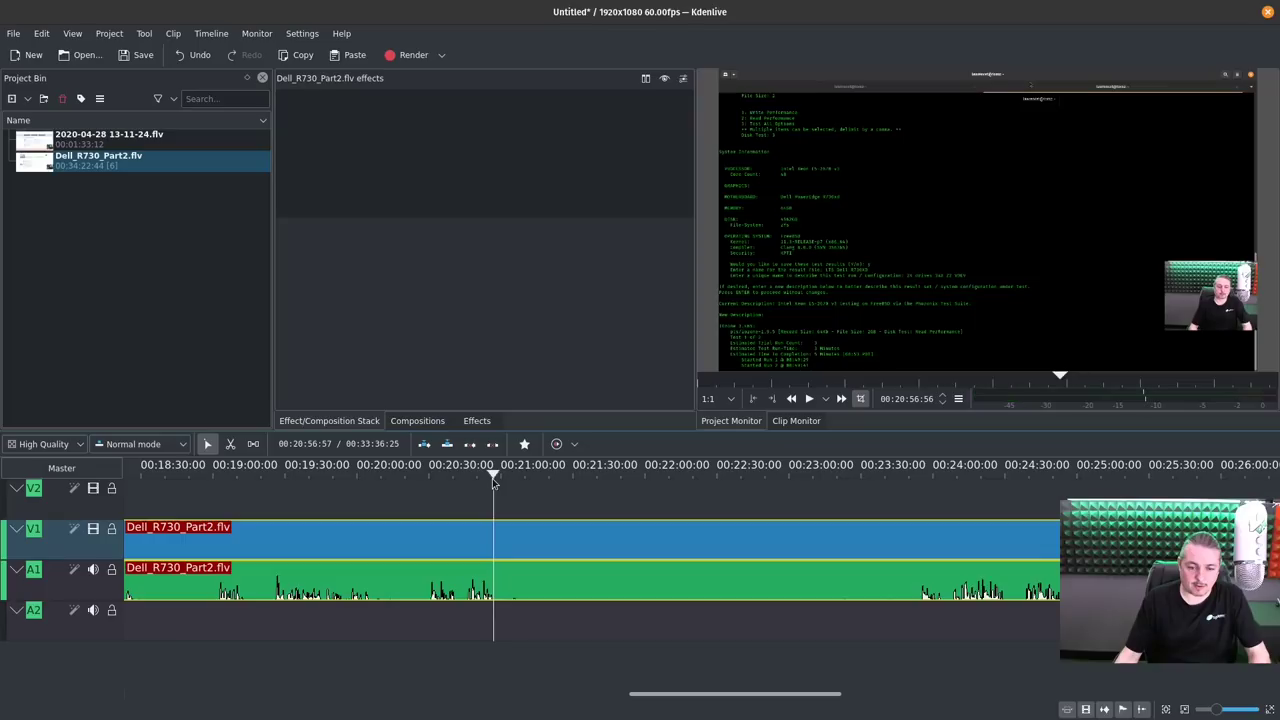
With the Razor tool, split the long clip at about 20:56 and 23:54
{"action": "key", "text": "x"}
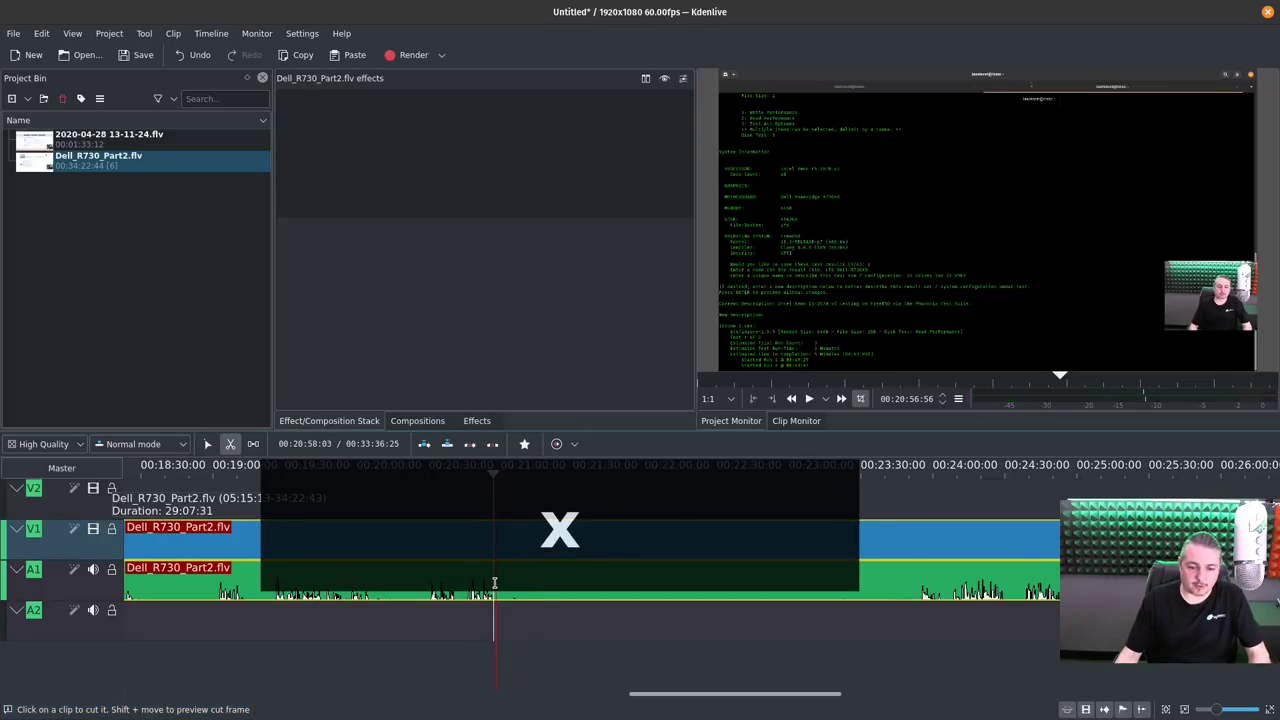
{"action": "left_click", "coordinate": [494, 582]}
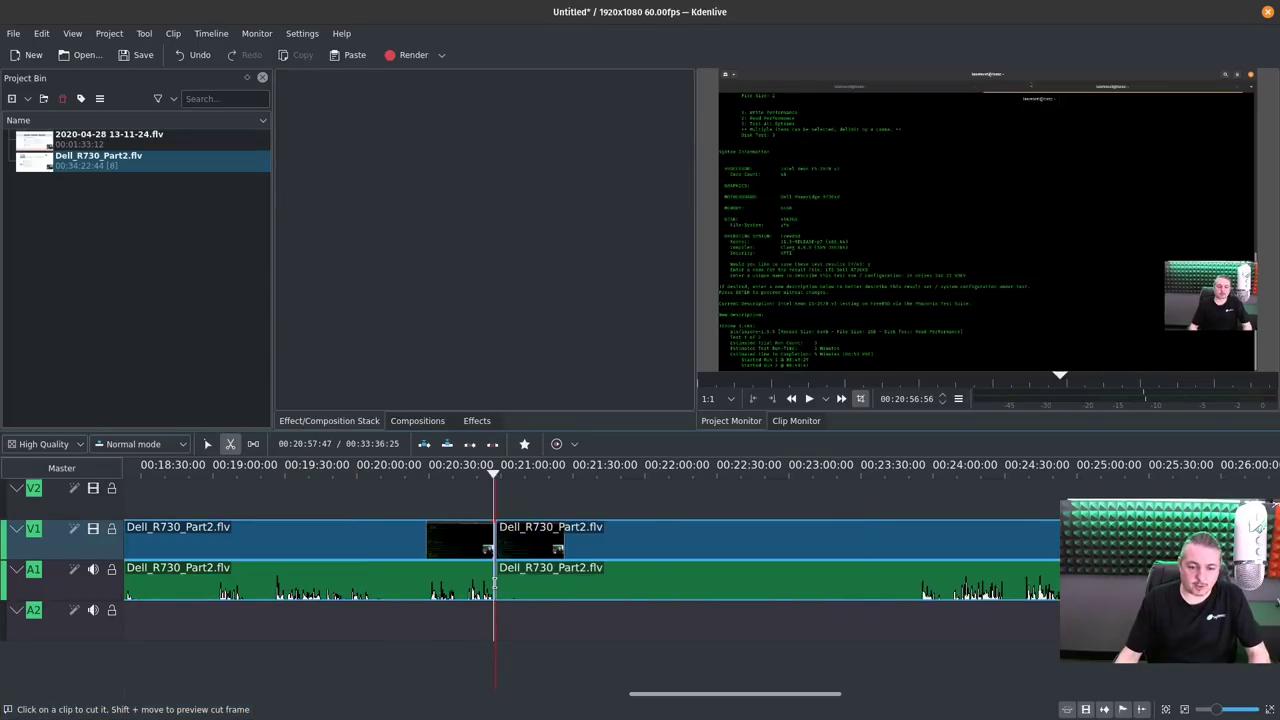
{"action": "left_click", "coordinate": [919, 583]}
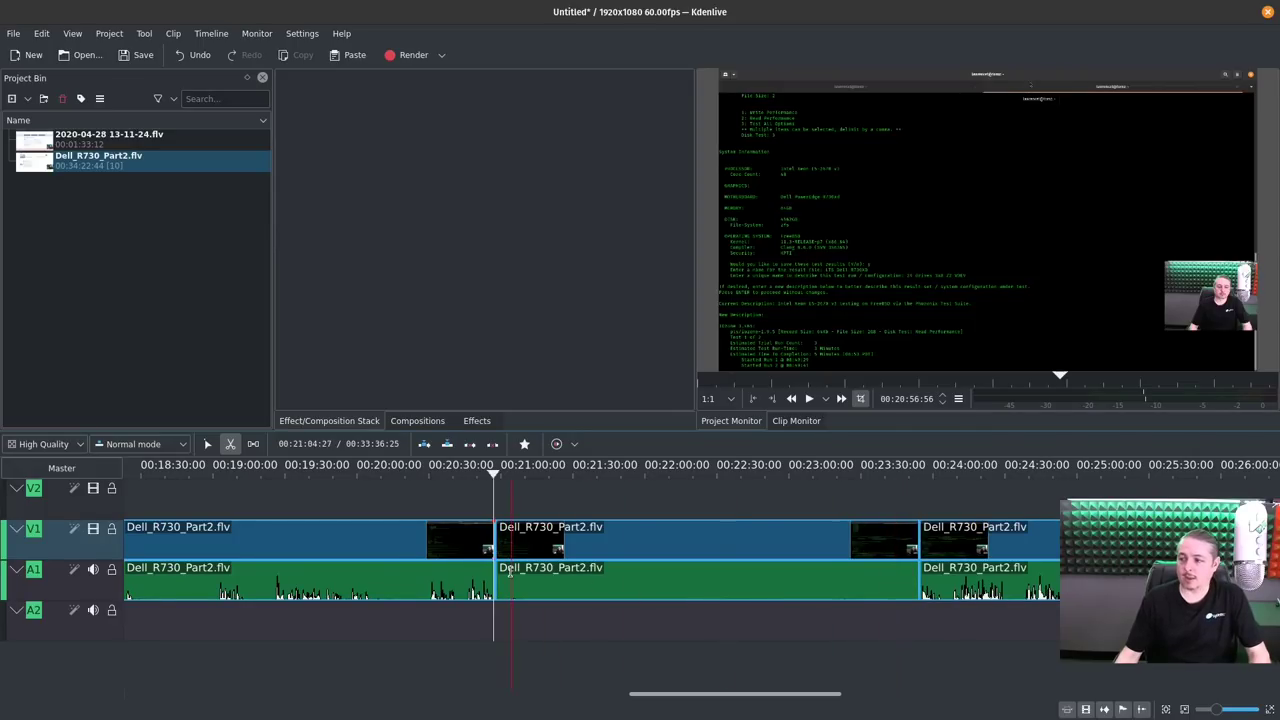
Select the middle section and lift it up onto tracks V2 and A2
{"action": "key", "text": "s"}
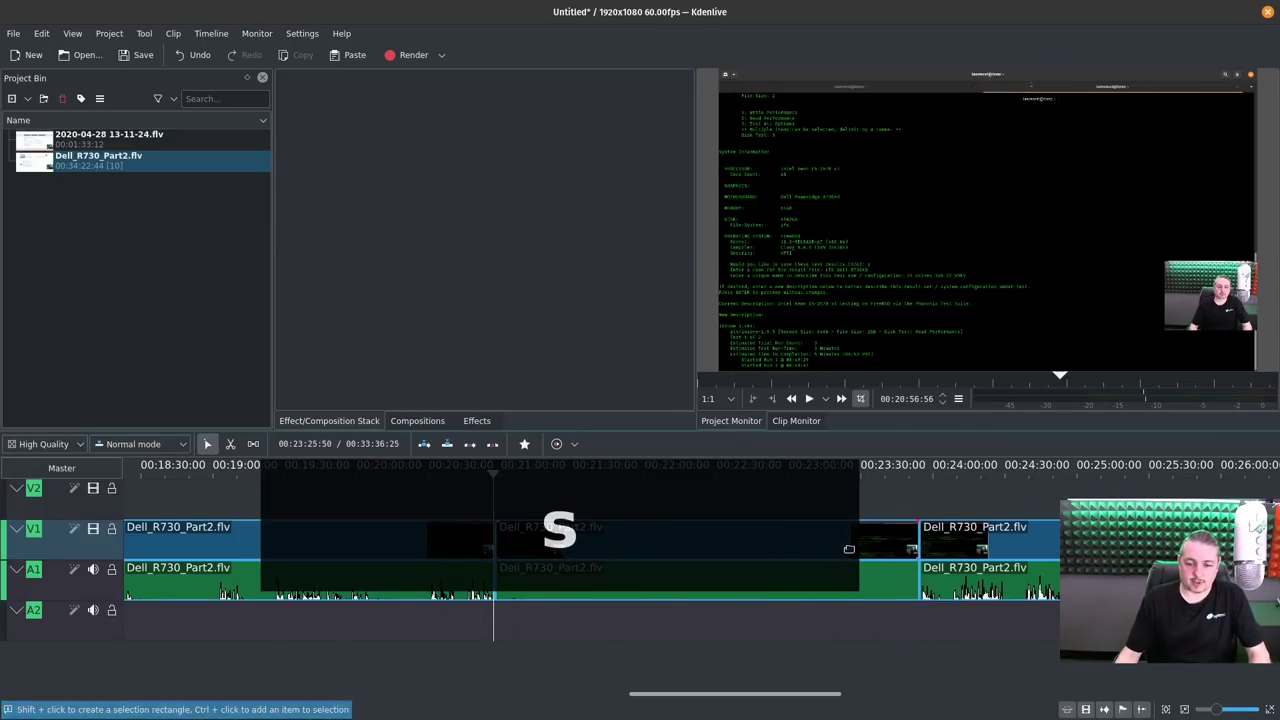
{"action": "left_click", "coordinate": [875, 545]}
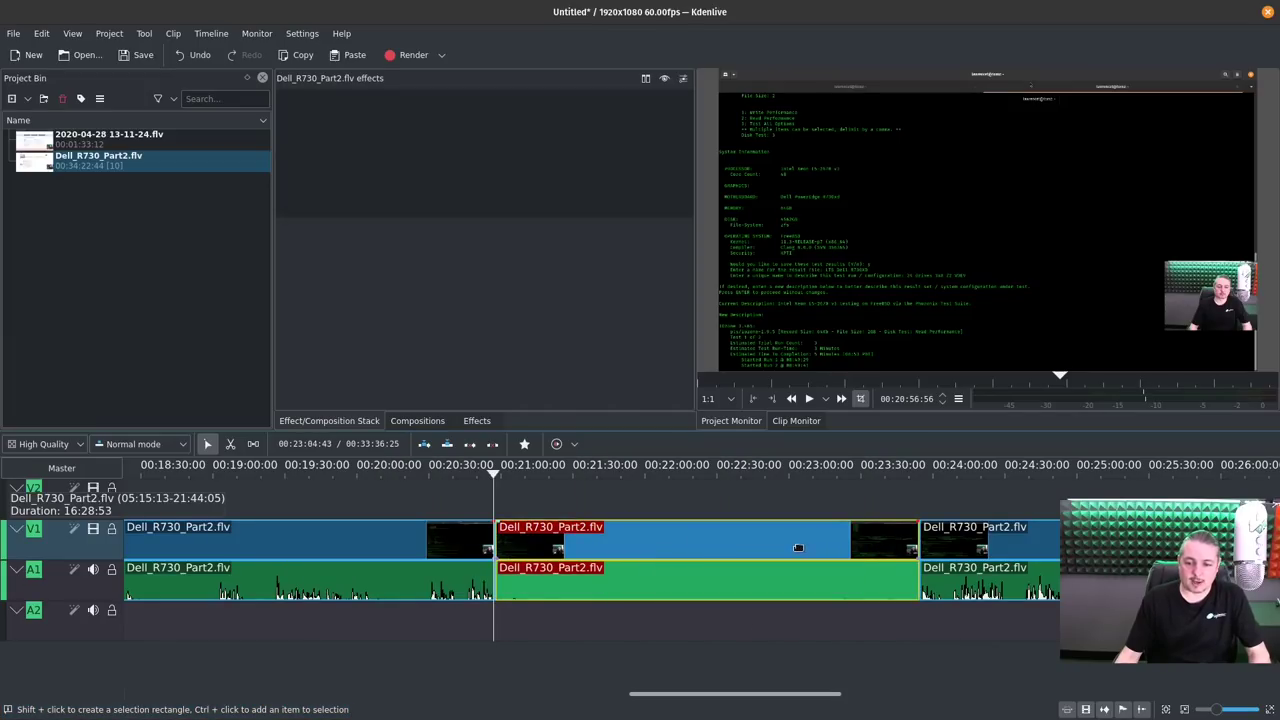
{"action": "left_click_drag", "start_coordinate": [800, 548], "coordinate": [800, 502]}
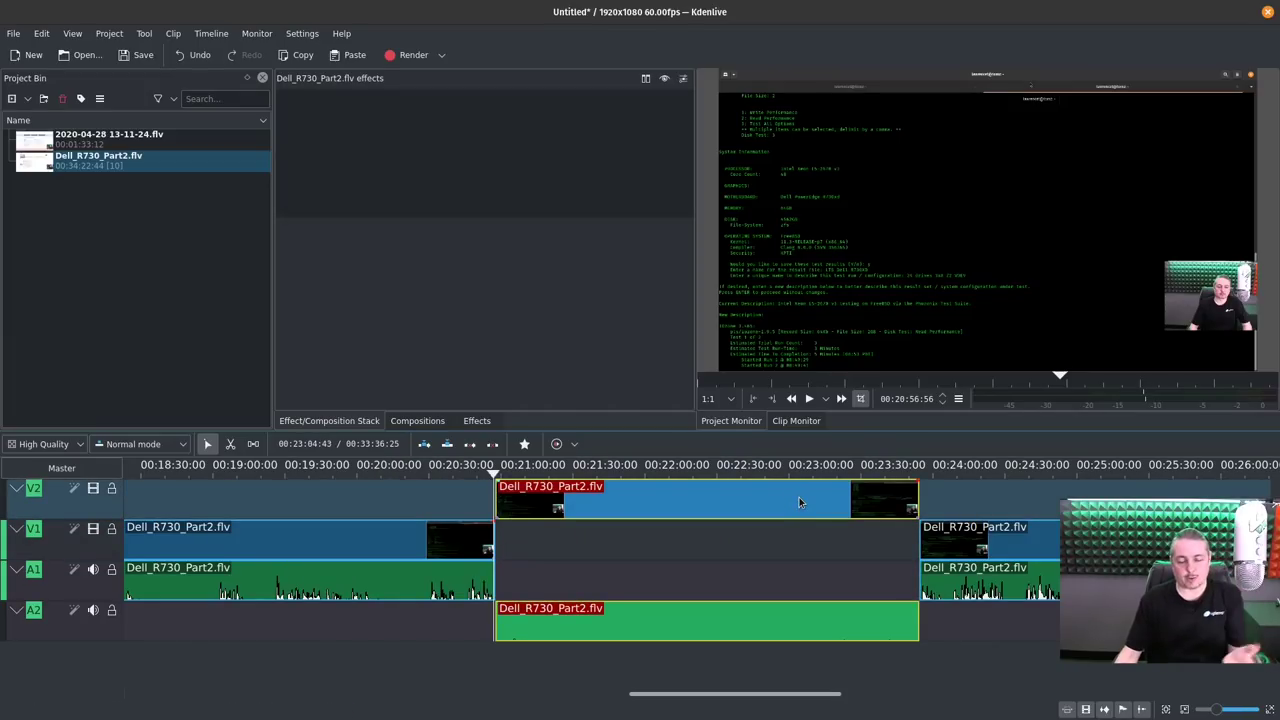
{"action": "right_click", "coordinate": [87, 514]}
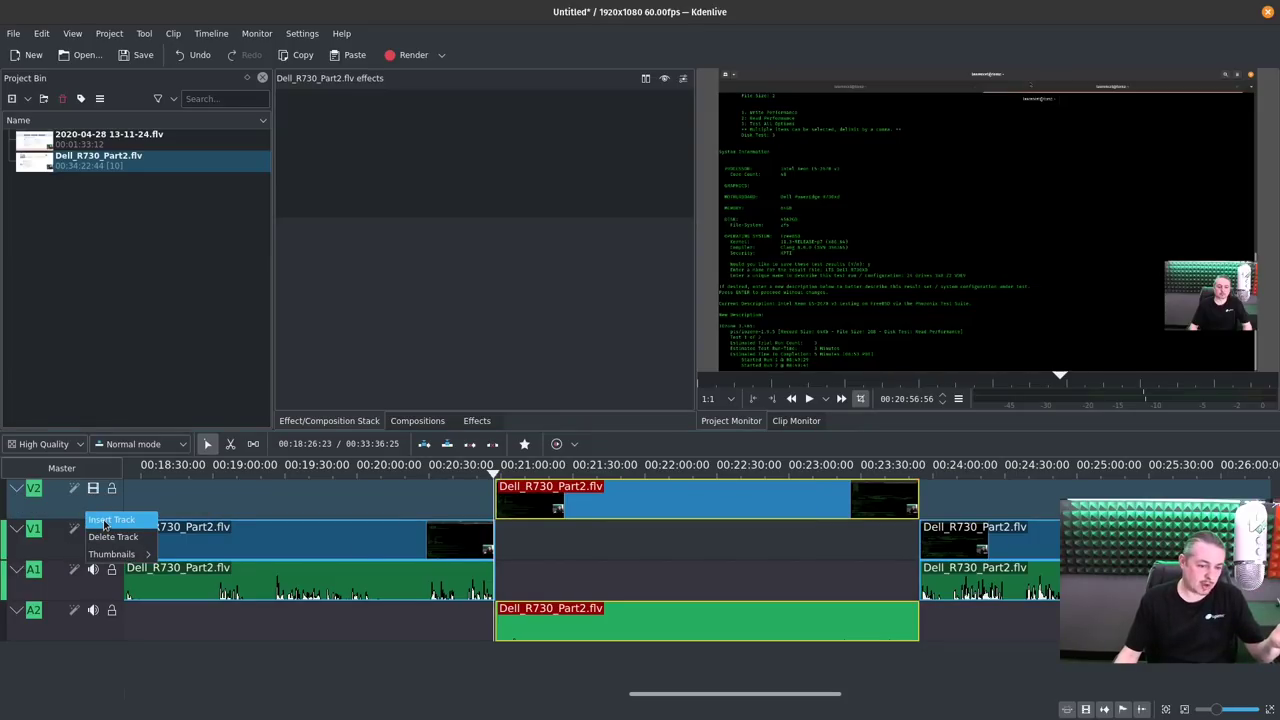
{"action": "left_click", "coordinate": [105, 521]}
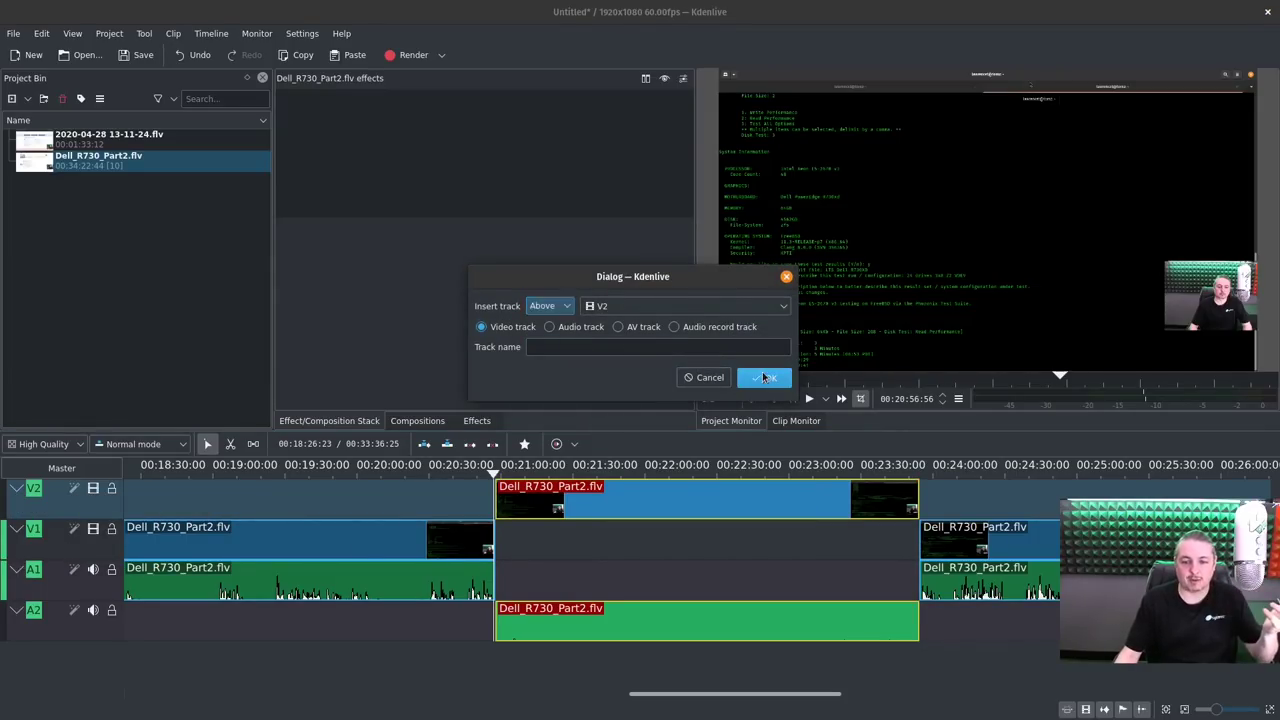
{"action": "left_click", "coordinate": [764, 377]}
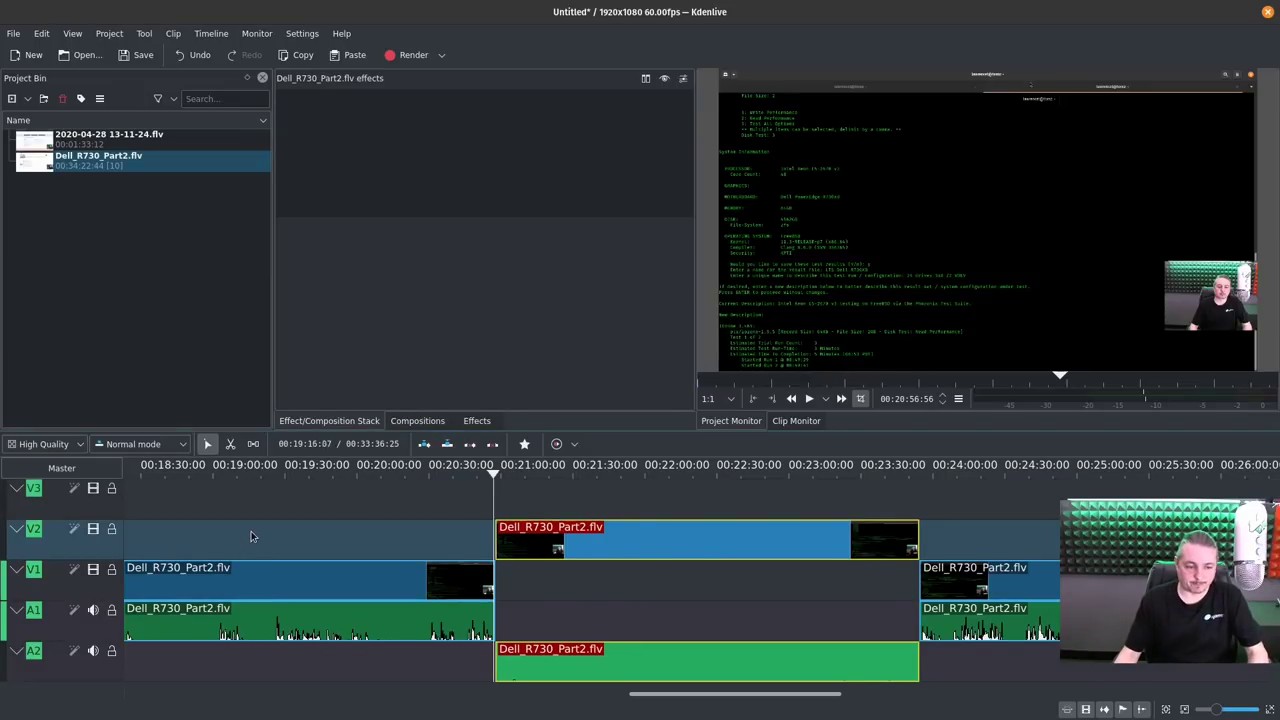
{"action": "key", "text": "ctrl+z"}
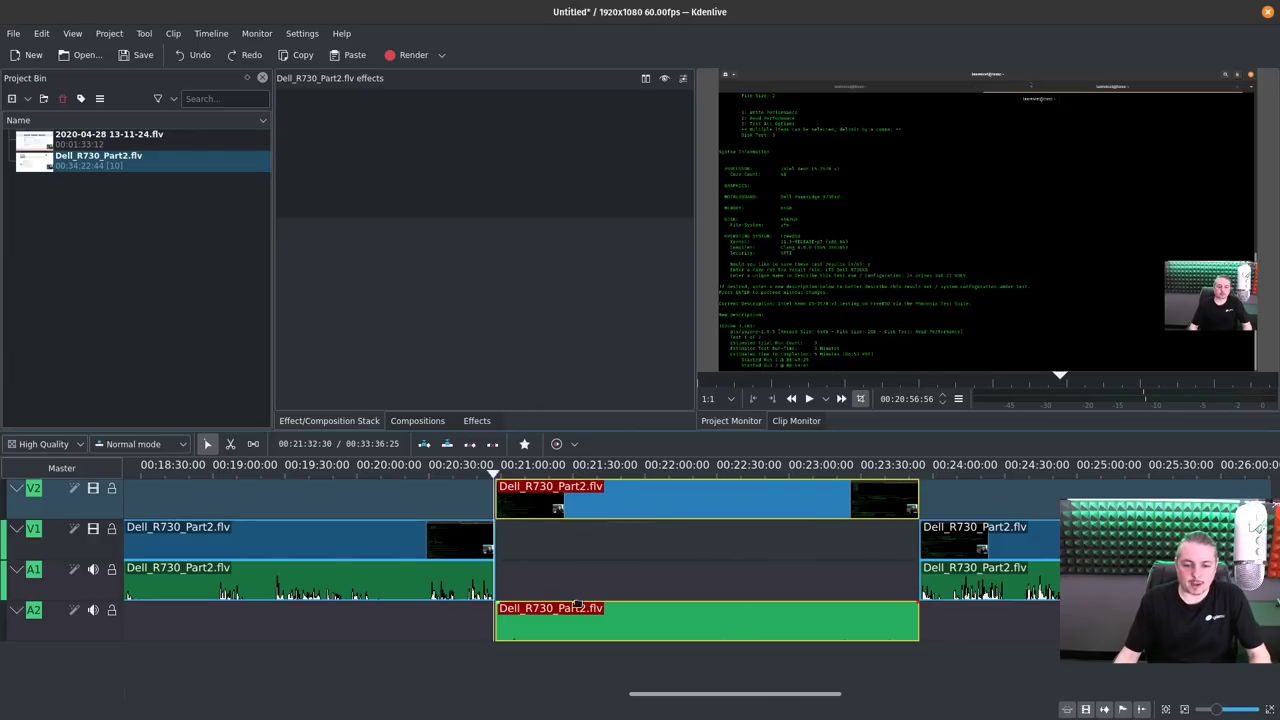
Open the V2 clip's Change Speed dialog, then cancel without changing anything
{"action": "right_click", "coordinate": [613, 498]}
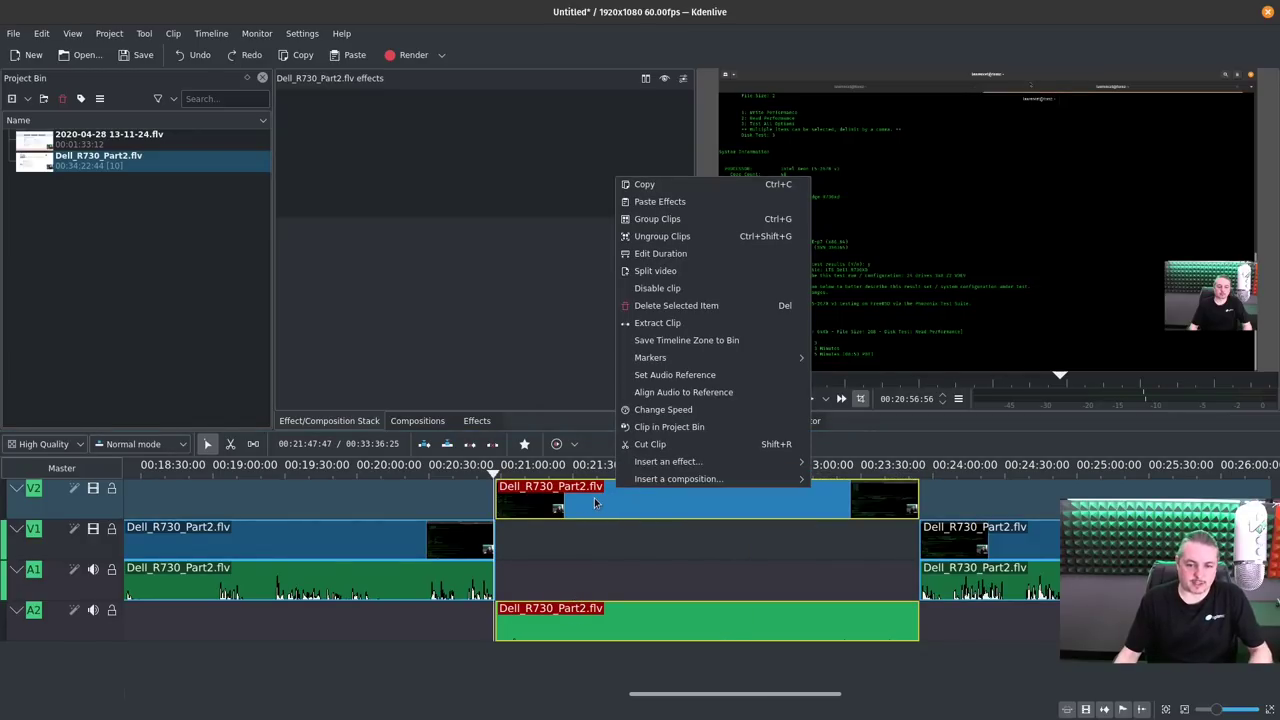
{"action": "left_click", "coordinate": [594, 503]}
{"action": "right_click", "coordinate": [594, 503]}
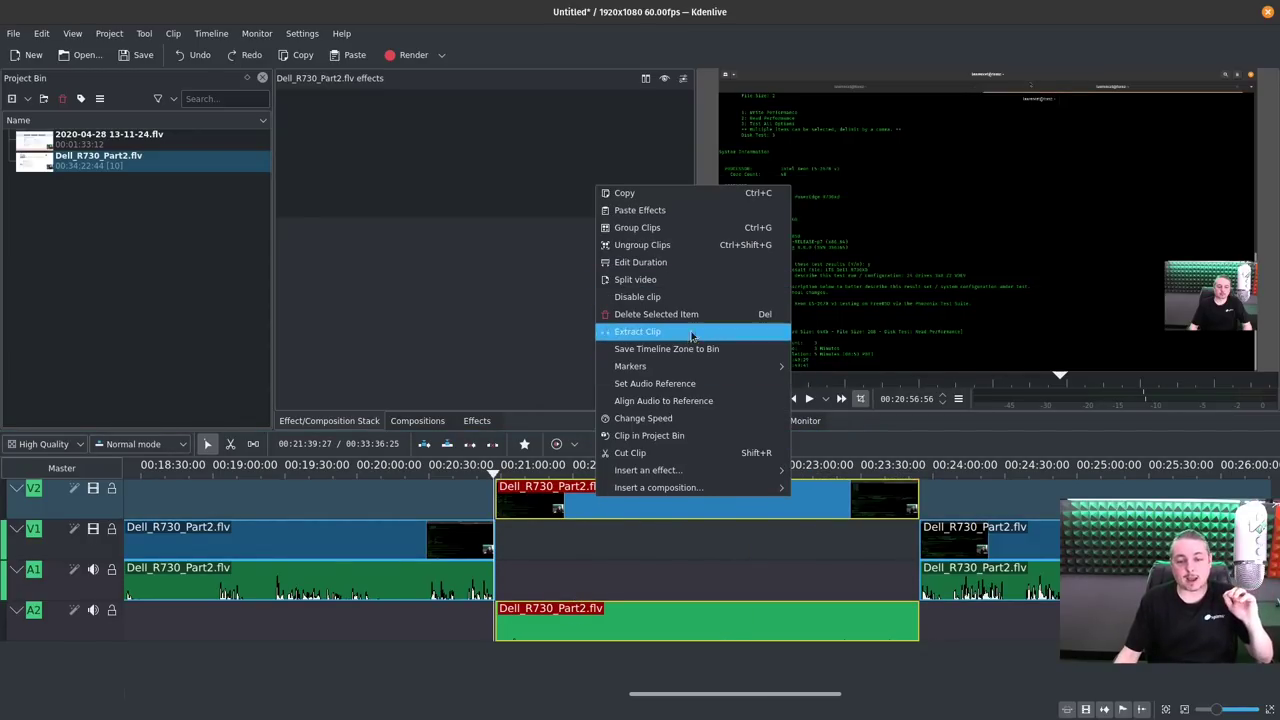
{"action": "left_click", "coordinate": [701, 418]}
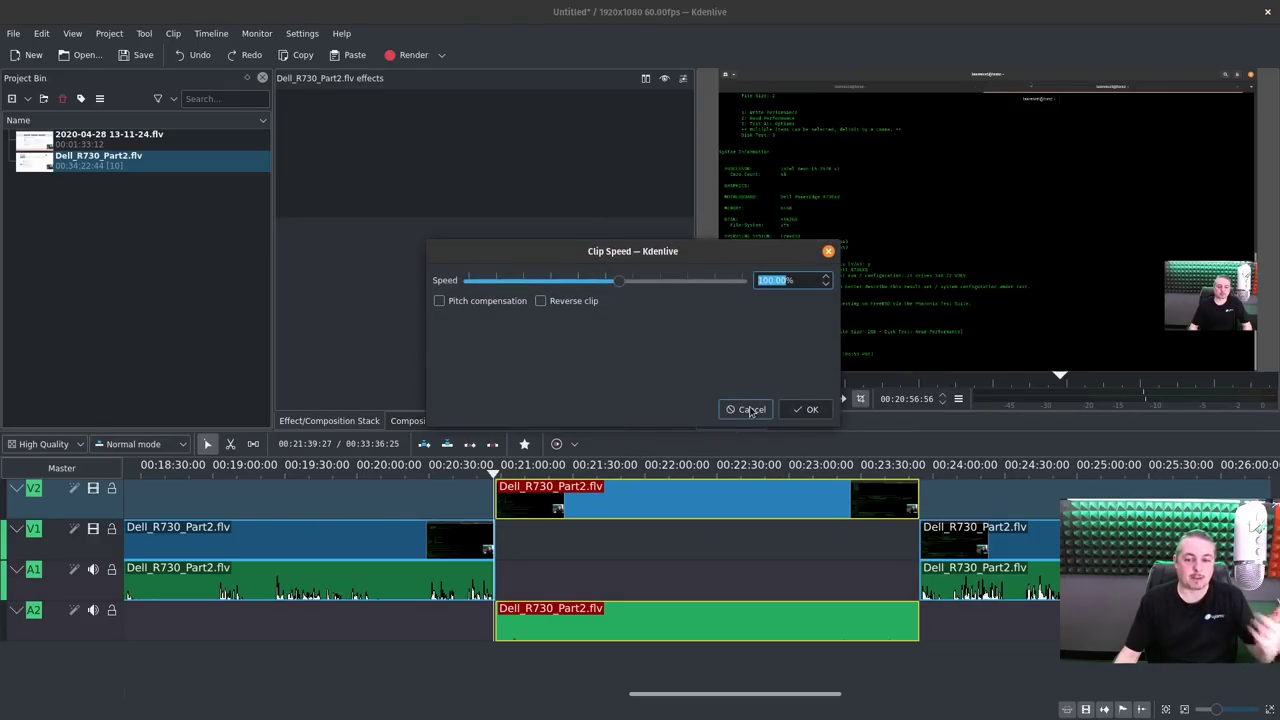
{"action": "left_click", "coordinate": [748, 410]}
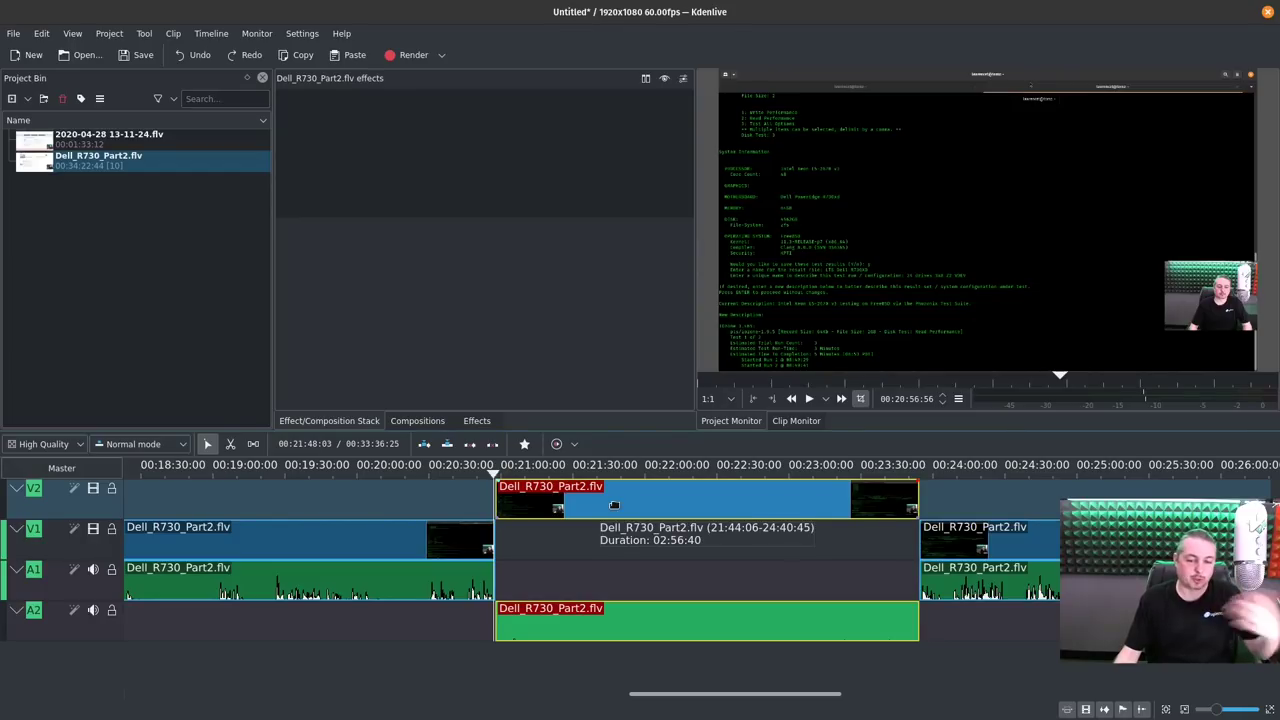
Ungroup the middle section's audio from its video and delete the A2 audio clip
{"action": "left_click", "coordinate": [620, 636]}
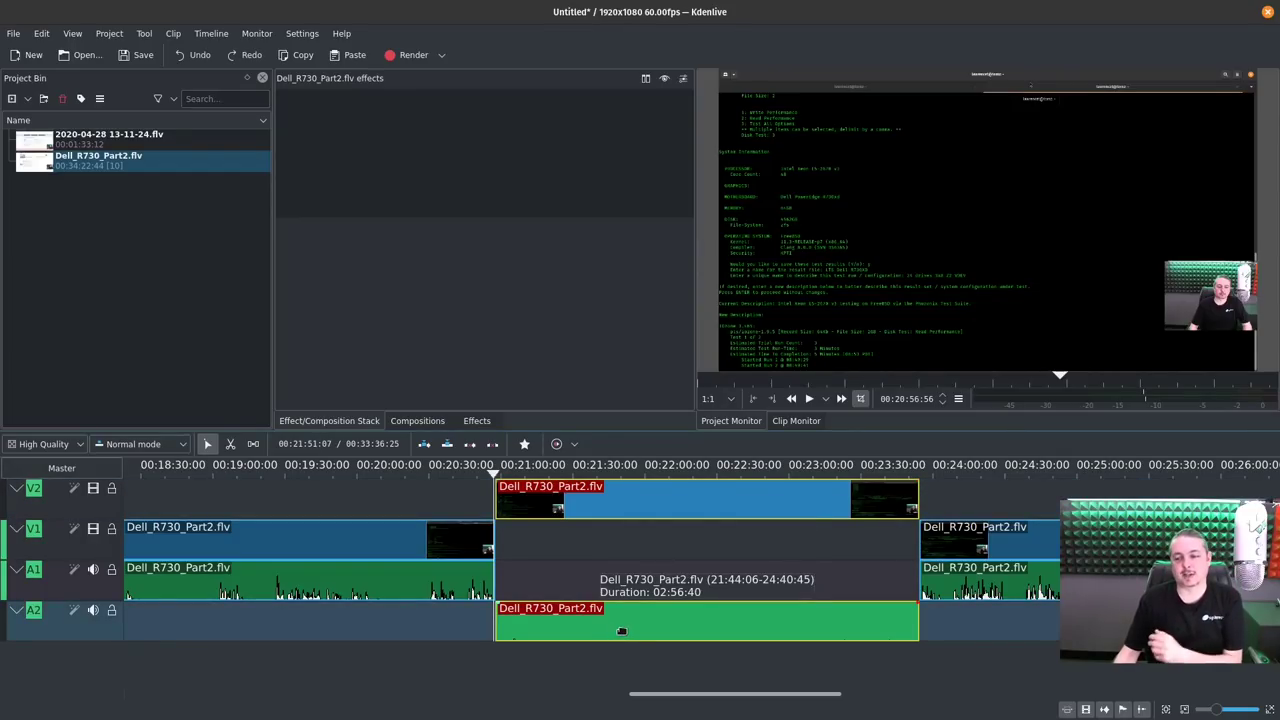
{"action": "right_click", "coordinate": [624, 624]}
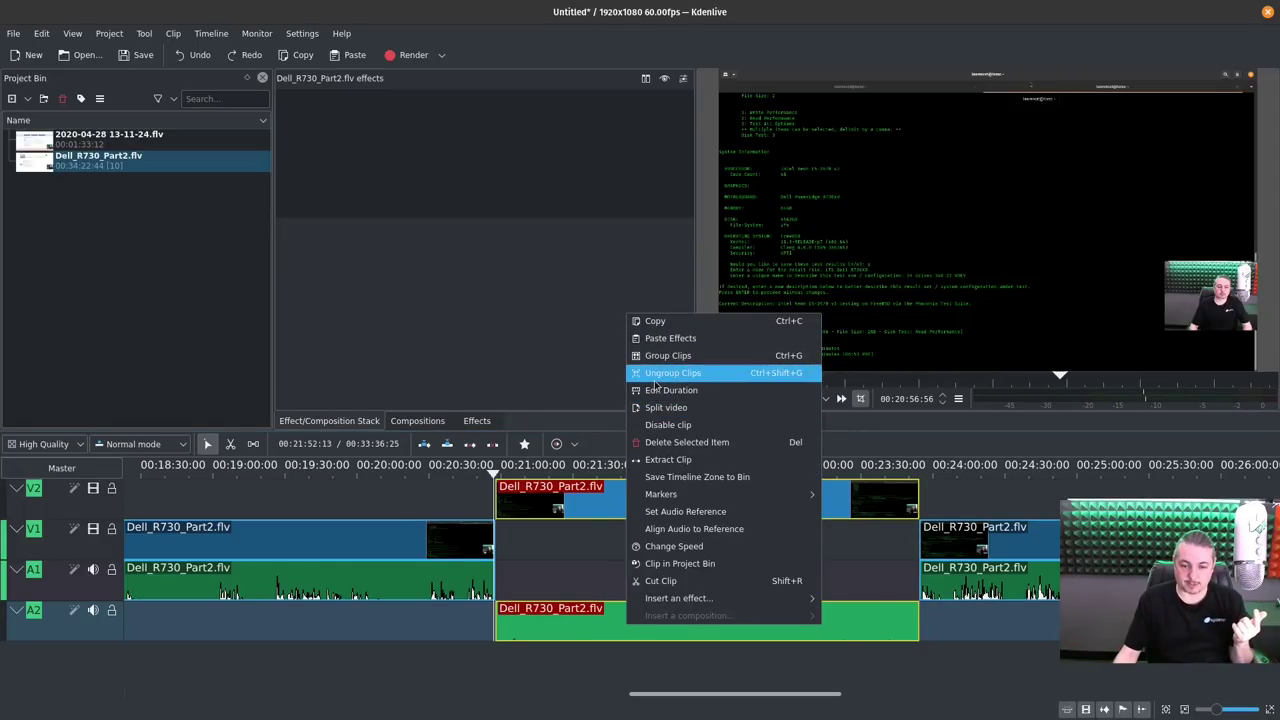
{"action": "left_click", "coordinate": [654, 378]}
{"action": "left_click", "coordinate": [558, 627]}
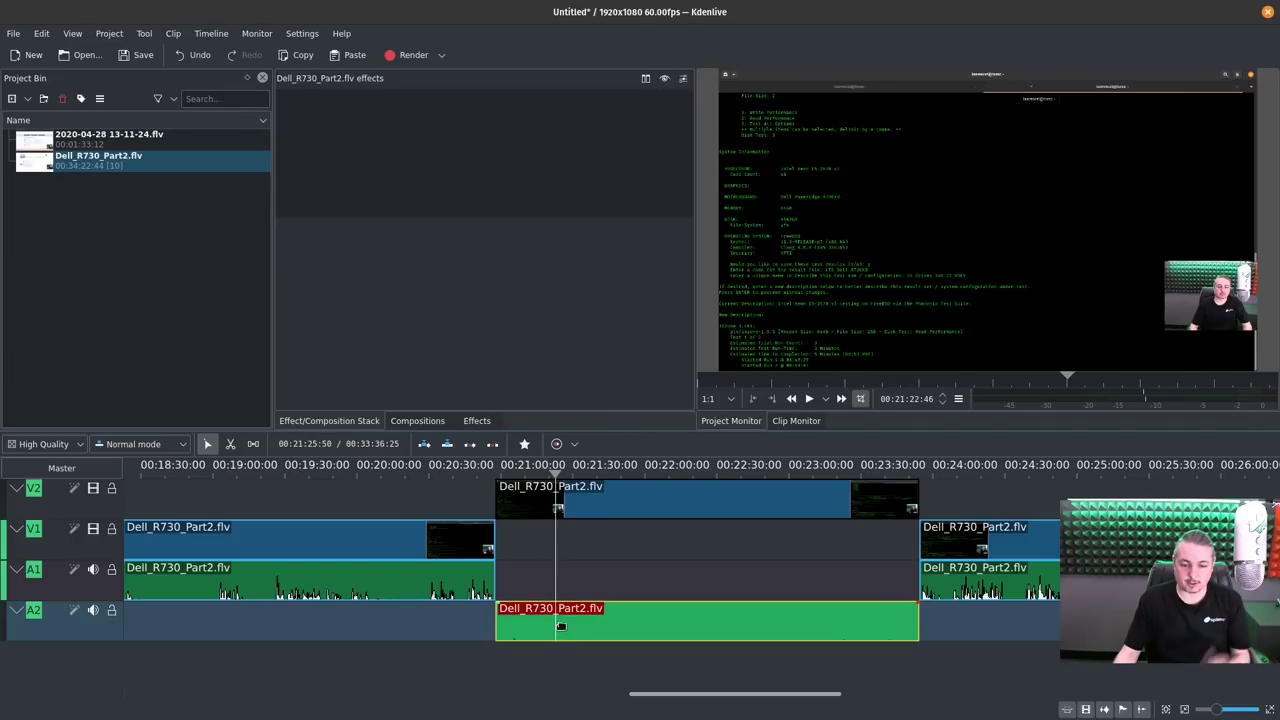
{"action": "key", "text": "Delete"}
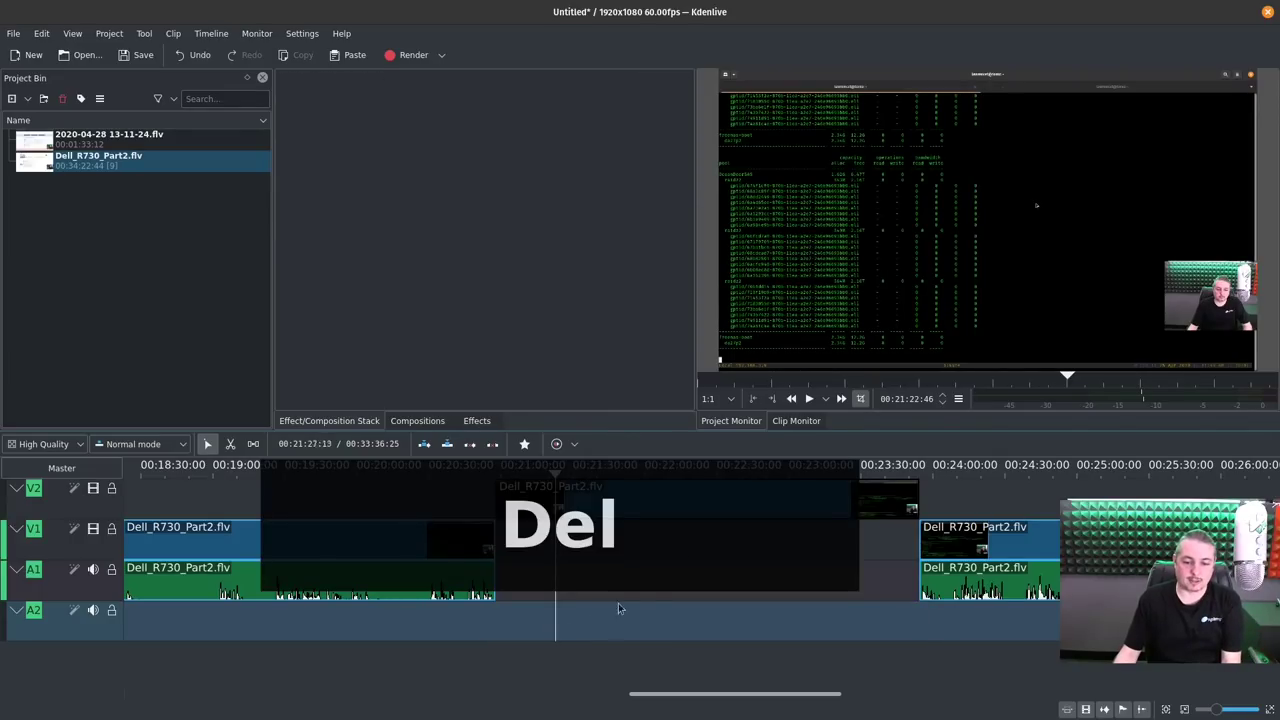
Change the V2 clip's speed to 2000% in the Change Speed dialog
{"action": "left_click", "coordinate": [866, 505]}
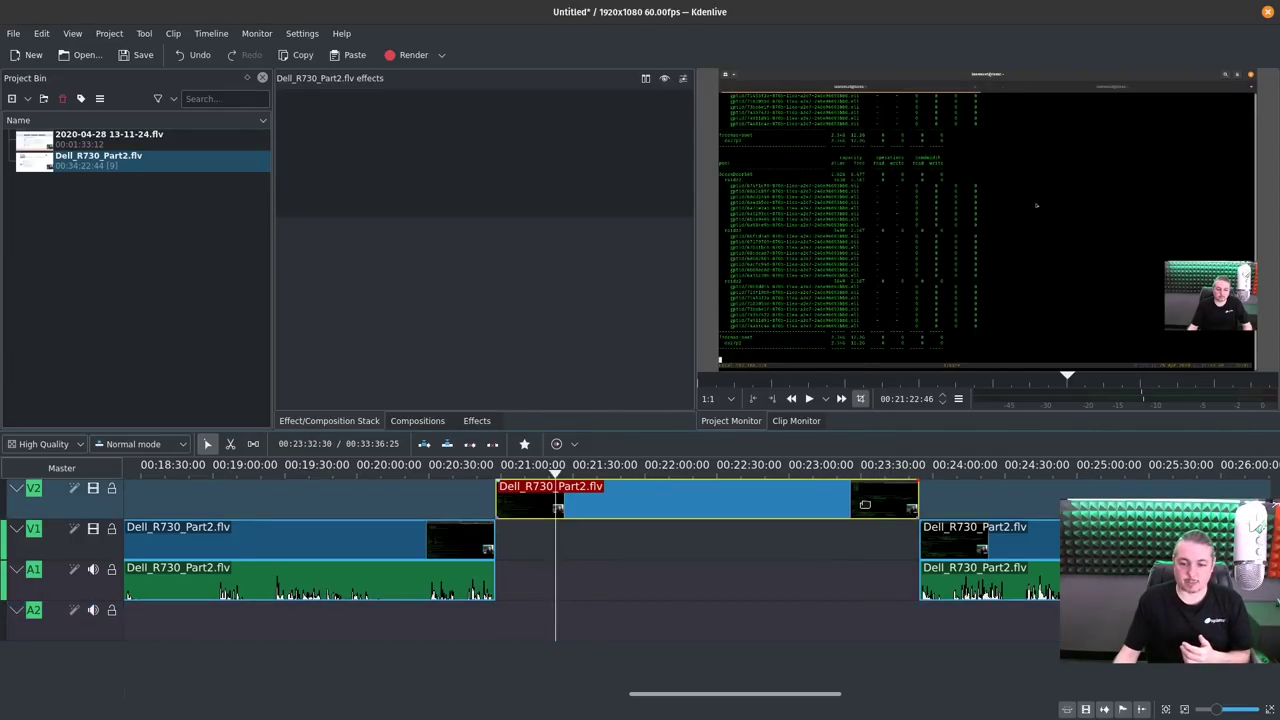
{"action": "right_click", "coordinate": [866, 505]}
{"action": "left_click", "coordinate": [925, 426]}
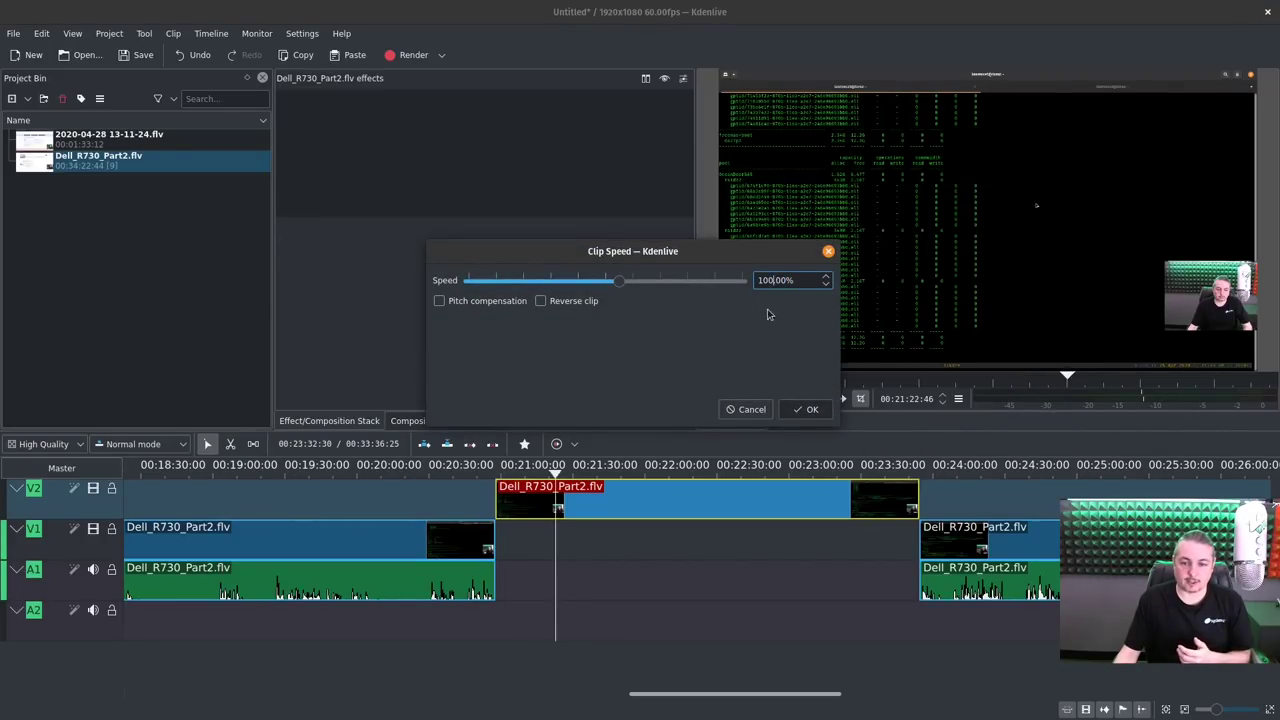
{"action": "key", "text": "Home"}
{"action": "key", "text": "shift+Right"}
{"action": "type", "text": "20"}
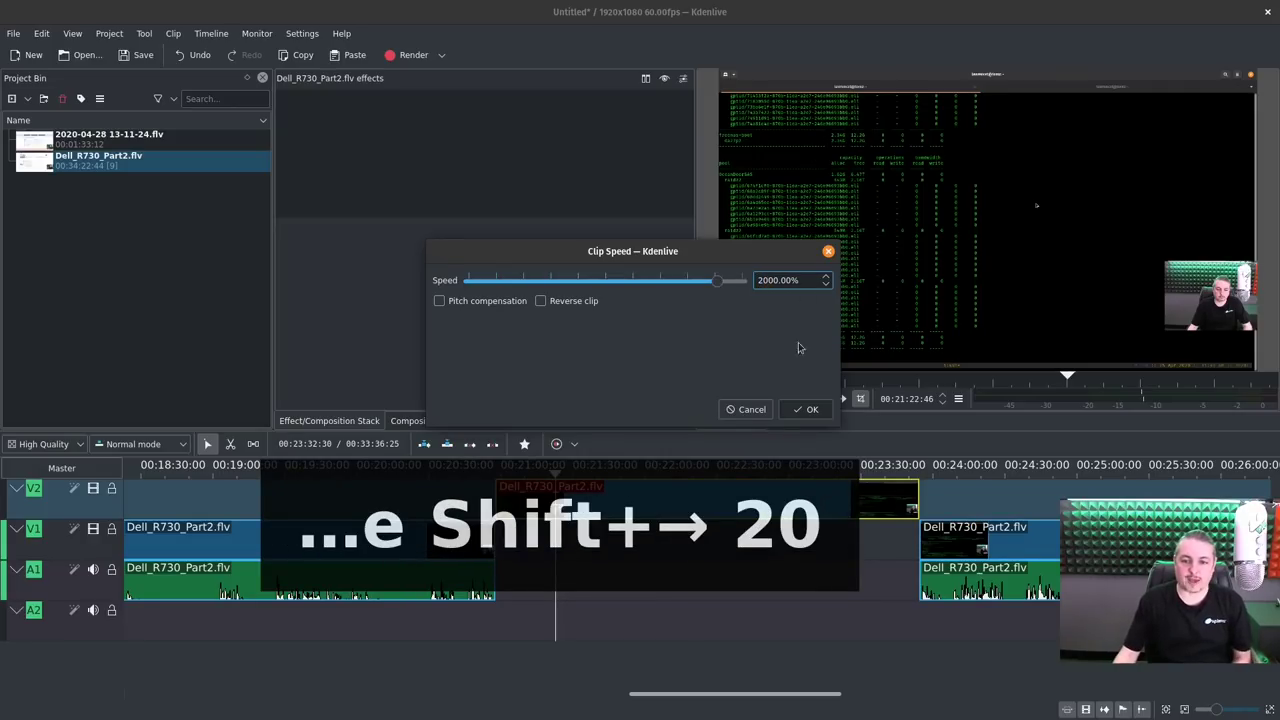
{"action": "left_click", "coordinate": [811, 410]}
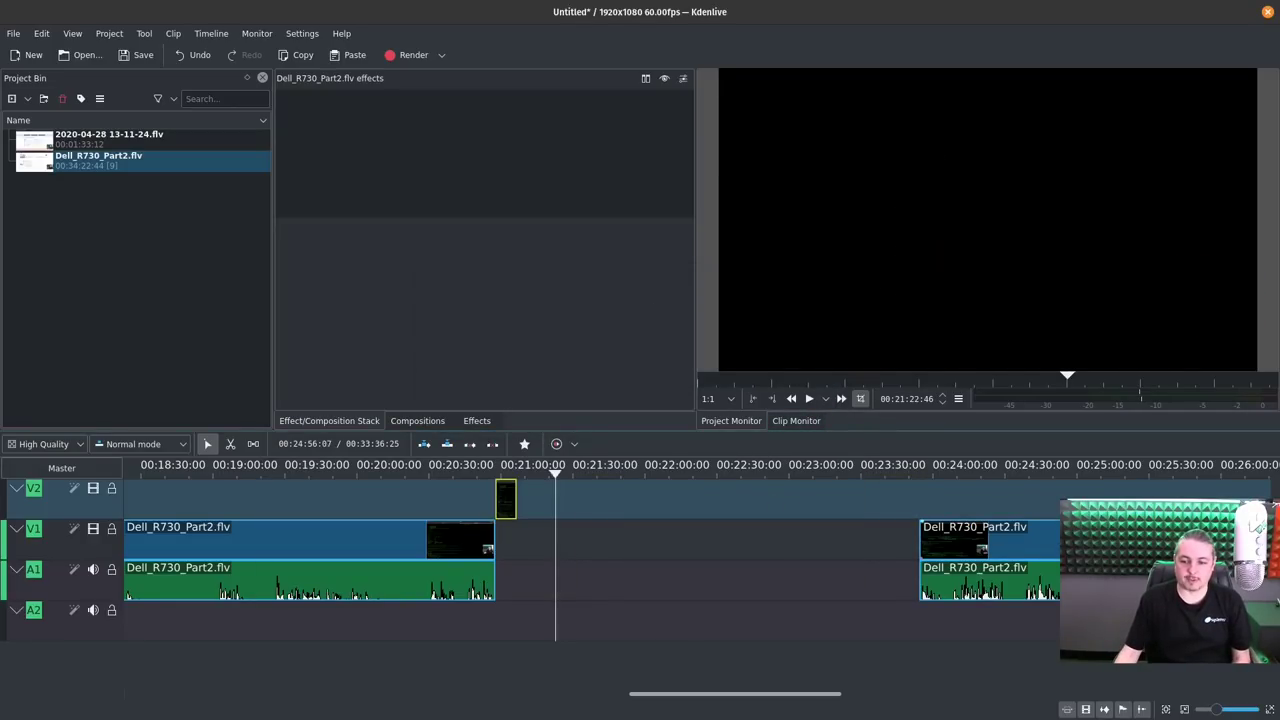
Slide the later Dell_R730_Part2 clip left to the fast section's end and play from just before it
{"action": "left_click_drag", "start_coordinate": [1035, 548], "coordinate": [632, 548]}
{"action": "scroll", "coordinate": [483, 507], "scroll_direction": "up", "scroll_amount": 3, "text": "ctrl"}
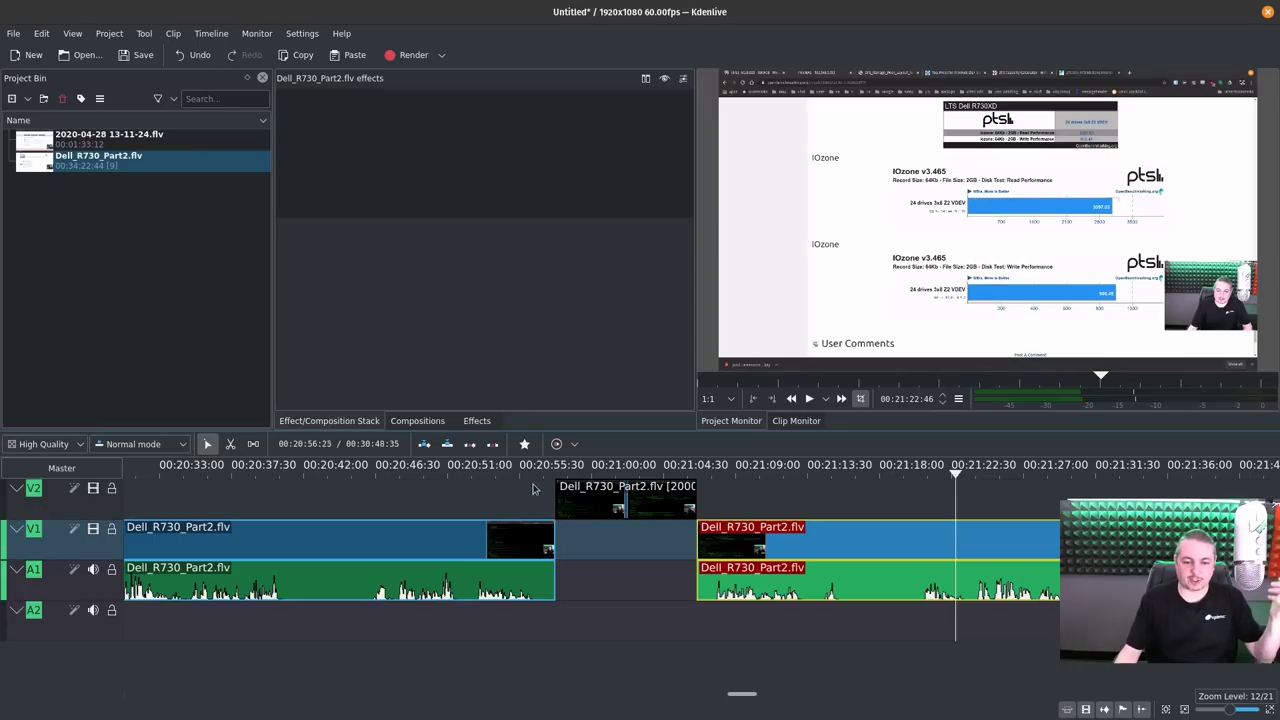
{"action": "left_click", "coordinate": [513, 474]}
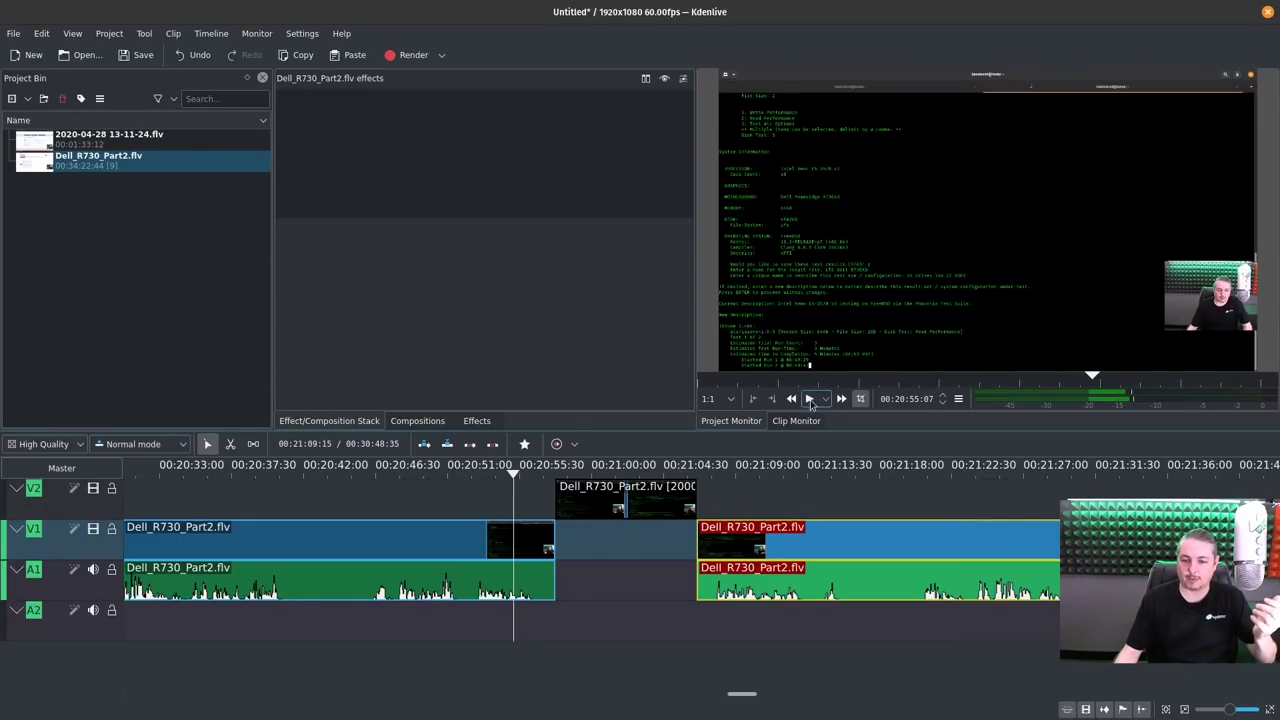
{"action": "left_click", "coordinate": [810, 398]}
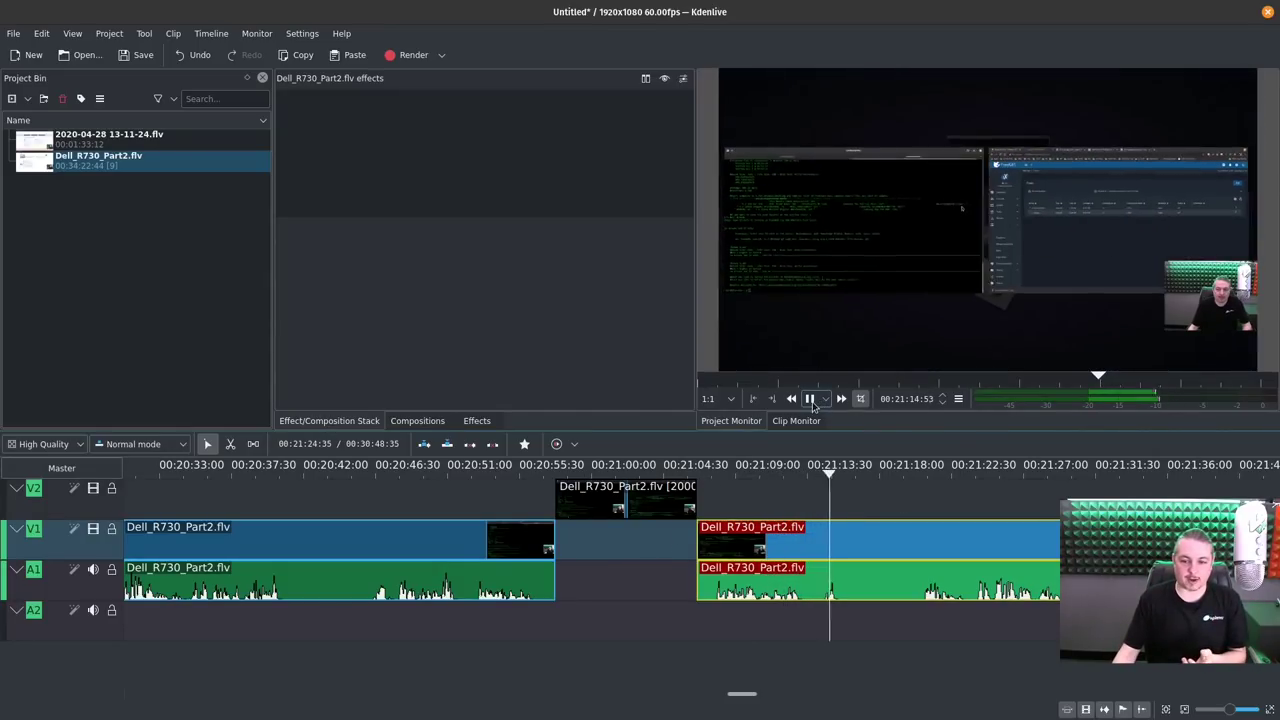
Stop playback and raise the V2 clip's speed from 2000% to 4000%
{"action": "key", "text": "space"}
{"action": "right_click", "coordinate": [591, 500]}
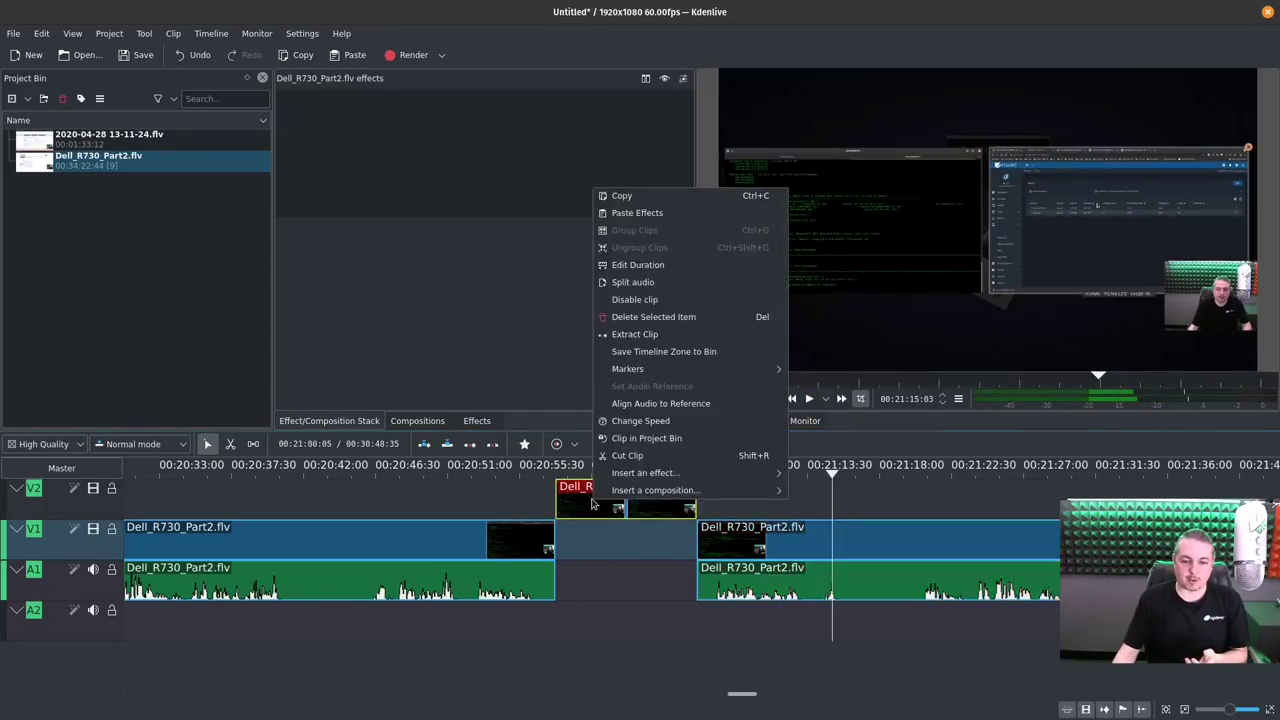
{"action": "left_click", "coordinate": [676, 420]}
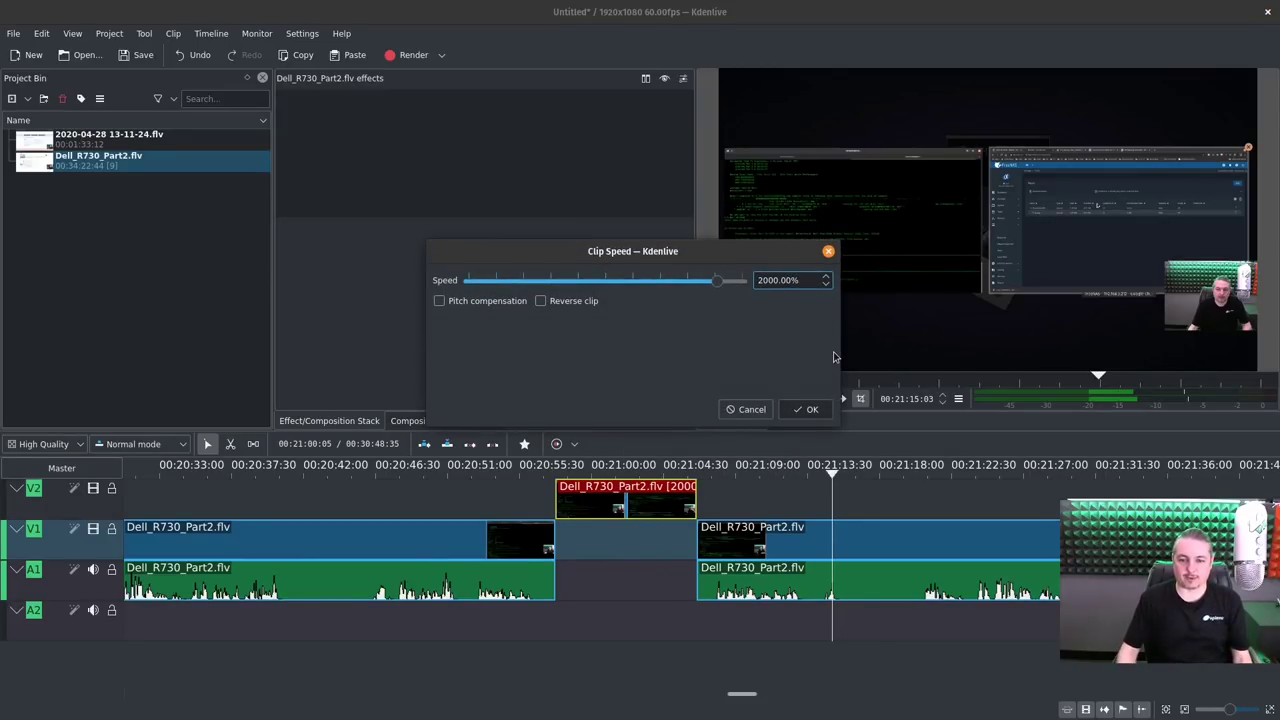
{"action": "key", "text": "shift+Right"}
{"action": "type", "text": "4"}
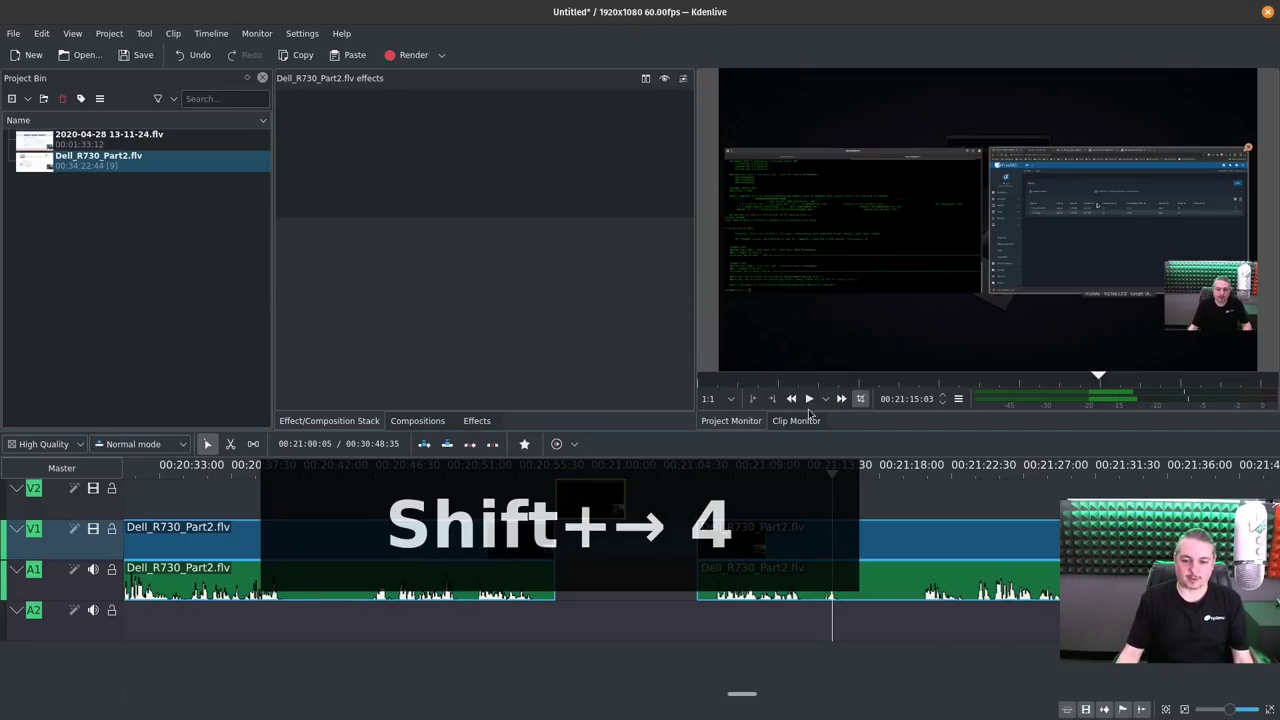
Slide the later clip left to meet the shortened section, then play the revised cut to check
{"action": "left_click_drag", "start_coordinate": [1074, 531], "coordinate": [1003, 531]}
{"action": "left_click", "coordinate": [557, 466]}
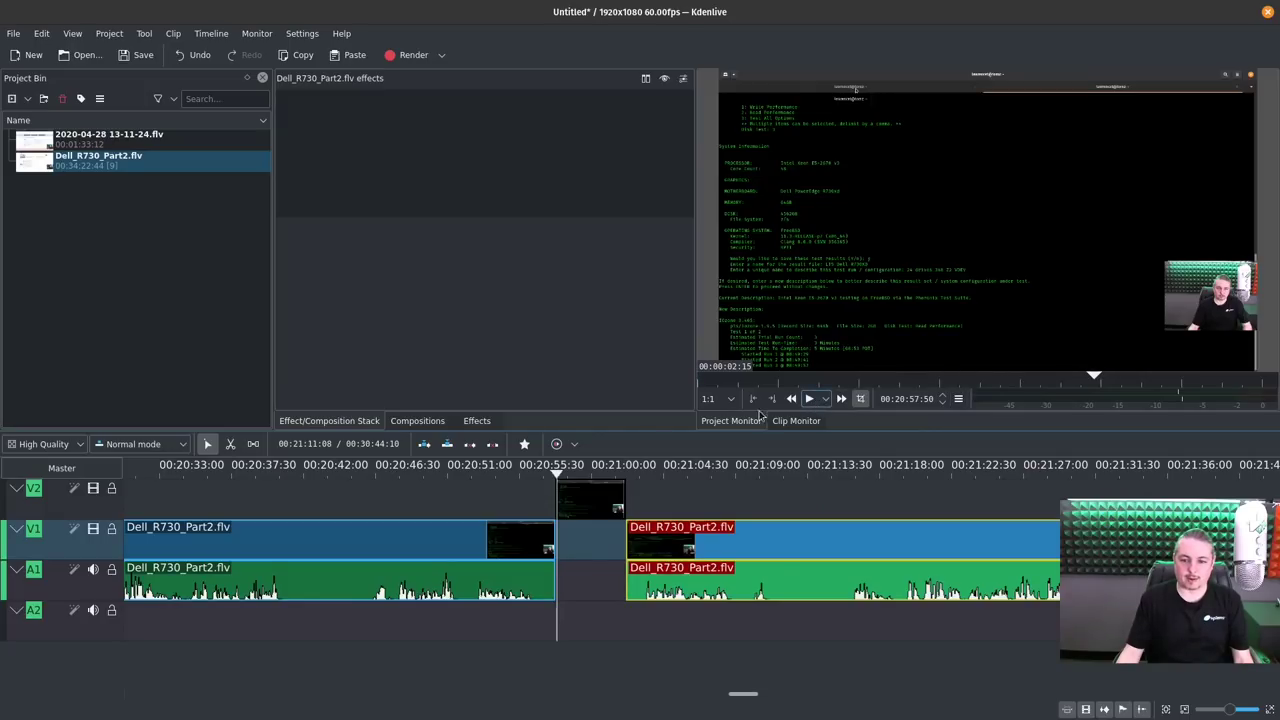
{"action": "left_click", "coordinate": [807, 399]}
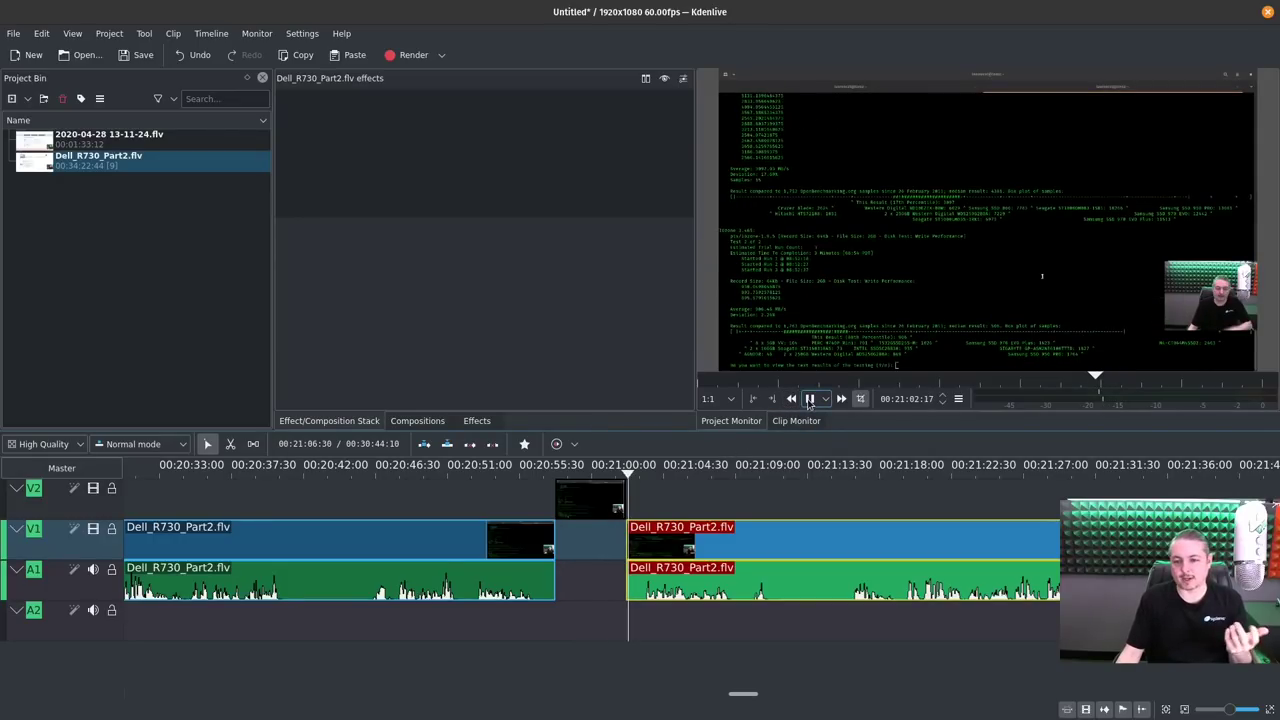
{"action": "left_click", "coordinate": [810, 399]}
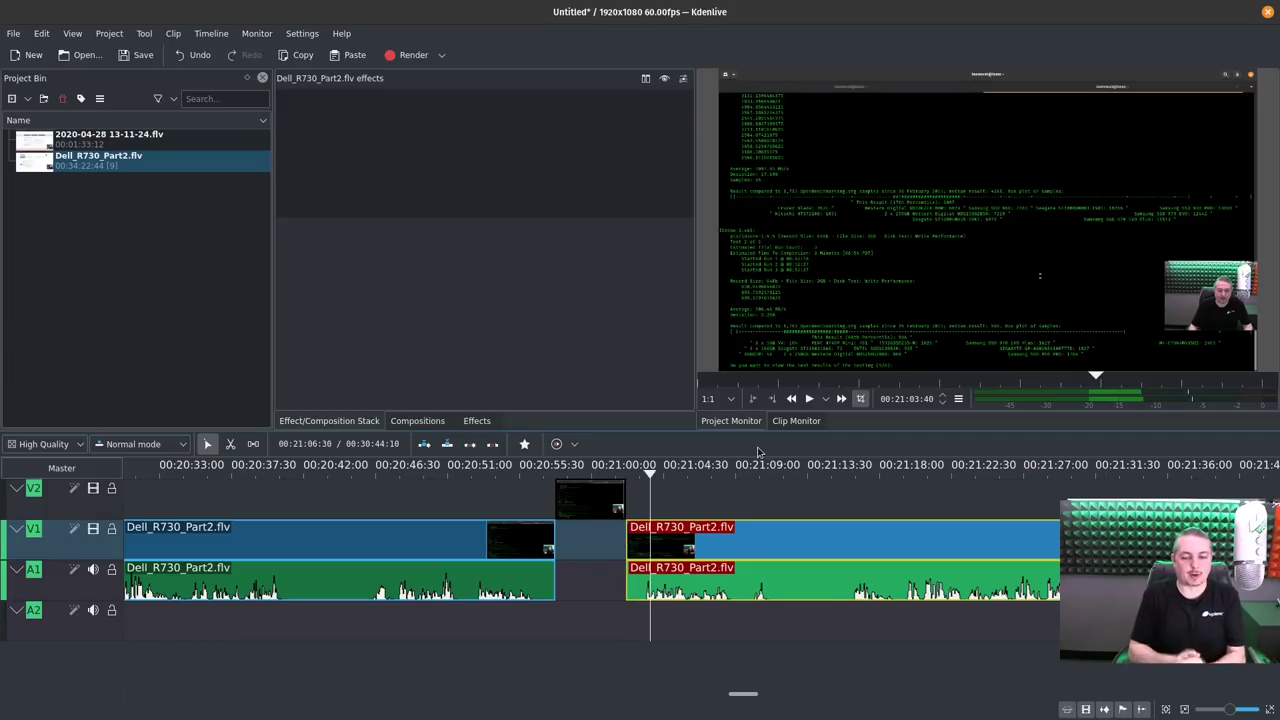
{"action": "scroll", "coordinate": [573, 558], "scroll_direction": "down", "scroll_amount": 3}
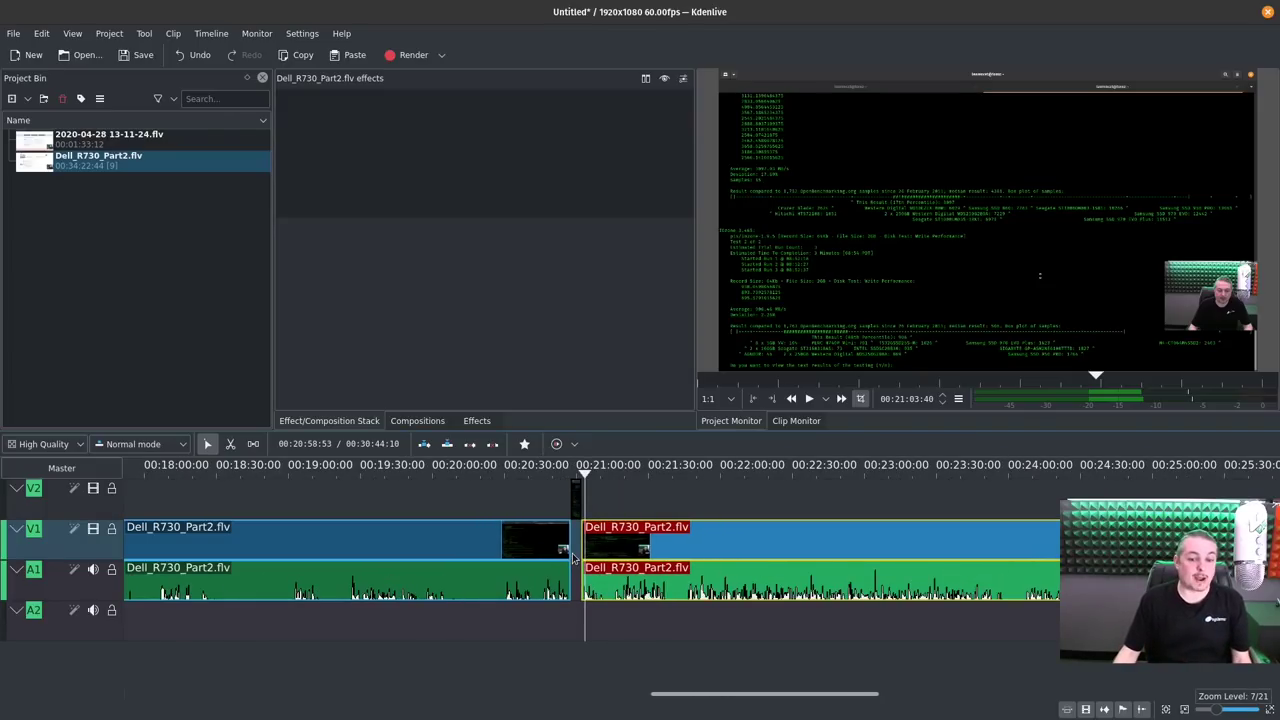
Delete both long Dell clips, leaving two short pieces totalling 00:04:28:54
{"action": "key", "text": "Delete"}
{"action": "key", "text": "Delete"}
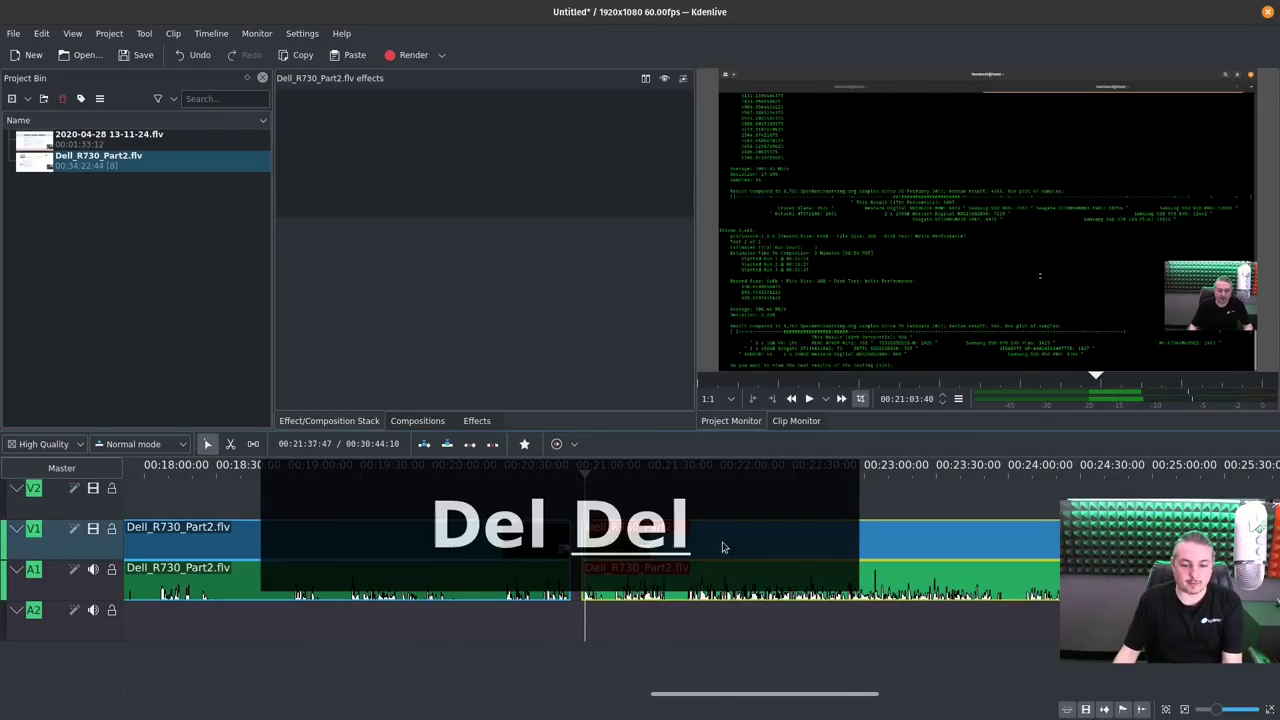
{"action": "key", "text": "Delete"}
{"action": "scroll", "coordinate": [452, 578], "scroll_direction": "down", "scroll_amount": 3}
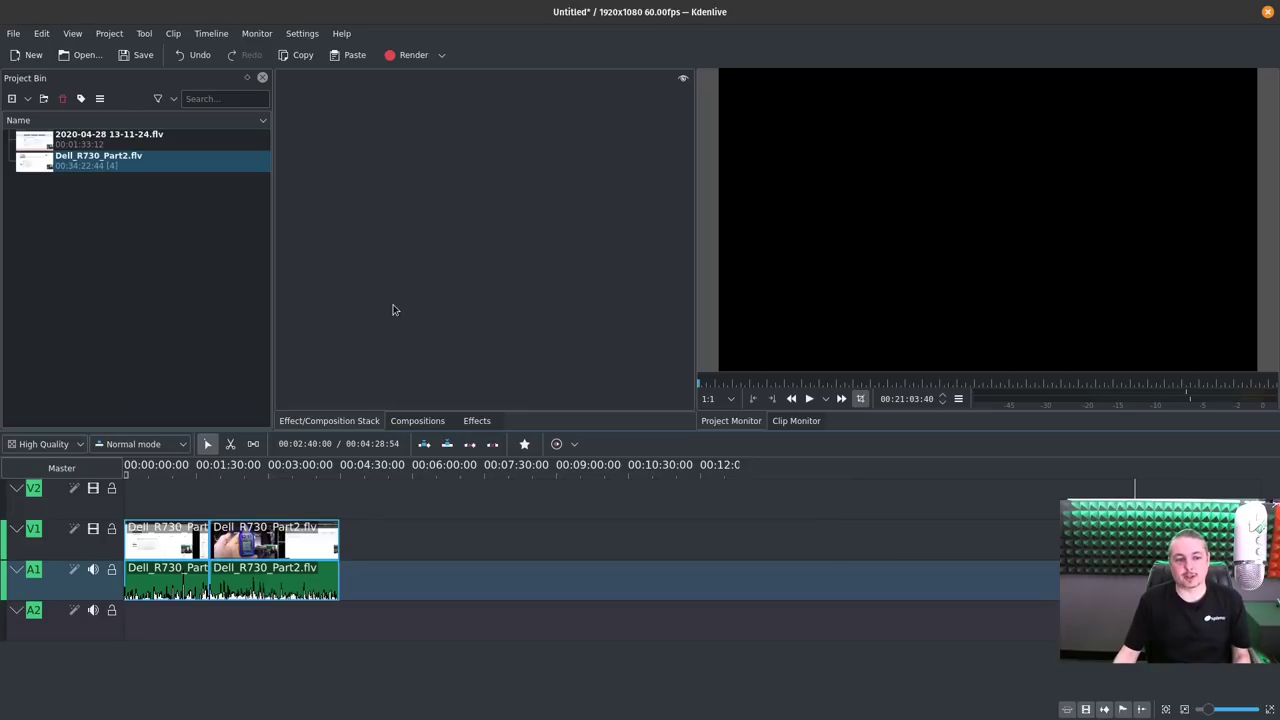
{"action": "left_click", "coordinate": [268, 566]}
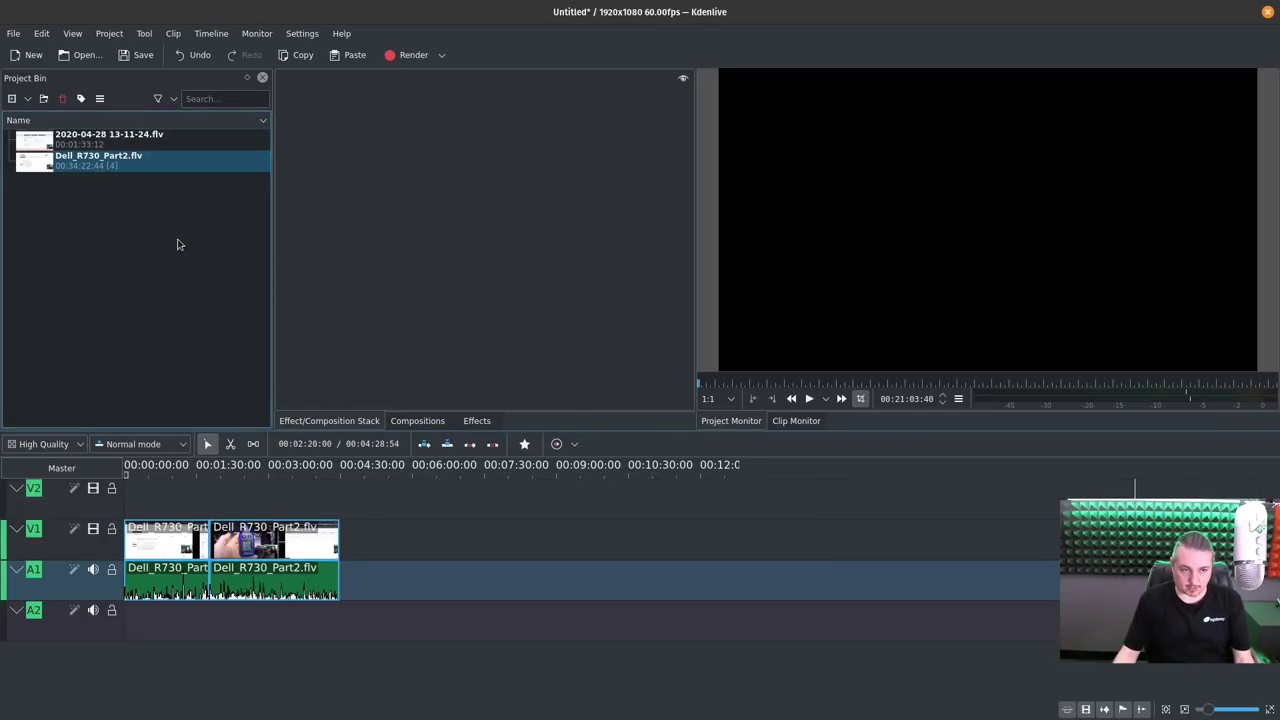
{"action": "key", "text": "super"}
{"action": "left_click", "coordinate": [843, 306]}
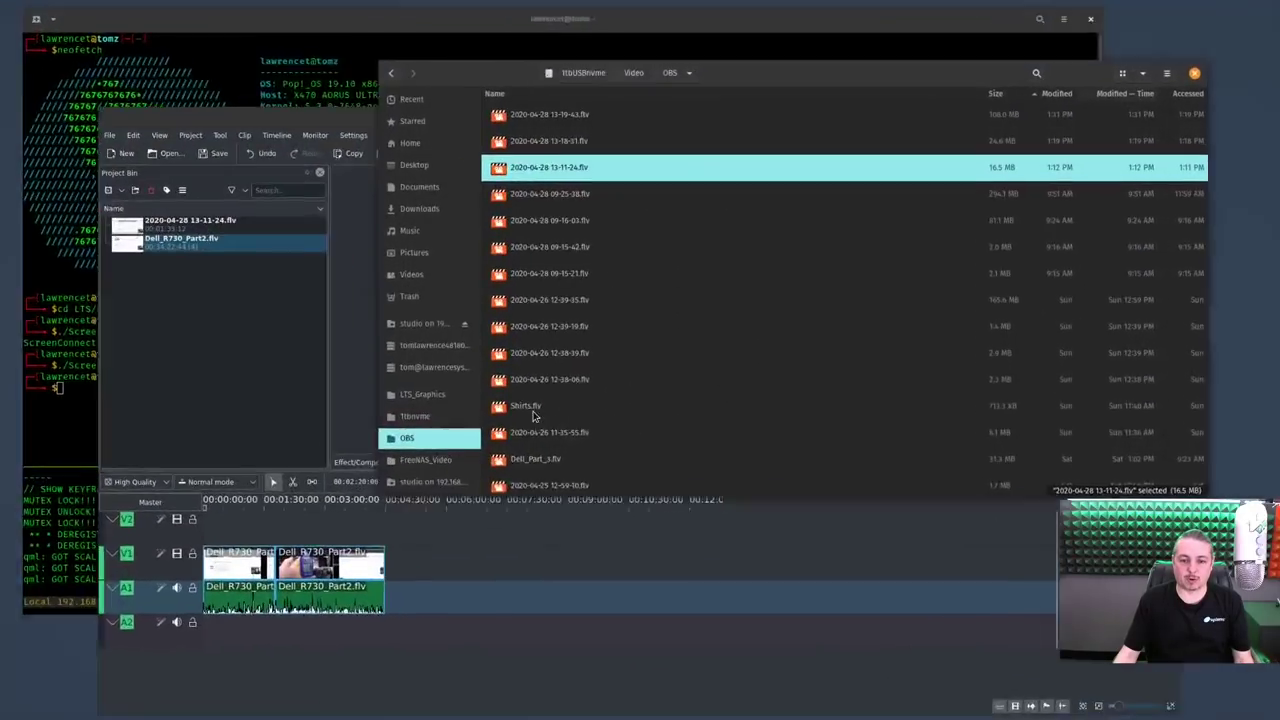
{"action": "left_click", "coordinate": [318, 538]}
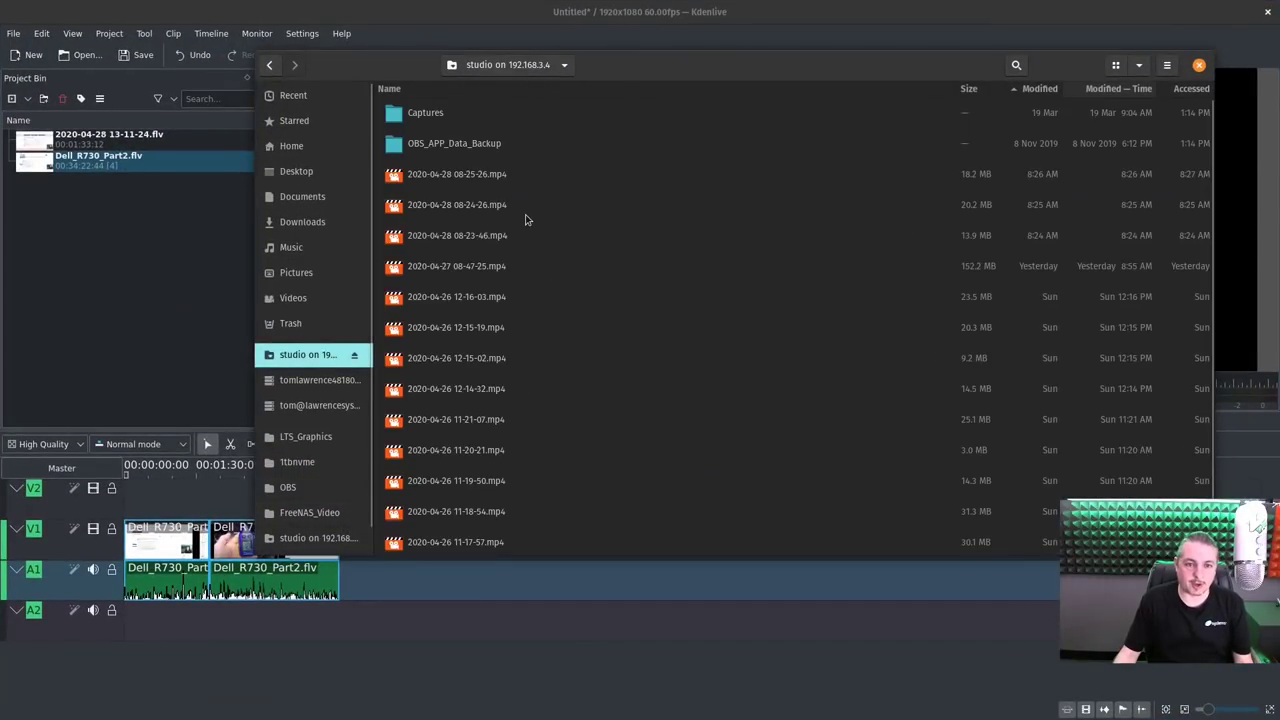
{"action": "left_click", "coordinate": [493, 174]}
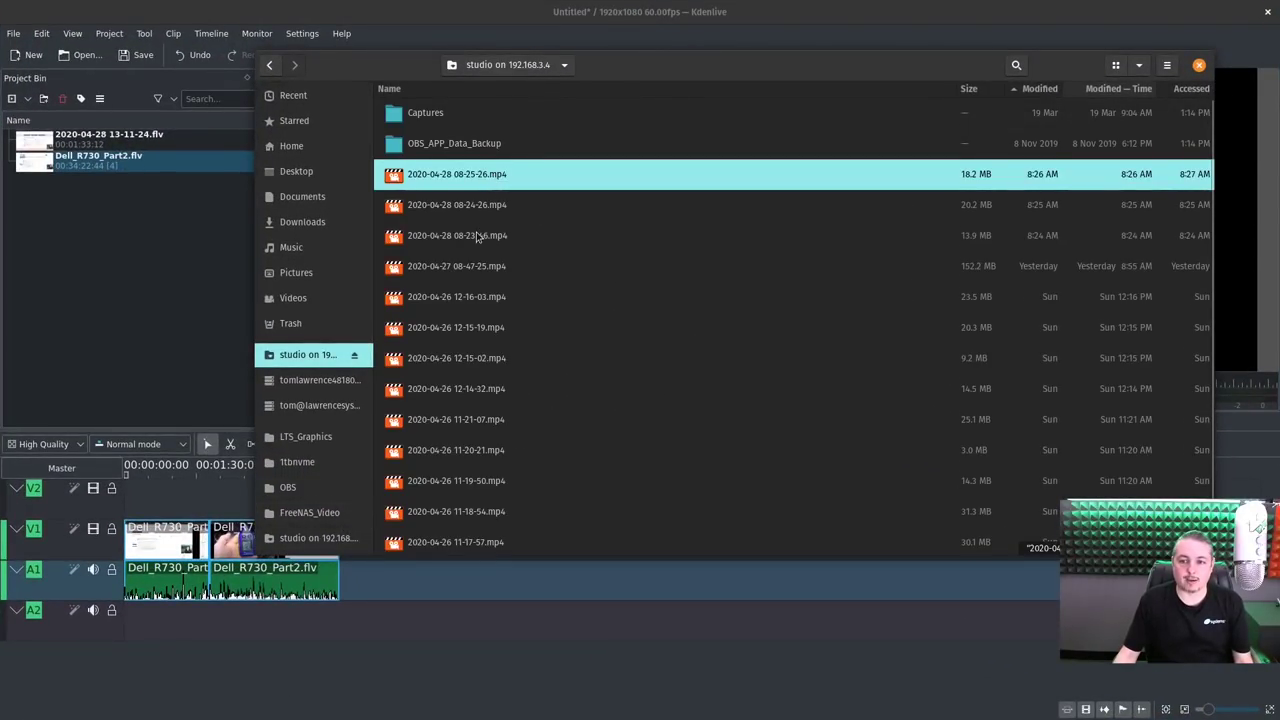
{"action": "left_click_drag", "start_coordinate": [475, 265], "coordinate": [115, 233]}
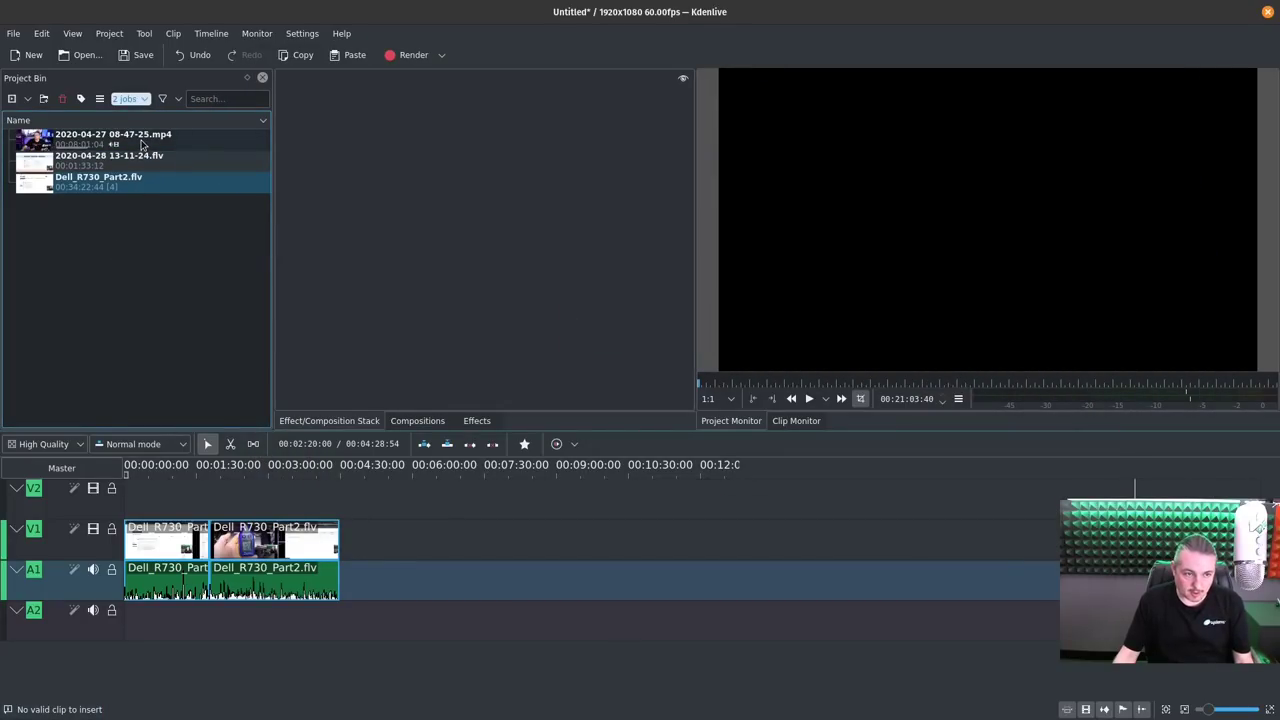
{"action": "left_click", "coordinate": [141, 145]}
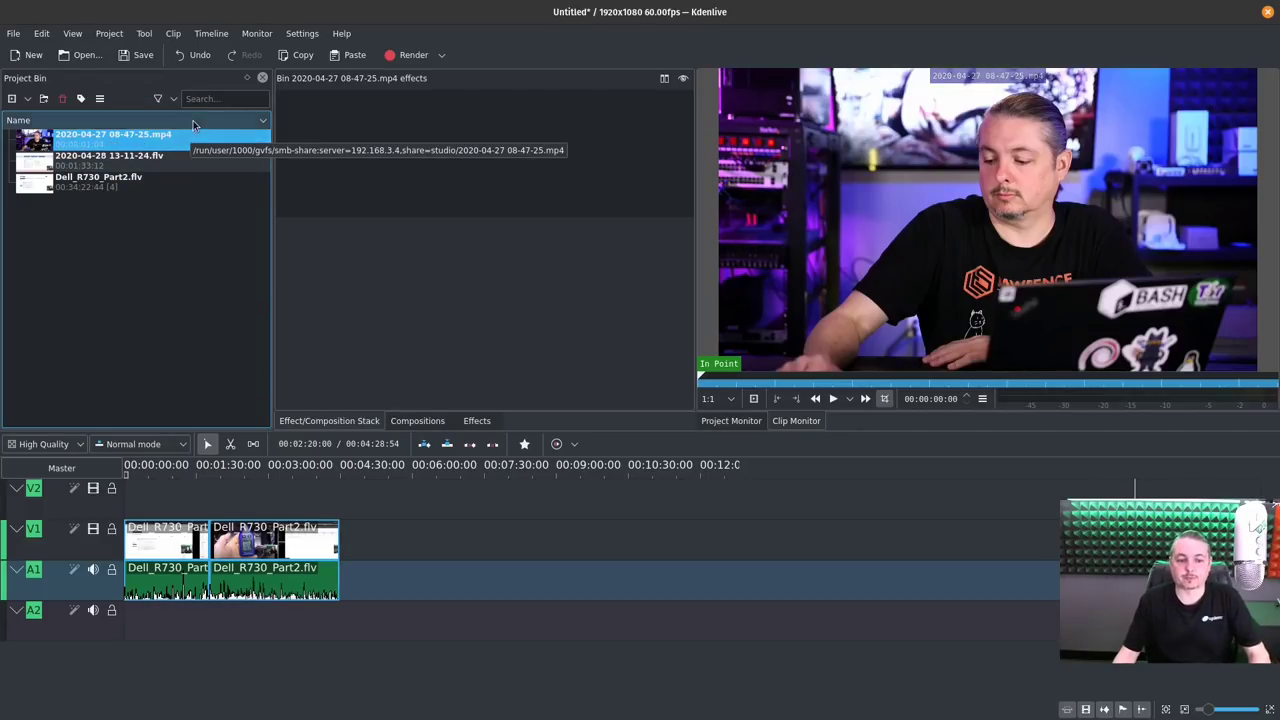
{"action": "left_click_drag", "start_coordinate": [157, 146], "coordinate": [432, 537]}
{"action": "left_click_drag", "start_coordinate": [320, 500], "coordinate": [393, 515]}
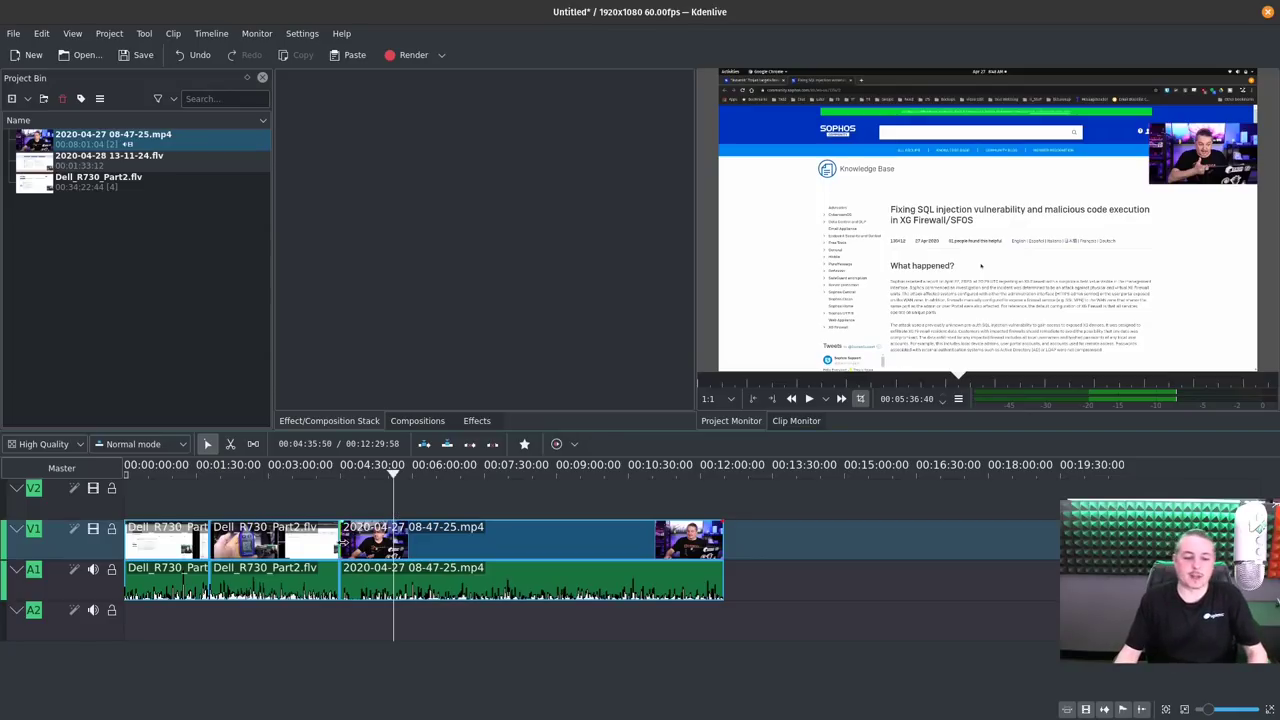
{"action": "scroll", "coordinate": [393, 515], "scroll_direction": "up", "scroll_amount": 3}
{"action": "left_click_drag", "start_coordinate": [430, 694], "coordinate": [382, 697]}
Split the new clip and delete its unwanted opening piece
{"action": "key", "text": "x"}
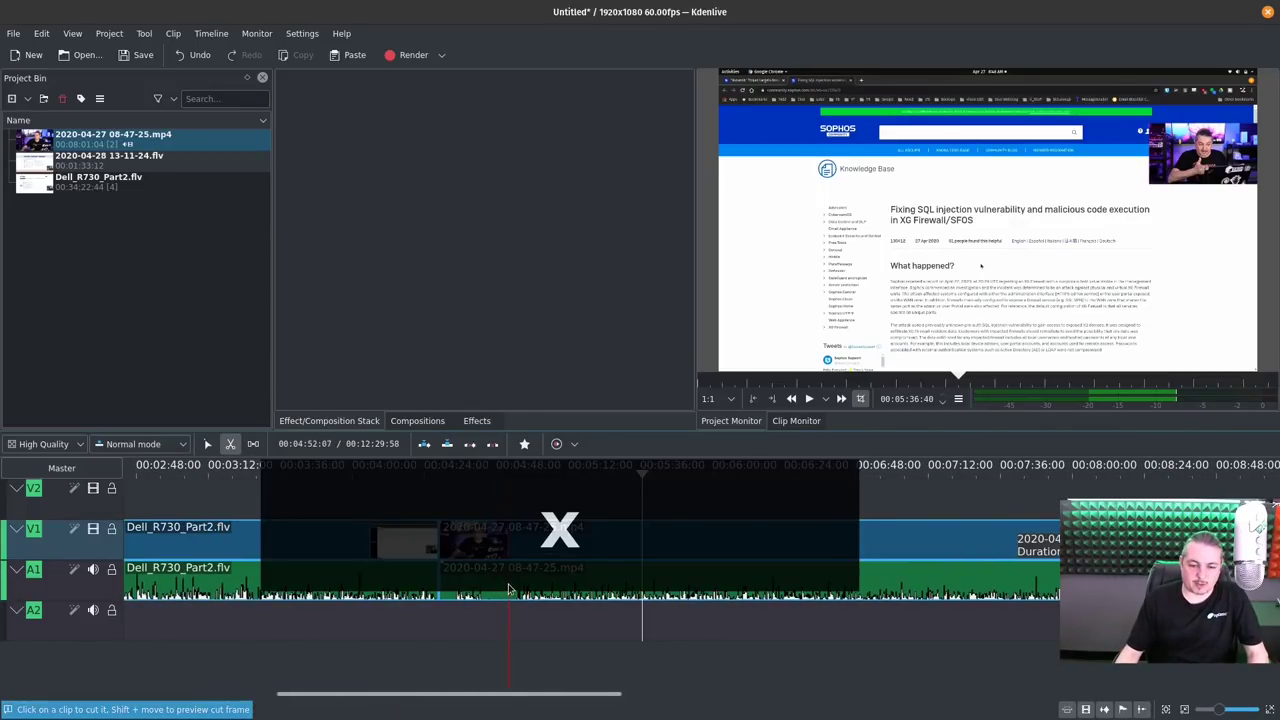
{"action": "left_click", "coordinate": [510, 586]}
{"action": "key", "text": "s"}
{"action": "left_click", "coordinate": [487, 547]}
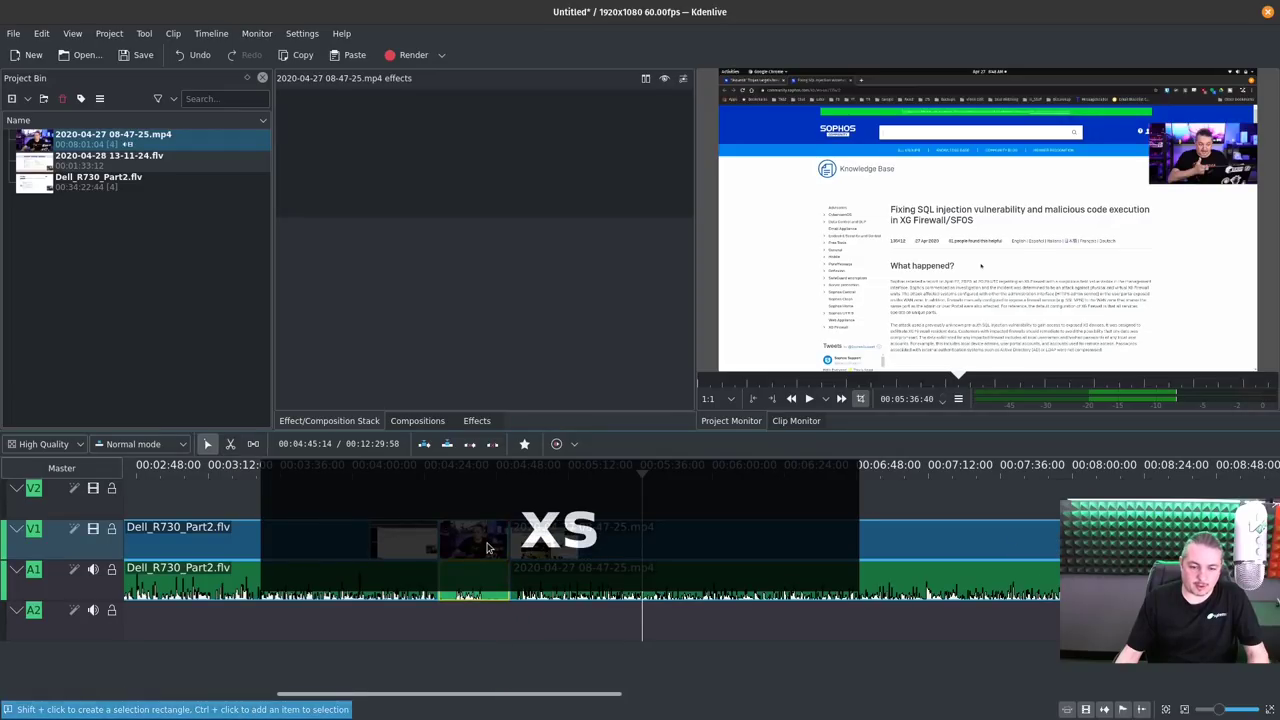
{"action": "key", "text": "Delete"}
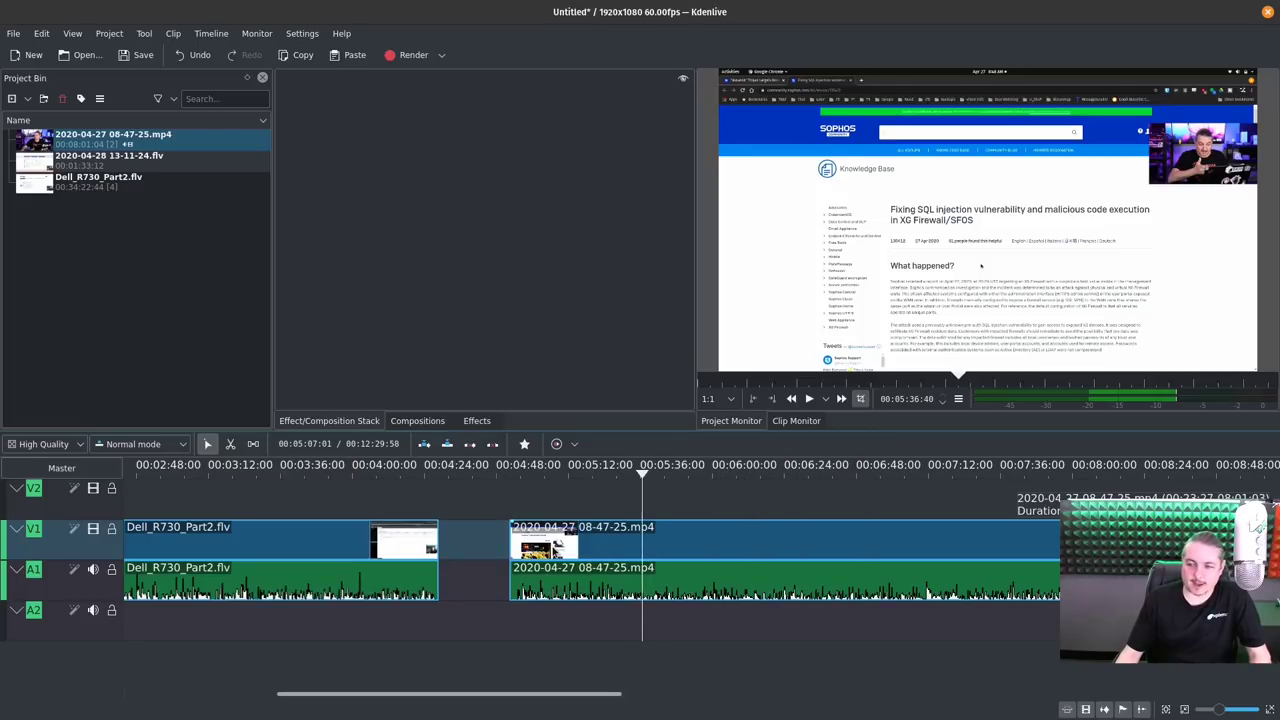
Close the gap and move the clip up to V2, slightly overlapping the Dell clip's end
{"action": "left_click_drag", "start_coordinate": [551, 546], "coordinate": [479, 546]}
{"action": "scroll", "coordinate": [310, 655], "scroll_direction": "up", "scroll_amount": 2}
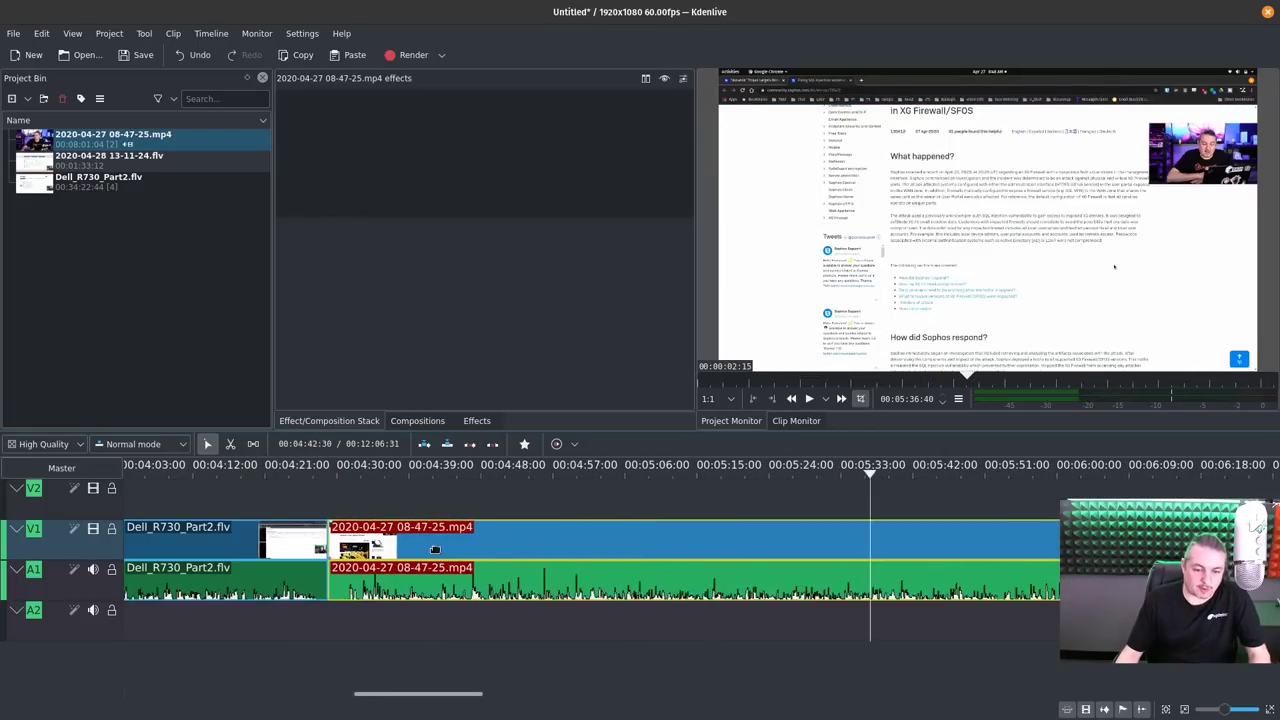
{"action": "left_click_drag", "start_coordinate": [393, 696], "coordinate": [376, 696]}
{"action": "left_click_drag", "start_coordinate": [528, 521], "coordinate": [504, 487]}
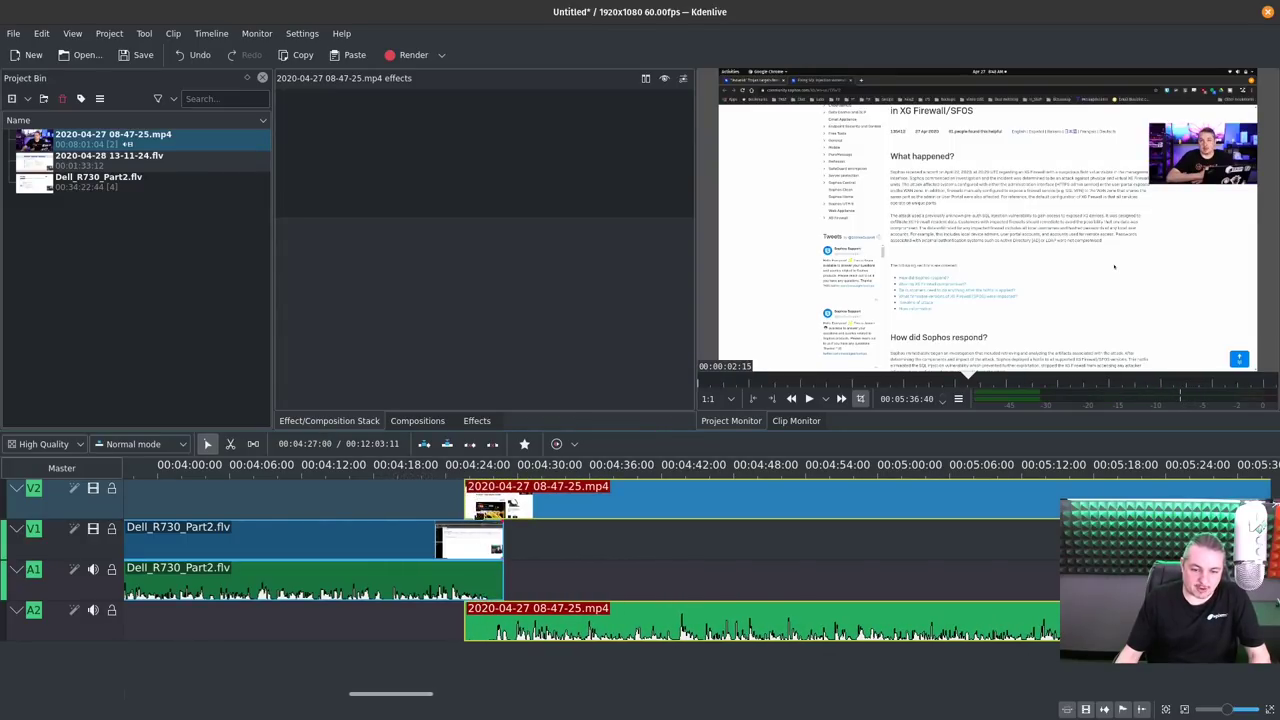
Compare the Slide and UV Map compositions, keeping the Wipe transition between the Dell and 2020-04-27 clips
{"action": "left_click", "coordinate": [469, 516]}
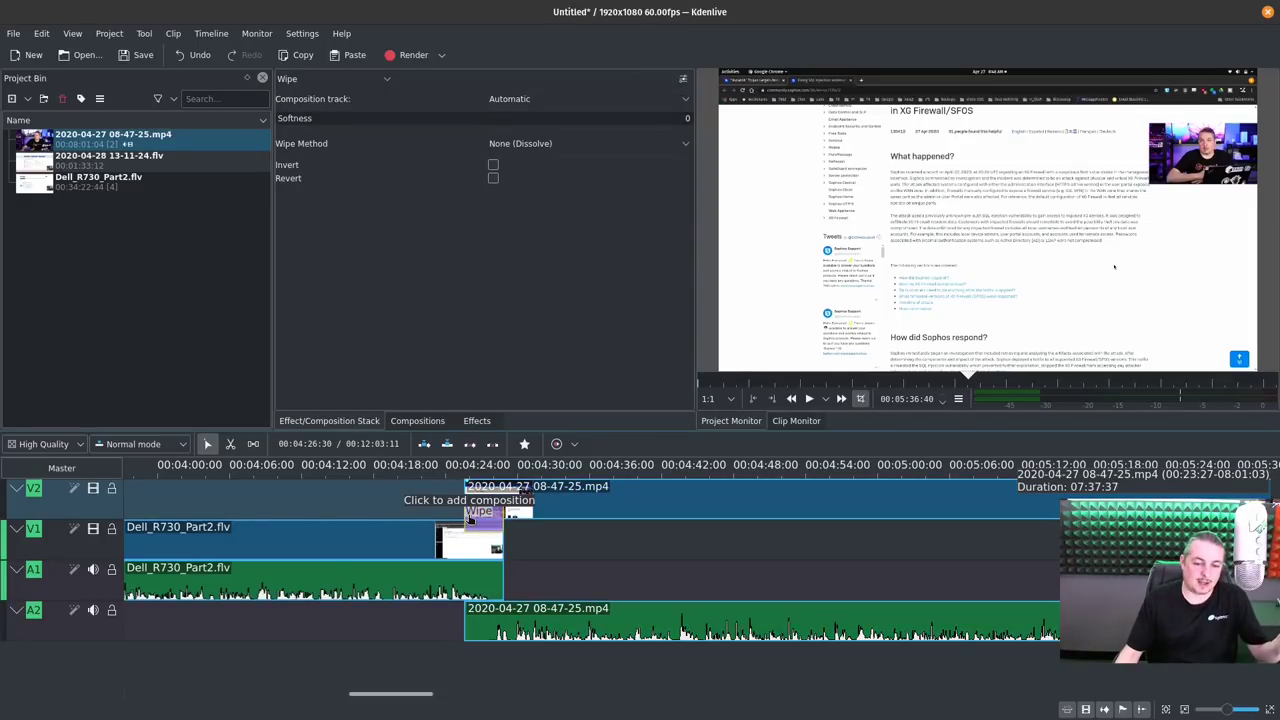
{"action": "left_click", "coordinate": [418, 428]}
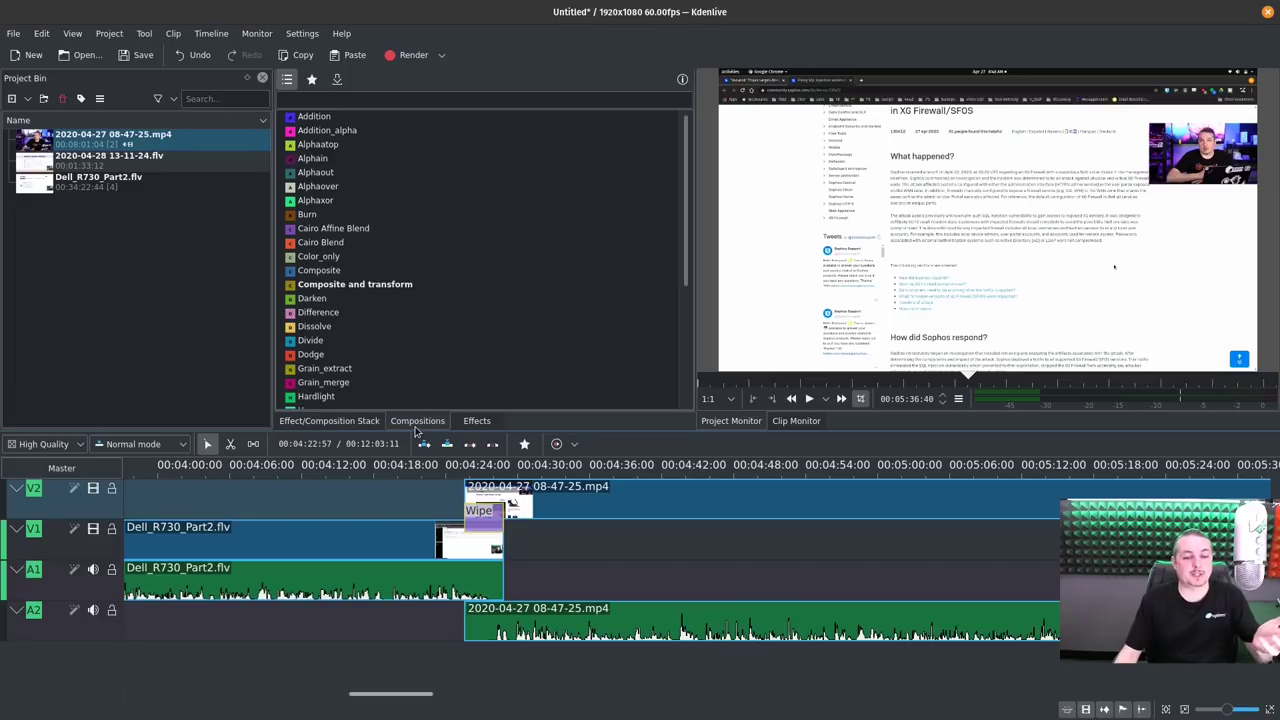
{"action": "left_click", "coordinate": [361, 423]}
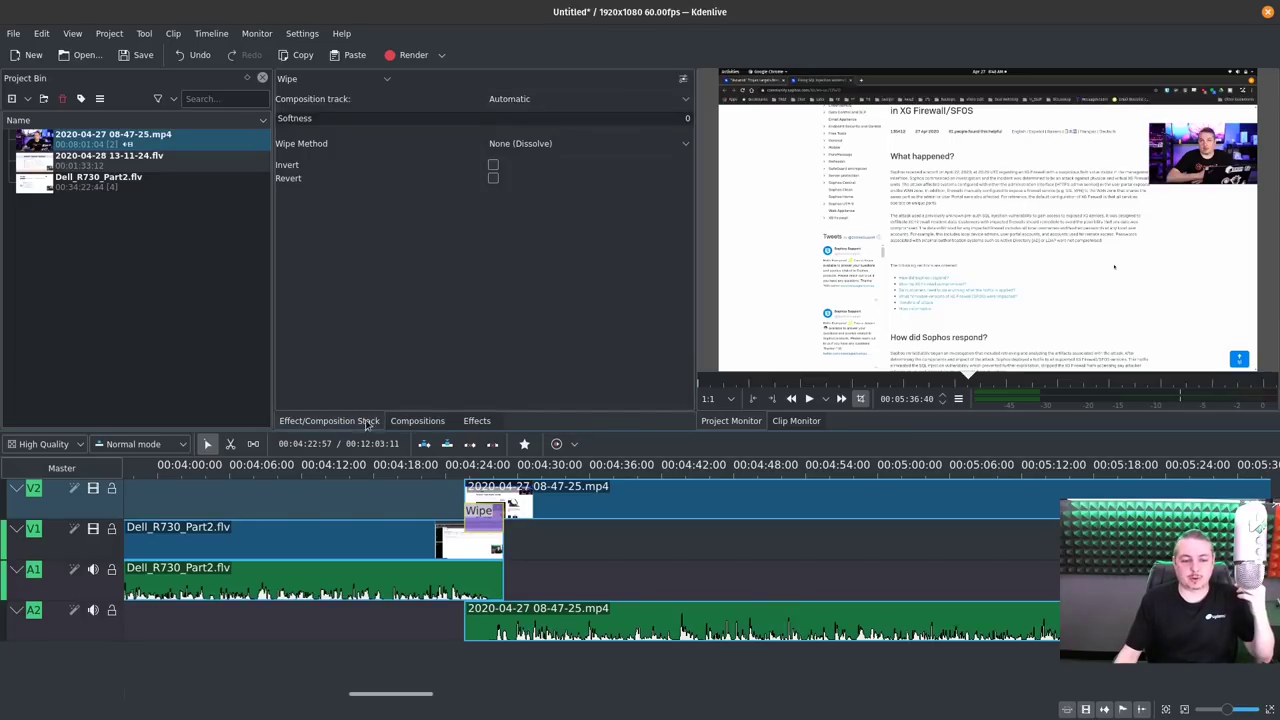
{"action": "left_click", "coordinate": [418, 421]}
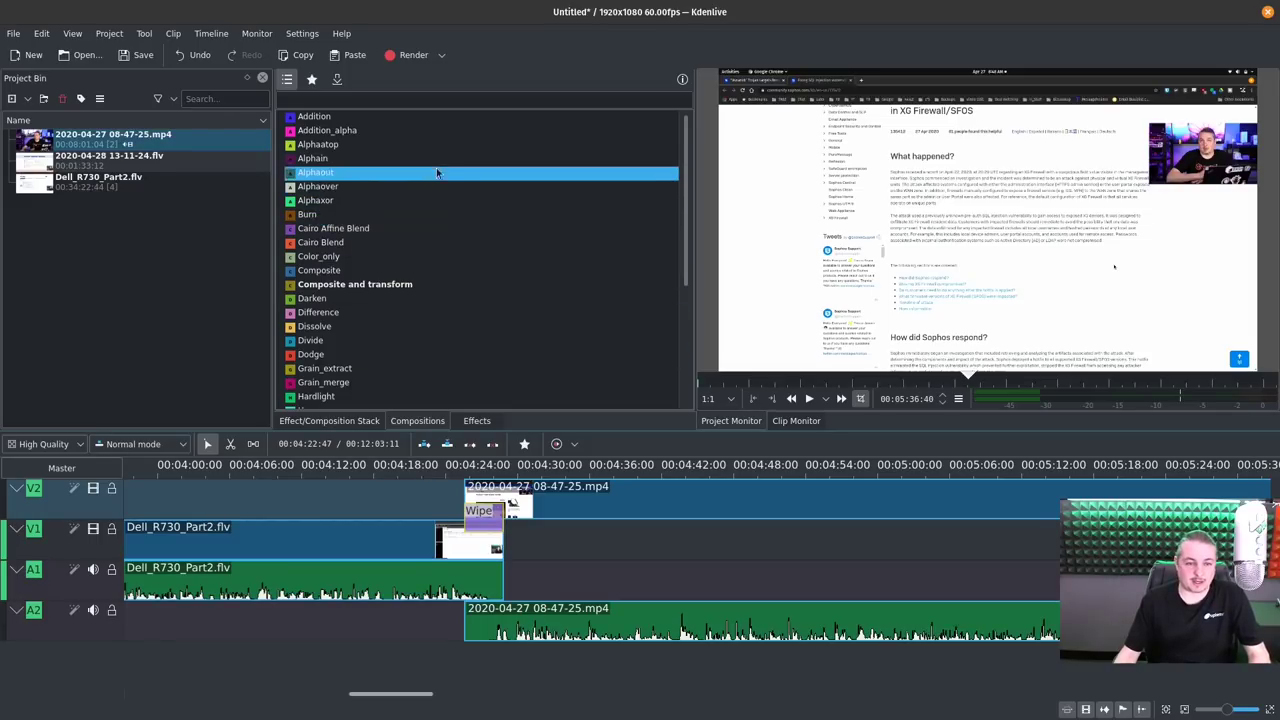
{"action": "scroll", "coordinate": [437, 190], "scroll_direction": "down", "scroll_amount": 5}
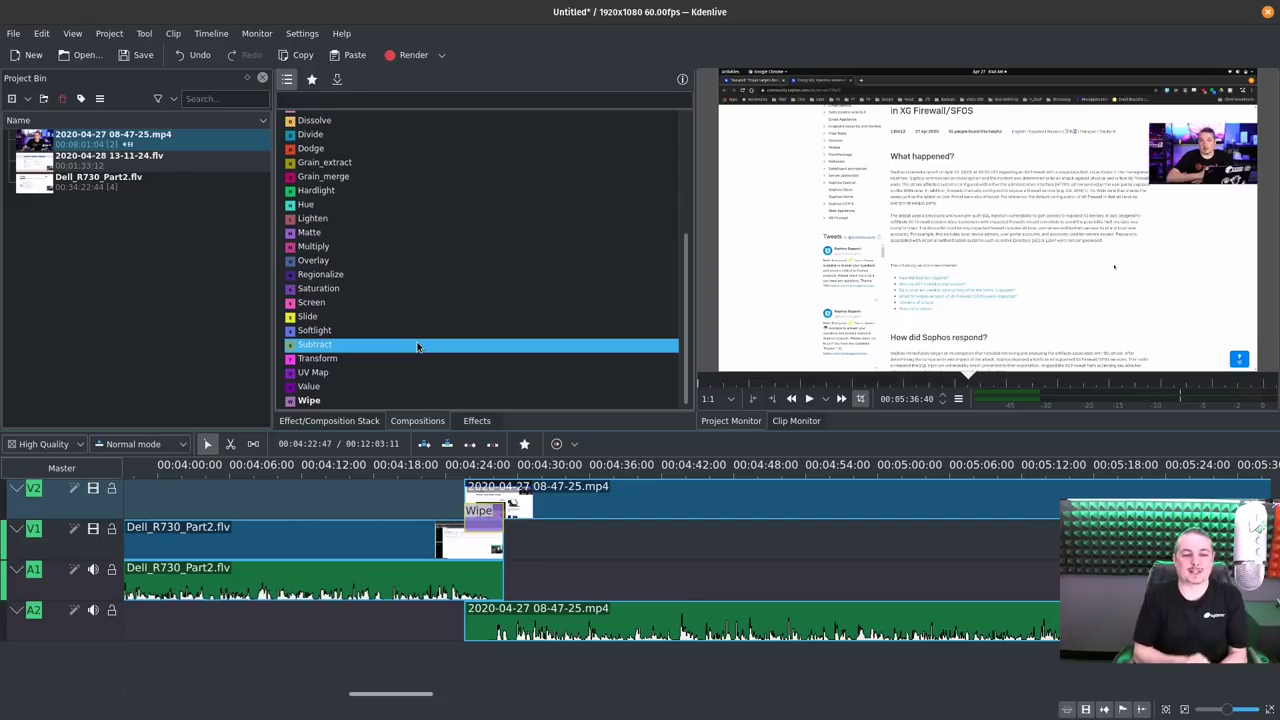
{"action": "left_click", "coordinate": [296, 317]}
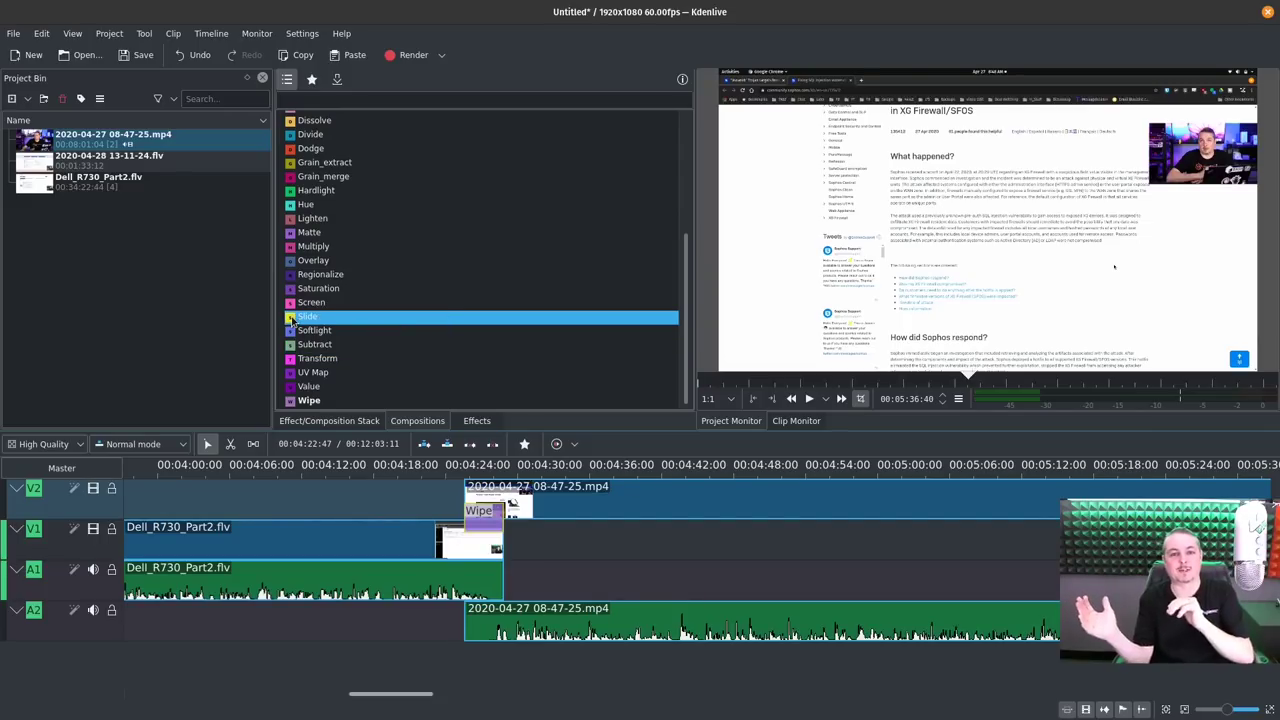
{"action": "left_click", "coordinate": [312, 372]}
{"action": "left_click", "coordinate": [450, 490]}
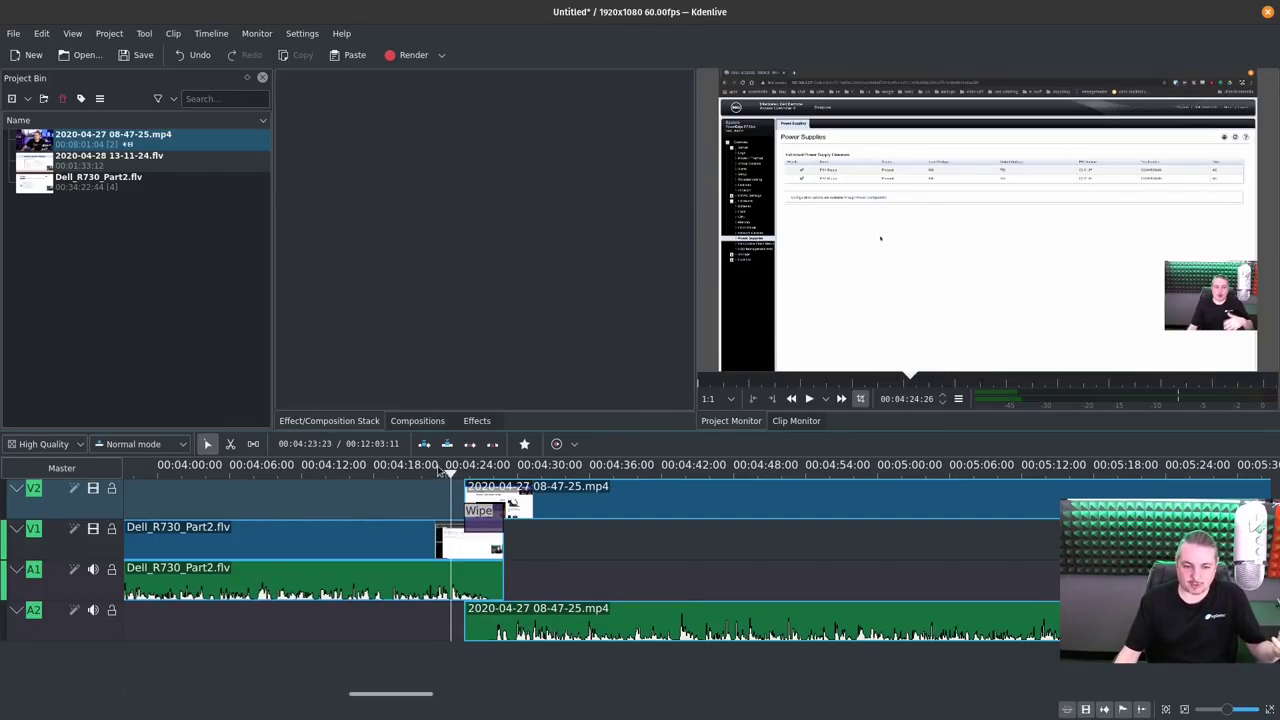
Play back the wipe and move the 2020-04-27 clip about 1.4 s later
{"action": "left_click_drag", "start_coordinate": [450, 475], "coordinate": [393, 503]}
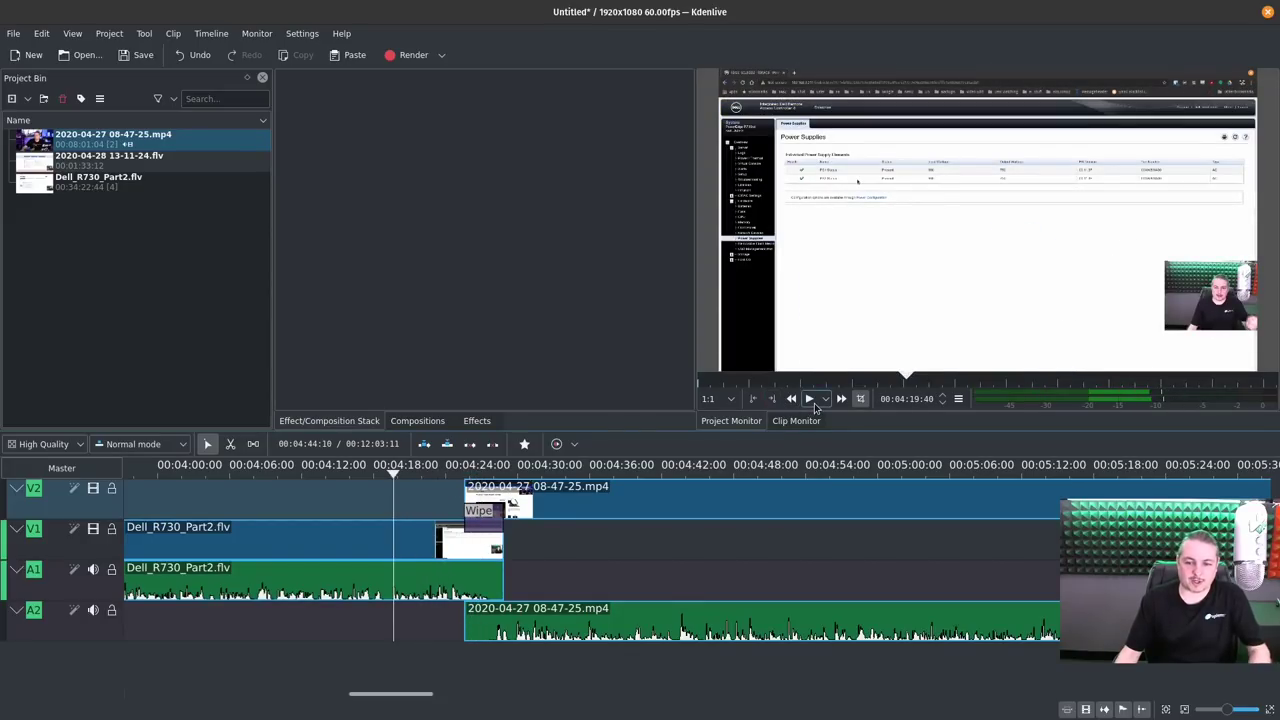
{"action": "left_click", "coordinate": [814, 403]}
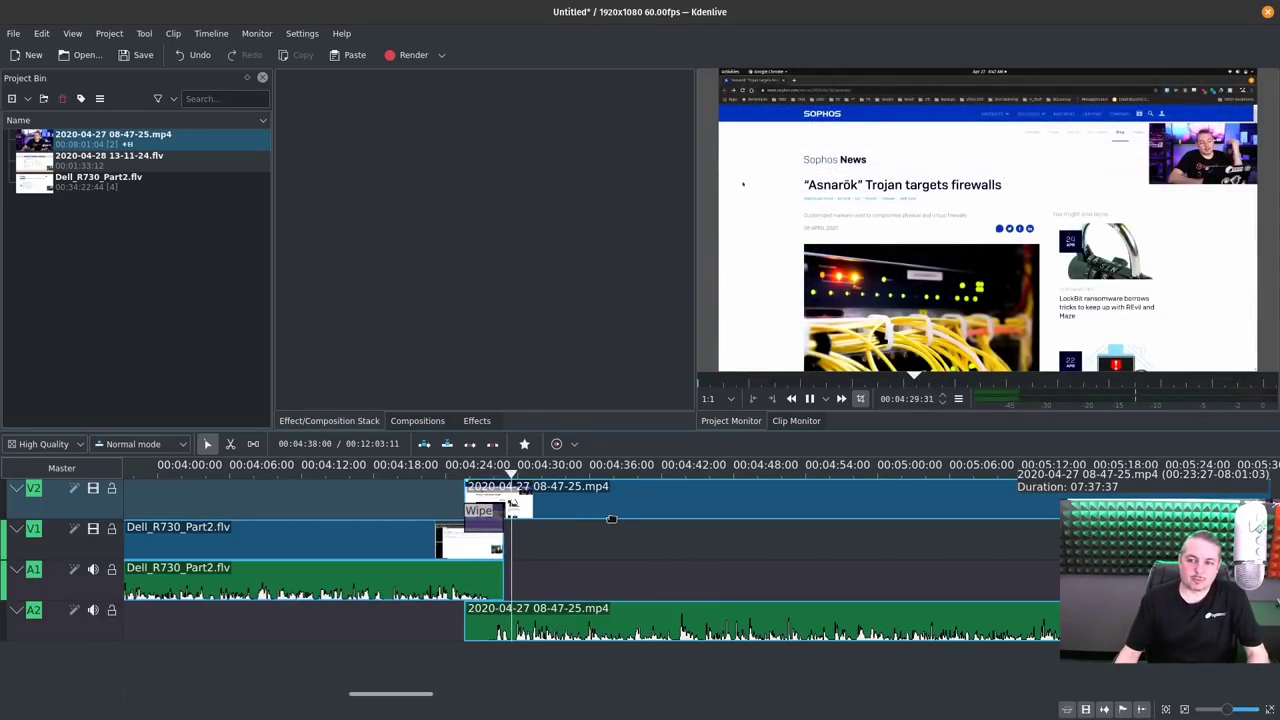
{"action": "key", "text": "space"}
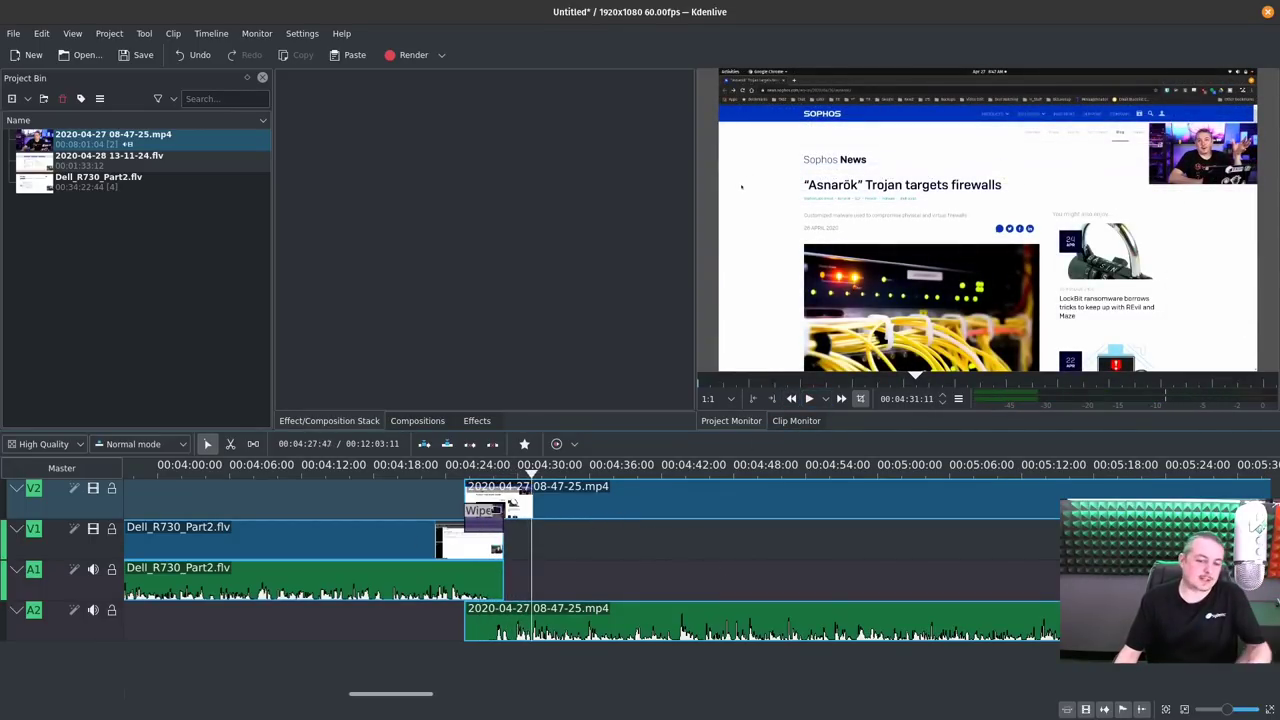
{"action": "left_click_drag", "start_coordinate": [508, 500], "coordinate": [485, 516]}
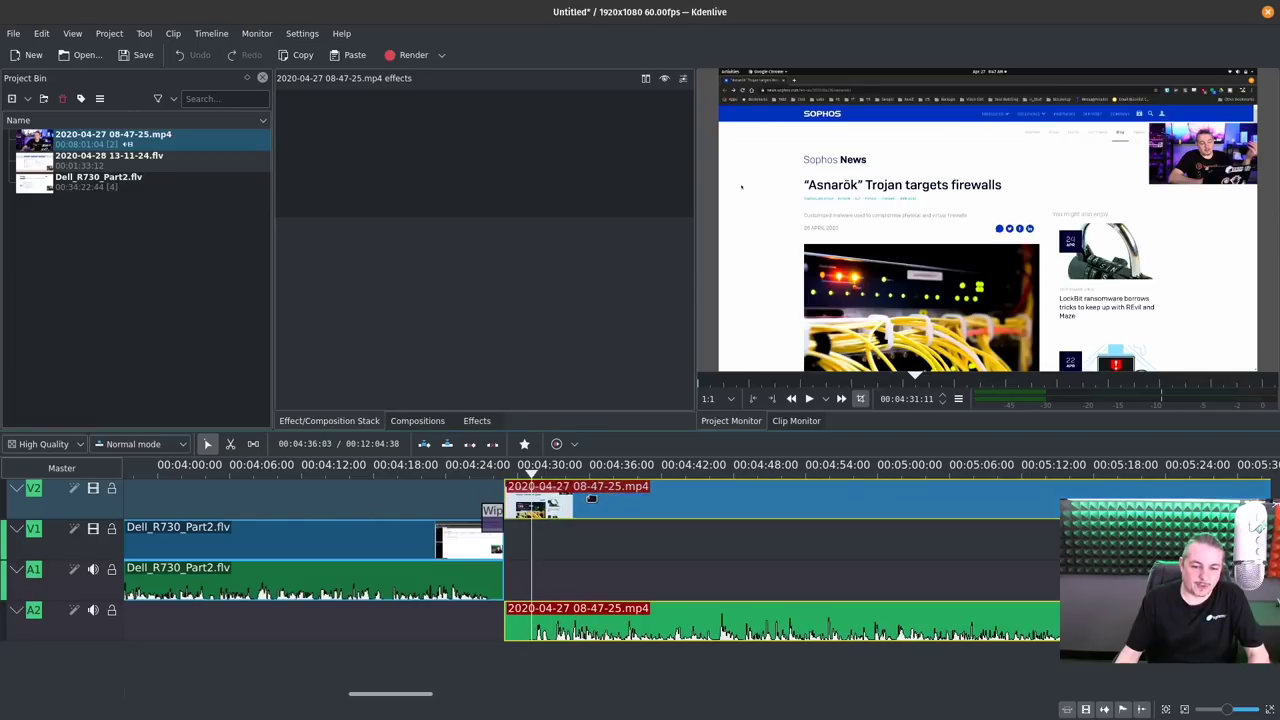
{"action": "mouse_move", "coordinate": [457, 470]}
{"action": "left_mouse_down"}
{"action": "mouse_move", "coordinate": [514, 470]}
{"action": "mouse_move", "coordinate": [459, 470]}
{"action": "left_mouse_up"}
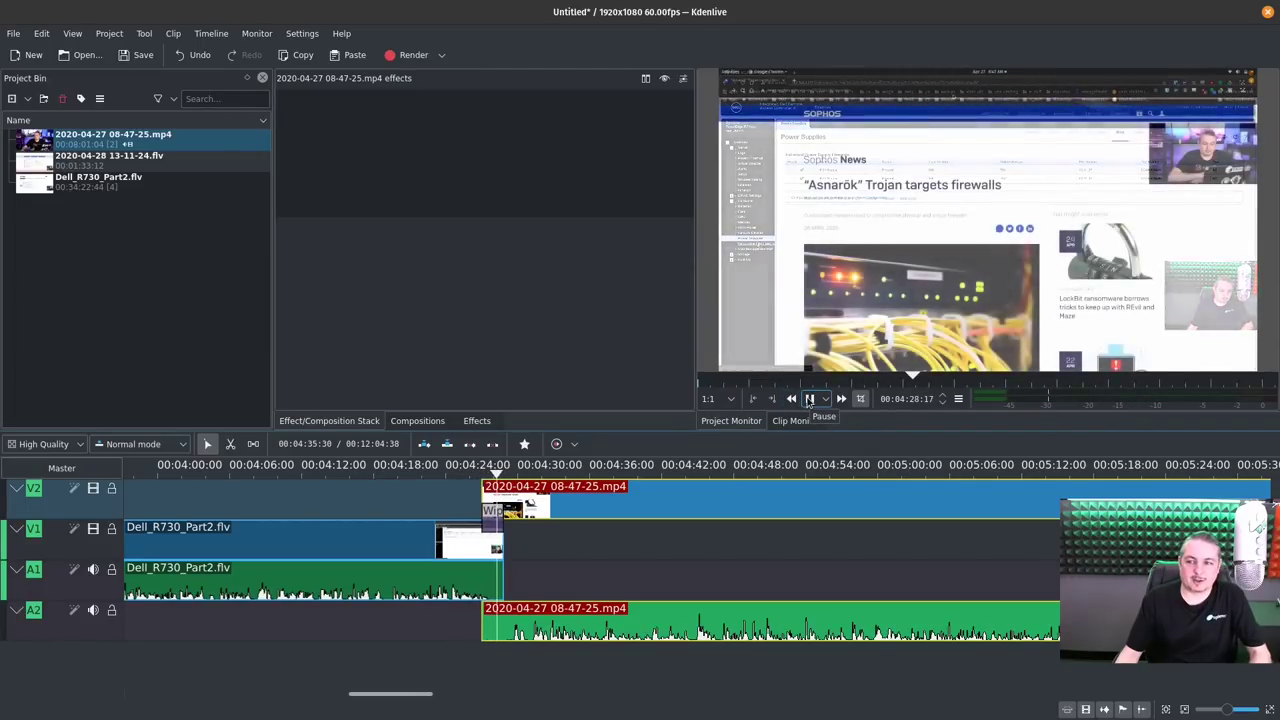
{"action": "left_click", "coordinate": [810, 399]}
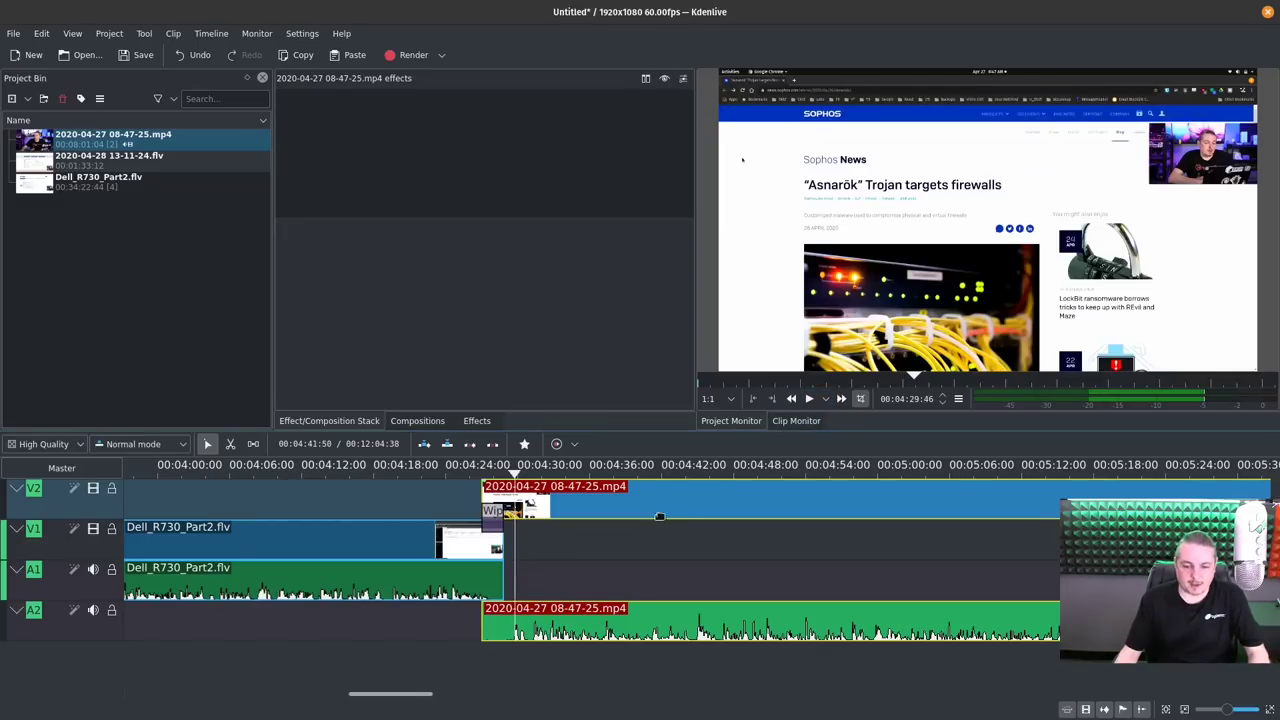
Cut the 2020-04-27 clip after the wipe and move the remainder down onto V1/A1
{"action": "key", "text": "x"}
{"action": "left_click", "coordinate": [673, 509]}
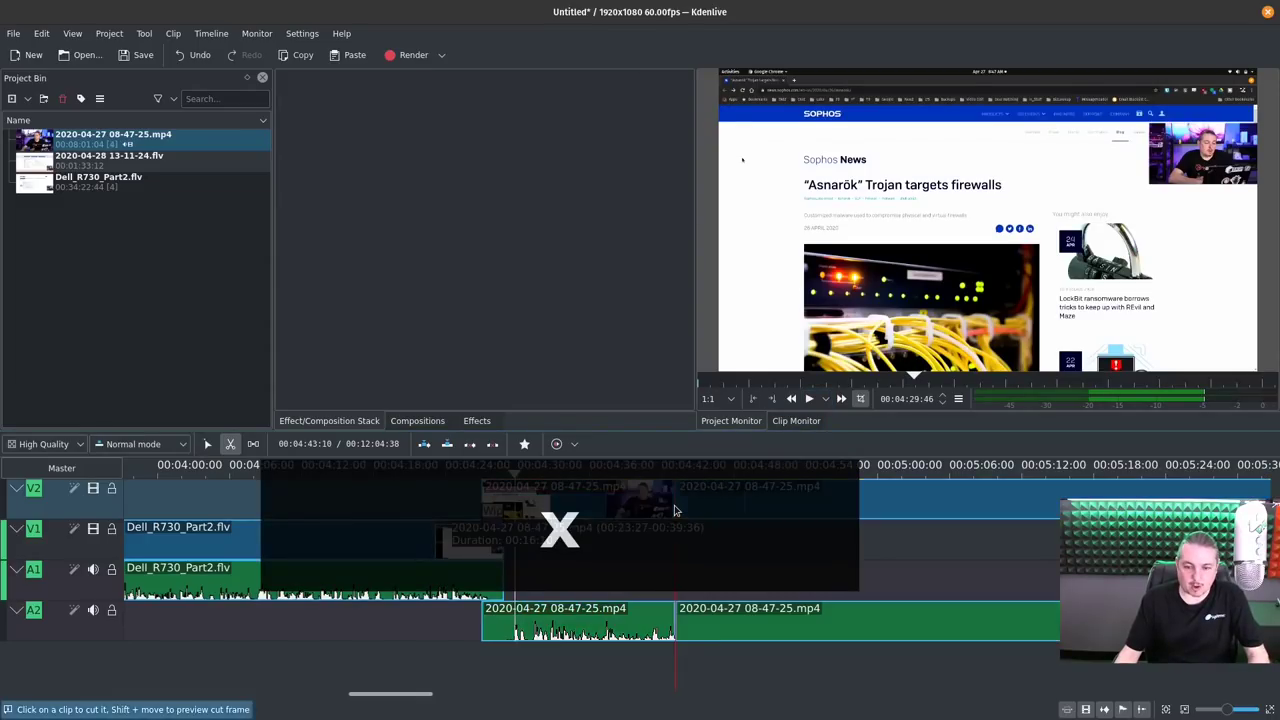
{"action": "key", "text": "s"}
{"action": "left_click_drag", "start_coordinate": [673, 509], "coordinate": [709, 553]}
{"action": "scroll", "coordinate": [709, 553], "scroll_direction": "down", "scroll_amount": 3}
{"action": "left_click", "coordinate": [1113, 483]}
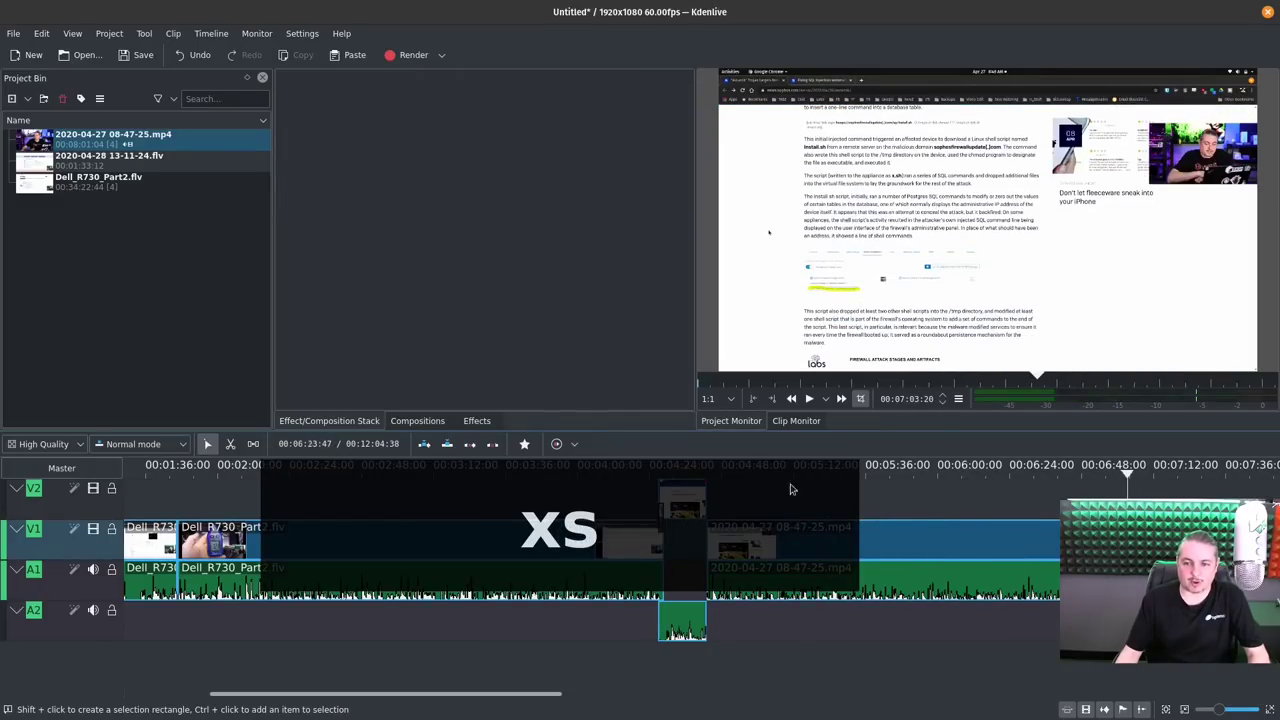
{"action": "scroll", "coordinate": [947, 543], "scroll_direction": "down", "scroll_amount": 3}
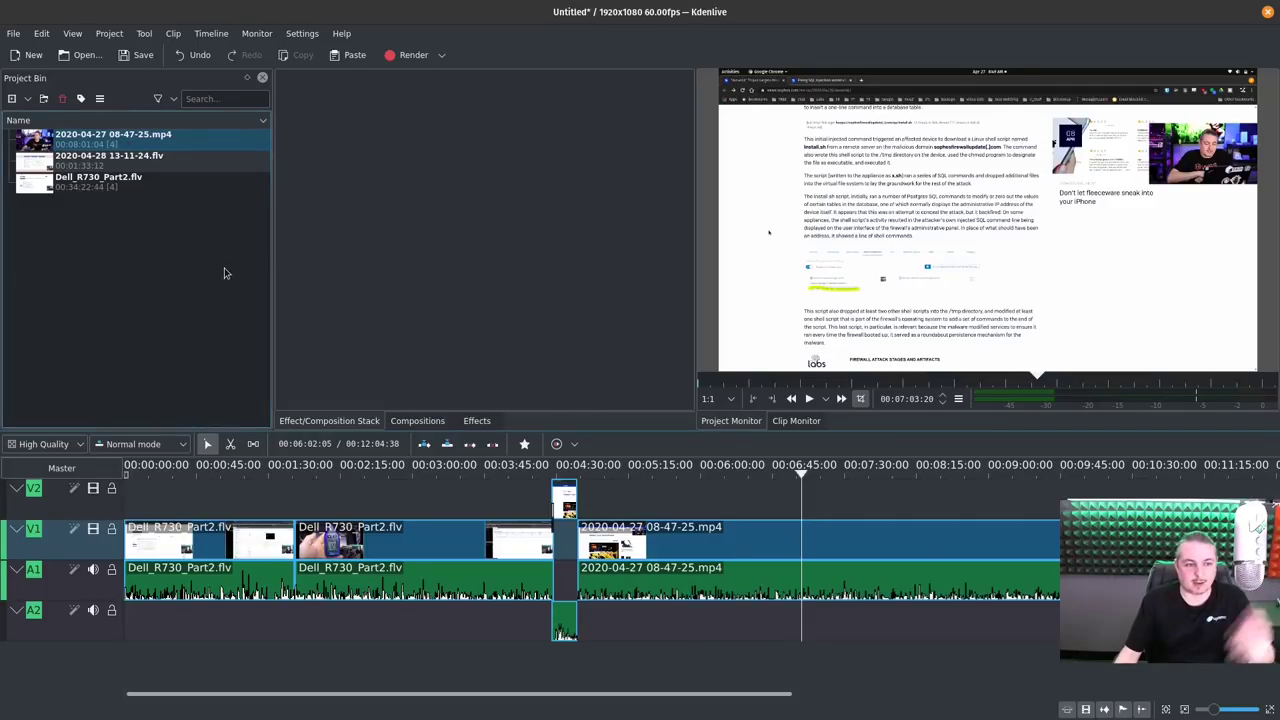
Drag VDEVS.png from FreeNAS_Video/FreeNAS_Spare_Parts_Build_April_2020 in the file manager into the Project Bin
{"action": "left_click", "coordinate": [163, 263]}
{"action": "right_click", "coordinate": [133, 258]}
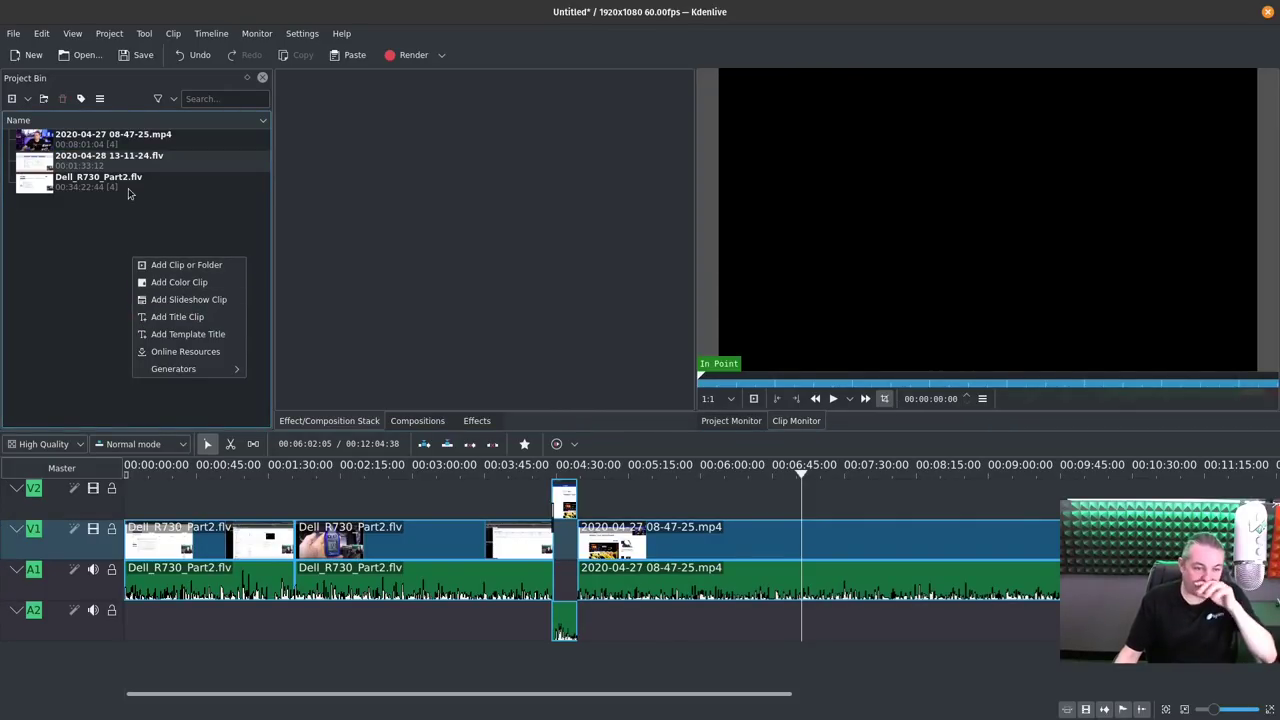
{"action": "left_click", "coordinate": [115, 243]}
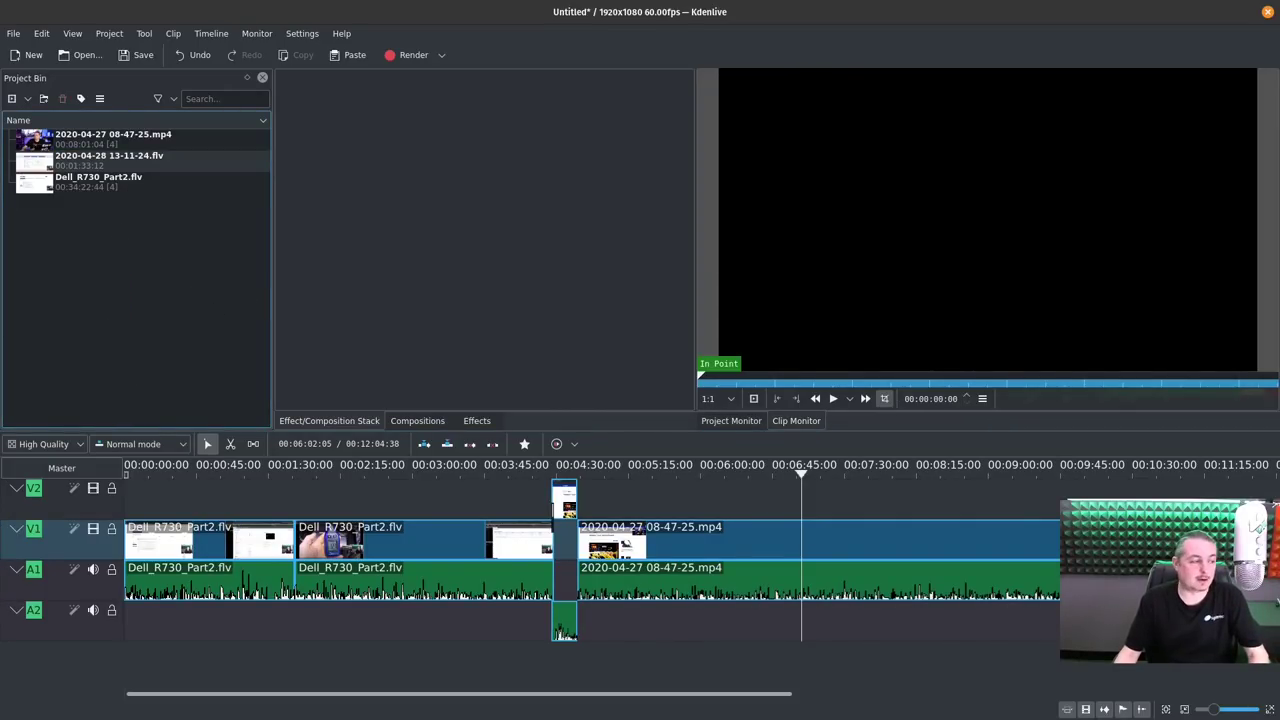
{"action": "key", "text": "super"}
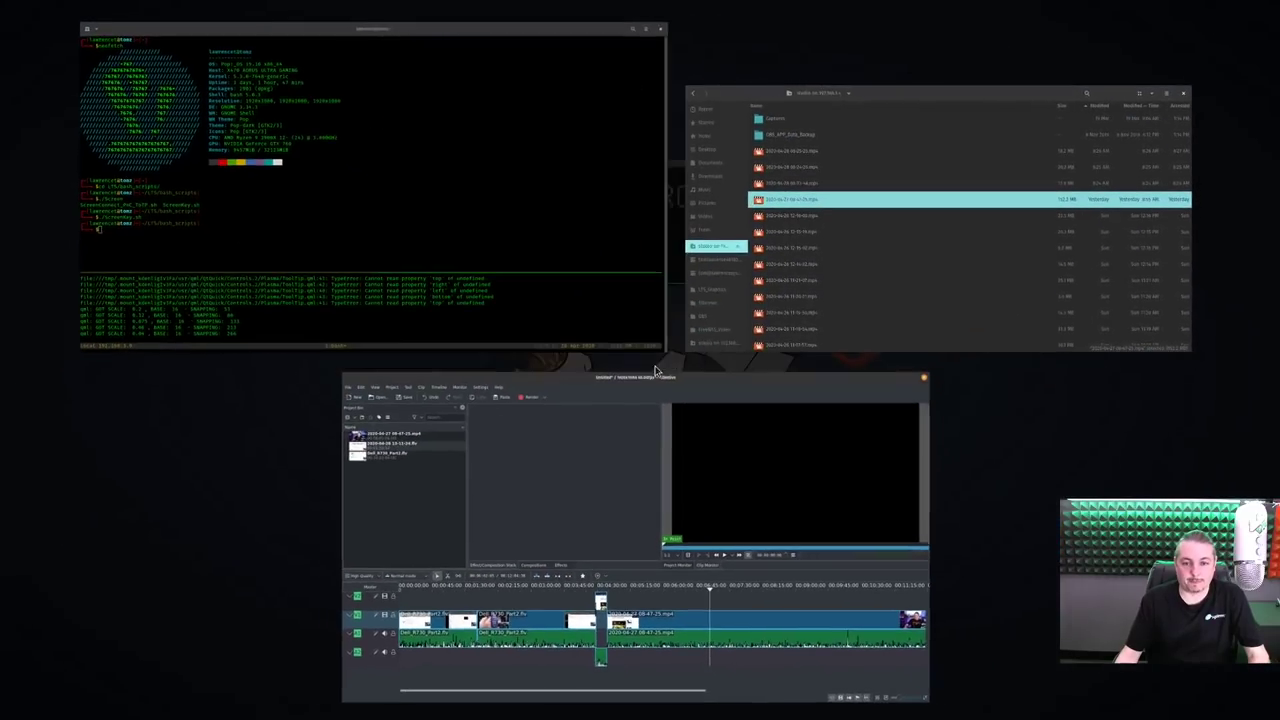
{"action": "left_click", "coordinate": [843, 236]}
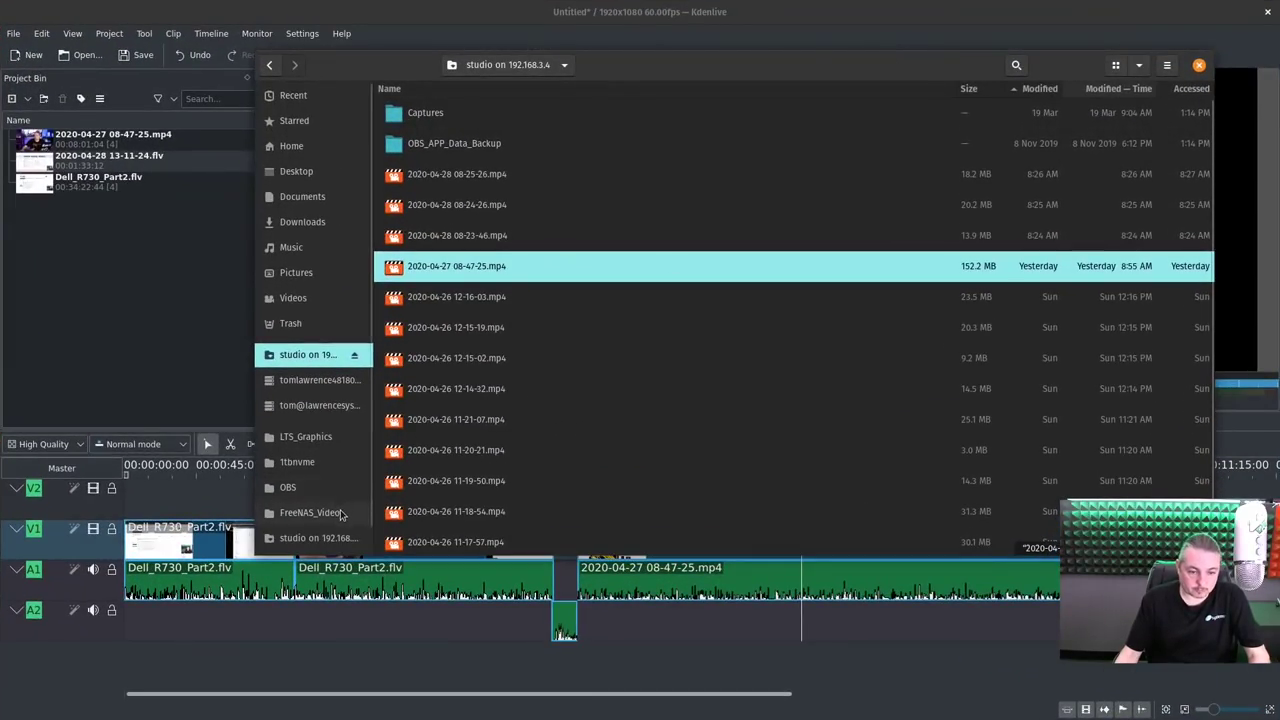
{"action": "left_click", "coordinate": [309, 512]}
{"action": "double_click", "coordinate": [515, 154]}
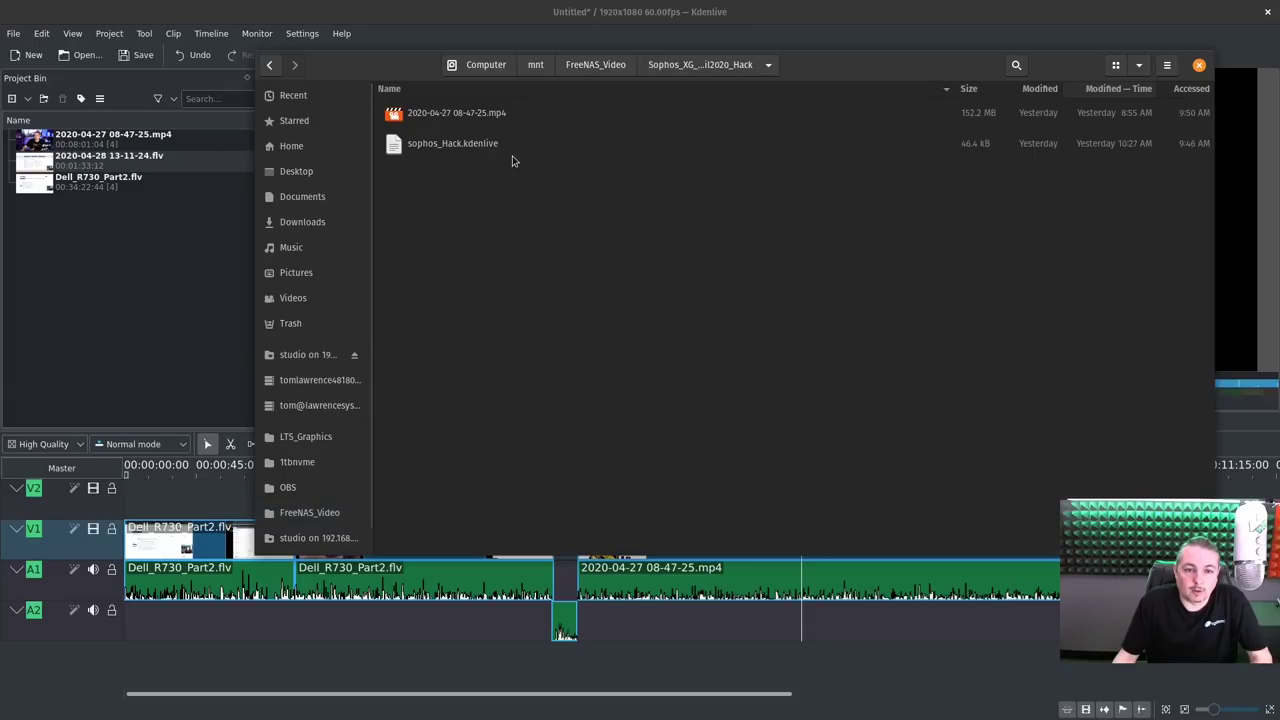
{"action": "key", "text": "BackSpace"}
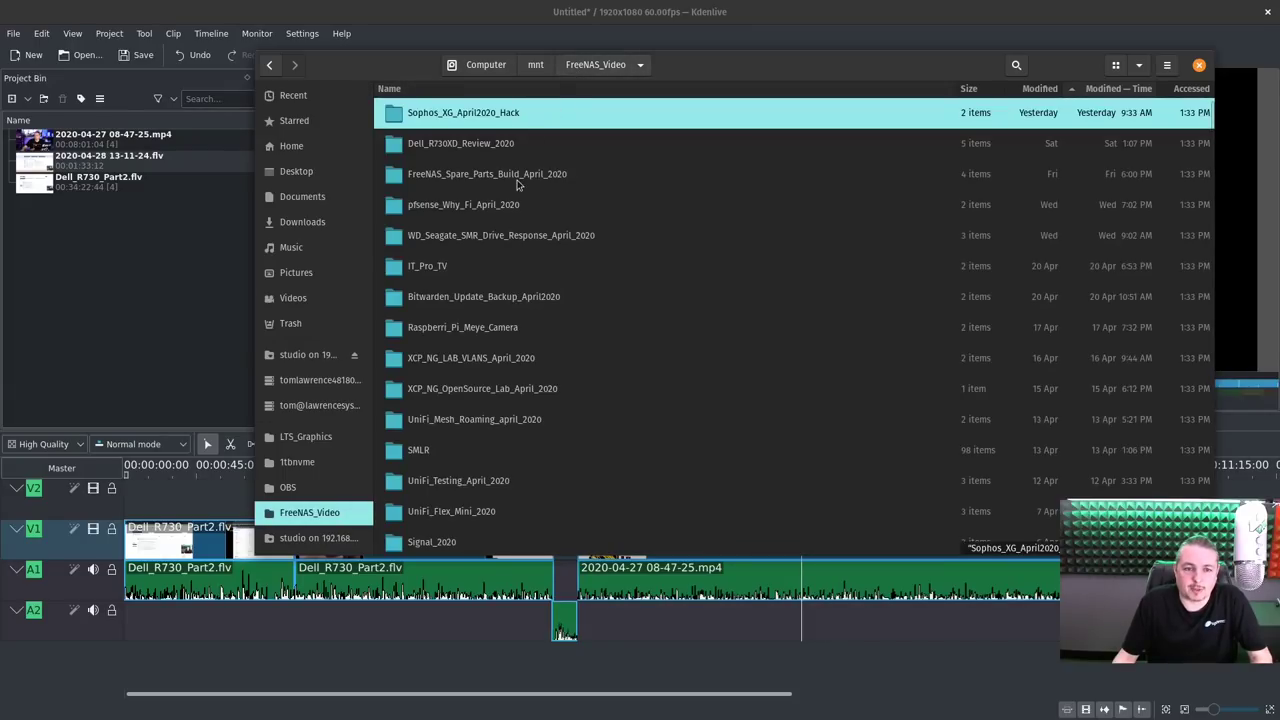
{"action": "double_click", "coordinate": [512, 177]}
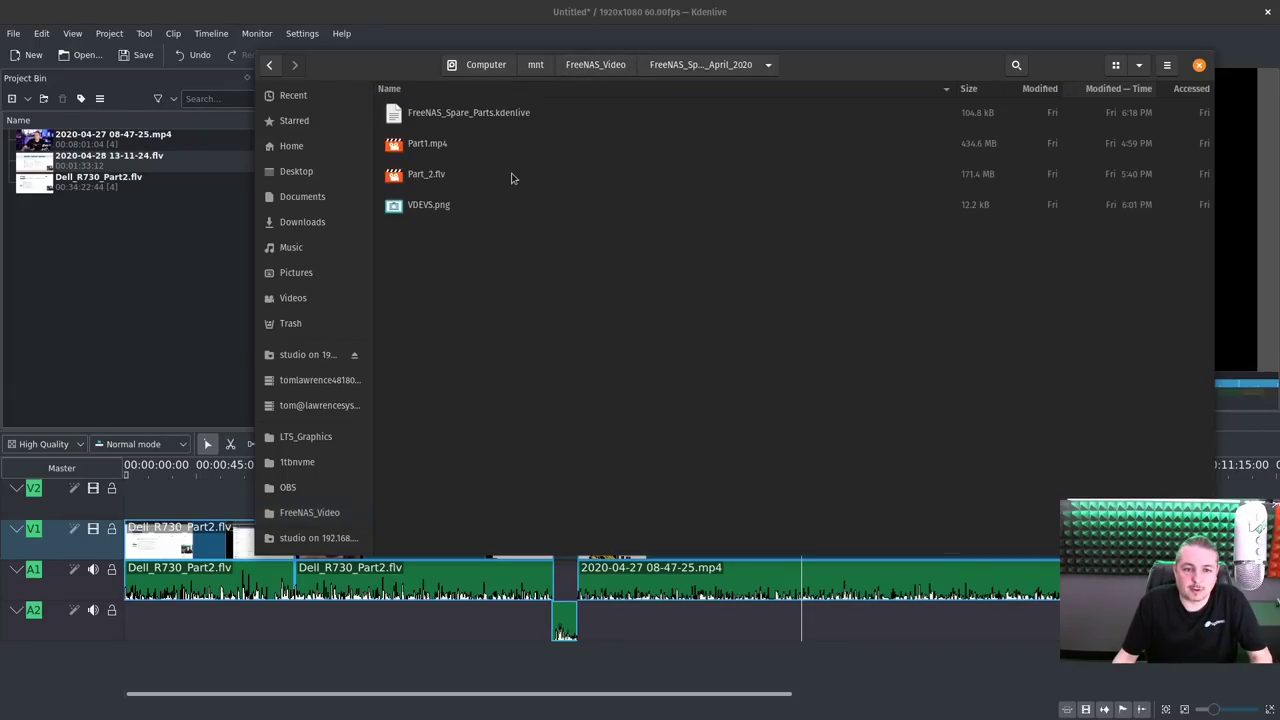
{"action": "left_click", "coordinate": [447, 208]}
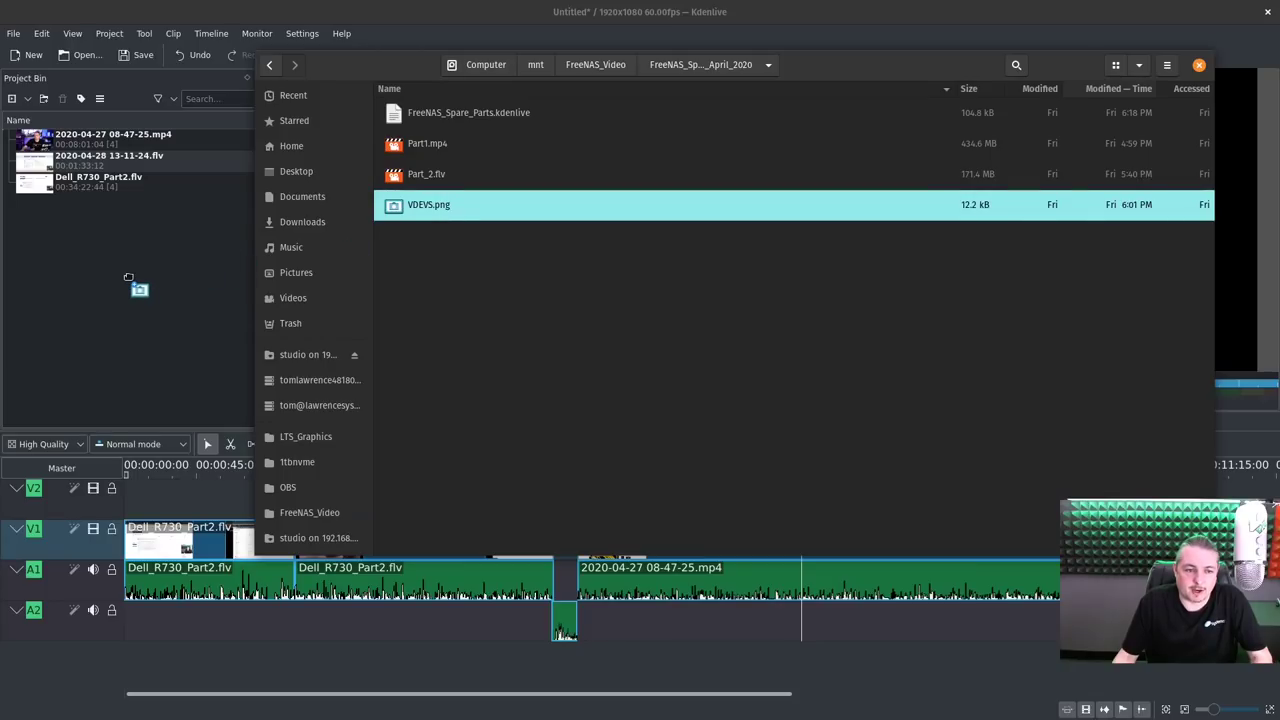
{"action": "left_click_drag", "start_coordinate": [128, 277], "coordinate": [127, 280]}
{"action": "left_click", "coordinate": [95, 206]}
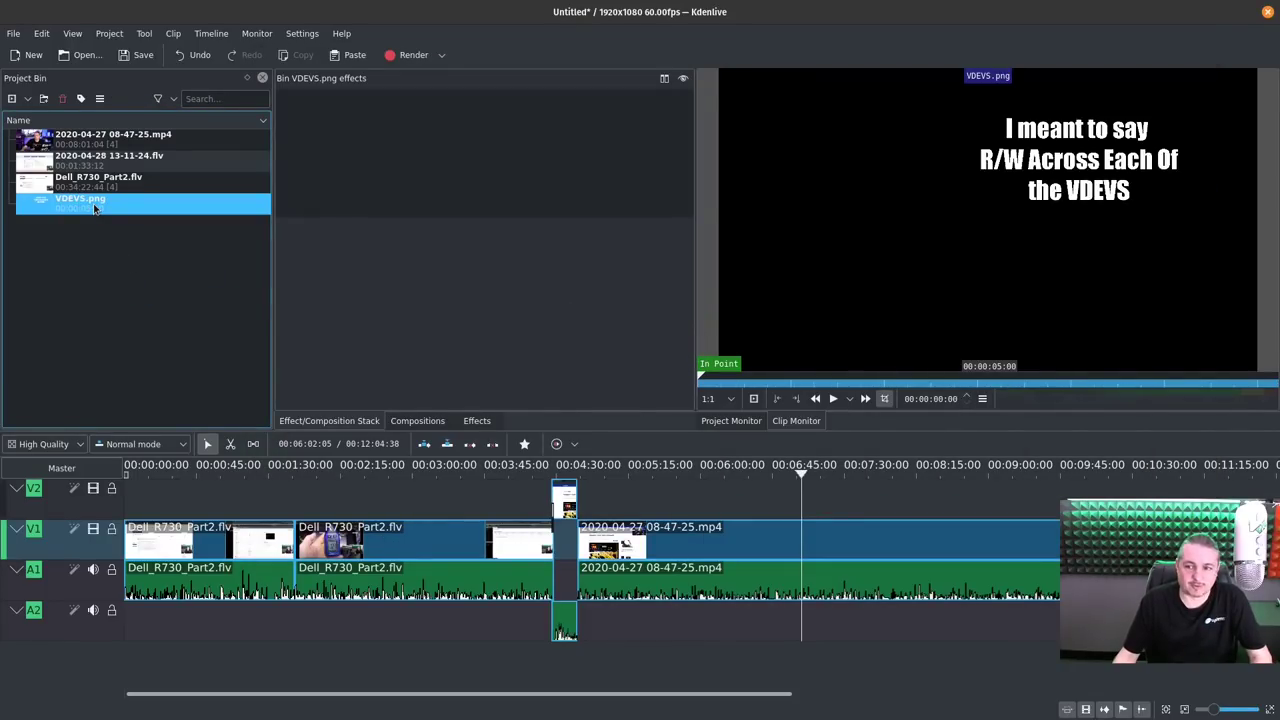
Drop VDEVS.png on the timeline, then delete the misplaced first copy
{"action": "left_click_drag", "start_coordinate": [95, 208], "coordinate": [842, 450]}
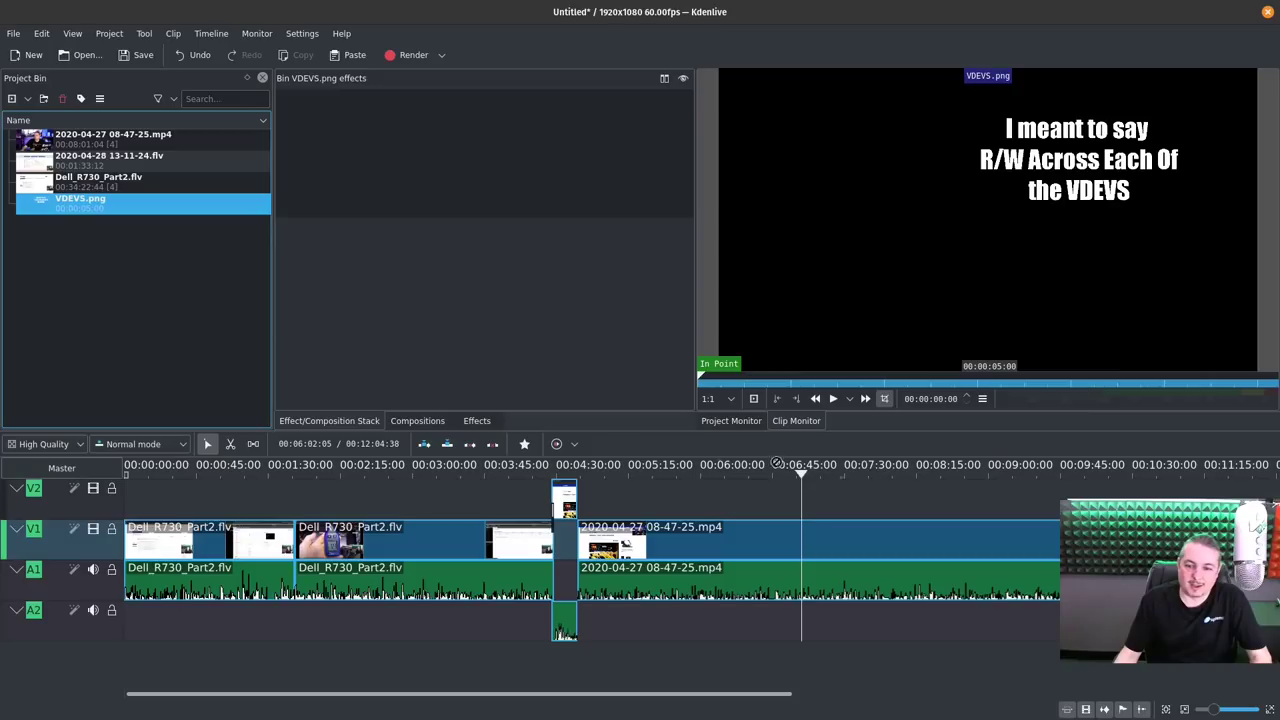
{"action": "left_click_drag", "start_coordinate": [171, 270], "coordinate": [165, 262]}
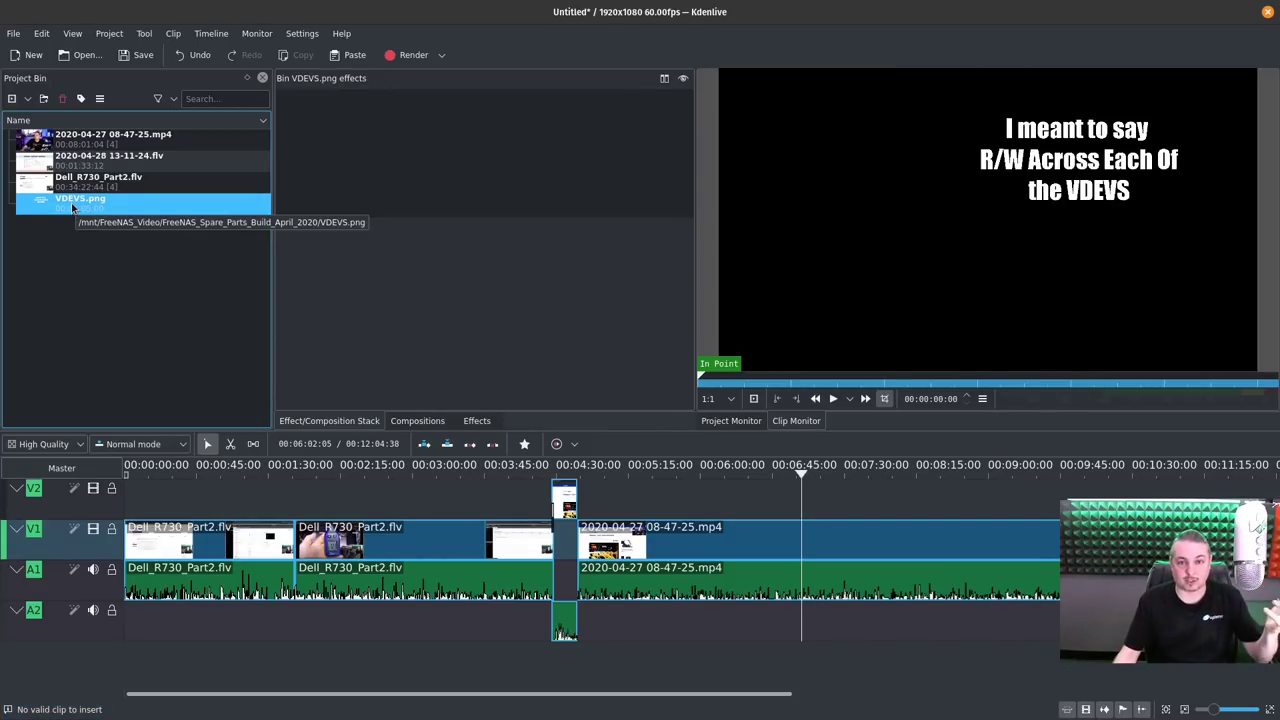
{"action": "mouse_move", "coordinate": [72, 207]}
{"action": "left_mouse_down"}
{"action": "mouse_move", "coordinate": [757, 513]}
{"action": "mouse_move", "coordinate": [799, 513]}
{"action": "mouse_move", "coordinate": [798, 480]}
{"action": "mouse_move", "coordinate": [782, 474]}
{"action": "mouse_move", "coordinate": [785, 499]}
{"action": "mouse_move", "coordinate": [940, 506]}
{"action": "mouse_move", "coordinate": [374, 503]}
{"action": "mouse_move", "coordinate": [371, 467]}
{"action": "mouse_move", "coordinate": [176, 477]}
{"action": "left_mouse_up"}
{"action": "scroll", "coordinate": [798, 480], "scroll_direction": "up", "scroll_amount": 2, "text": "ctrl"}
{"action": "key", "text": "Delete"}
{"action": "scroll", "coordinate": [371, 509], "scroll_direction": "down", "scroll_amount": 3}
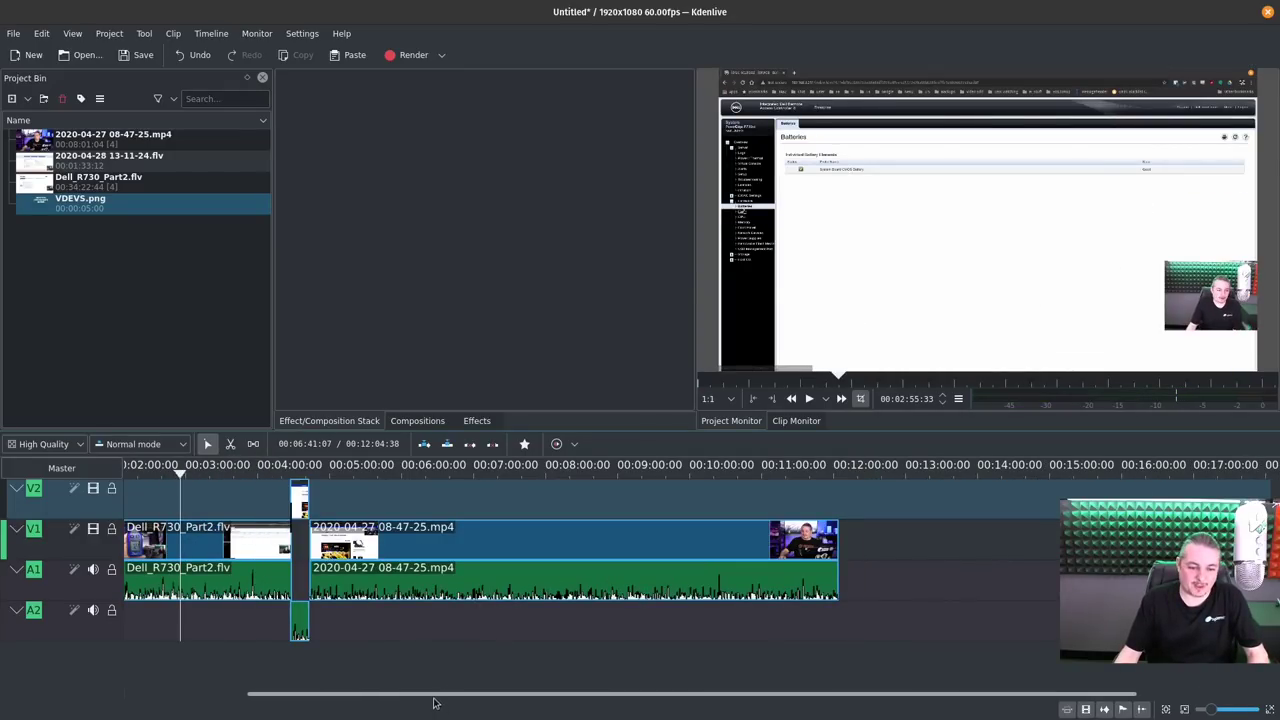
{"action": "left_click_drag", "start_coordinate": [434, 694], "coordinate": [223, 694]}
Place VDEVS.png on V2 at the playhead near 00:10:15, over the 2020-04-27 clip
{"action": "left_click_drag", "start_coordinate": [478, 467], "coordinate": [870, 547]}
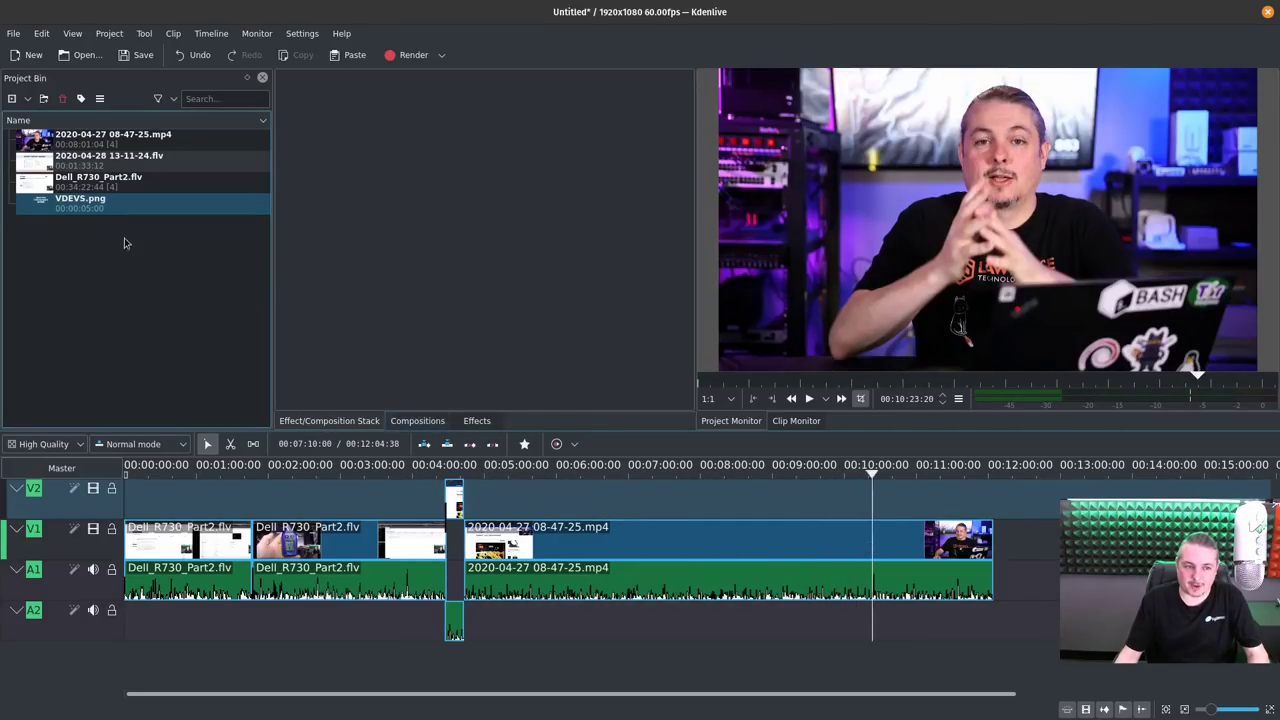
{"action": "left_click_drag", "start_coordinate": [70, 200], "coordinate": [857, 478]}
{"action": "scroll", "coordinate": [866, 476], "scroll_direction": "up", "scroll_amount": 4}
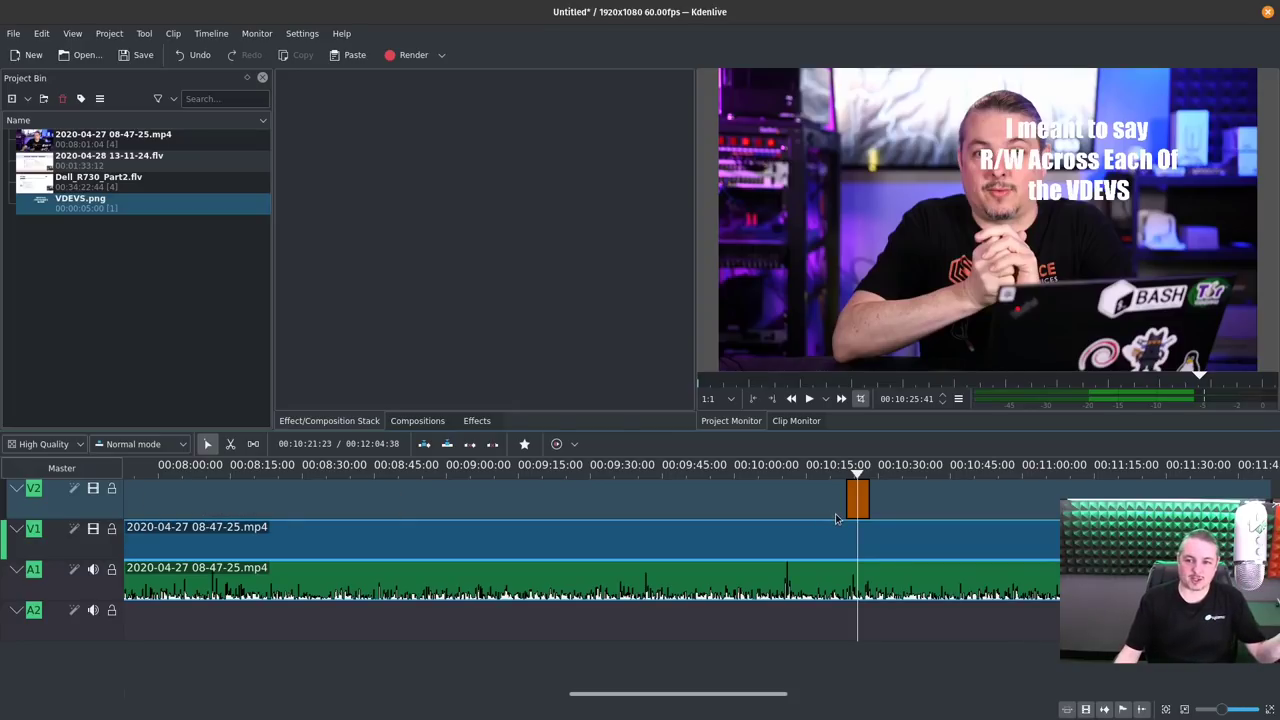
{"action": "left_click", "coordinate": [861, 498]}
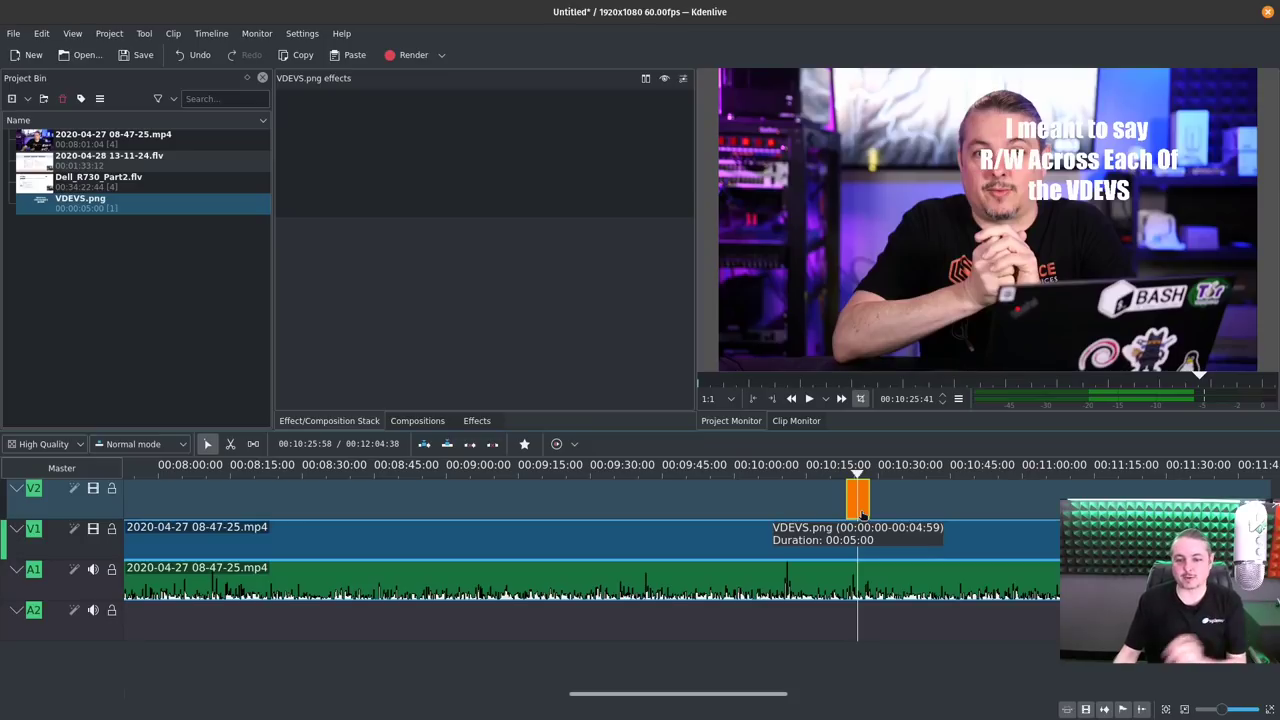
Delete the VDEVS.png clip from V2 and from the project bin
{"action": "key", "text": "Delete"}
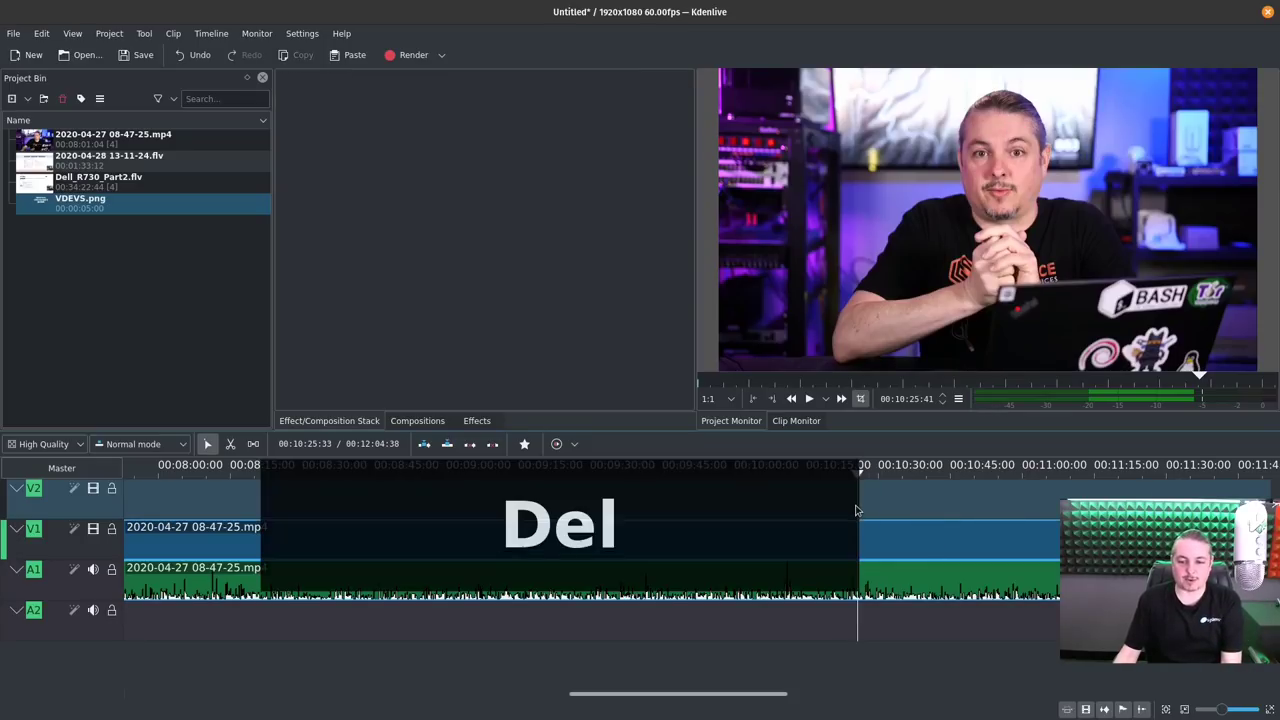
{"action": "left_click", "coordinate": [112, 211]}
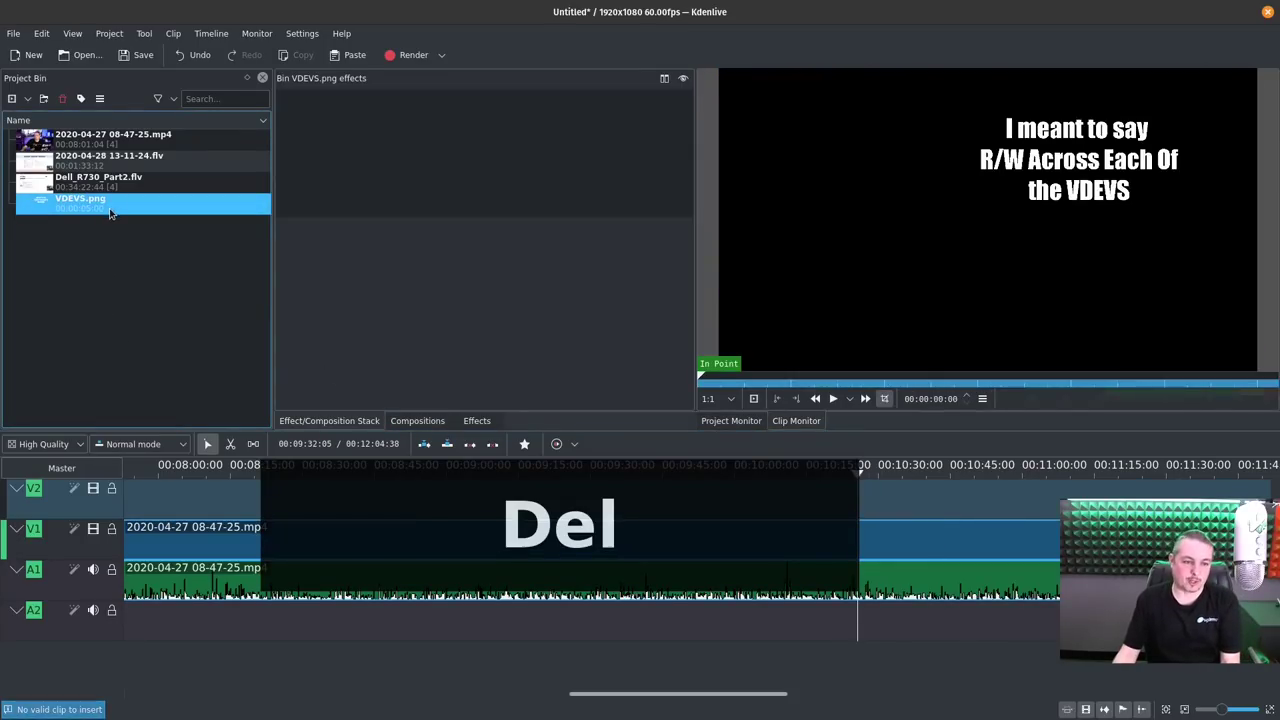
{"action": "key", "text": "Delete"}
Create a new title clip with a text item reading 'This is a Text Title'
{"action": "right_click", "coordinate": [97, 278]}
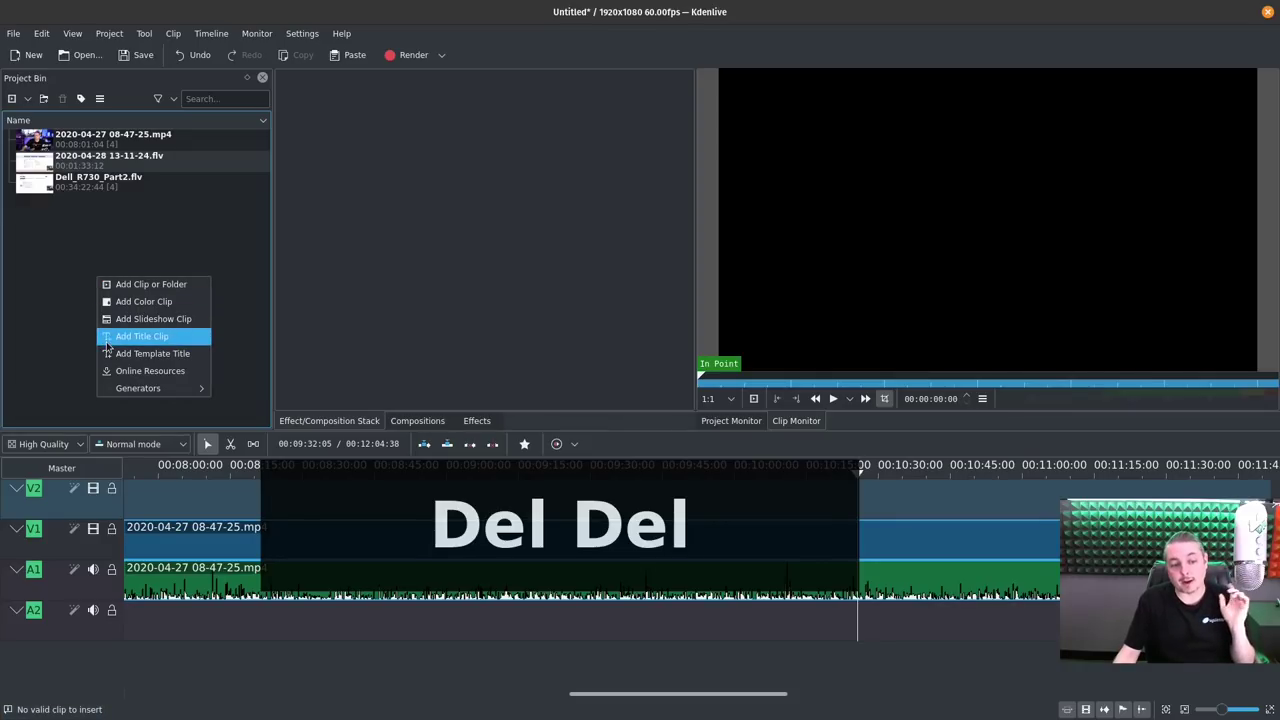
{"action": "left_click", "coordinate": [108, 341]}
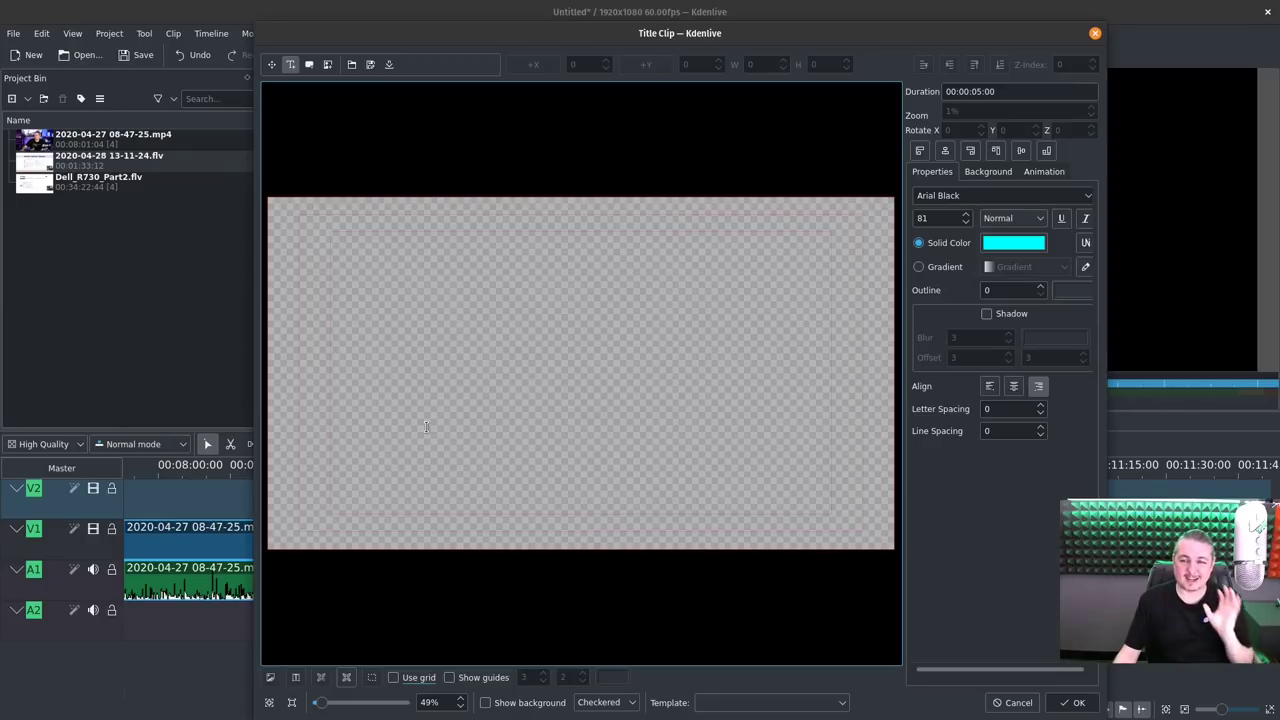
{"action": "left_click", "coordinate": [425, 427]}
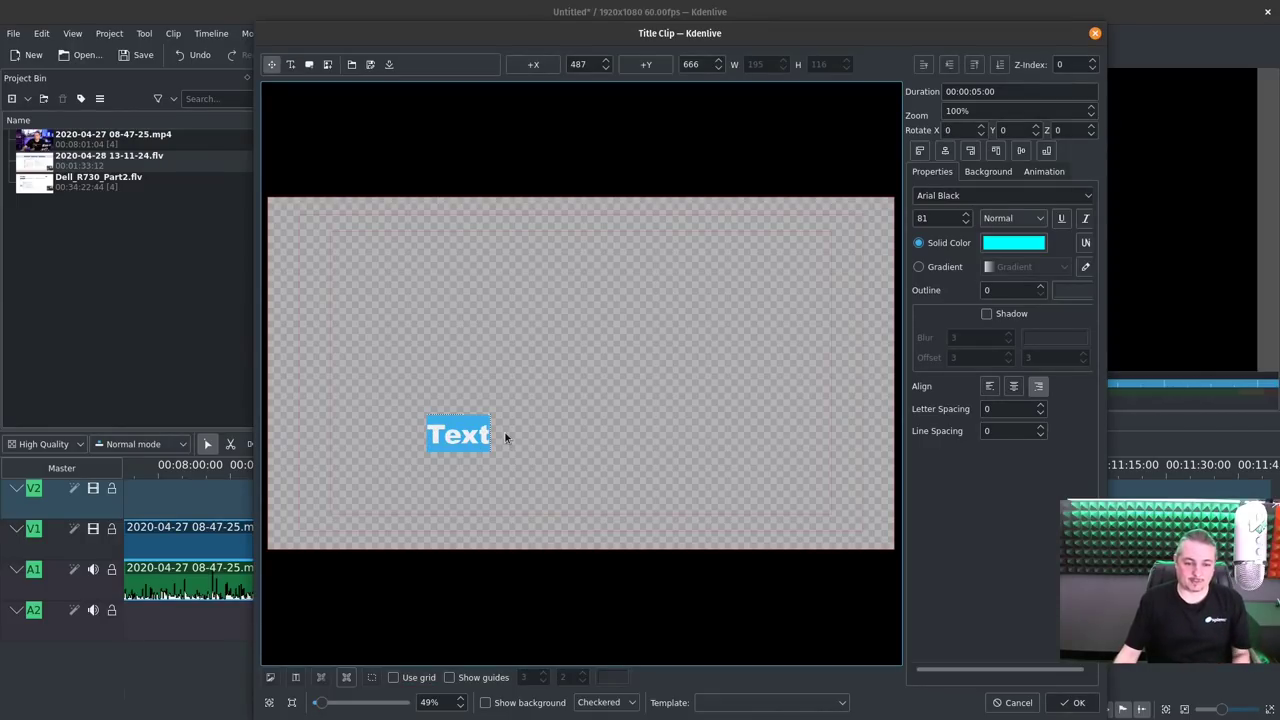
{"action": "type", "text": "This"}
{"action": "key", "text": "BackSpace"}
{"action": "key", "text": "BackSpace"}
{"action": "key", "text": "BackSpace"}
{"action": "key", "text": "BackSpace"}
{"action": "type", "text": "This is a "}
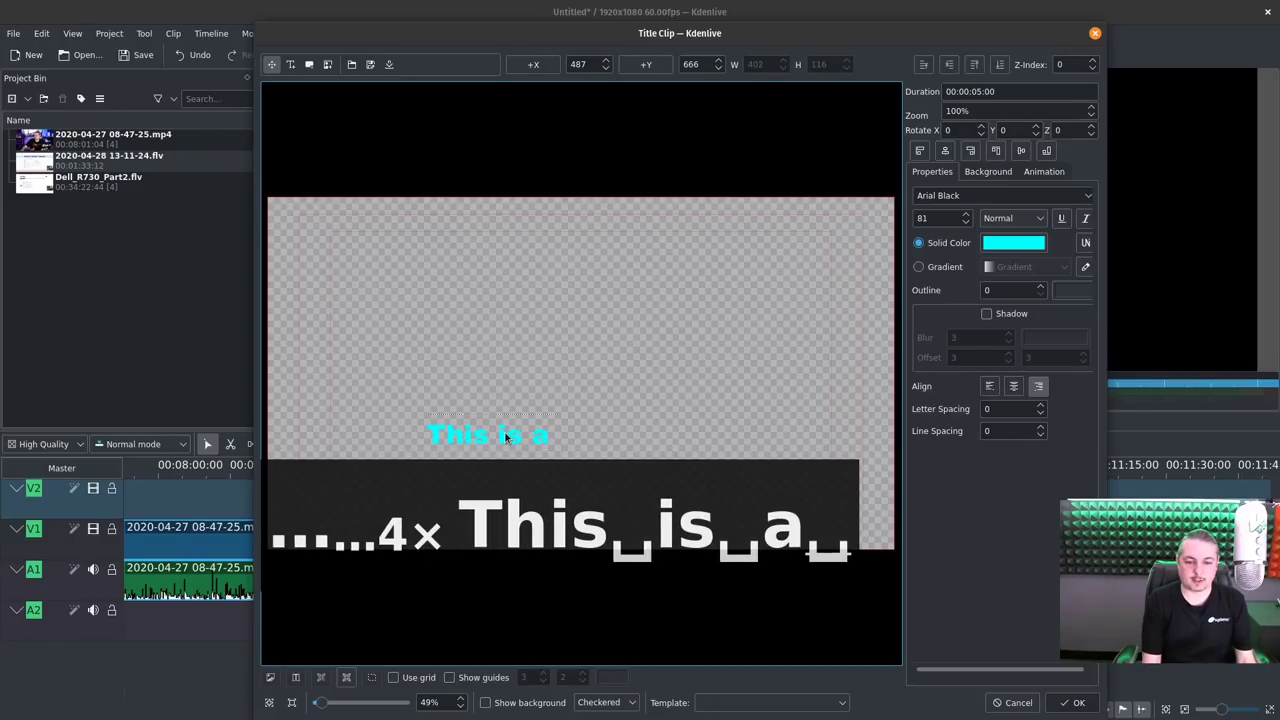
{"action": "type", "text": "tet"}
{"action": "key", "text": "BackSpace"}
{"action": "key", "text": "BackSpace"}
{"action": "key", "text": "BackSpace"}
{"action": "type", "text": "Text Title"}
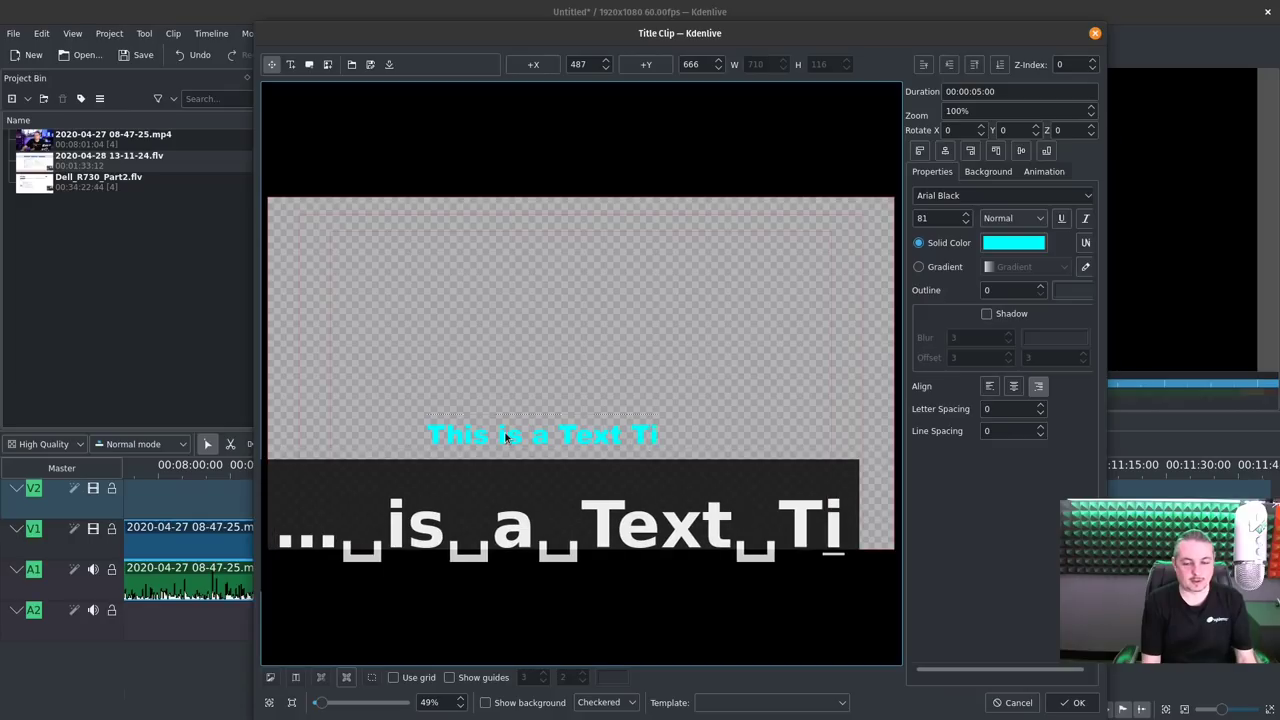
{"action": "left_click", "coordinate": [759, 261]}
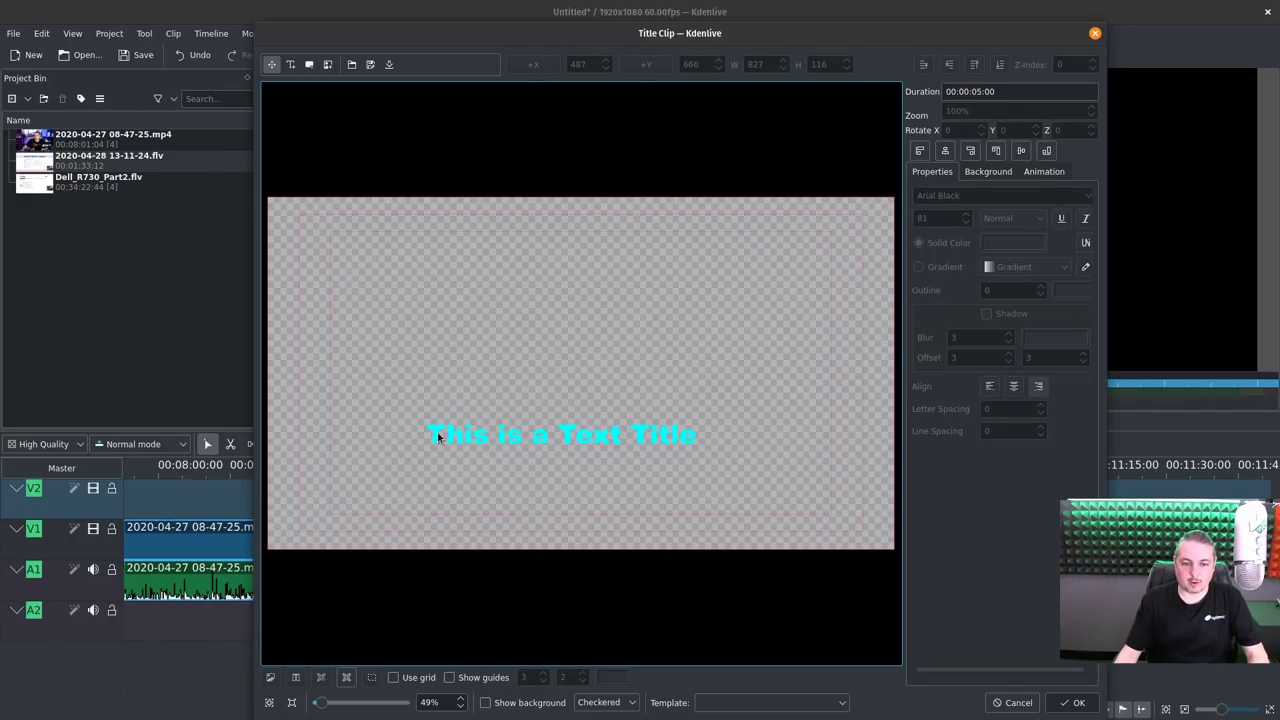
Move the title text up, colour it dark red, and add the title to the bin
{"action": "left_click_drag", "start_coordinate": [437, 432], "coordinate": [430, 357]}
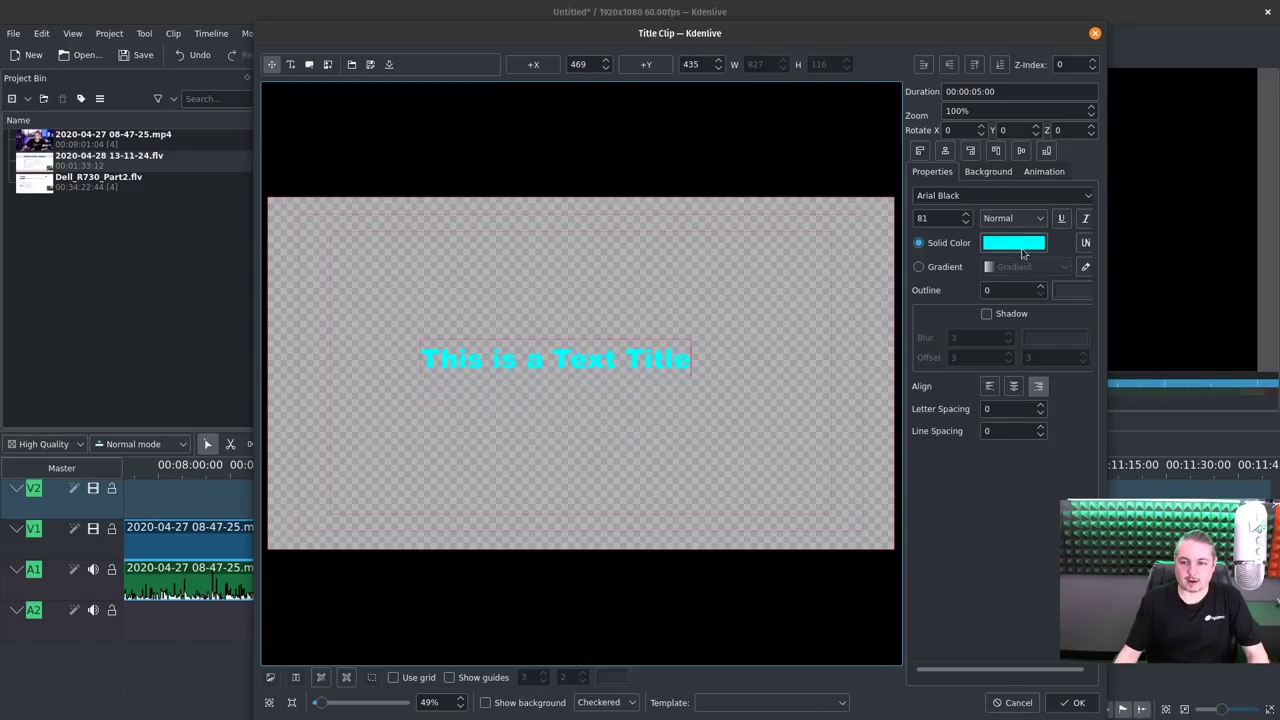
{"action": "left_click", "coordinate": [1020, 244]}
{"action": "left_click", "coordinate": [526, 228]}
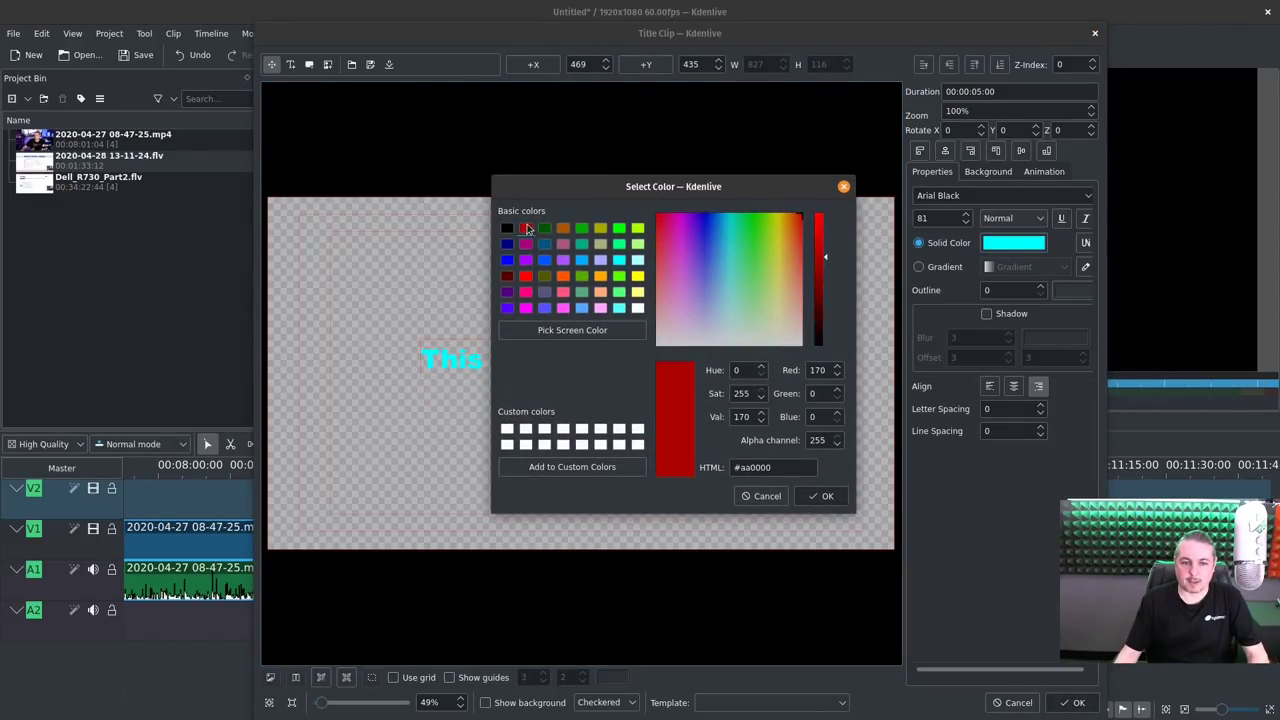
{"action": "left_click", "coordinate": [822, 497]}
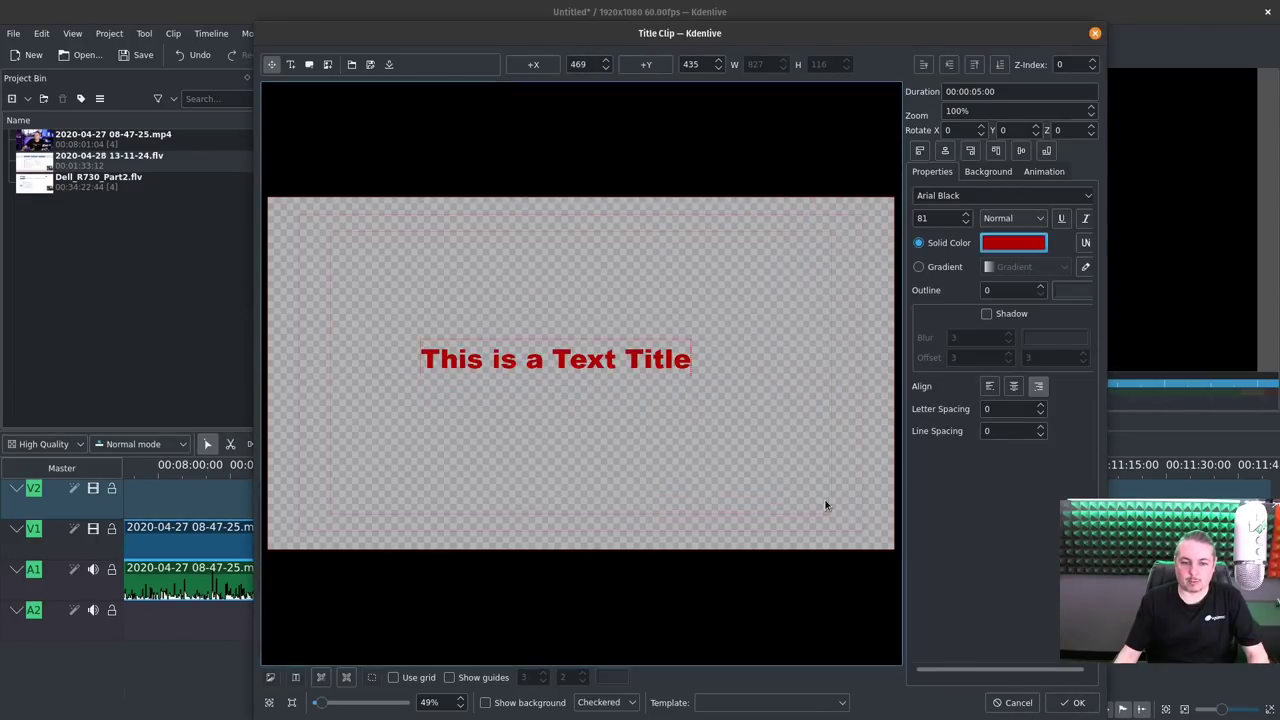
{"action": "left_click", "coordinate": [1072, 702]}
Put the title clip on V2 at the playhead and extend it to start earlier
{"action": "left_click", "coordinate": [236, 203]}
{"action": "left_click_drag", "start_coordinate": [229, 230], "coordinate": [870, 478]}
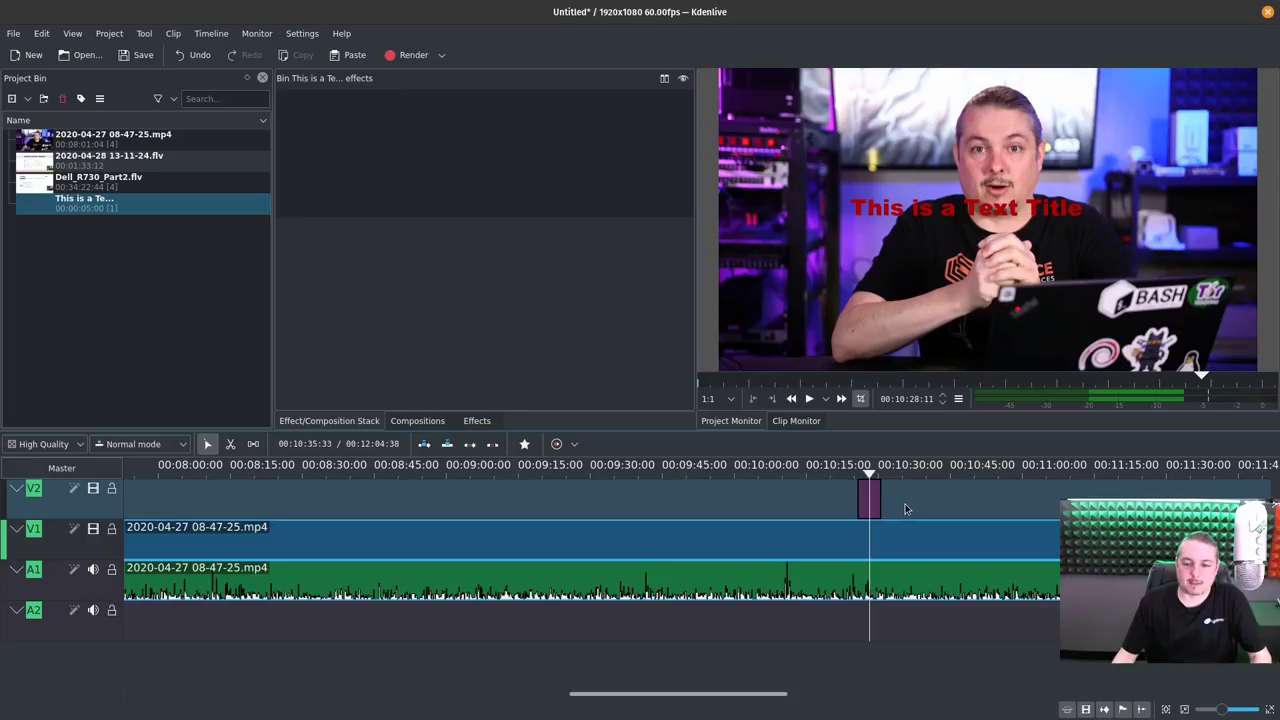
{"action": "scroll", "coordinate": [876, 512], "scroll_direction": "up", "scroll_amount": 2}
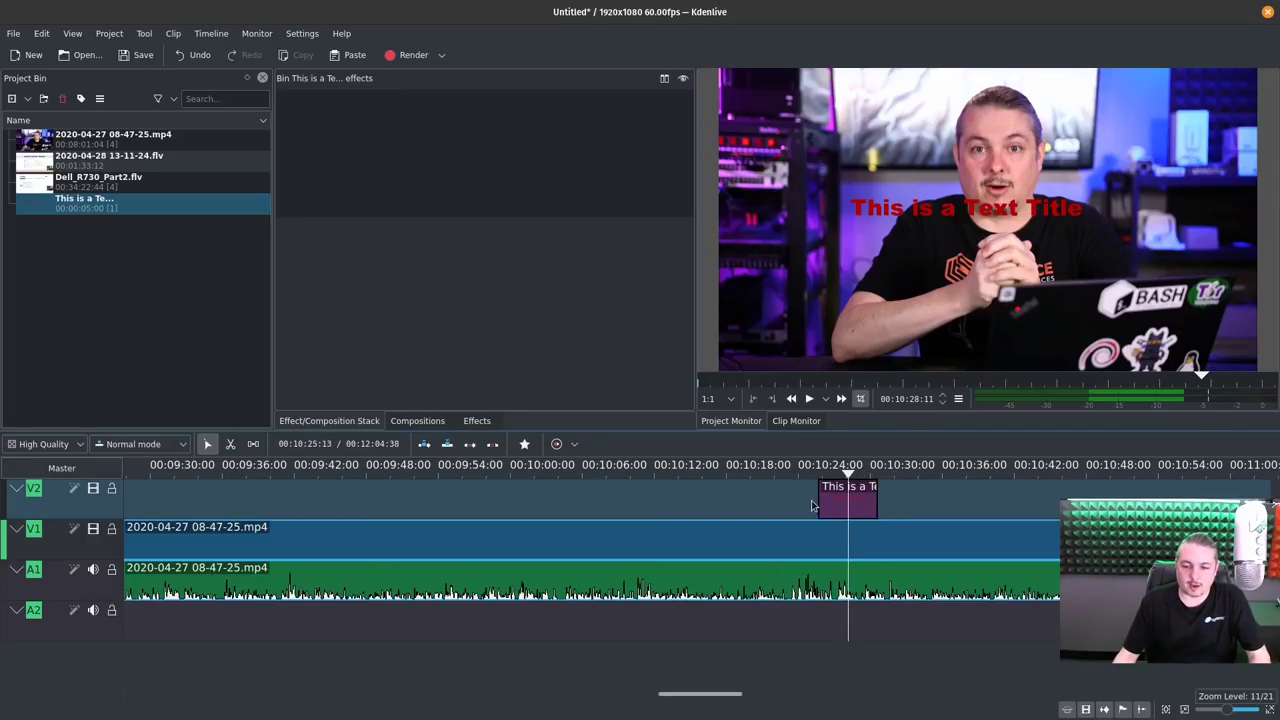
{"action": "mouse_move", "coordinate": [819, 500]}
{"action": "left_mouse_down"}
{"action": "mouse_move", "coordinate": [506, 482]}
{"action": "mouse_move", "coordinate": [819, 480]}
{"action": "left_mouse_up"}
Add a short Wipe composition at the start of the title clip
{"action": "left_click", "coordinate": [519, 517]}
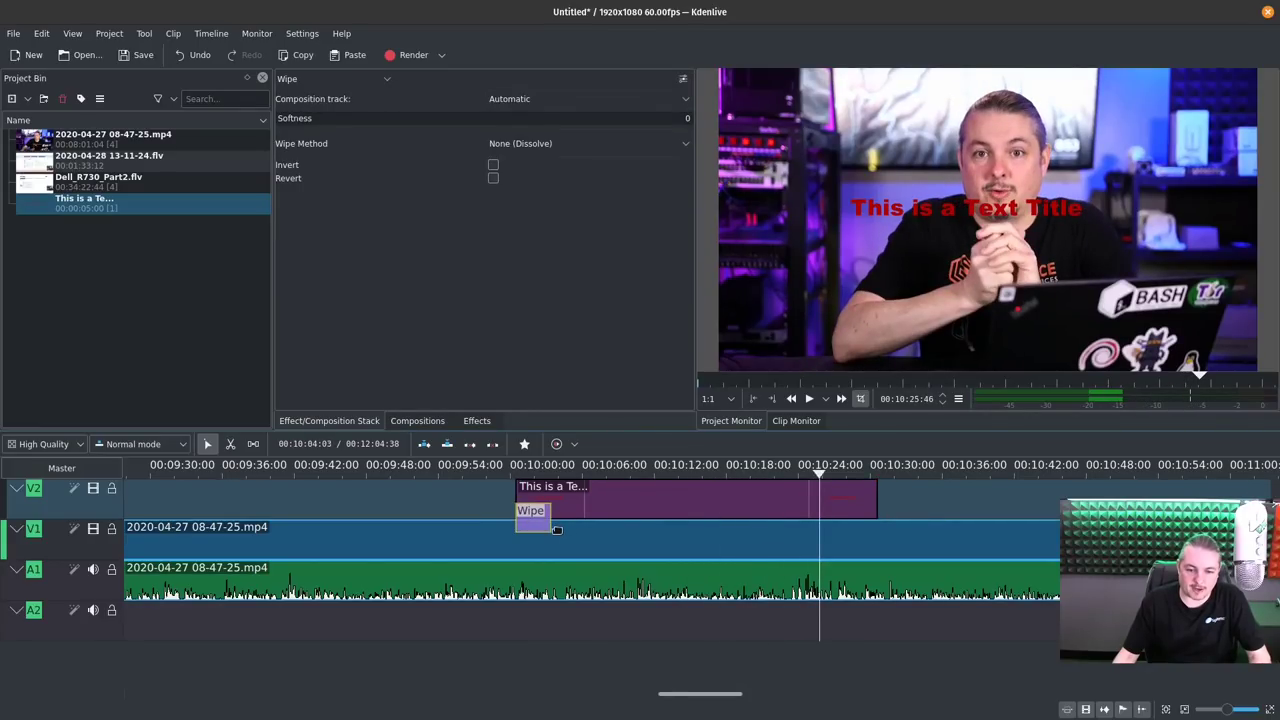
{"action": "left_click_drag", "start_coordinate": [550, 528], "coordinate": [531, 522]}
{"action": "left_click_drag", "start_coordinate": [514, 478], "coordinate": [585, 479]}
{"action": "left_click", "coordinate": [655, 478]}
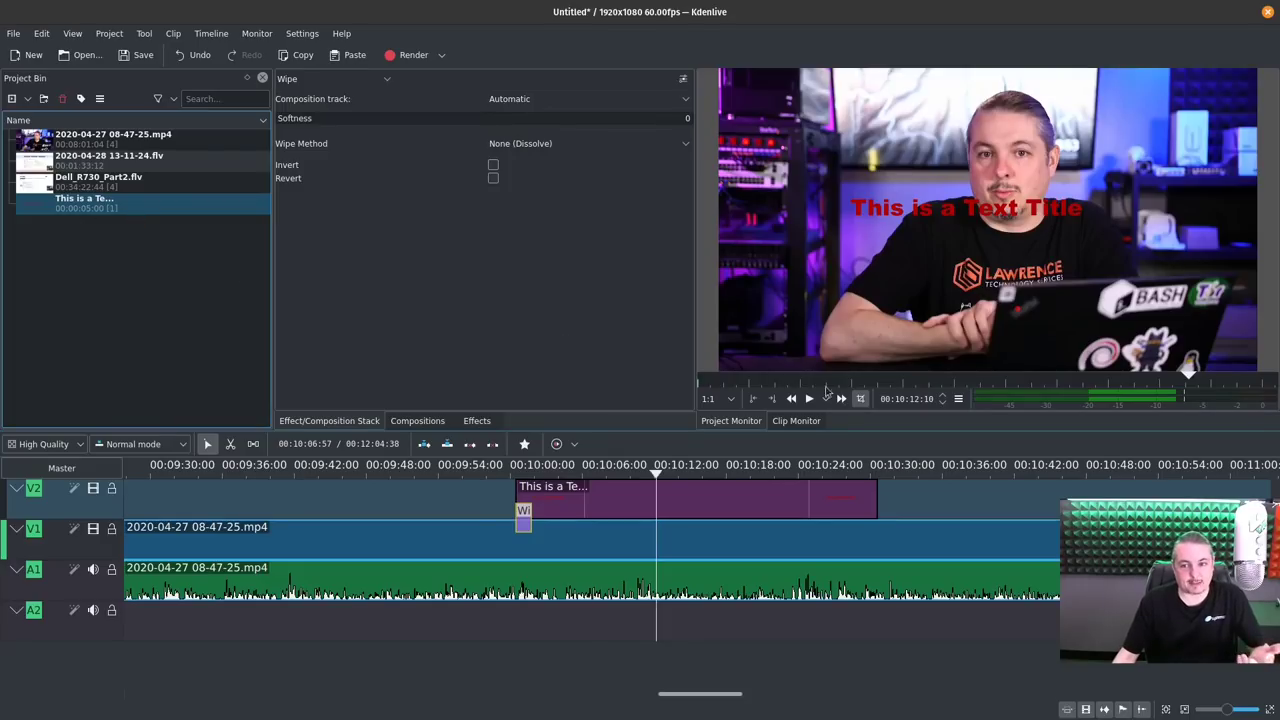
Edit the title clip to move its text lower in the frame, then preview it
{"action": "right_click", "coordinate": [226, 217]}
{"action": "left_click", "coordinate": [300, 344]}
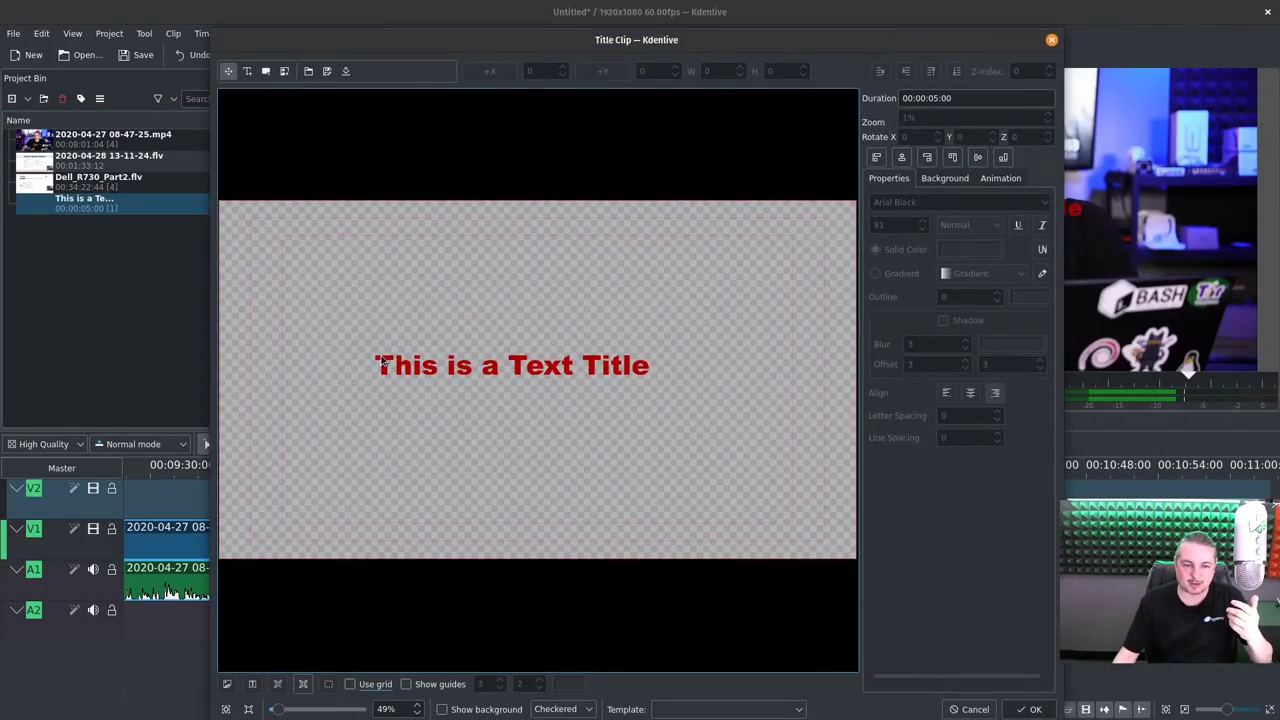
{"action": "left_click_drag", "start_coordinate": [383, 362], "coordinate": [387, 464]}
{"action": "left_click", "coordinate": [1030, 709]}
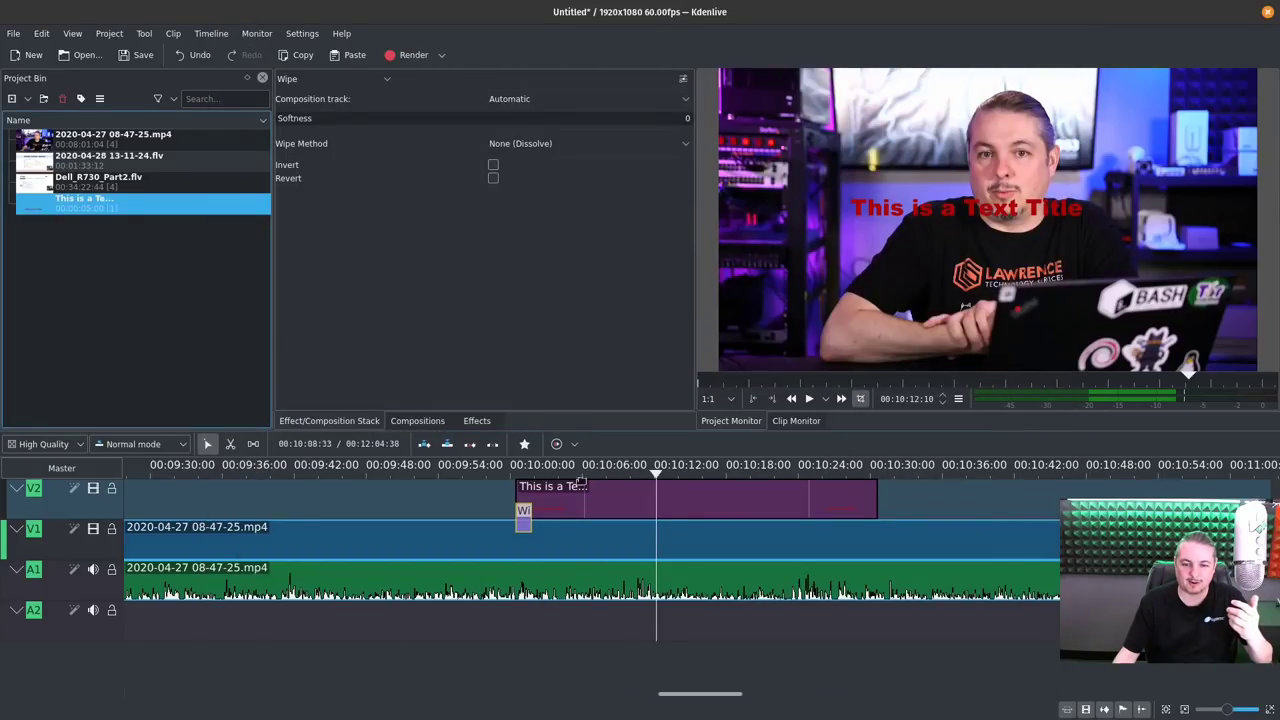
{"action": "left_click_drag", "start_coordinate": [518, 476], "coordinate": [538, 478]}
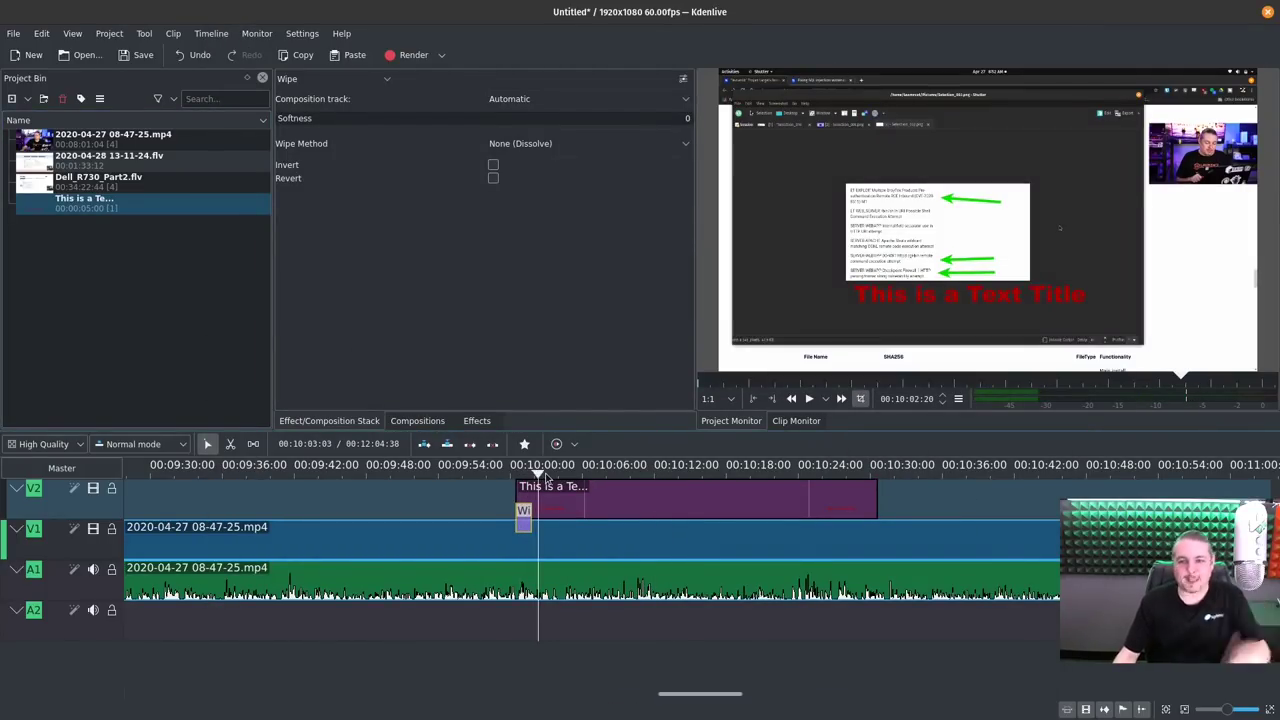
{"action": "left_click", "coordinate": [675, 511]}
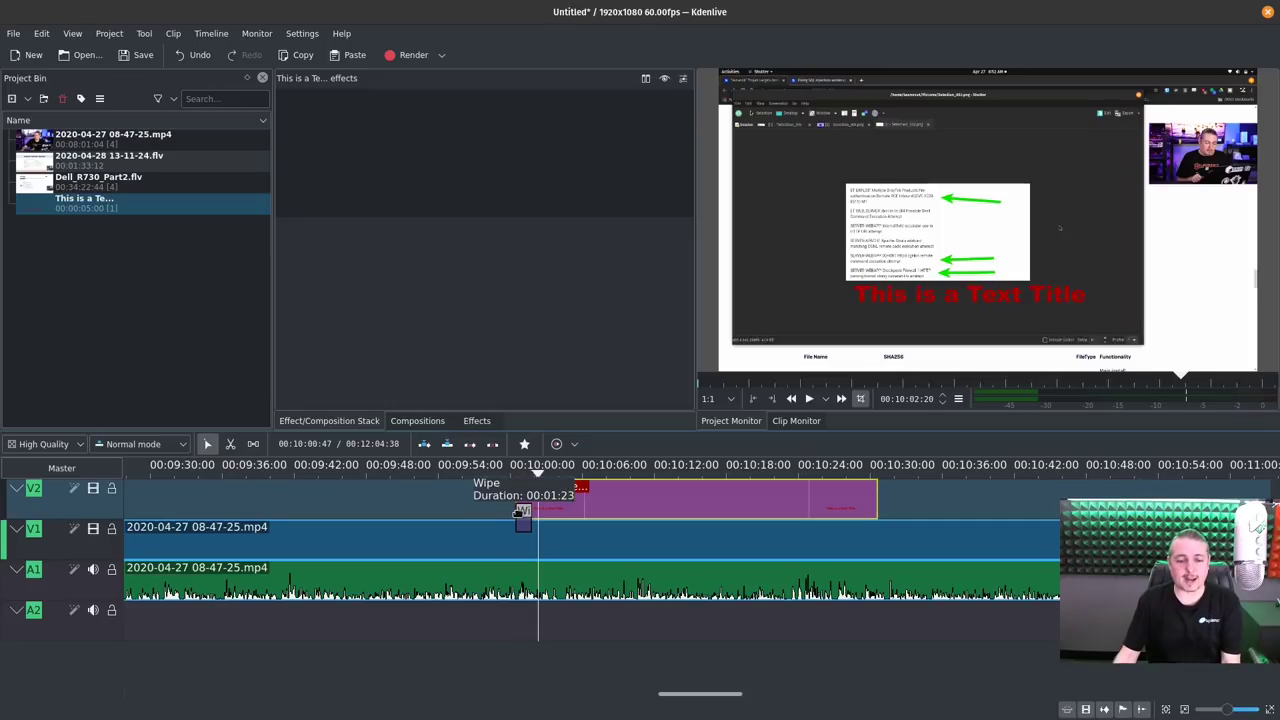
Delete the title clip and drop the presenter video onto V2/A2
{"action": "key", "text": "Delete"}
{"action": "left_click", "coordinate": [933, 493]}
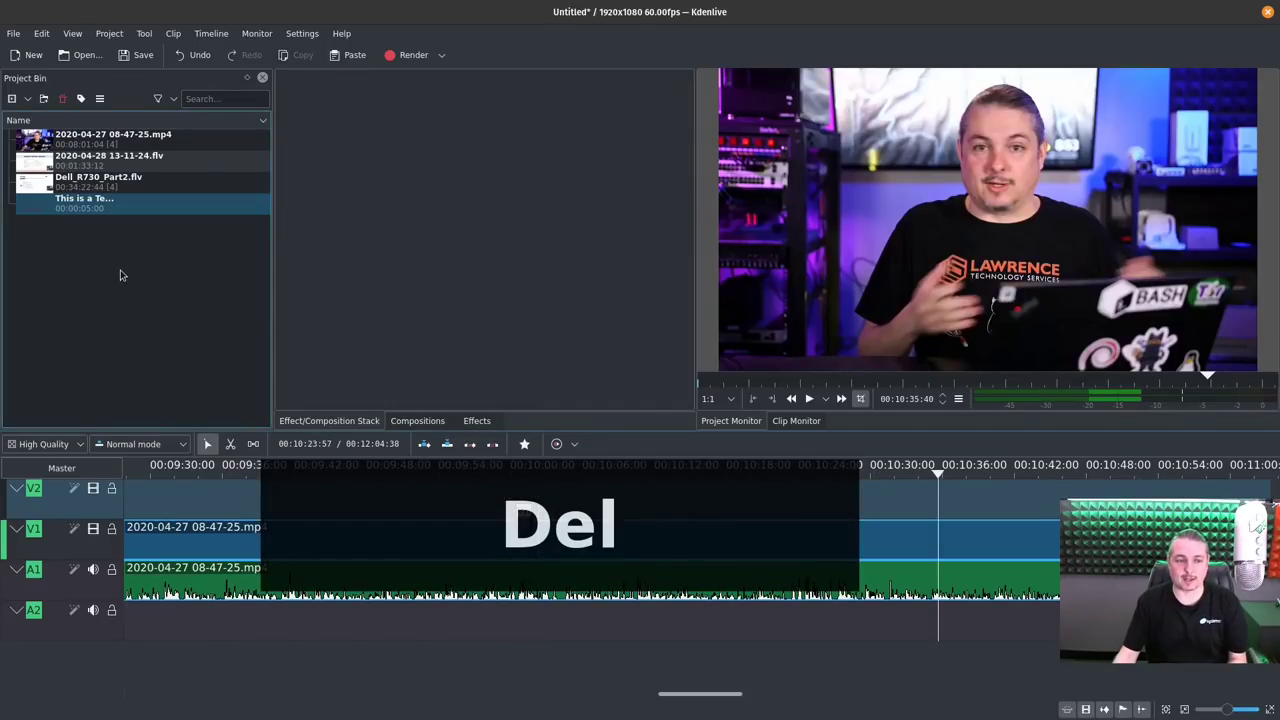
{"action": "left_click_drag", "start_coordinate": [158, 139], "coordinate": [514, 503]}
{"action": "scroll", "coordinate": [514, 503], "scroll_direction": "down", "scroll_amount": 5}
{"action": "left_click_drag", "start_coordinate": [1055, 540], "coordinate": [745, 540]}
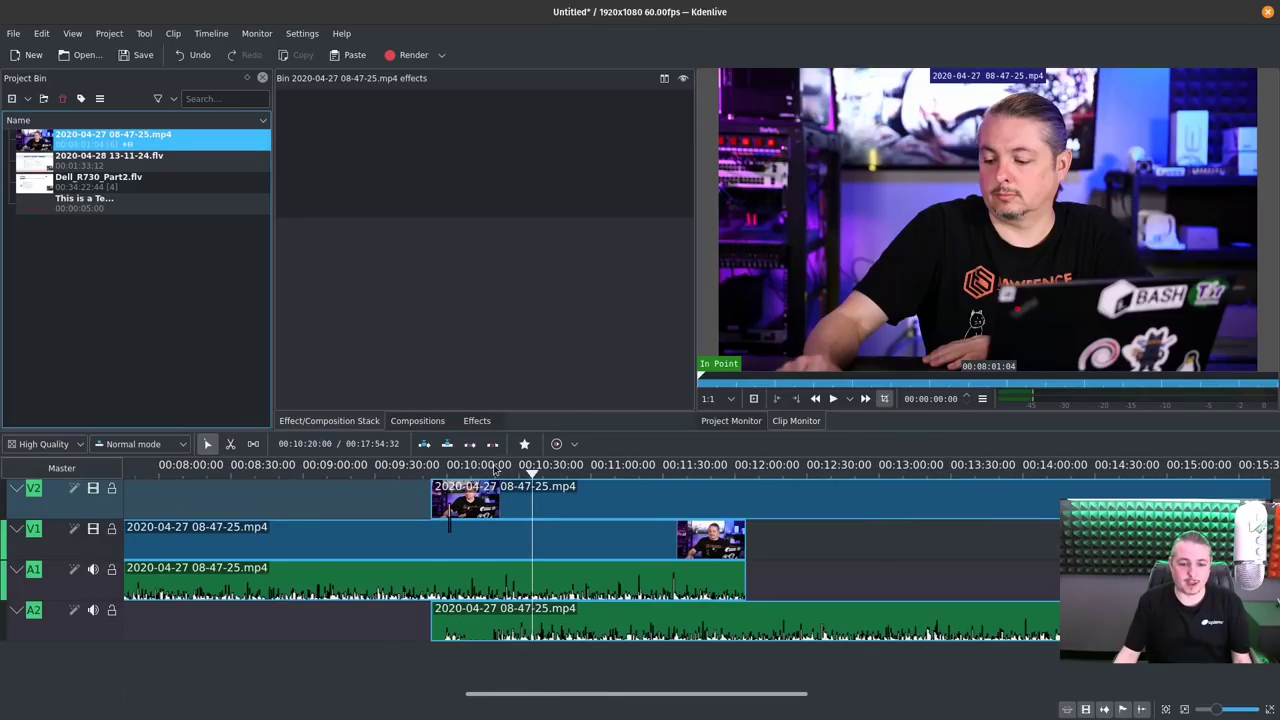
{"action": "left_click", "coordinate": [432, 468]}
{"action": "left_click_drag", "start_coordinate": [432, 468], "coordinate": [597, 496]}
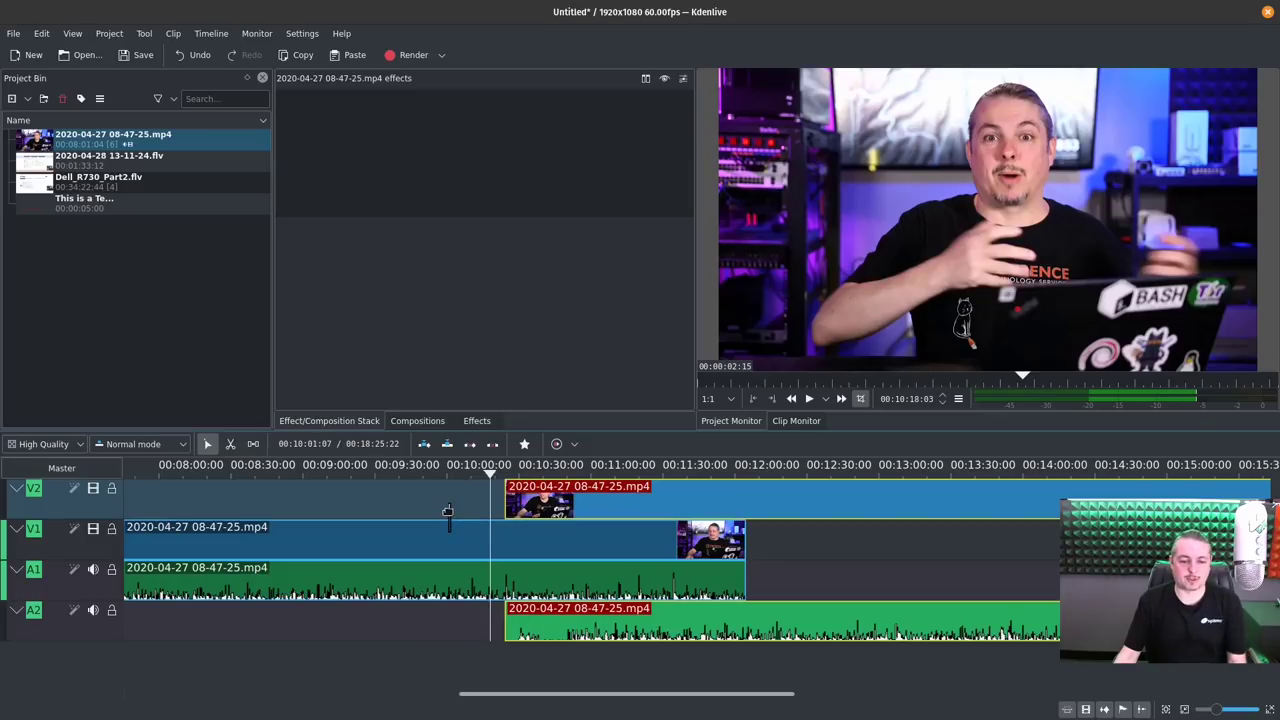
{"action": "key", "text": "Delete"}
Remove the duplicate presenter clip from V2 and A2
{"action": "left_click_drag", "start_coordinate": [938, 466], "coordinate": [620, 476]}
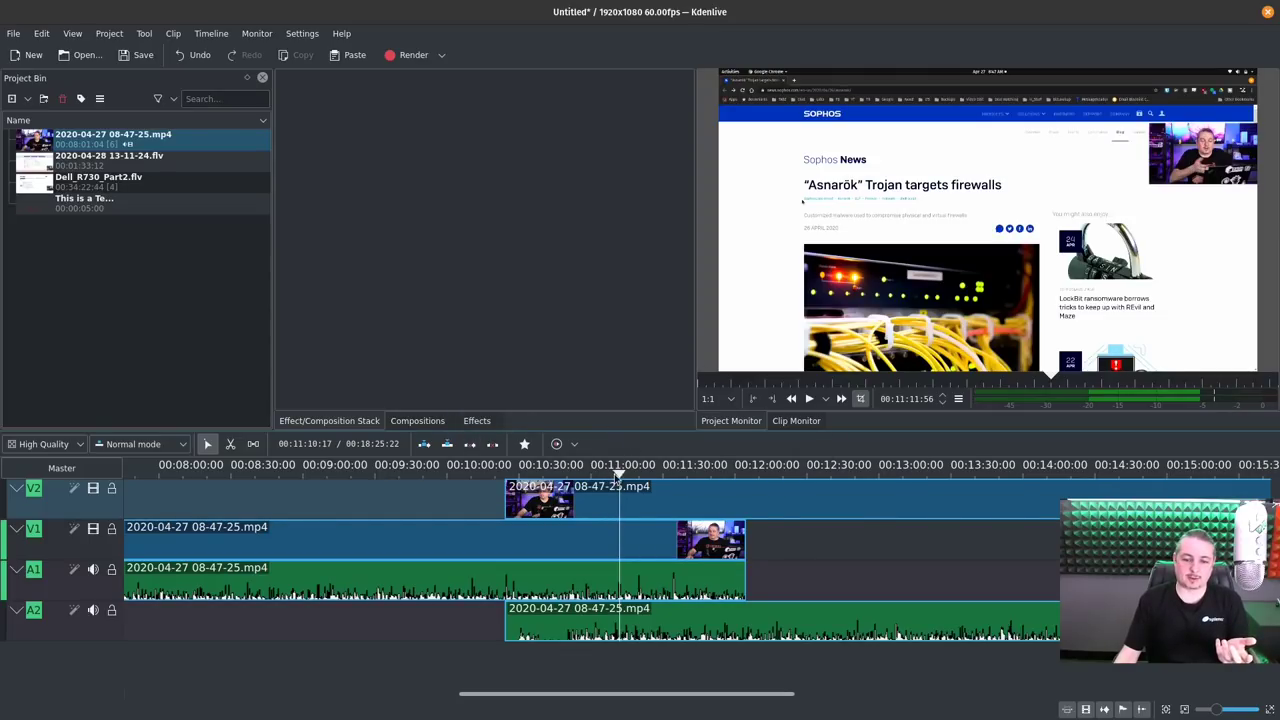
{"action": "left_click_drag", "start_coordinate": [620, 476], "coordinate": [480, 476]}
{"action": "left_click", "coordinate": [587, 505]}
{"action": "key", "text": "Delete"}
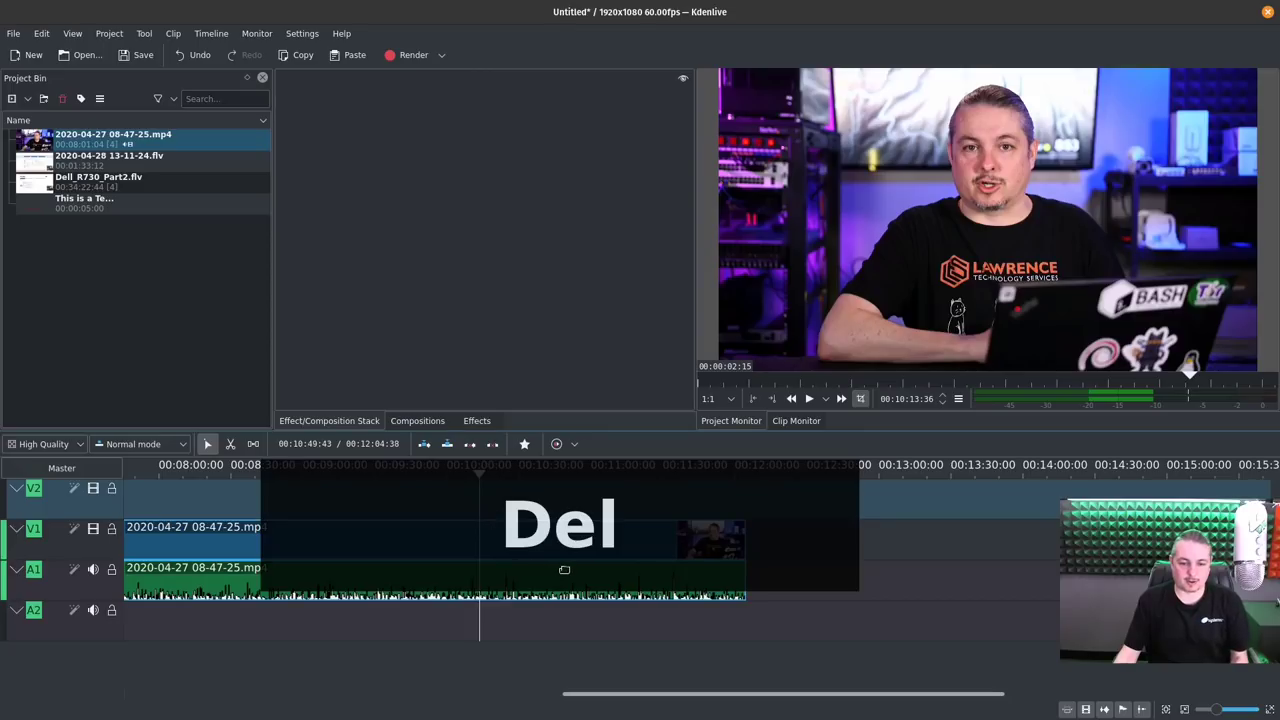
Cut the V1 presenter clip near 10:03 and move its later part up to V2/A2, overlapping
{"action": "left_click", "coordinate": [564, 569]}
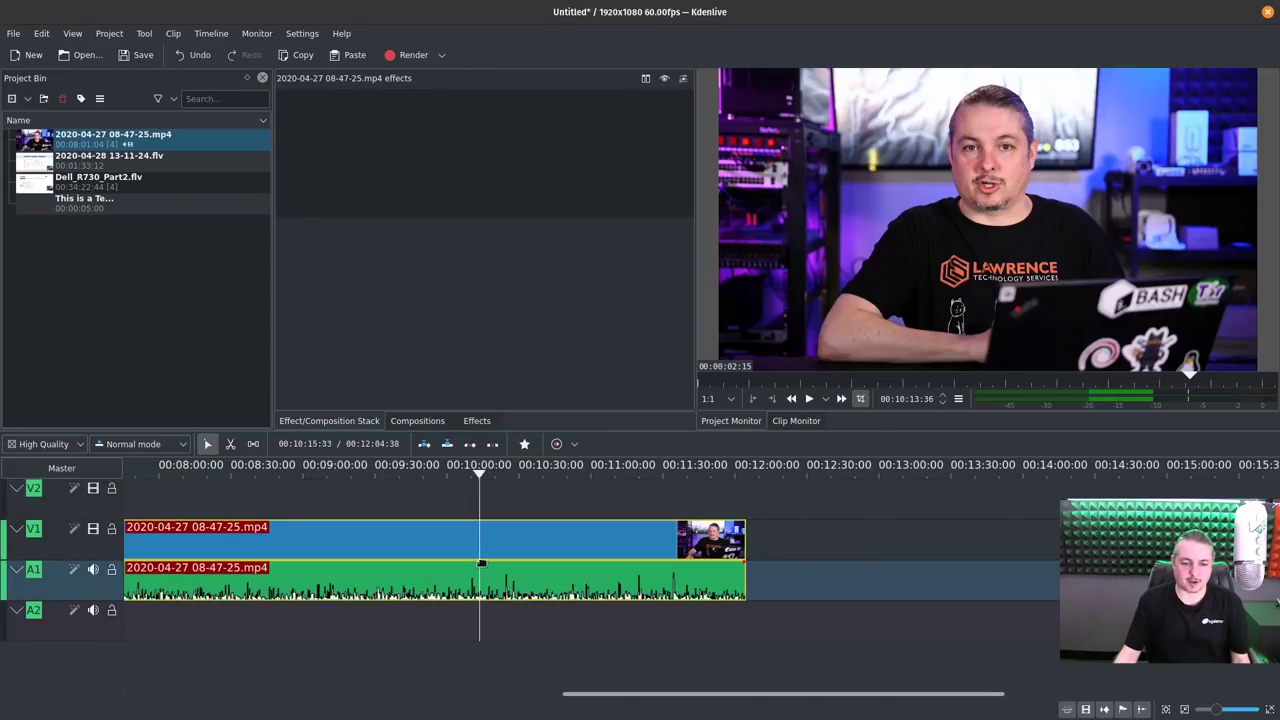
{"action": "scroll", "coordinate": [481, 563], "scroll_direction": "up", "scroll_amount": 2}
{"action": "mouse_move", "coordinate": [478, 497]}
{"action": "left_mouse_down"}
{"action": "mouse_move", "coordinate": [414, 497]}
{"action": "mouse_move", "coordinate": [464, 510]}
{"action": "left_mouse_up"}
{"action": "key", "text": "x"}
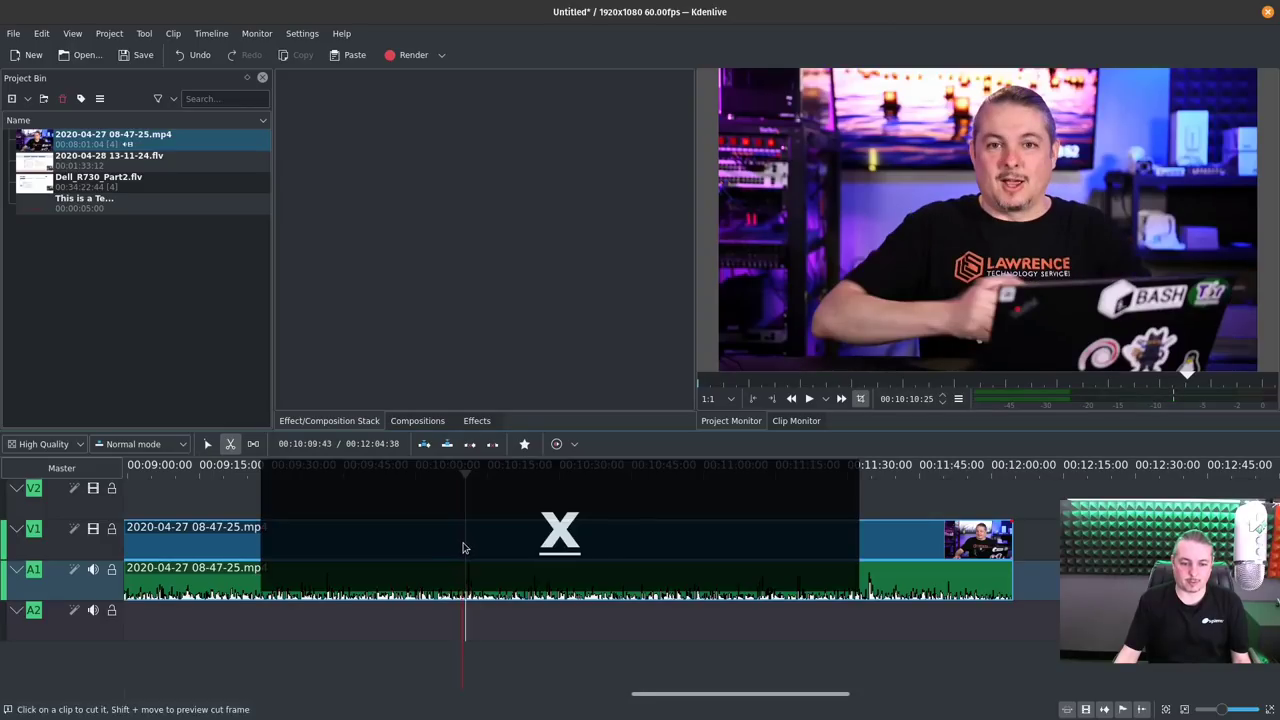
{"action": "key", "text": "s"}
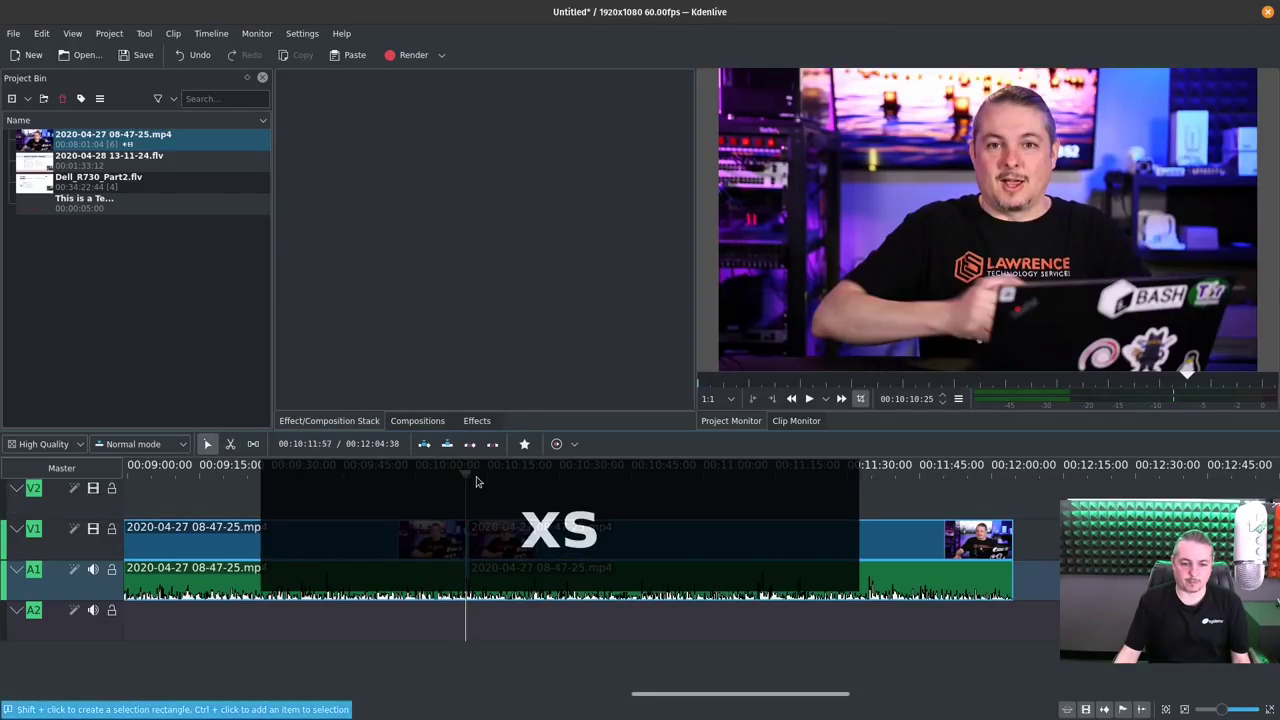
{"action": "left_click", "coordinate": [473, 482]}
{"action": "left_click_drag", "start_coordinate": [461, 479], "coordinate": [886, 512]}
{"action": "left_click_drag", "start_coordinate": [500, 530], "coordinate": [358, 495]}
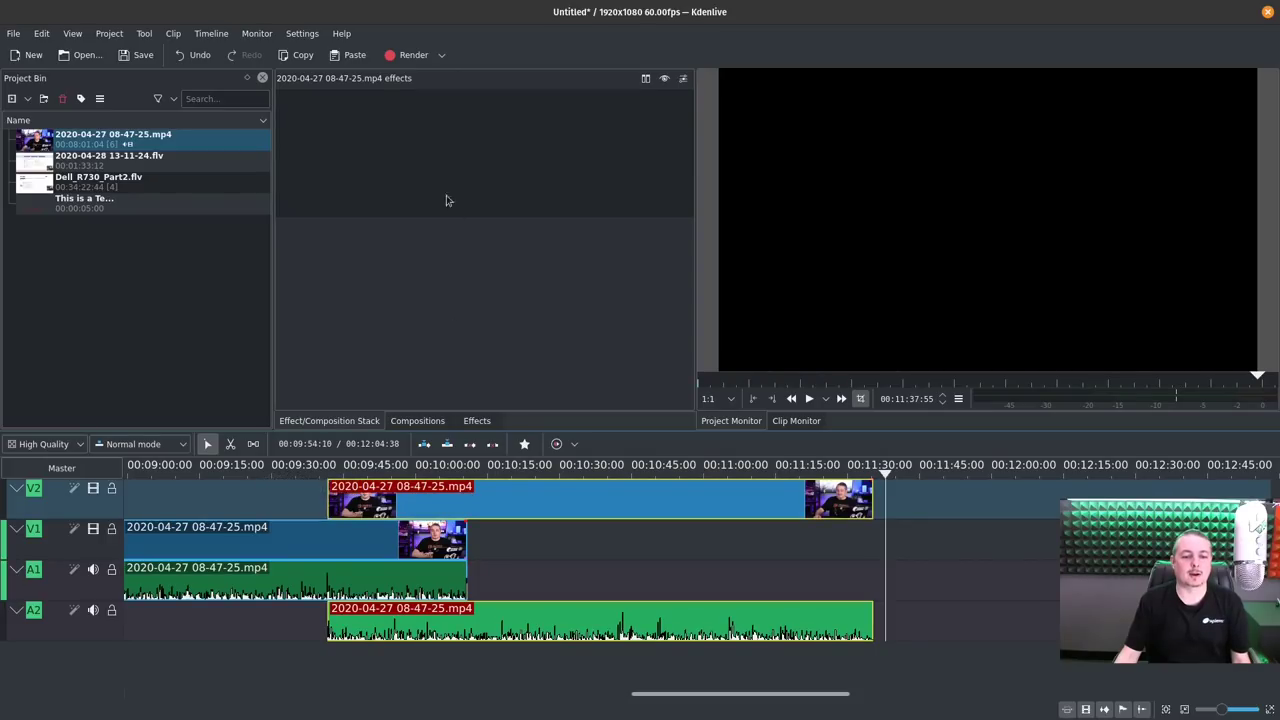
Search the effects for 'zoom' and drop Position and Zoom onto the V2 presenter clip
{"action": "left_click", "coordinate": [474, 423]}
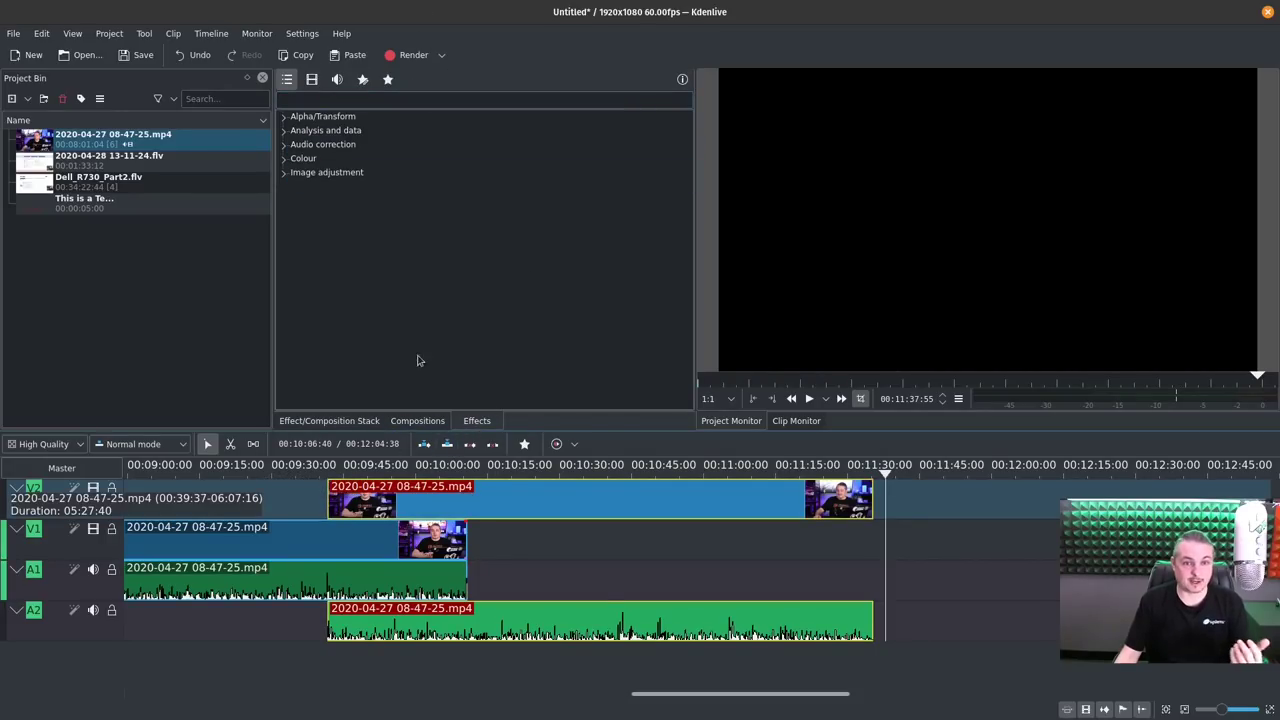
{"action": "left_click_drag", "start_coordinate": [330, 470], "coordinate": [438, 505]}
{"action": "left_click", "coordinate": [444, 101]}
{"action": "type", "text": "zoom"}
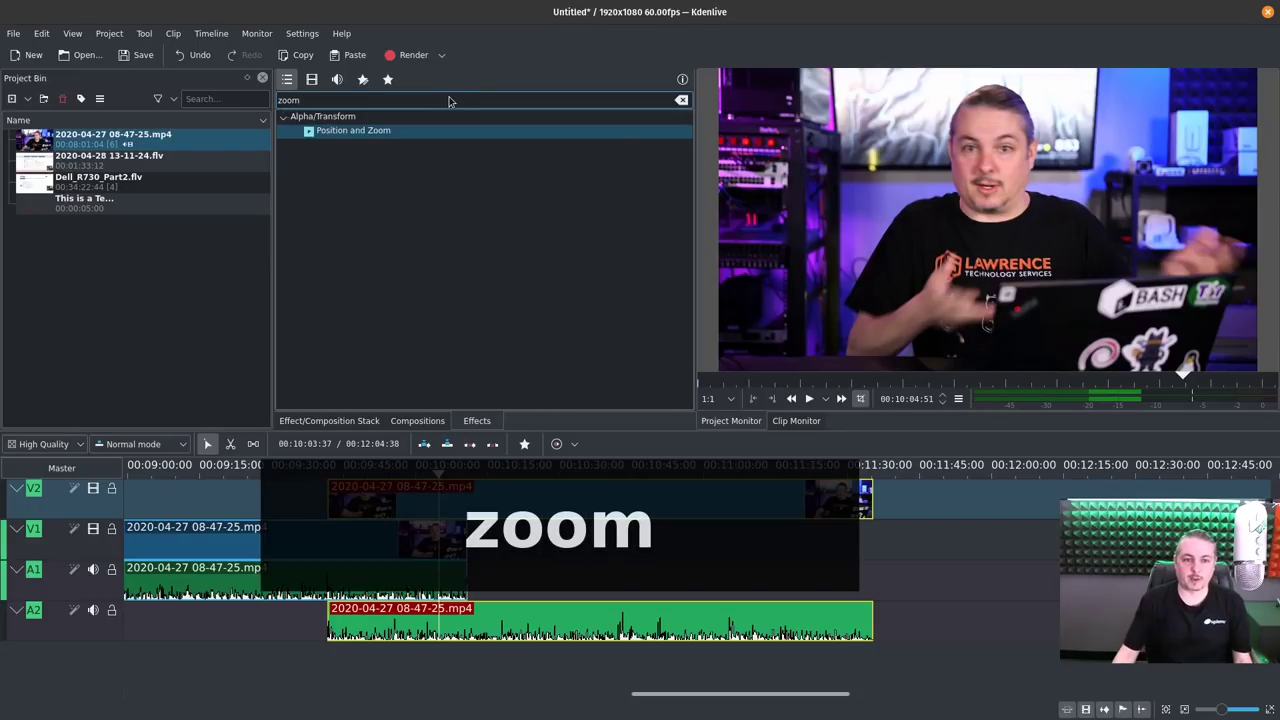
{"action": "left_click", "coordinate": [380, 133]}
{"action": "left_click_drag", "start_coordinate": [380, 138], "coordinate": [592, 506]}
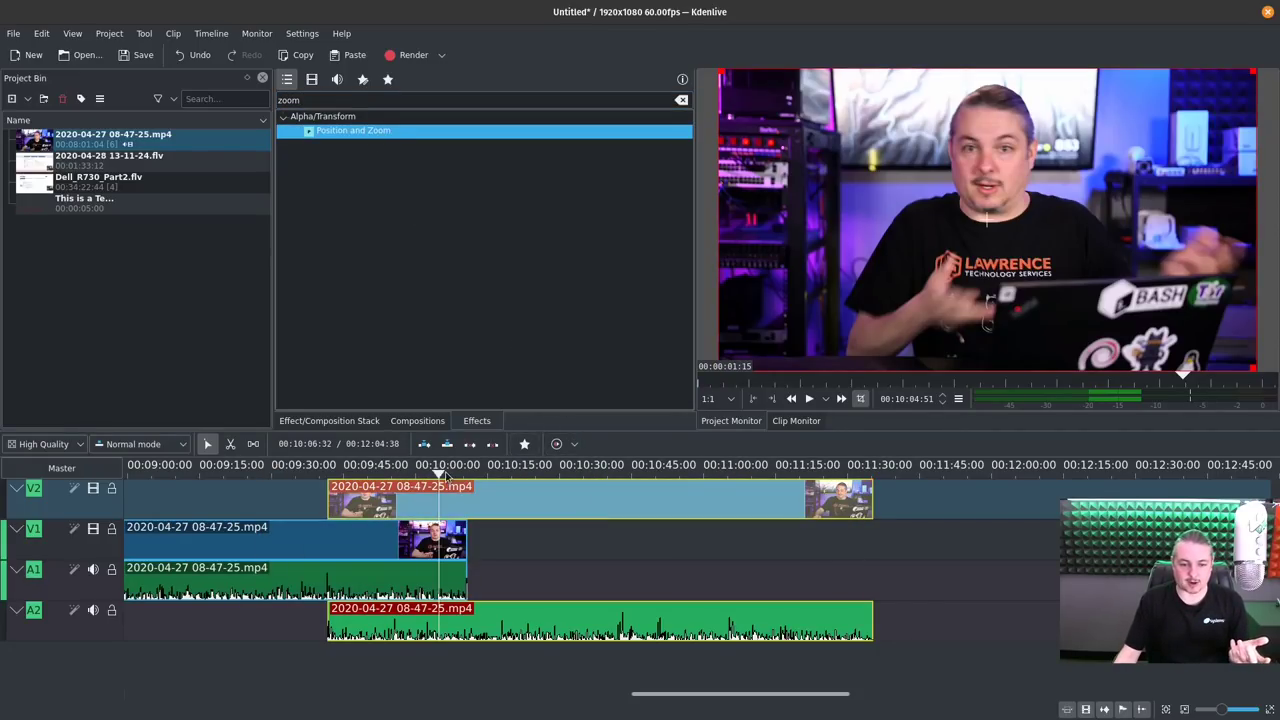
{"action": "left_click", "coordinate": [479, 470]}
{"action": "left_click", "coordinate": [500, 503]}
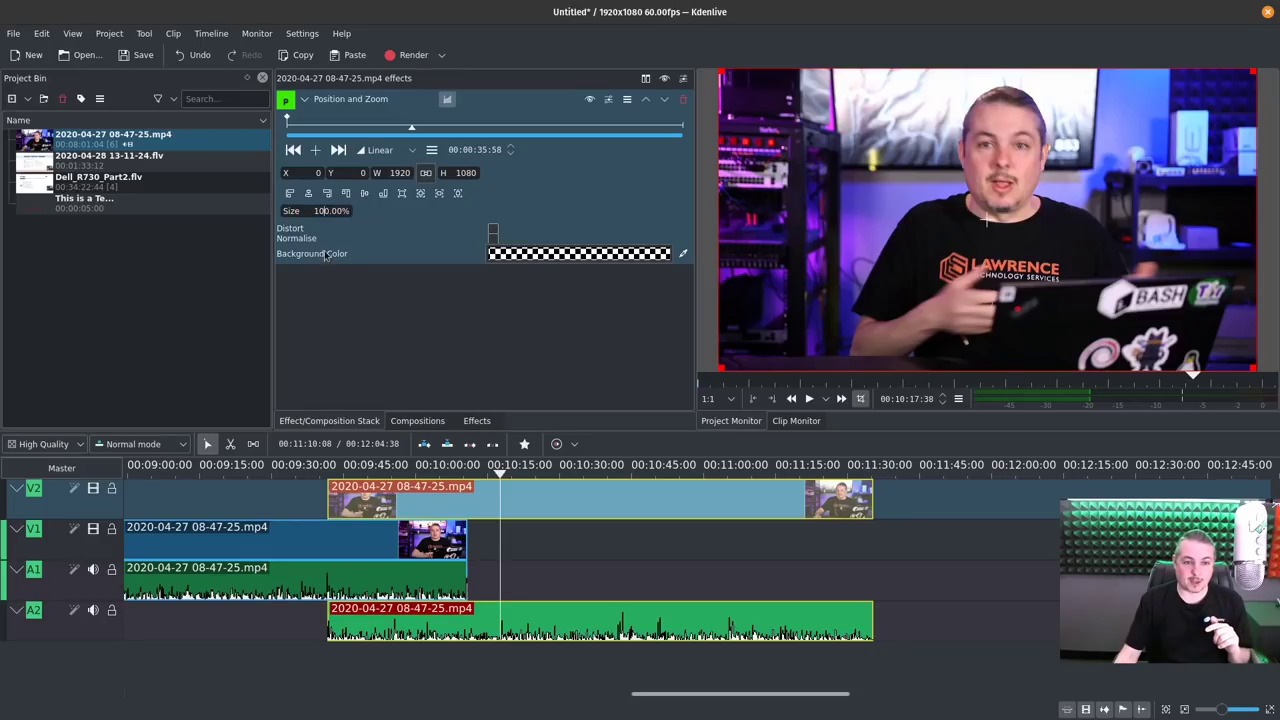
Set the Position and Zoom size of the V2 clip to 20%
{"action": "key", "text": "Left"}
{"action": "key", "text": "shift+Right"}
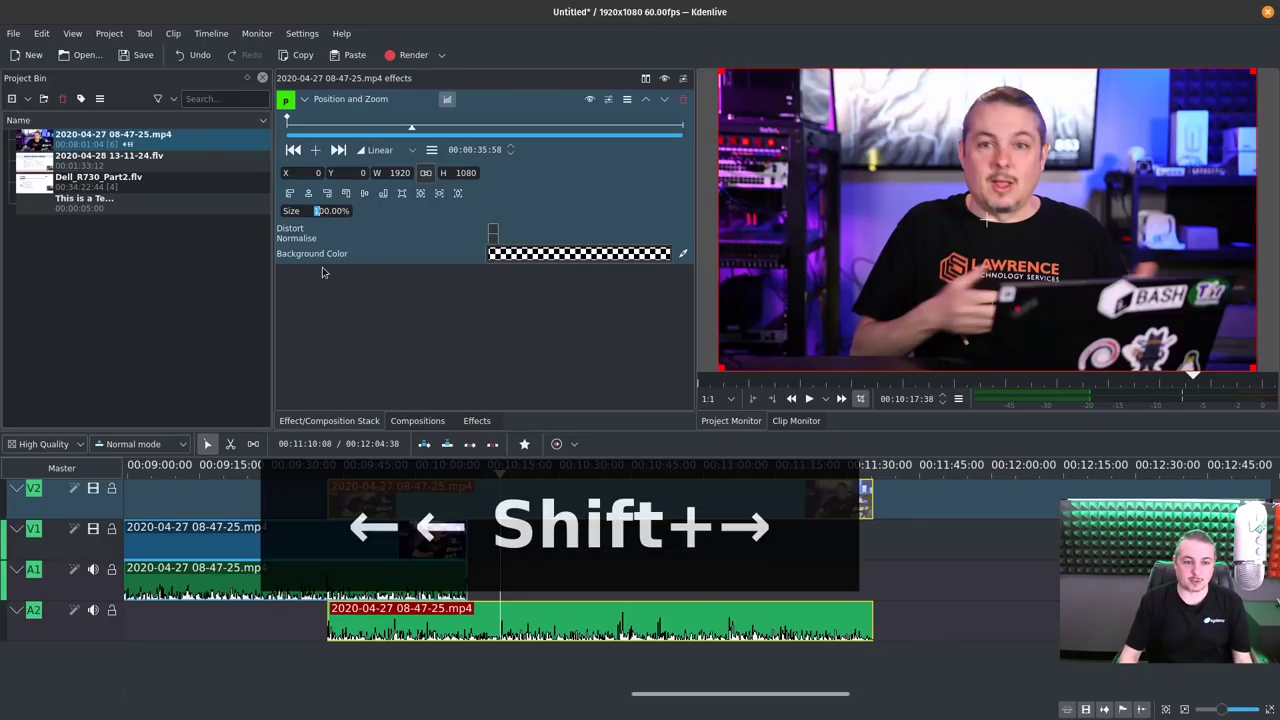
{"action": "key", "text": "shift+Right"}
{"action": "key", "text": "shift+Right"}
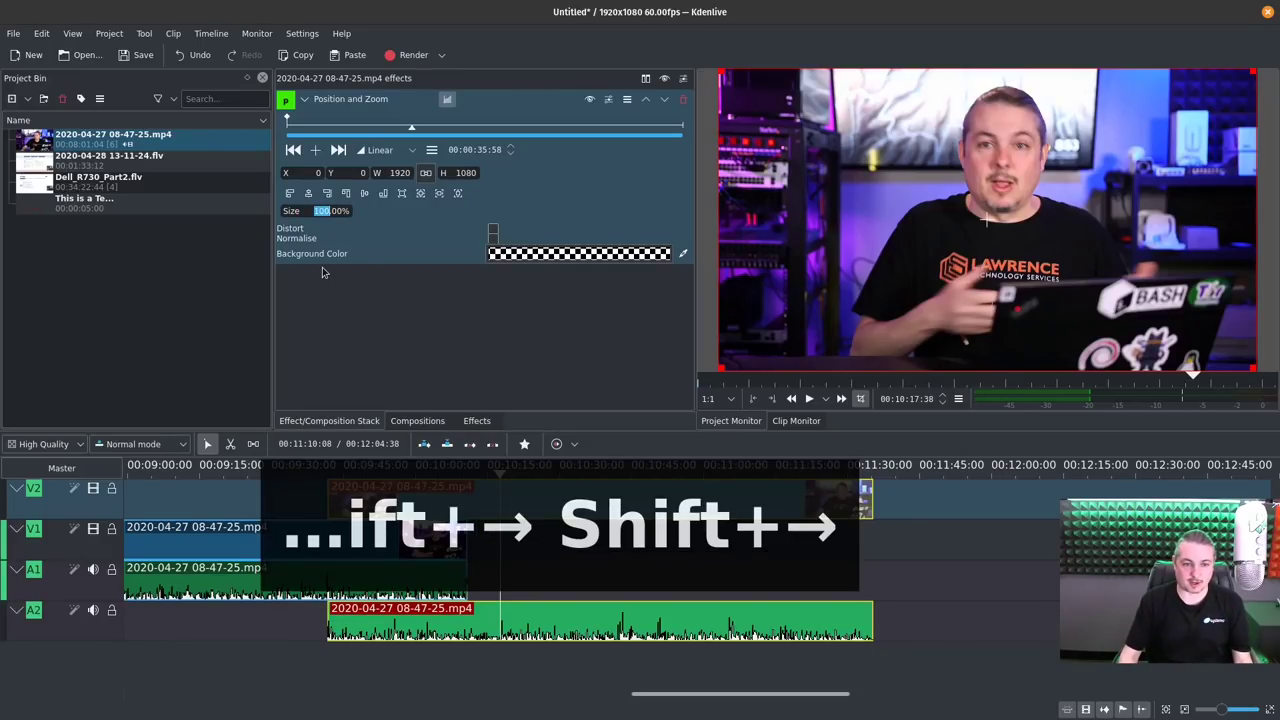
{"action": "type", "text": "20"}
{"action": "key", "text": "Return"}
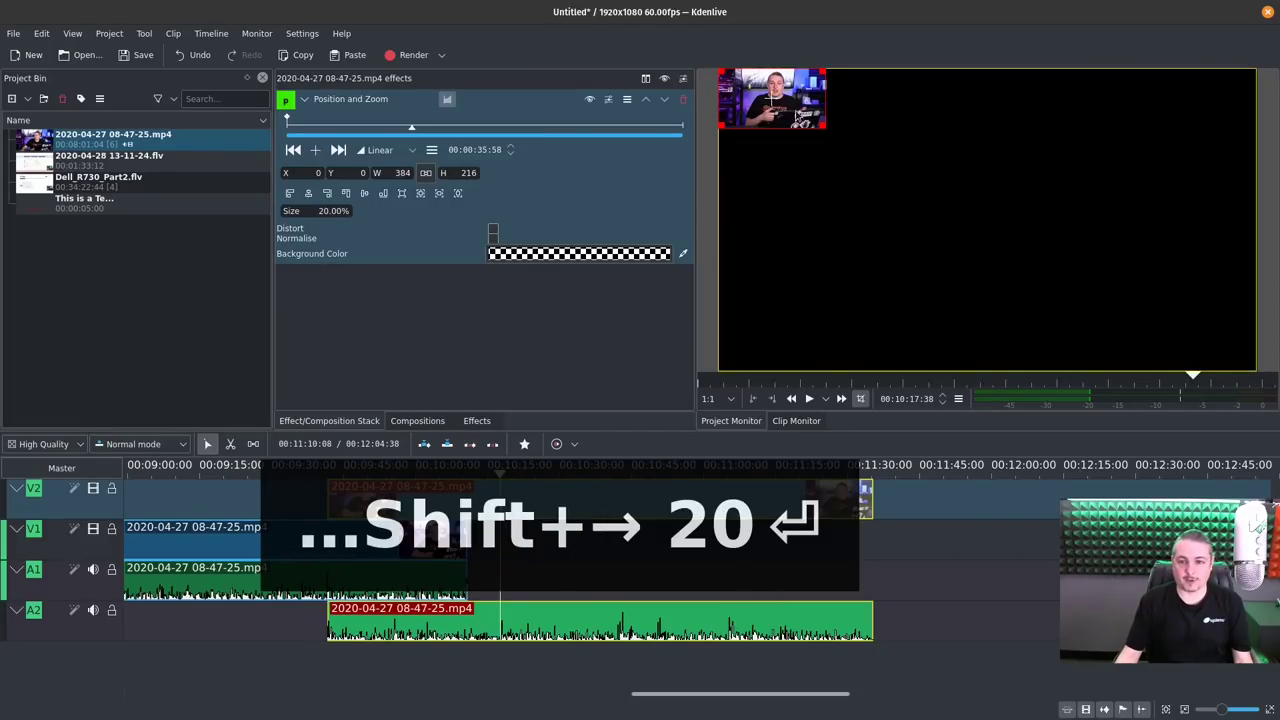
Move the inset to X 209, Y 339 and slide the overlay clip earlier
{"action": "left_click_drag", "start_coordinate": [770, 97], "coordinate": [829, 192]}
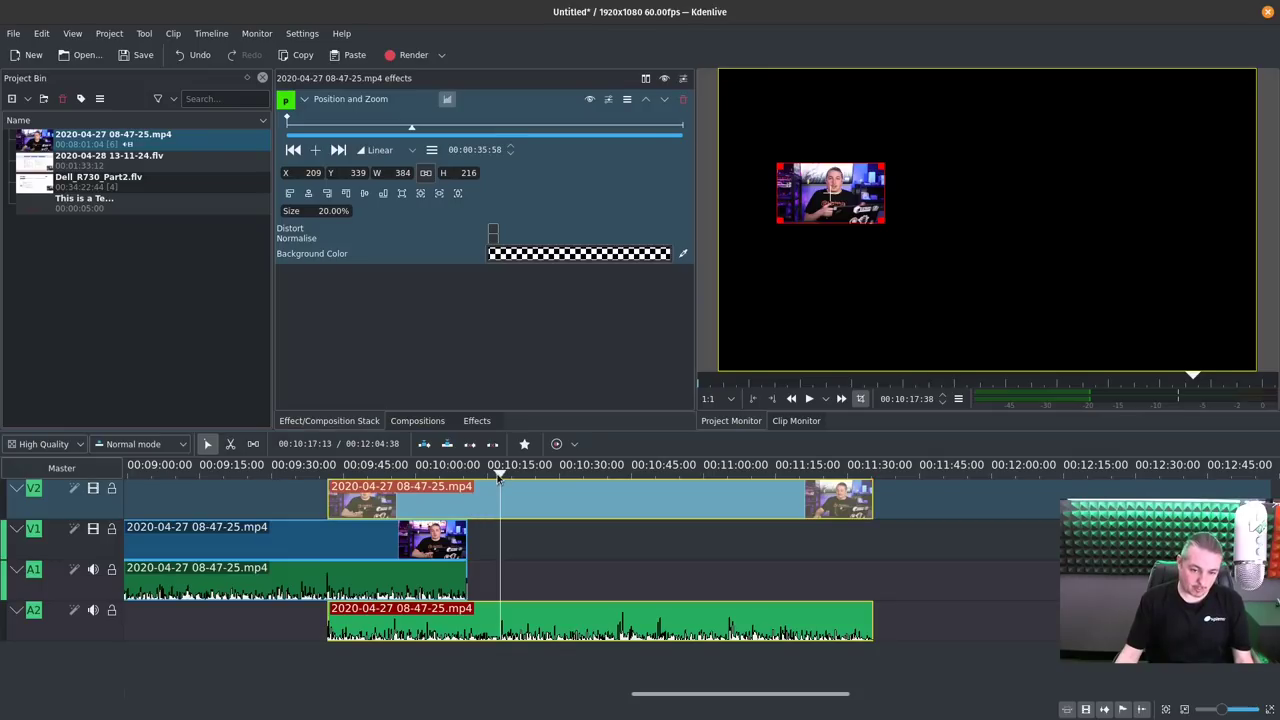
{"action": "left_click_drag", "start_coordinate": [499, 478], "coordinate": [345, 478]}
{"action": "left_click_drag", "start_coordinate": [460, 500], "coordinate": [534, 516]}
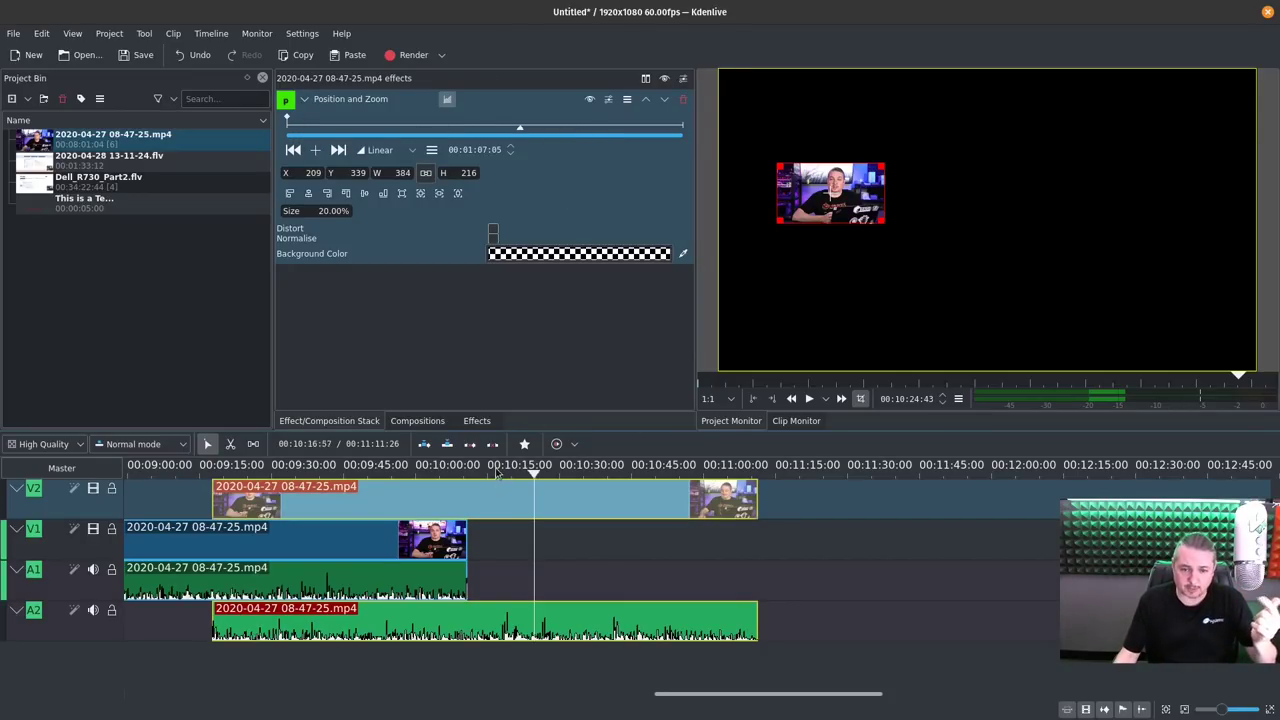
Add a Position and Zoom keyframe and set the first keyframe's size to 100
{"action": "left_click", "coordinate": [212, 476]}
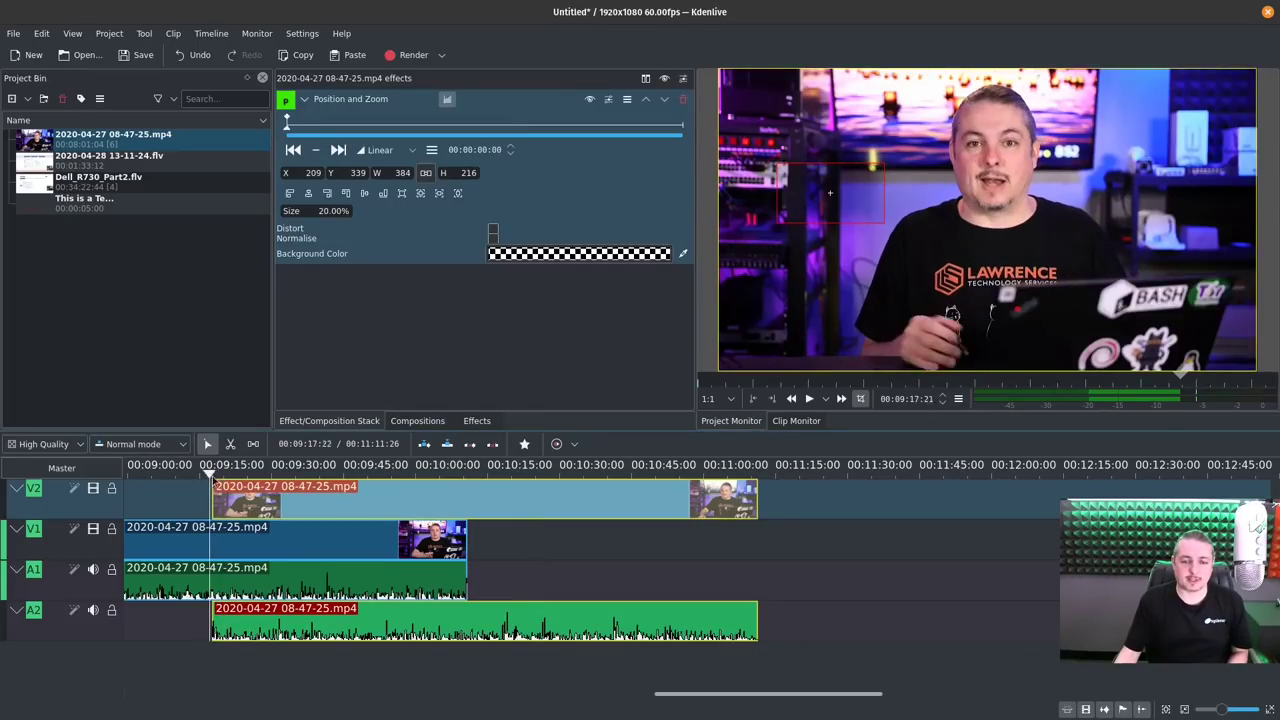
{"action": "left_click_drag", "start_coordinate": [212, 478], "coordinate": [424, 509]}
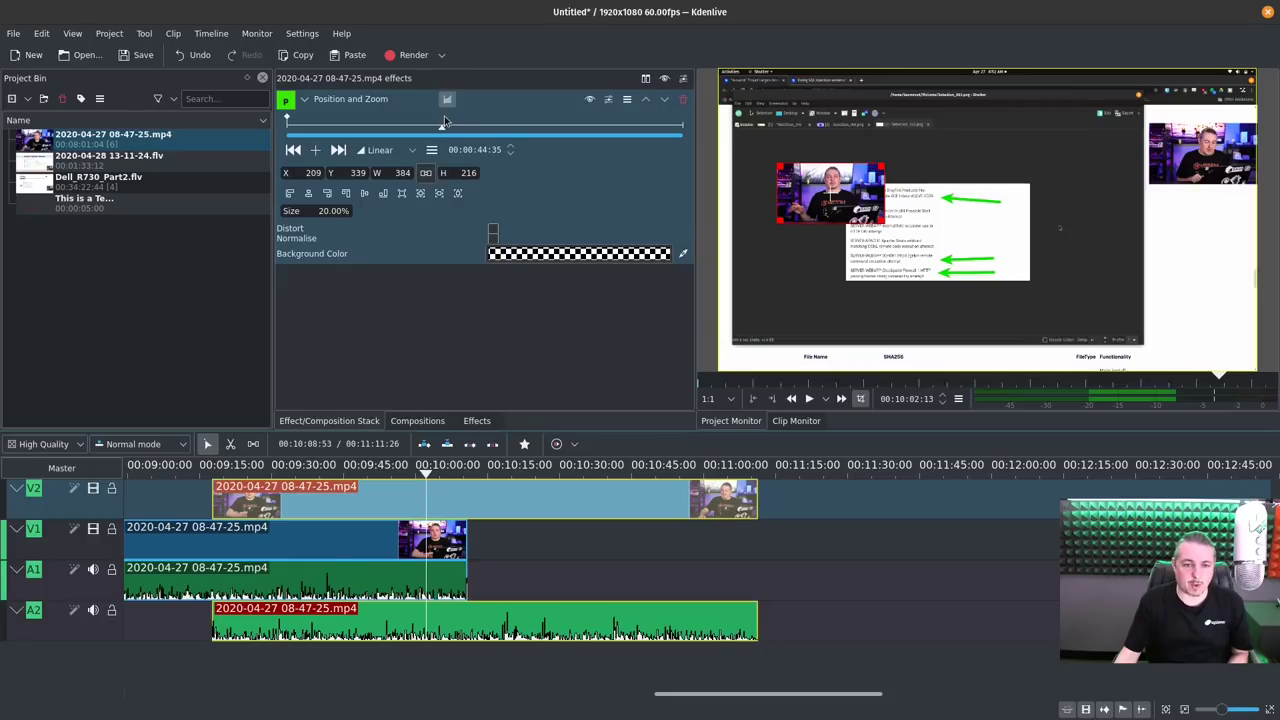
{"action": "double_click", "coordinate": [443, 125]}
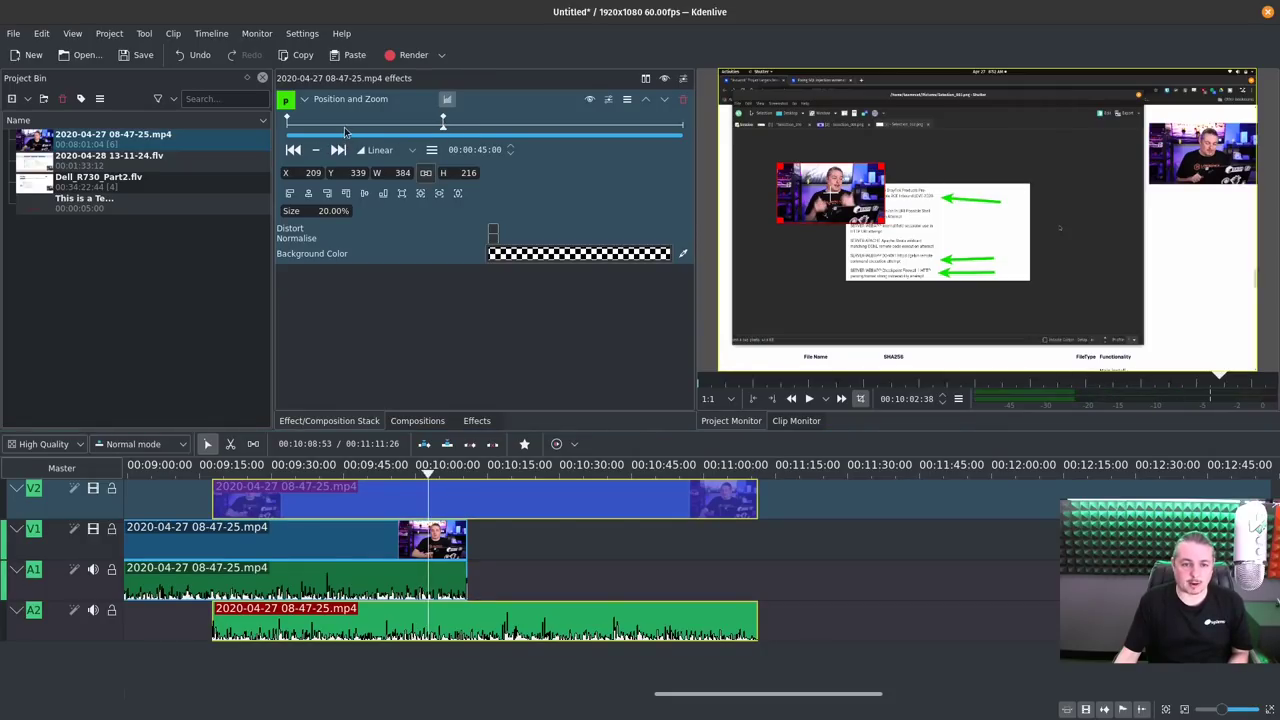
{"action": "left_click", "coordinate": [622, 124]}
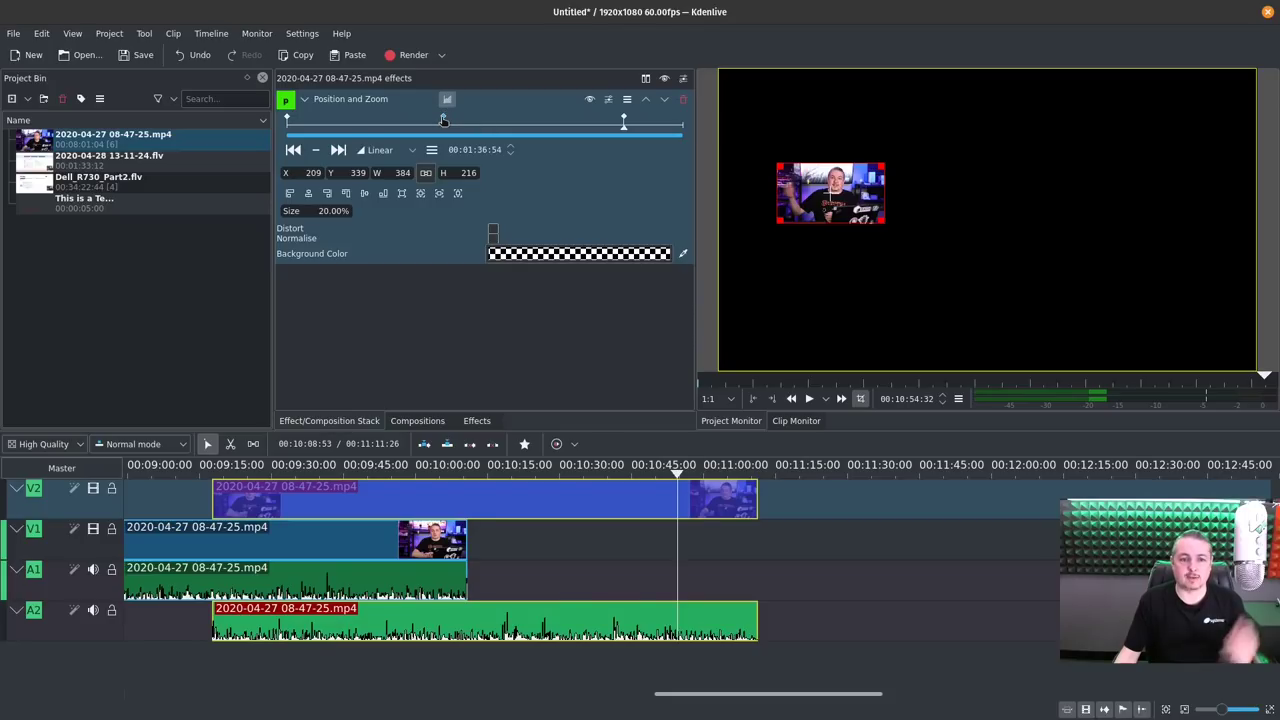
{"action": "left_click_drag", "start_coordinate": [622, 133], "coordinate": [268, 133]}
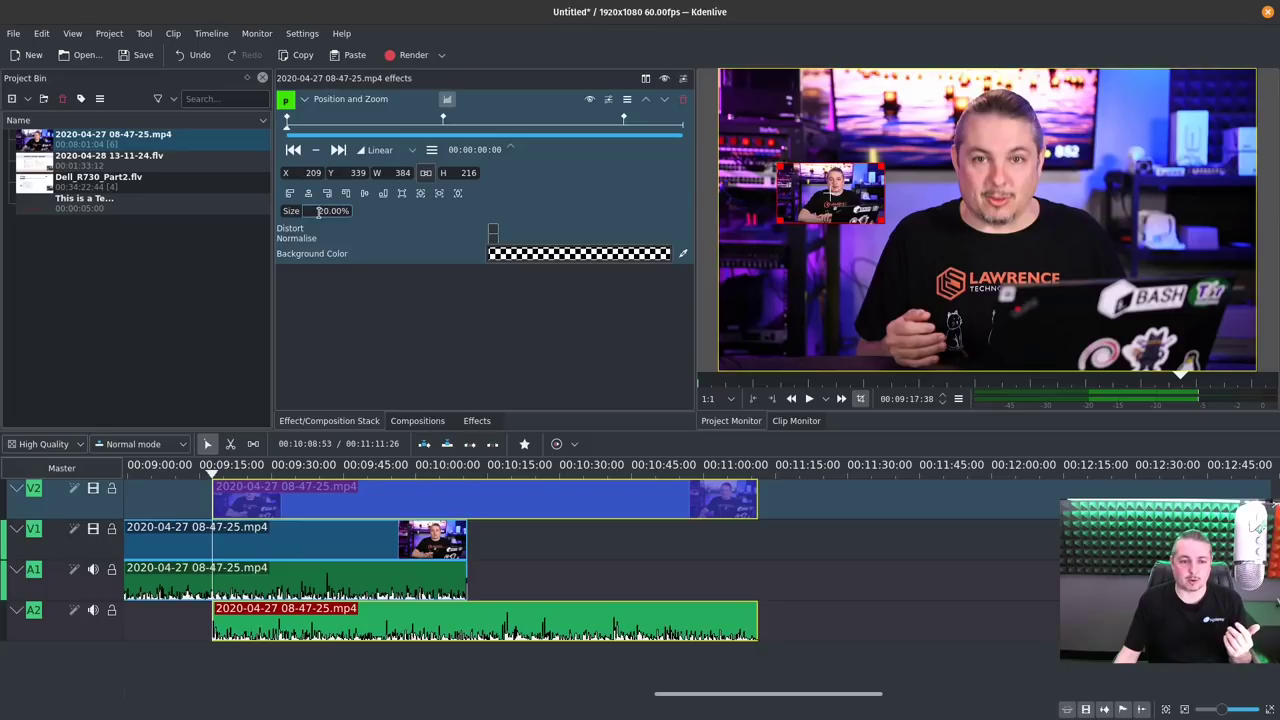
{"action": "type", "text": "100"}
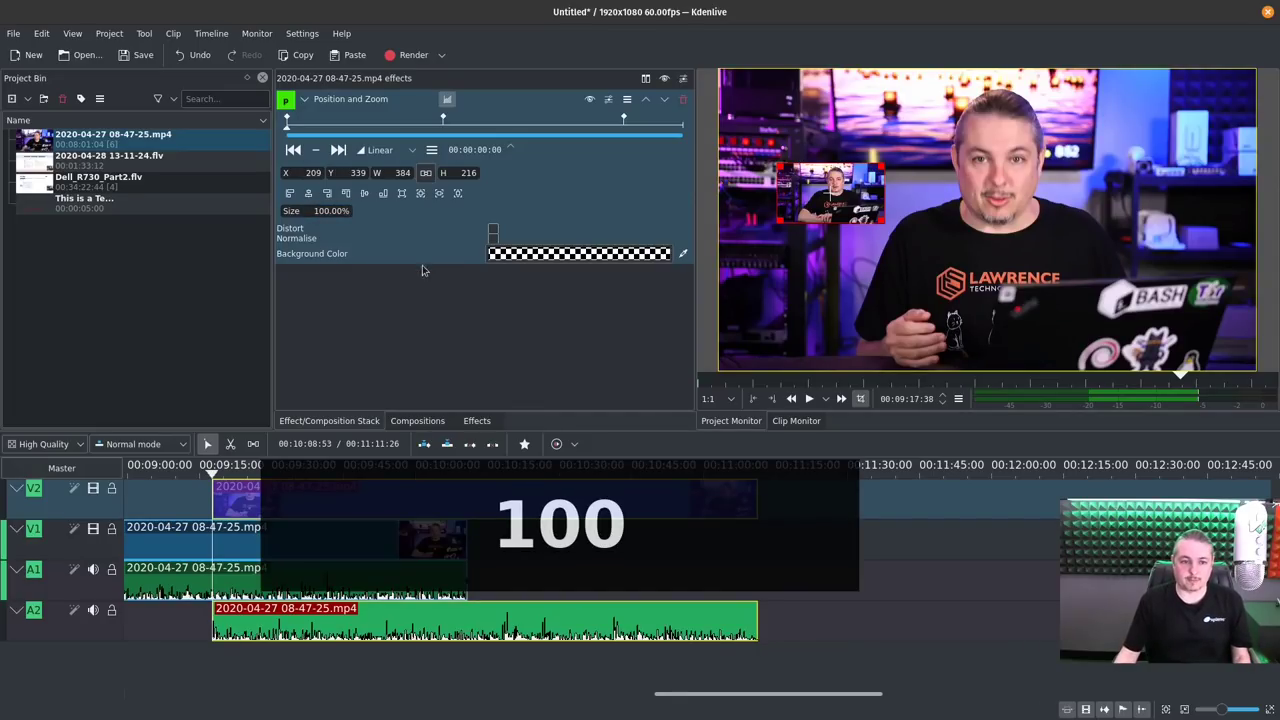
Play back the overlay to preview the shrink from full frame to the inset
{"action": "left_click", "coordinate": [445, 118]}
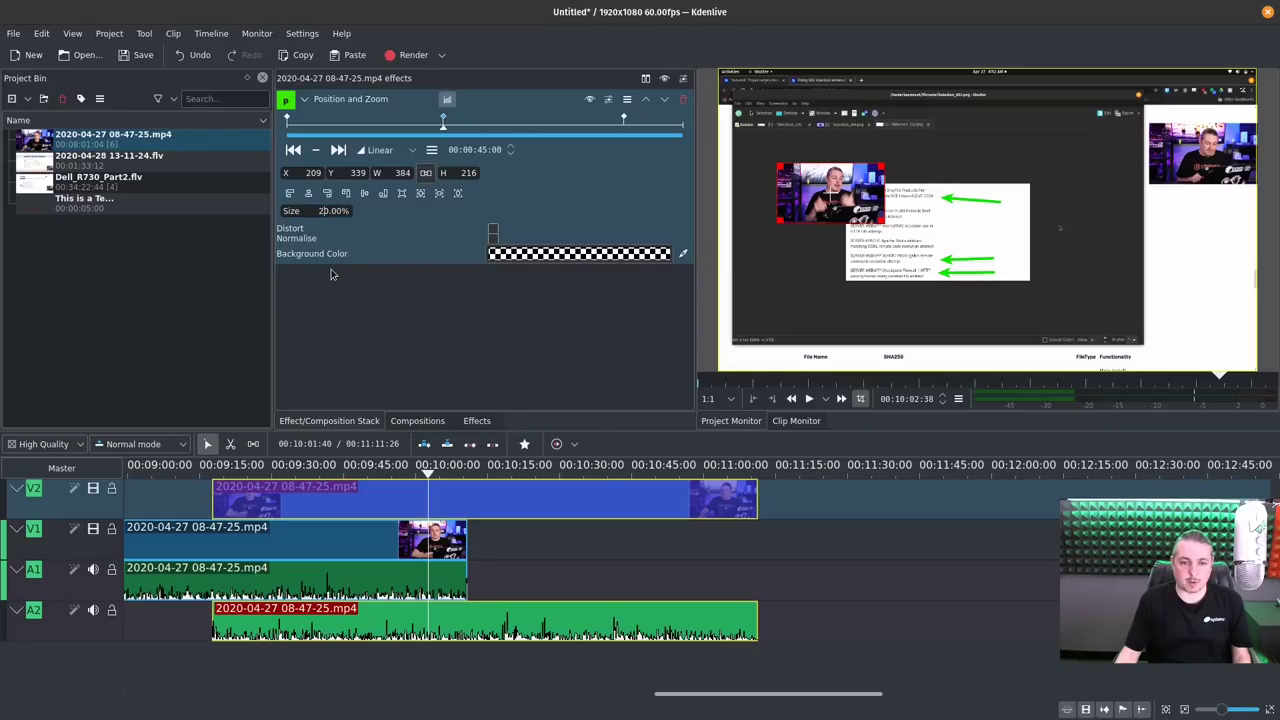
{"action": "left_click", "coordinate": [207, 470]}
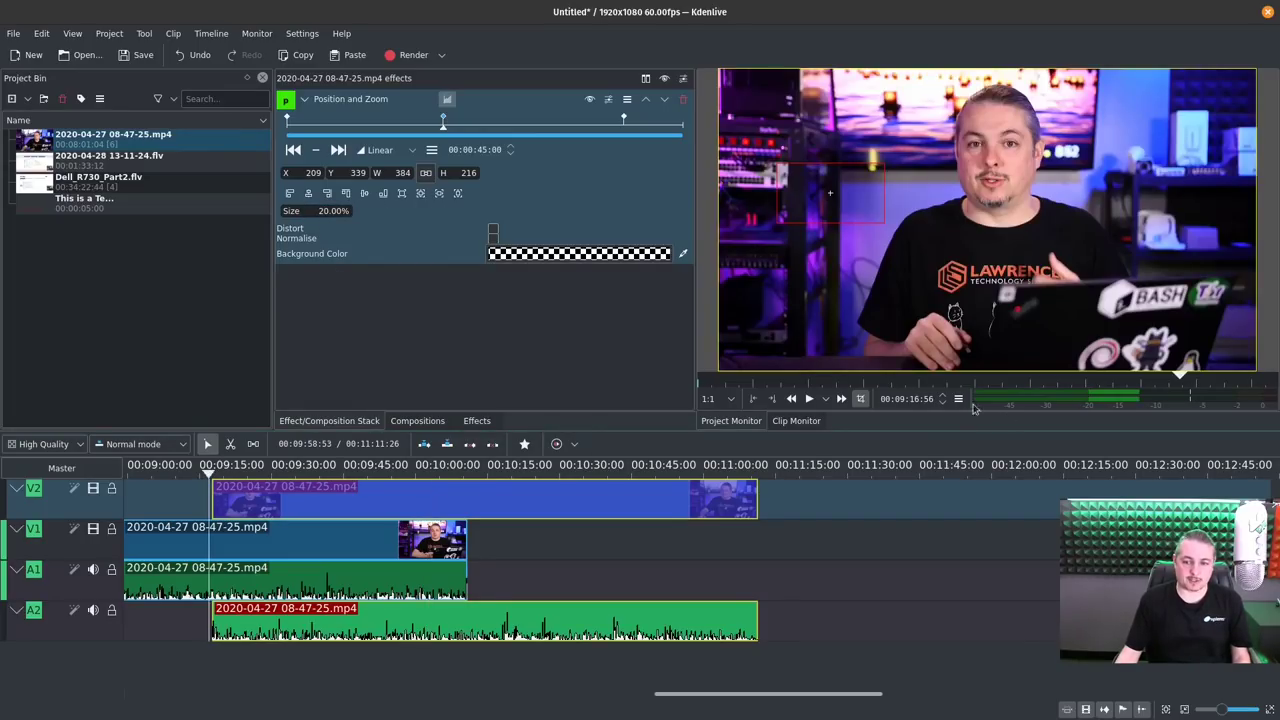
{"action": "left_click", "coordinate": [810, 399]}
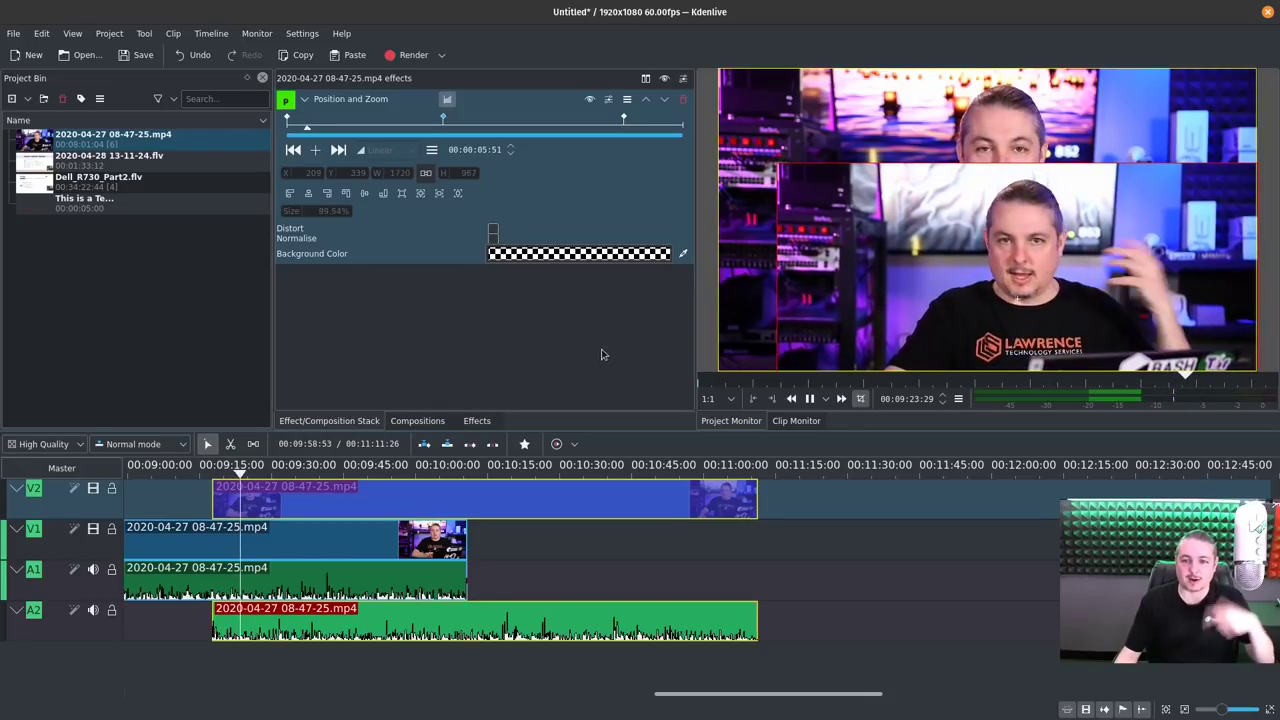
{"action": "key", "text": "space"}
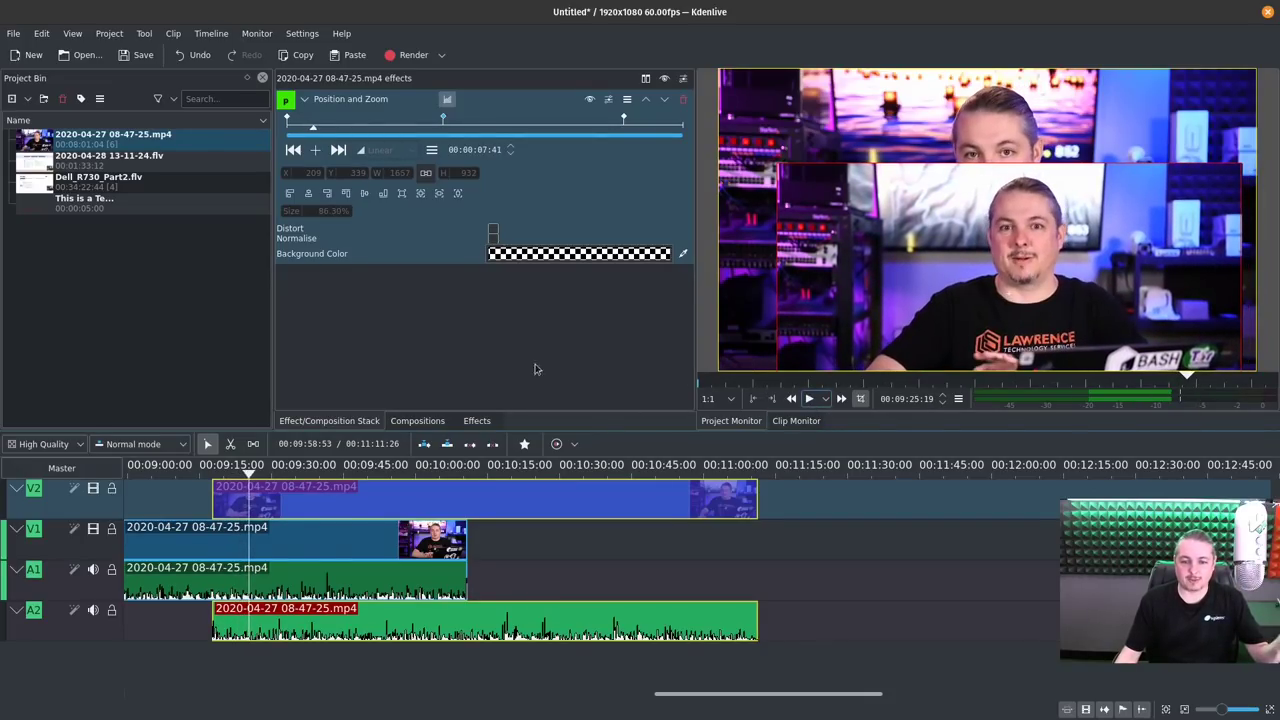
{"action": "left_click_drag", "start_coordinate": [313, 131], "coordinate": [287, 130]}
Move the 20% keyframe to about six seconds and preview the faster shrink
{"action": "left_click_drag", "start_coordinate": [446, 119], "coordinate": [307, 122]}
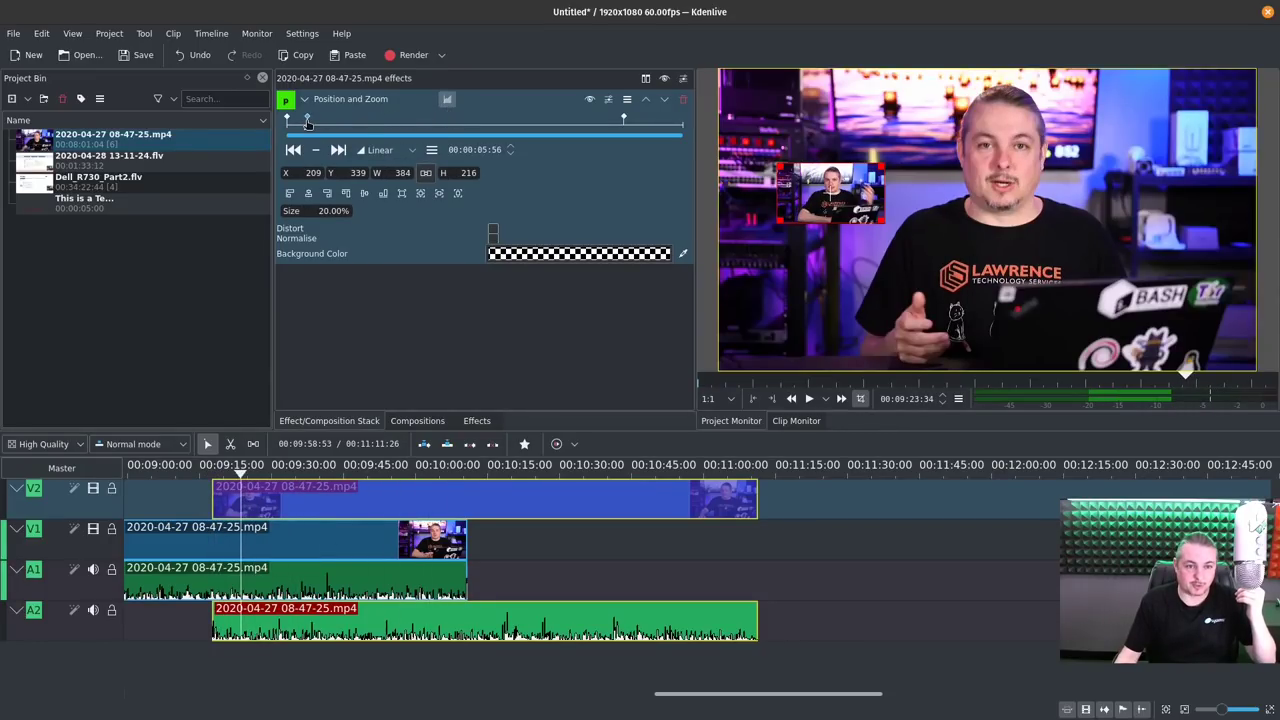
{"action": "left_click", "coordinate": [205, 468]}
{"action": "left_click", "coordinate": [810, 398]}
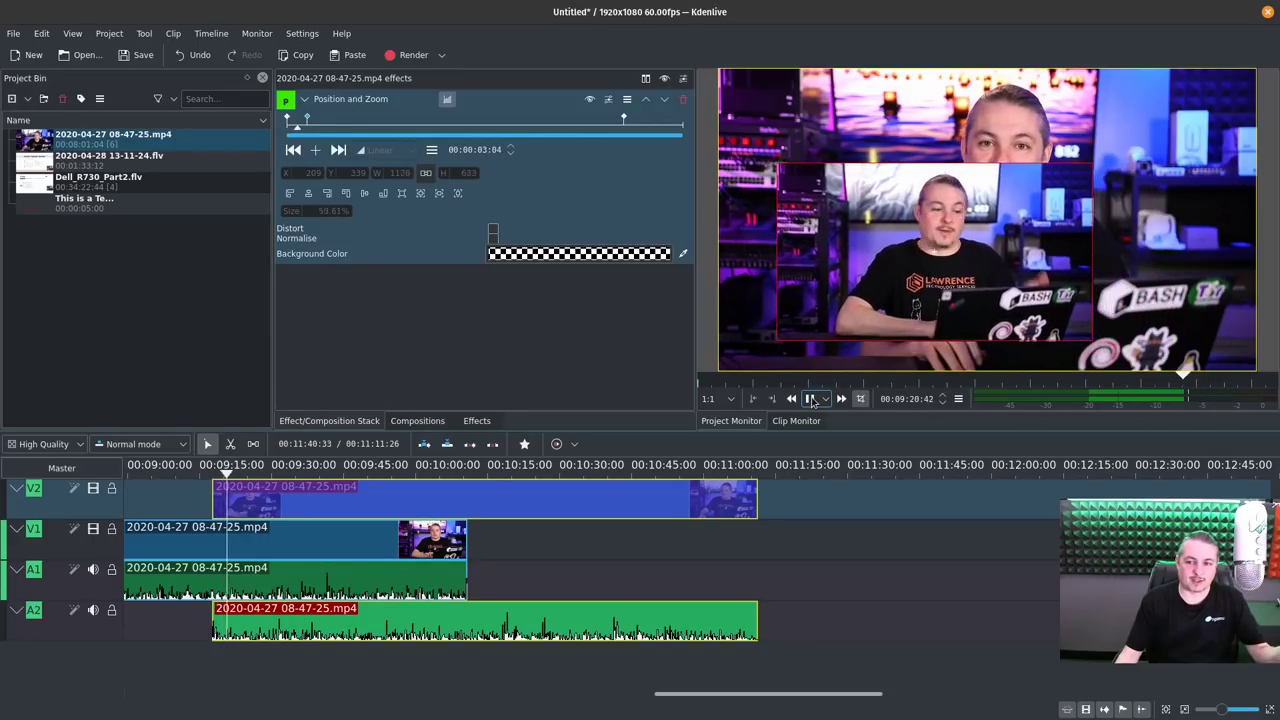
{"action": "left_click", "coordinate": [810, 398]}
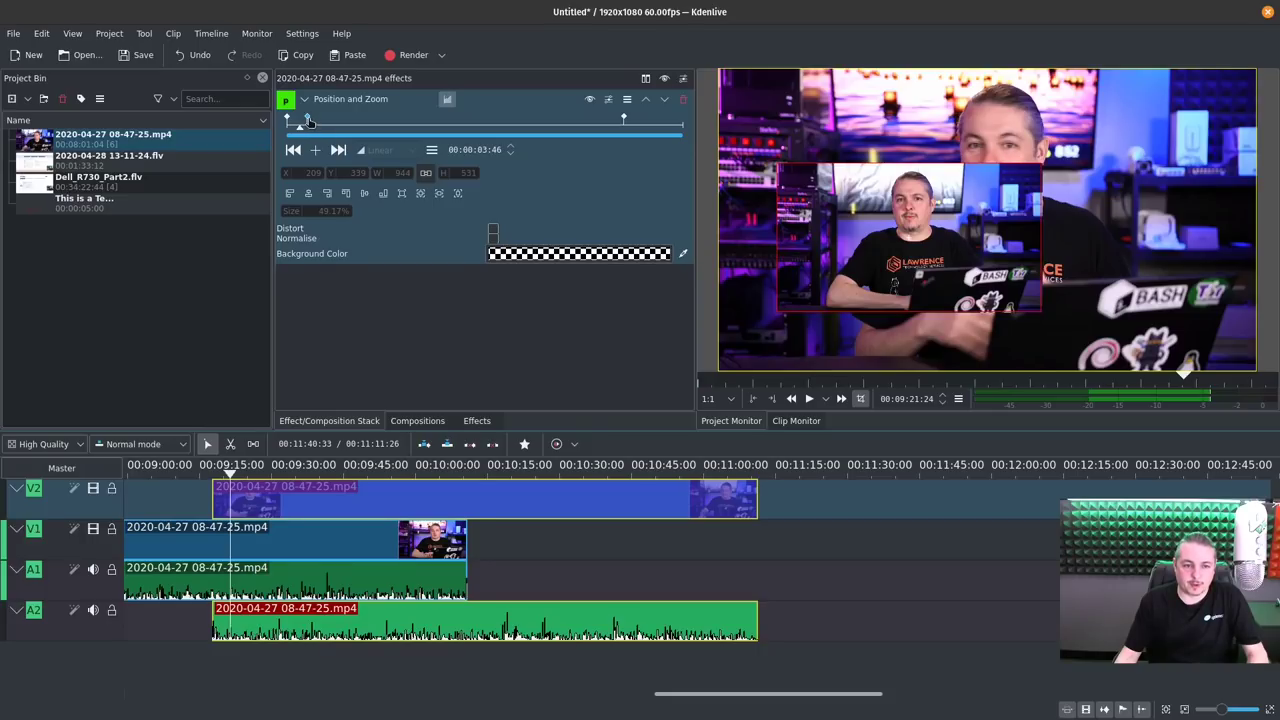
Shift the 20% keyframe earlier to 00:00:02:29 and preview the animation
{"action": "left_click_drag", "start_coordinate": [309, 121], "coordinate": [294, 122]}
{"action": "left_click", "coordinate": [209, 474]}
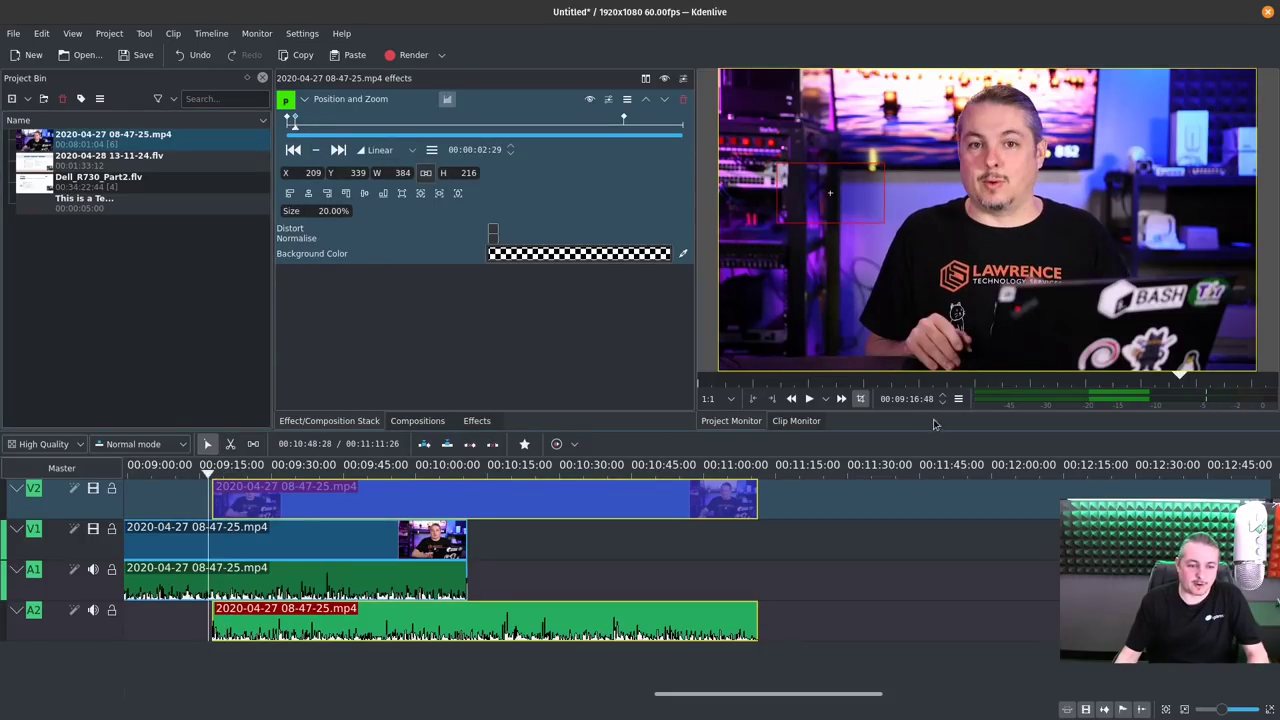
{"action": "left_click", "coordinate": [803, 400]}
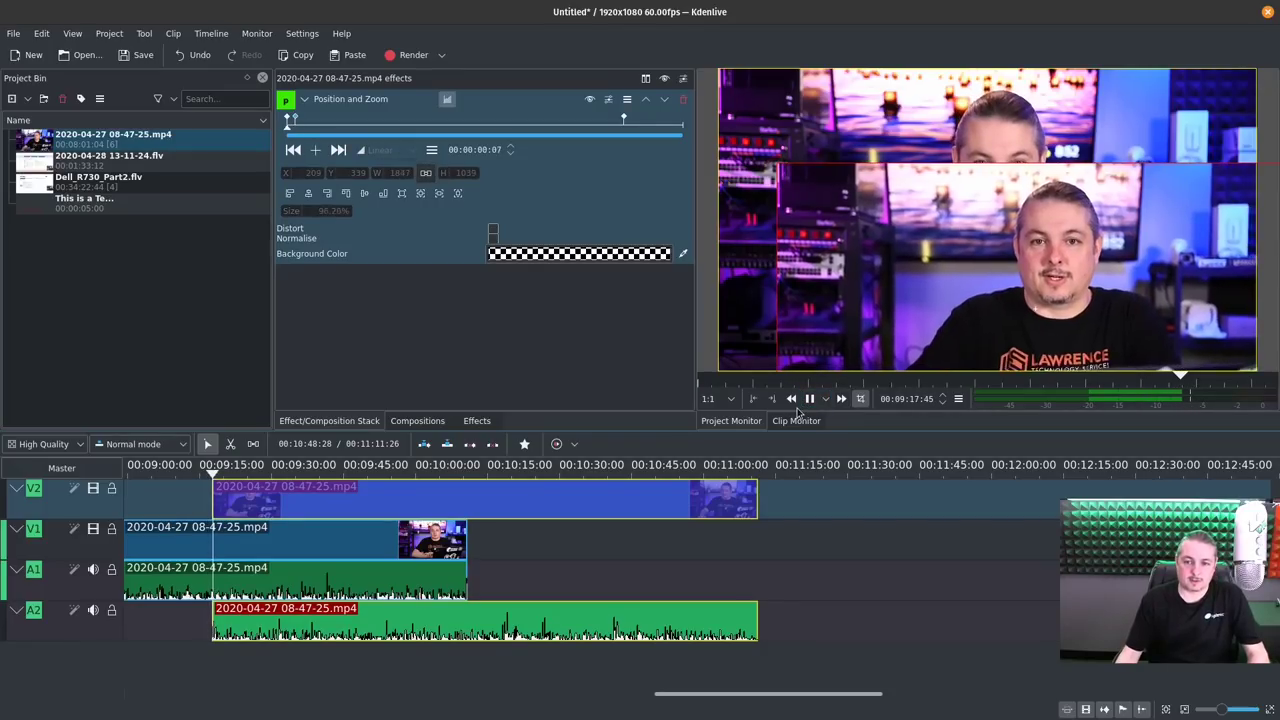
{"action": "left_click", "coordinate": [810, 398]}
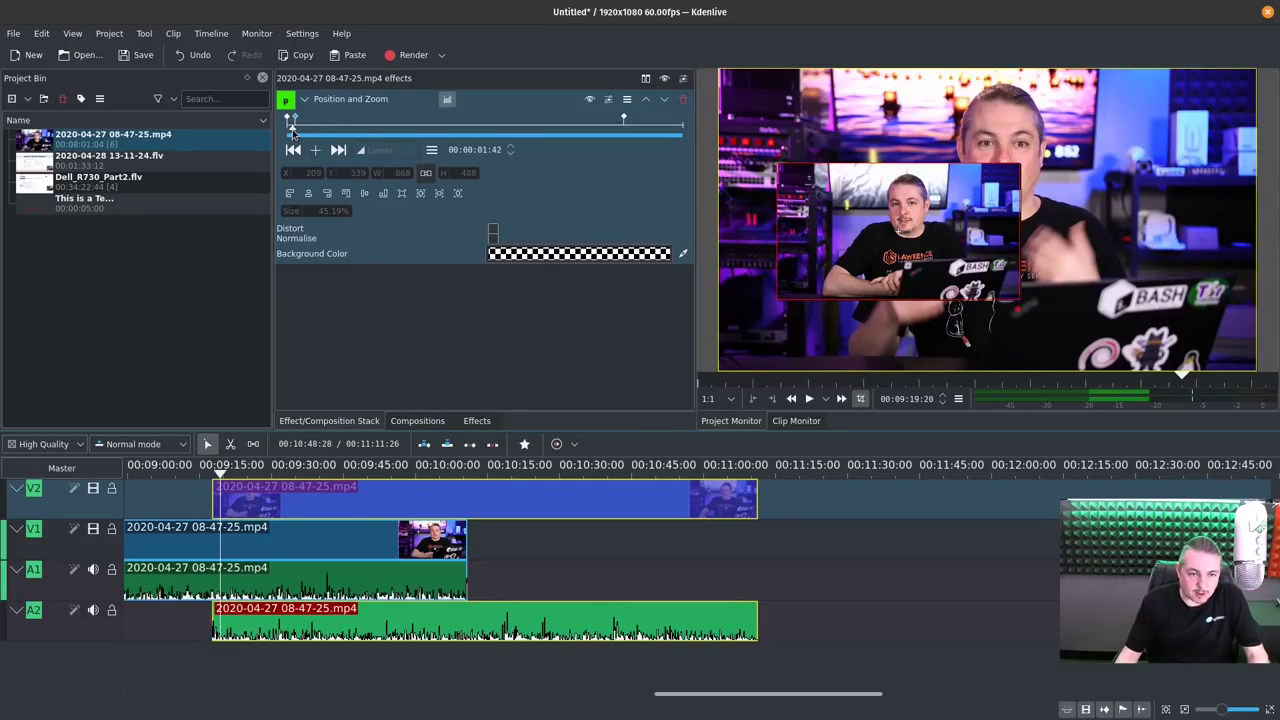
On the 20% keyframe, place the inset at X 0, Y 0 in the top-left corner
{"action": "left_click_drag", "start_coordinate": [291, 130], "coordinate": [293, 131]}
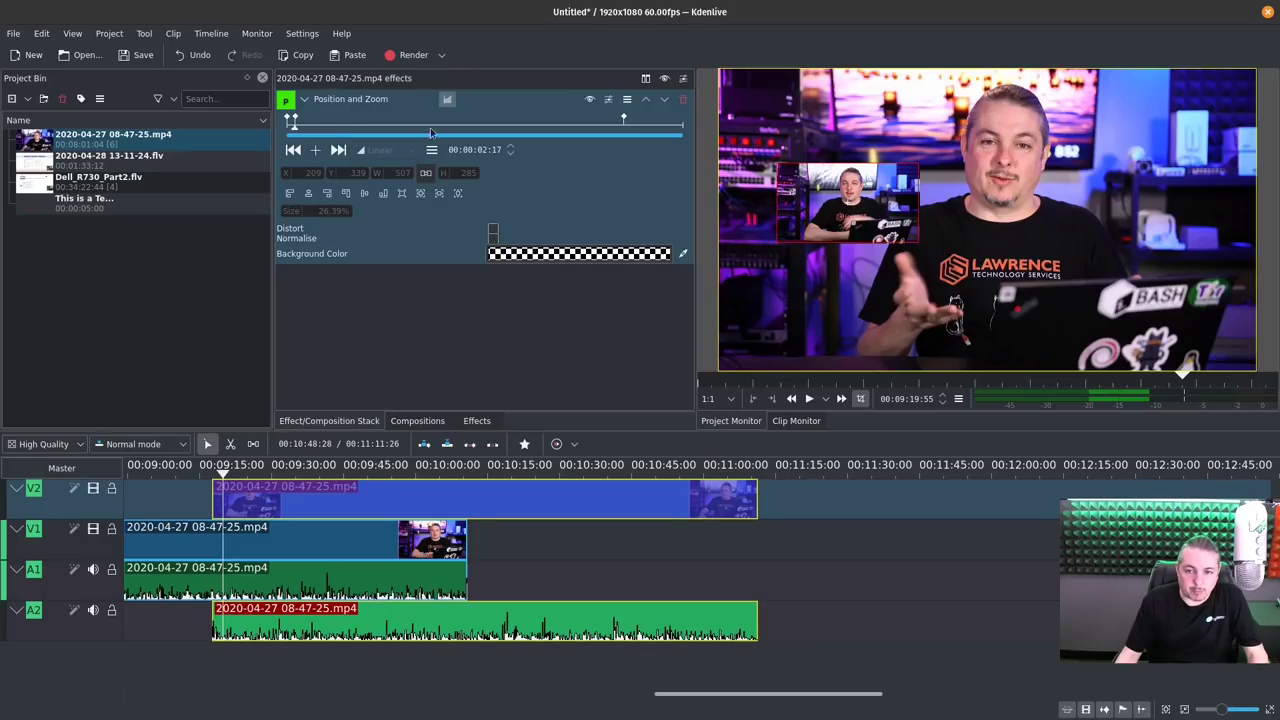
{"action": "left_click", "coordinate": [294, 120]}
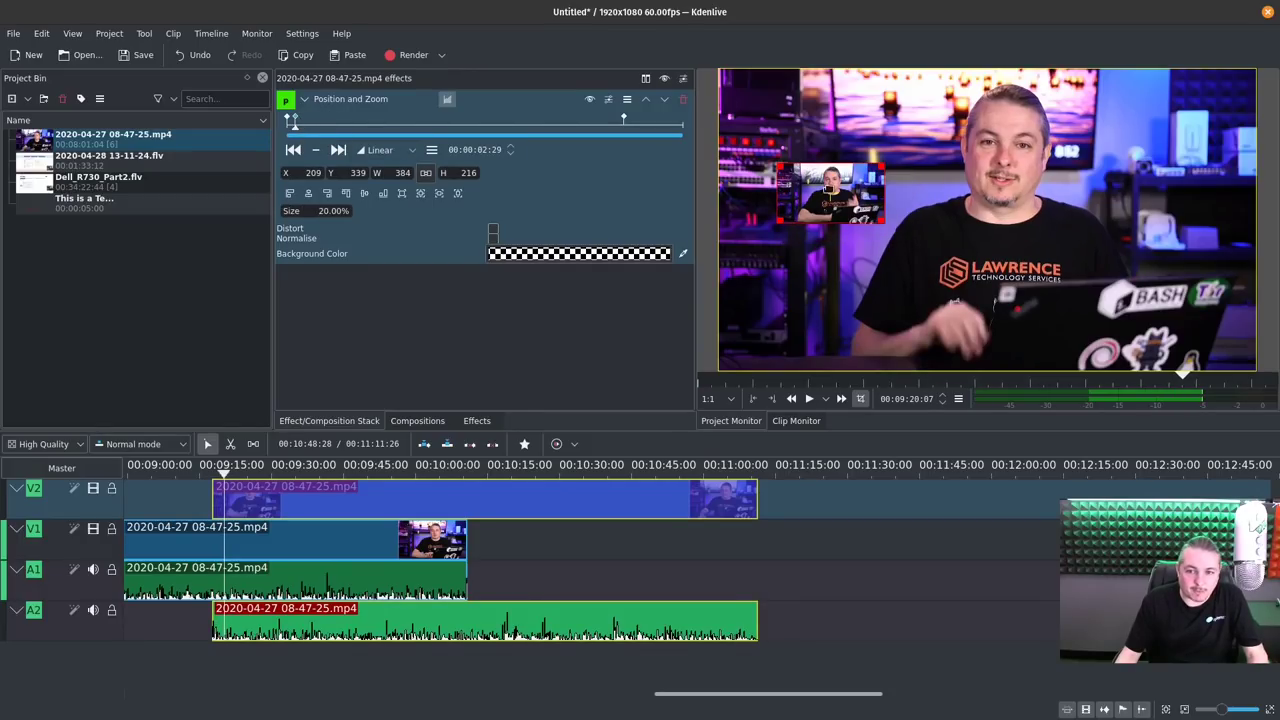
{"action": "left_click_drag", "start_coordinate": [832, 190], "coordinate": [774, 97]}
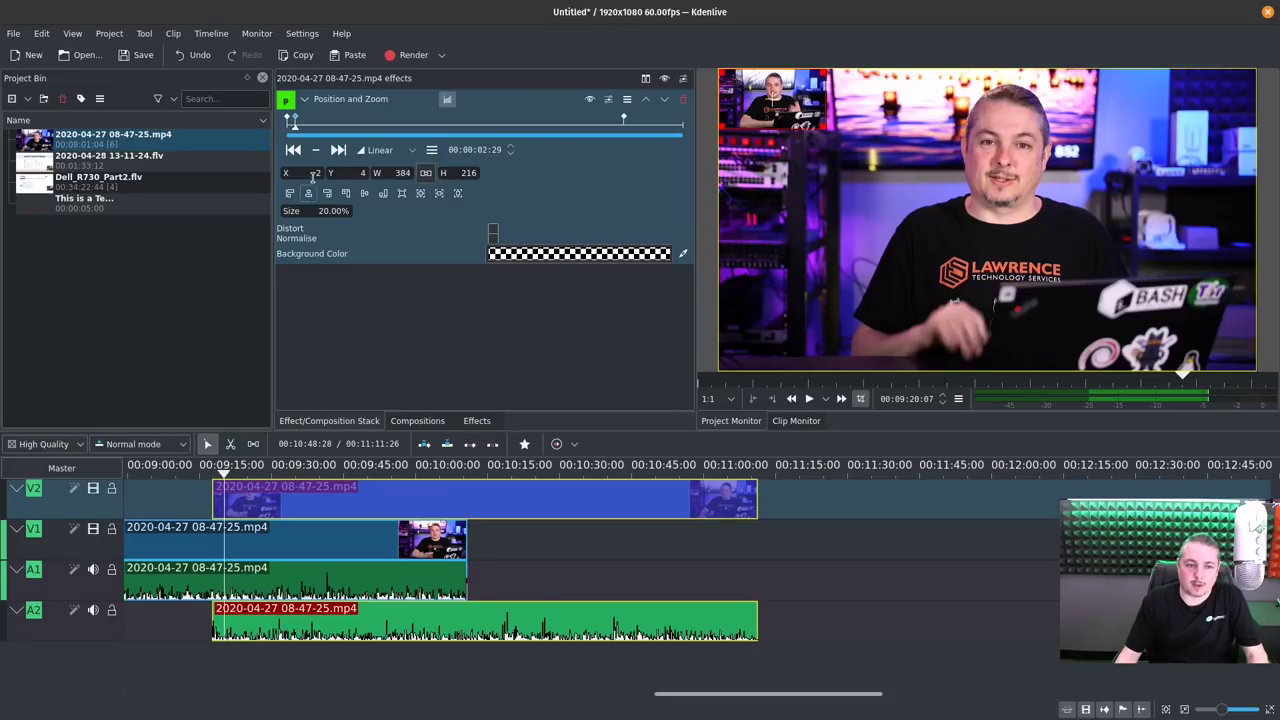
{"action": "type", "text": "0"}
{"action": "key", "text": "Tab"}
{"action": "type", "text": "0"}
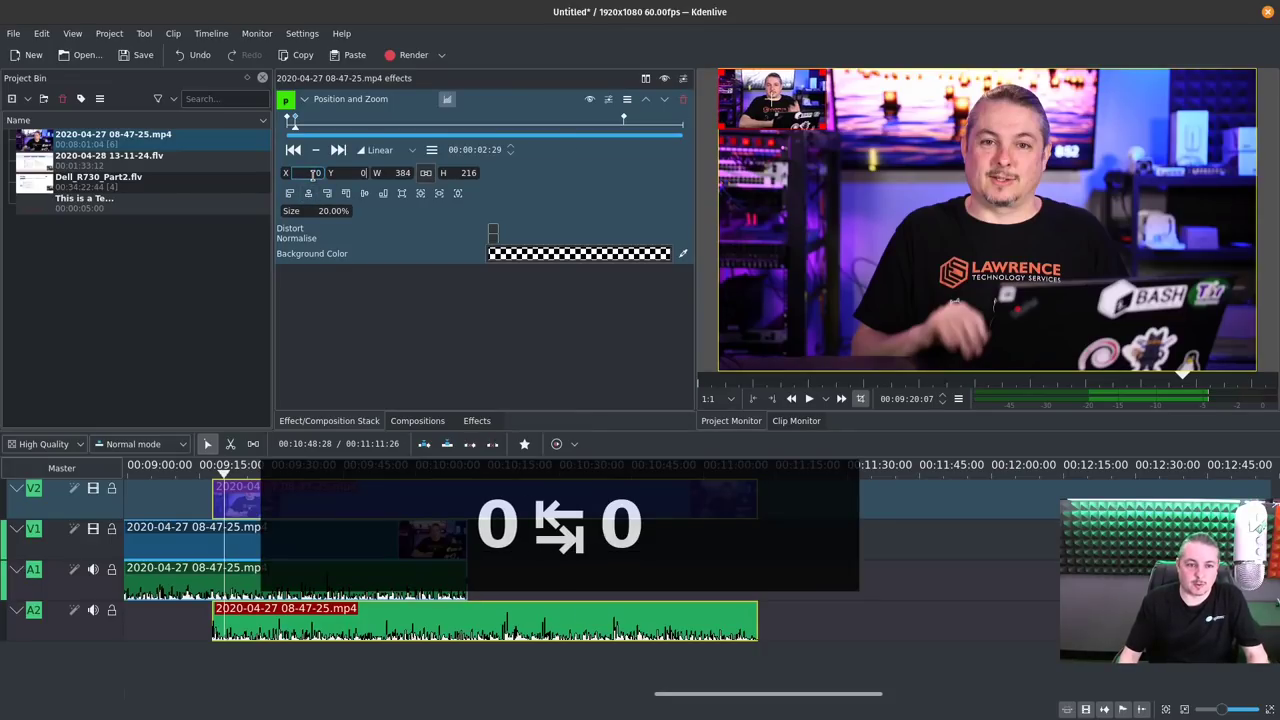
Play back the overlay to check the inset landing in the corner
{"action": "left_click", "coordinate": [203, 471]}
{"action": "left_click", "coordinate": [809, 399]}
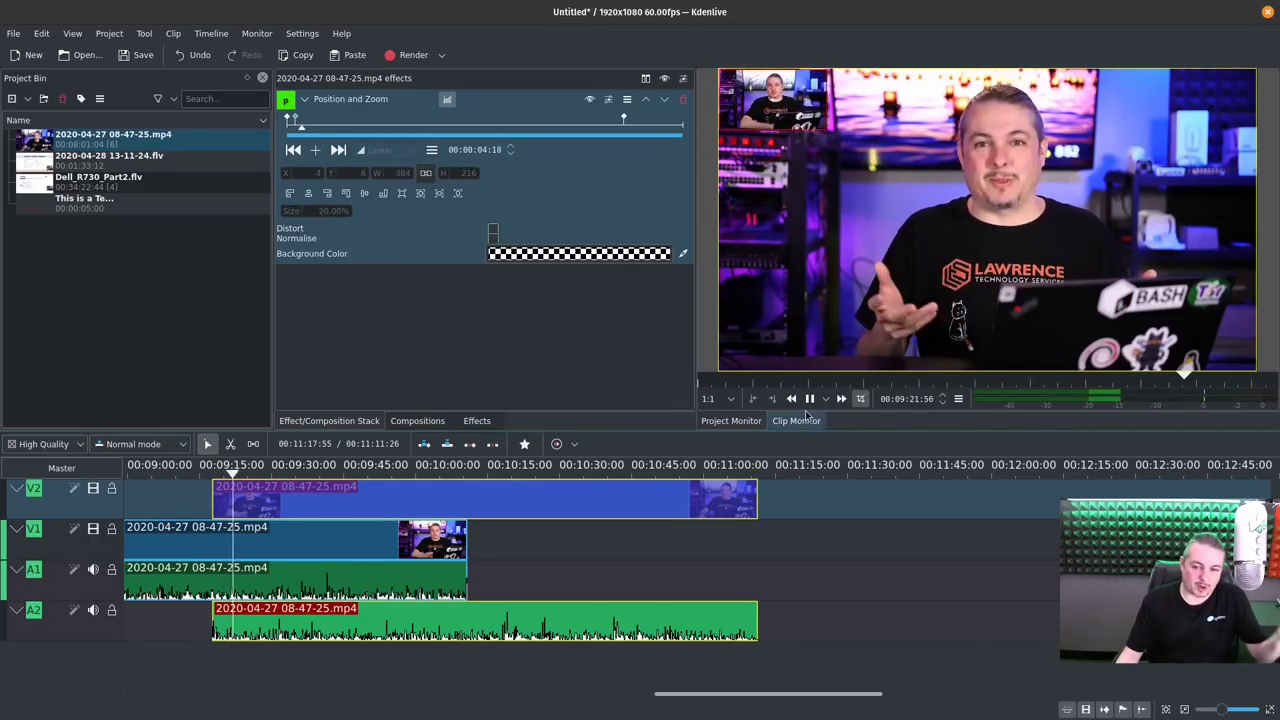
{"action": "key", "text": "space"}
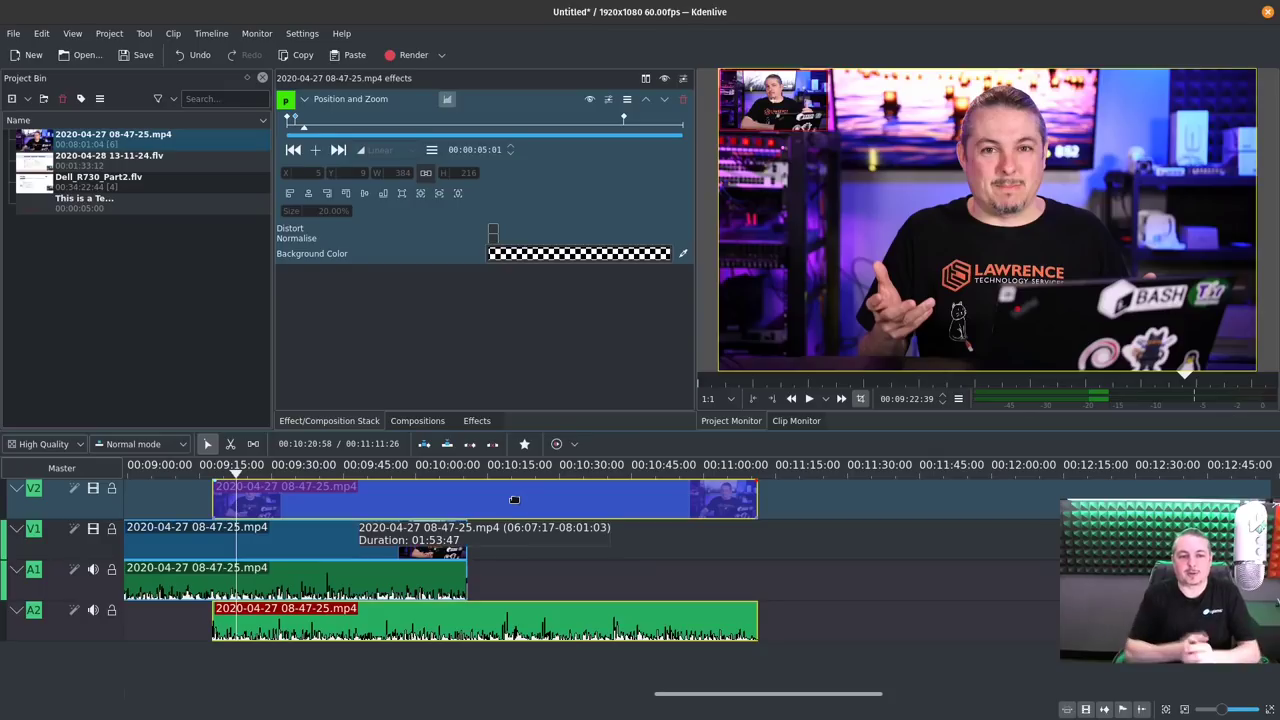
Zoom the timeline out and show the full effects list with Alpha/Transform expanded
{"action": "left_click", "coordinate": [1270, 709]}
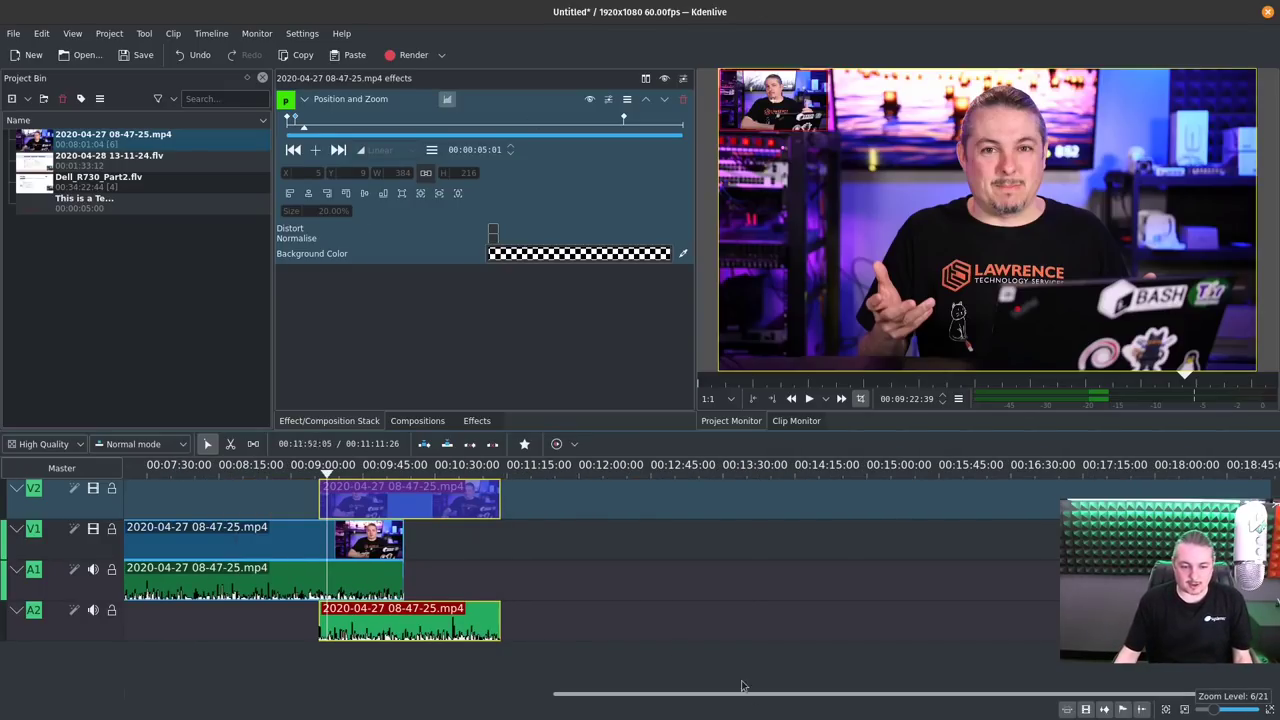
{"action": "left_click_drag", "start_coordinate": [752, 695], "coordinate": [325, 695]}
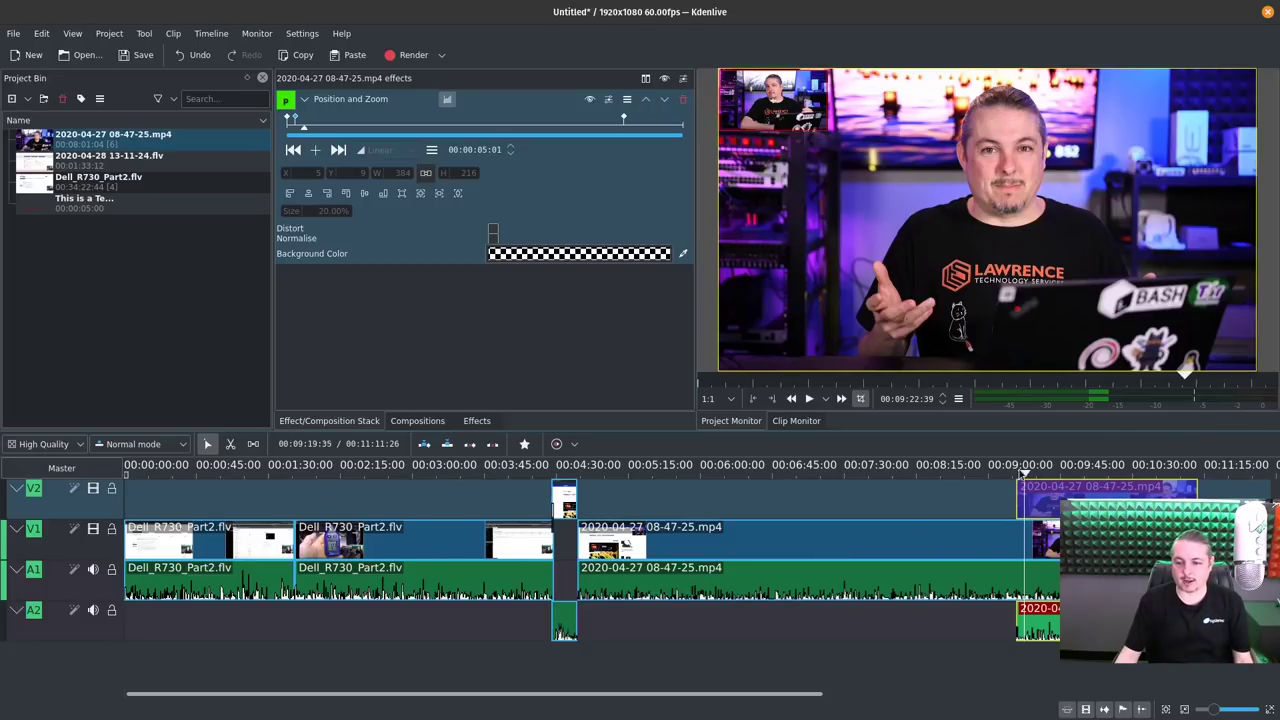
{"action": "left_click", "coordinate": [478, 422]}
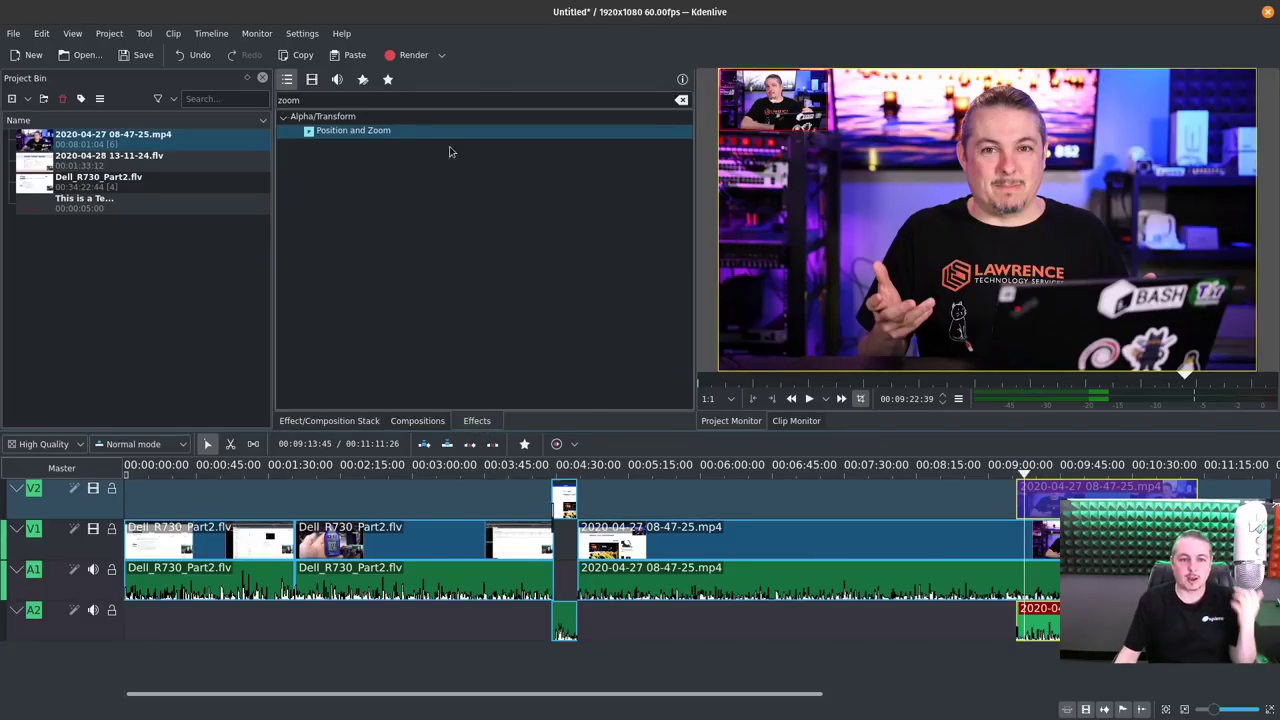
{"action": "left_click", "coordinate": [681, 100]}
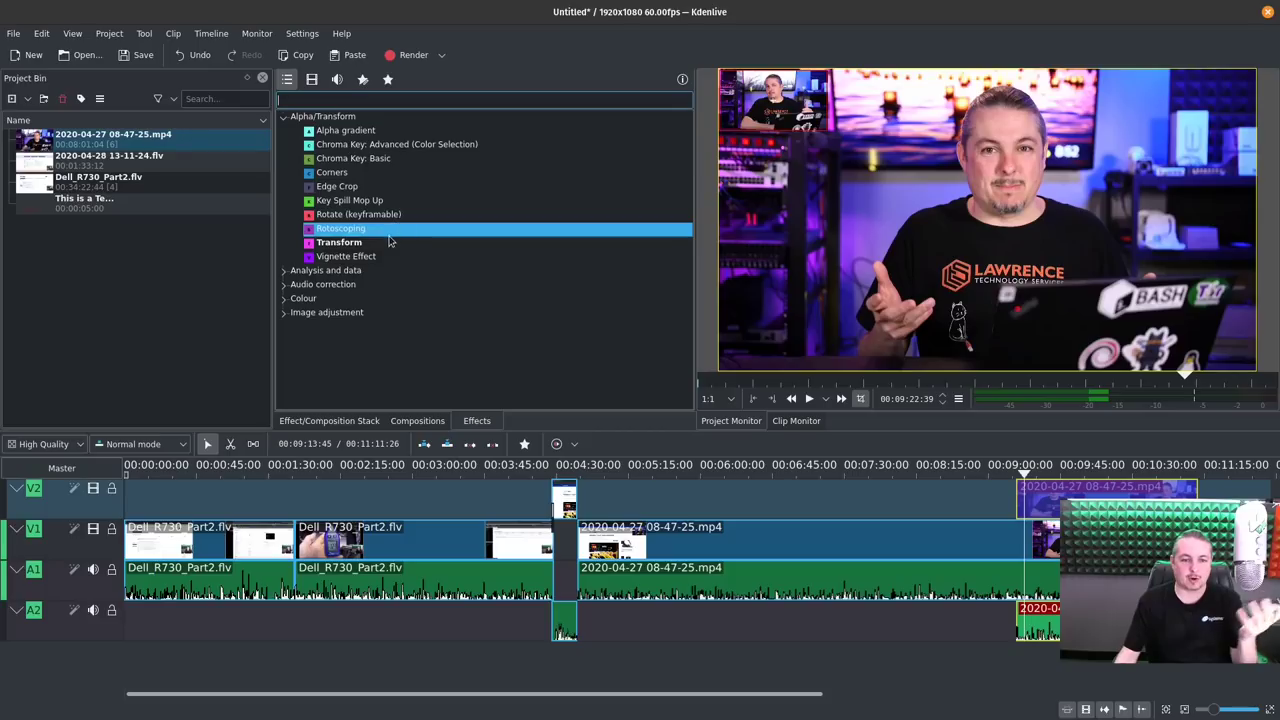
{"action": "left_click", "coordinate": [347, 117]}
{"action": "left_click", "coordinate": [347, 117]}
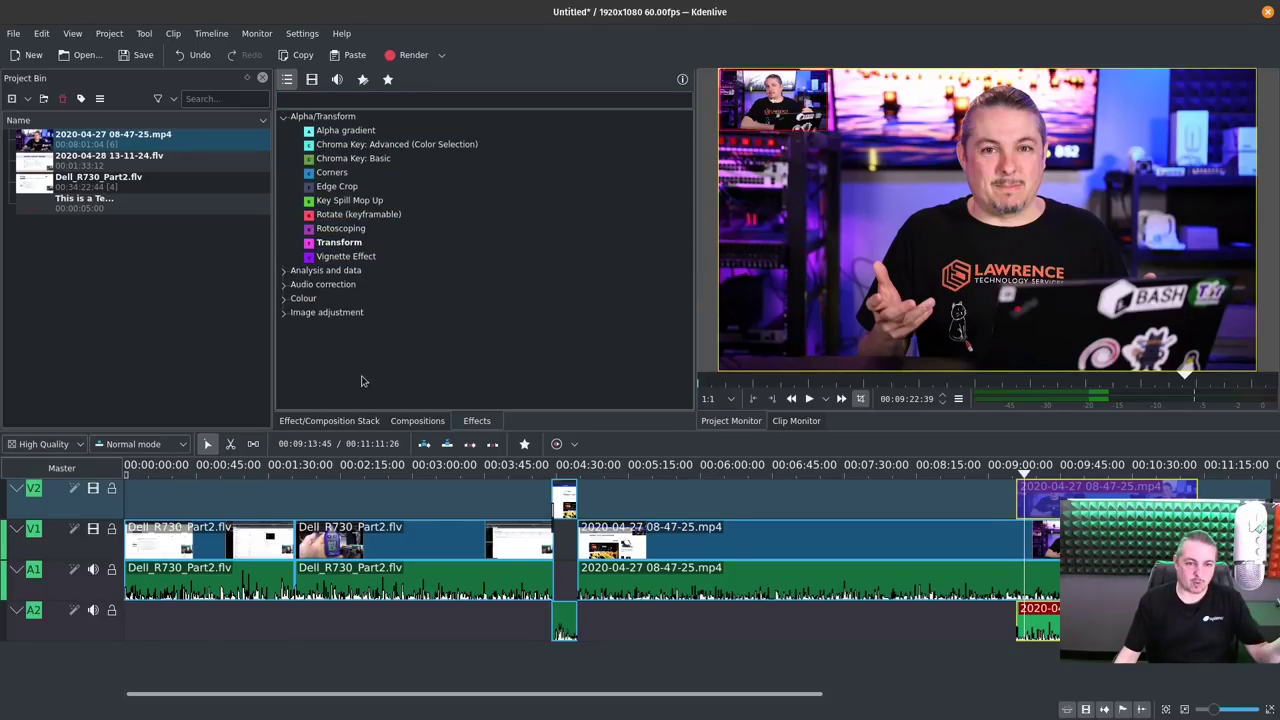
Expand Analysis and data and Audio correction, move the playhead to 00:09:36:40, then show Compositions
{"action": "left_click", "coordinate": [330, 270]}
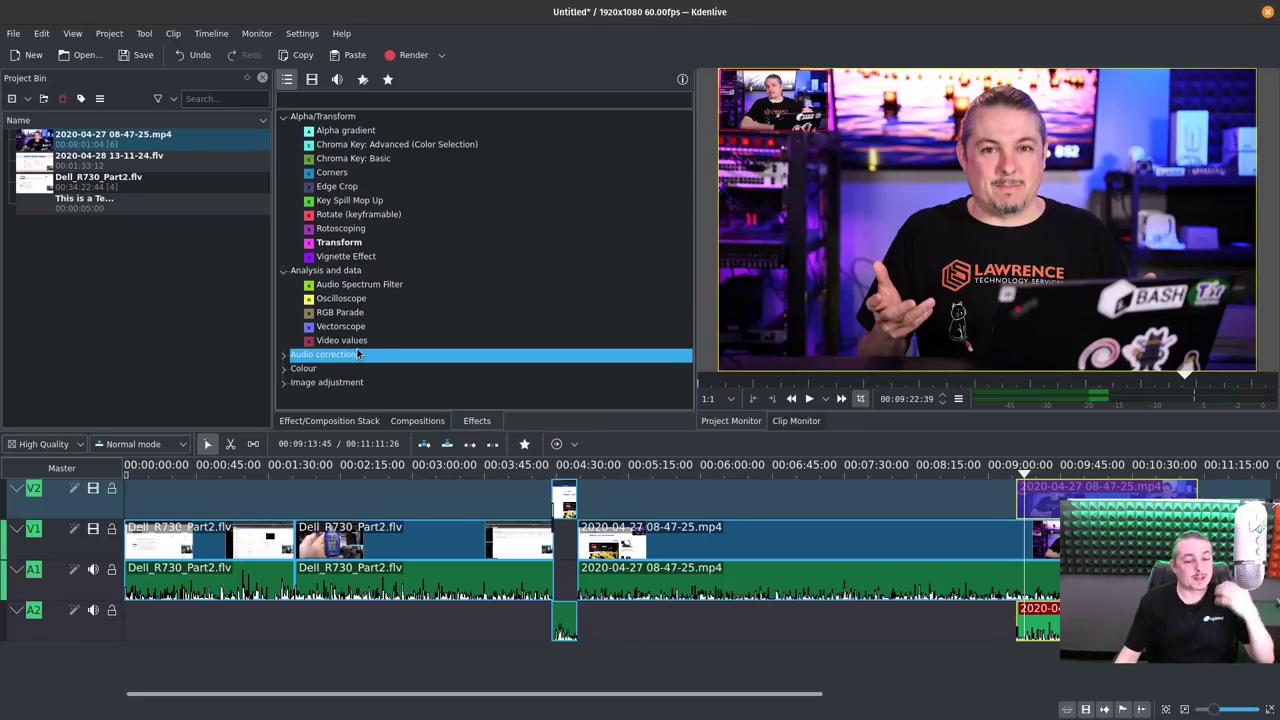
{"action": "left_click", "coordinate": [395, 354]}
{"action": "scroll", "coordinate": [407, 317], "scroll_direction": "down", "scroll_amount": 2}
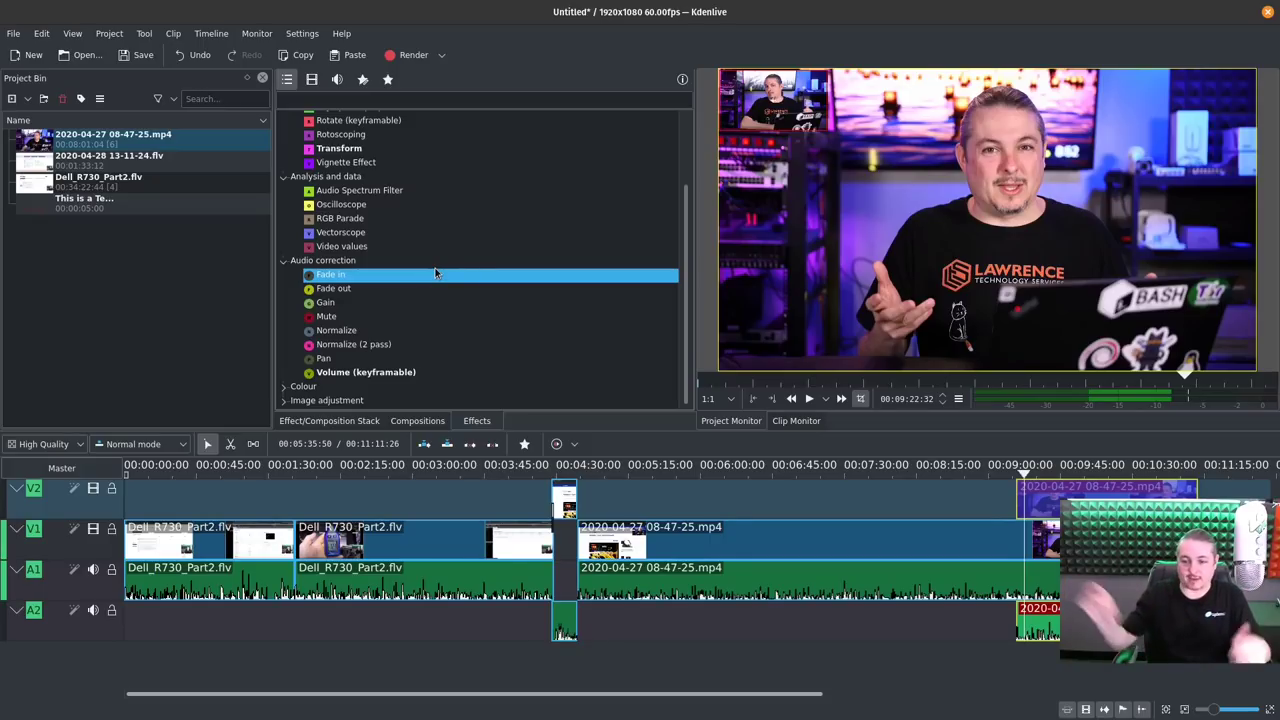
{"action": "left_click", "coordinate": [1047, 470]}
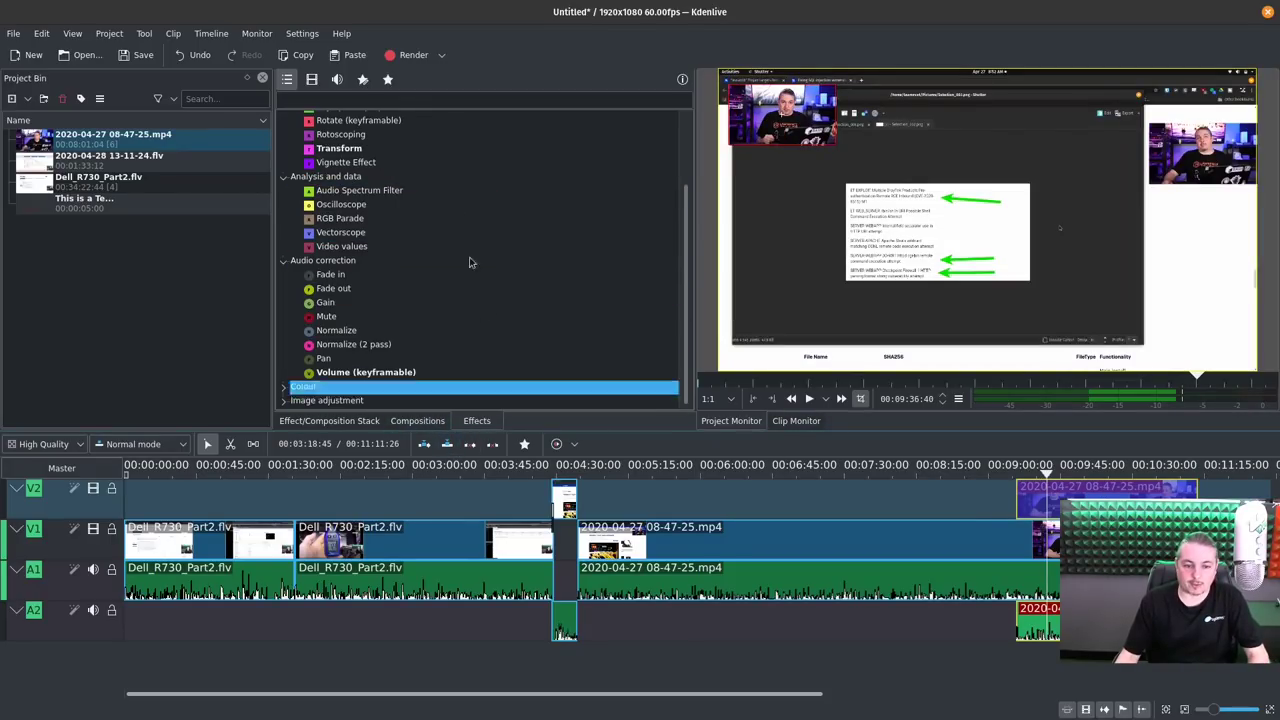
{"action": "left_click", "coordinate": [417, 421]}
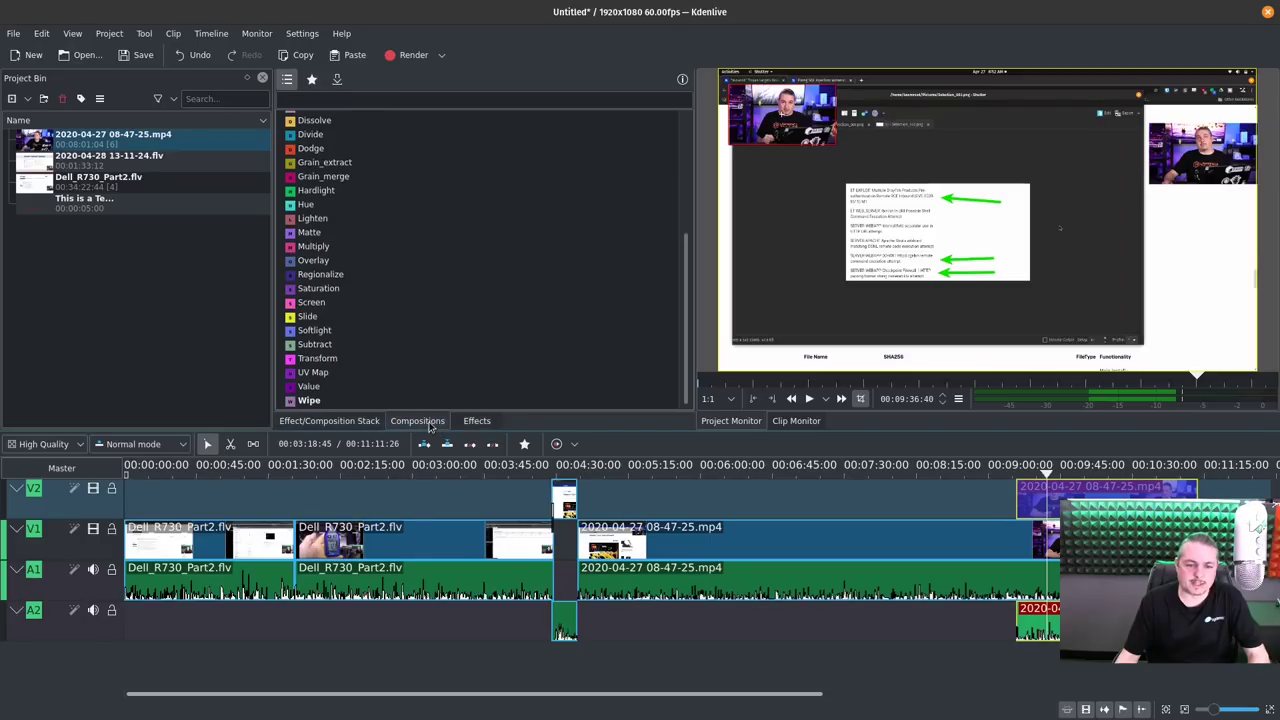
Delete the Position and Zoom effect from the clip and scrub the playhead to about 09:45
{"action": "left_click", "coordinate": [360, 423]}
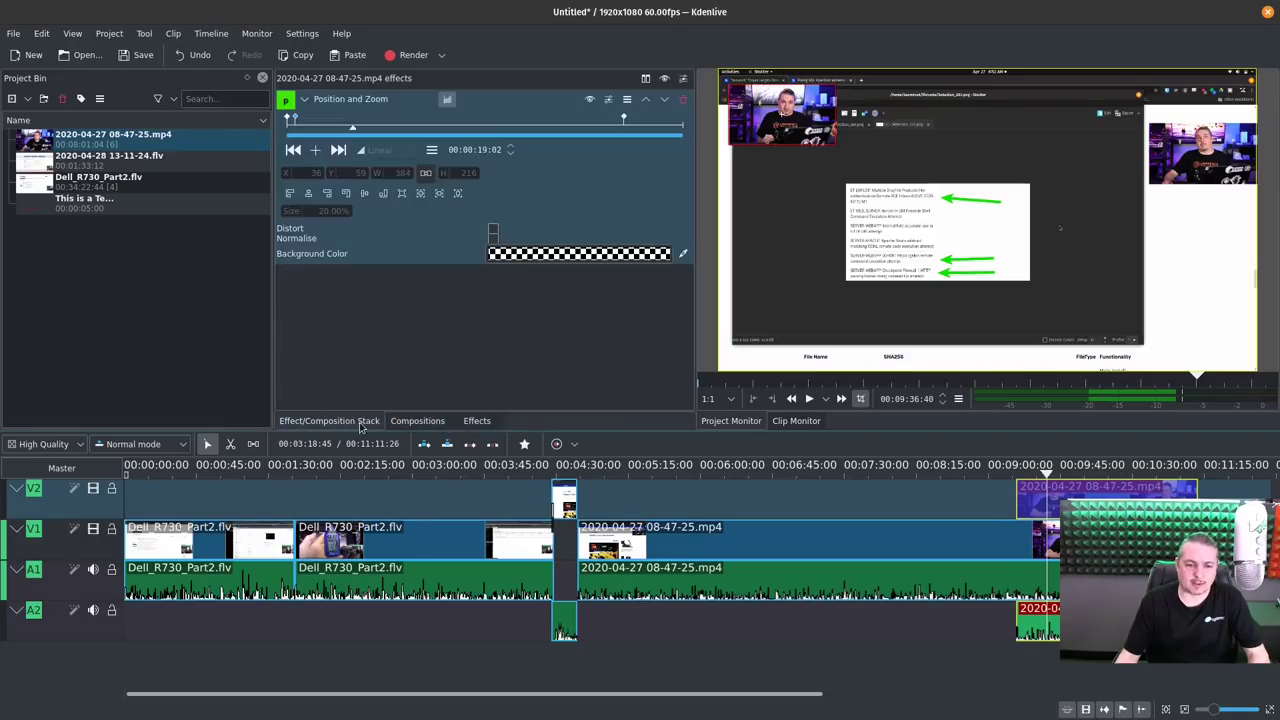
{"action": "left_click", "coordinate": [684, 100]}
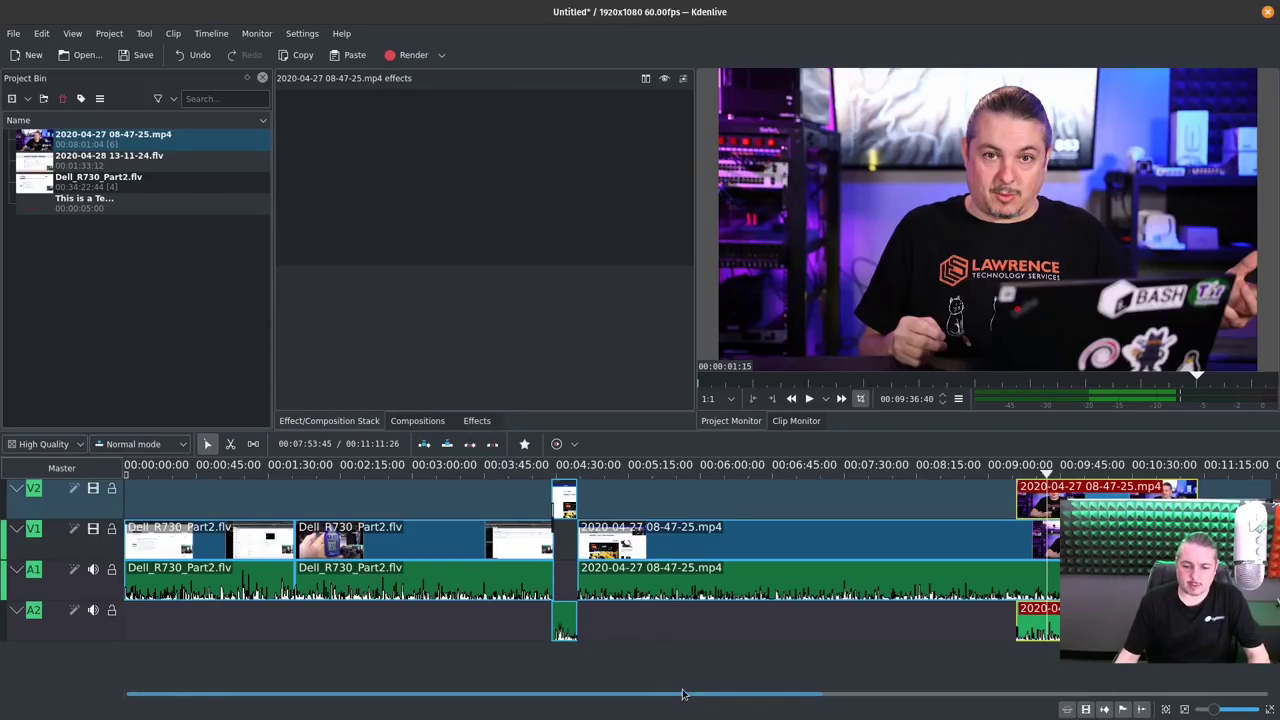
{"action": "scroll", "coordinate": [672, 705], "scroll_direction": "right", "scroll_amount": 3}
{"action": "left_click", "coordinate": [826, 474]}
{"action": "left_click_drag", "start_coordinate": [826, 474], "coordinate": [838, 474]}
Apply the Gamma effect from the Colour category to the V2 clip
{"action": "left_click", "coordinate": [477, 421]}
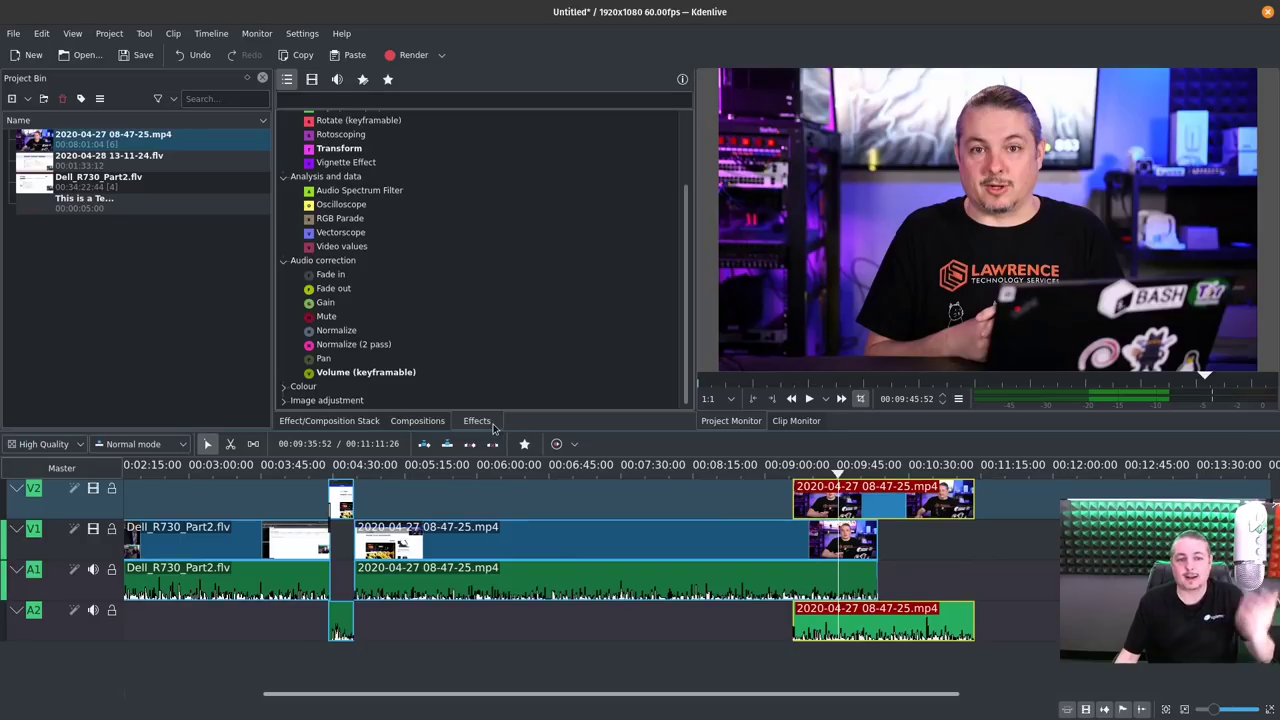
{"action": "left_click", "coordinate": [492, 425]}
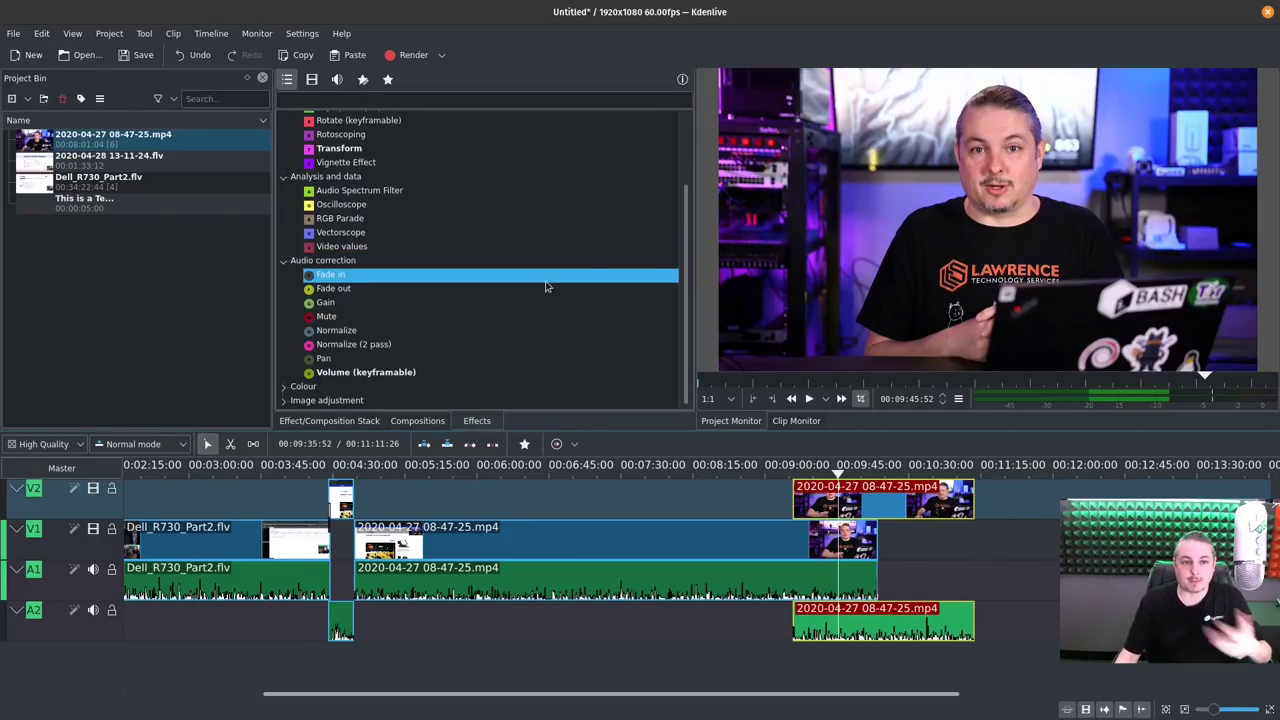
{"action": "scroll", "coordinate": [350, 250], "scroll_direction": "up", "scroll_amount": 3}
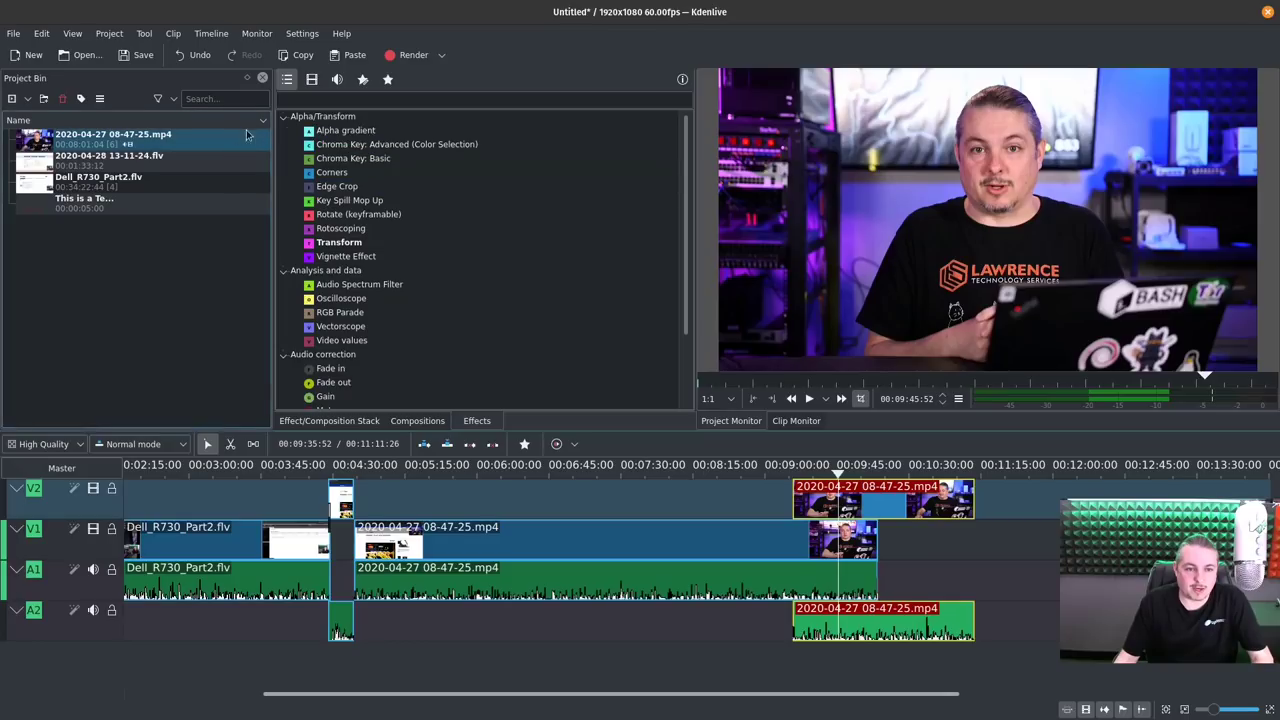
{"action": "left_click", "coordinate": [283, 117]}
{"action": "left_click", "coordinate": [283, 131]}
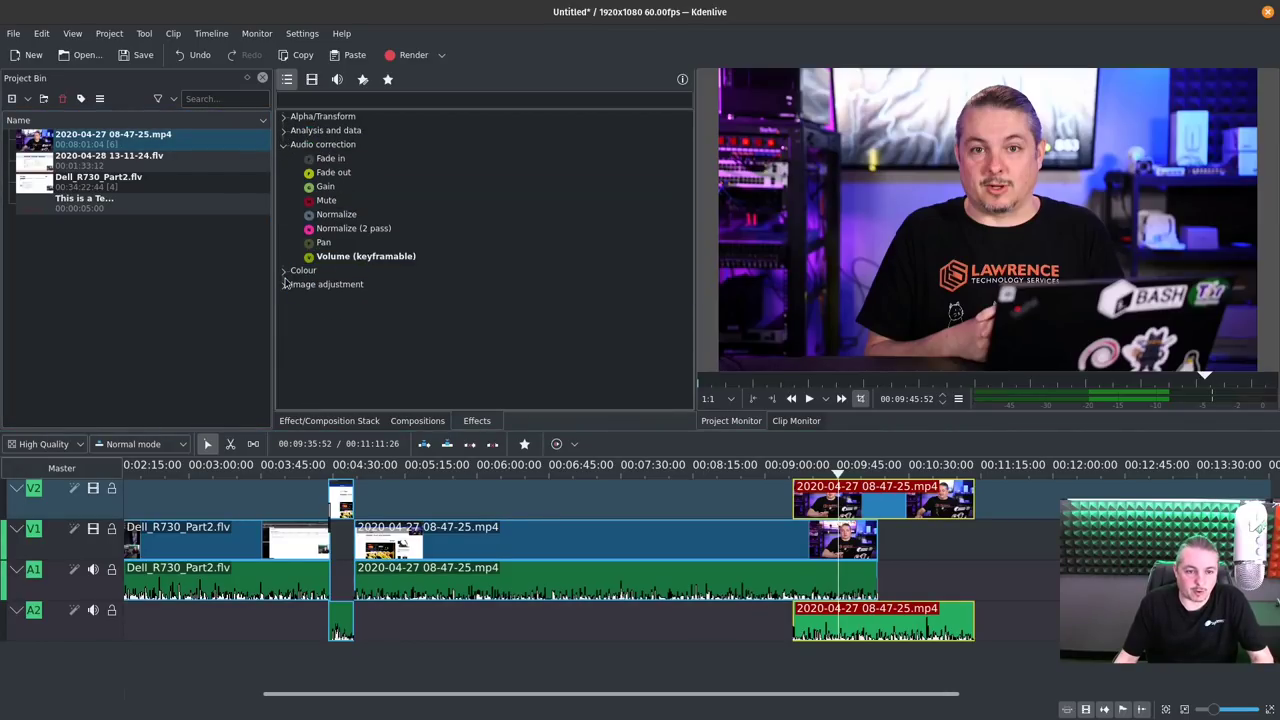
{"action": "left_click", "coordinate": [284, 271]}
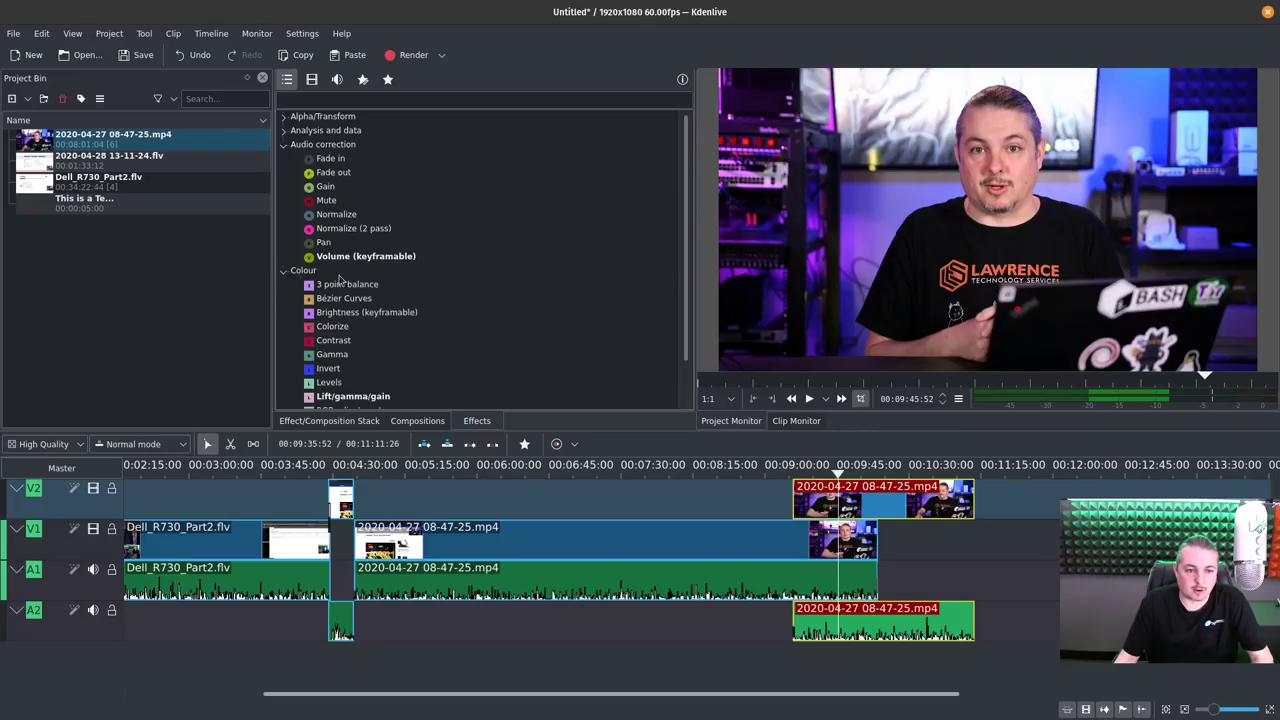
{"action": "scroll", "coordinate": [477, 245], "scroll_direction": "down", "scroll_amount": 2}
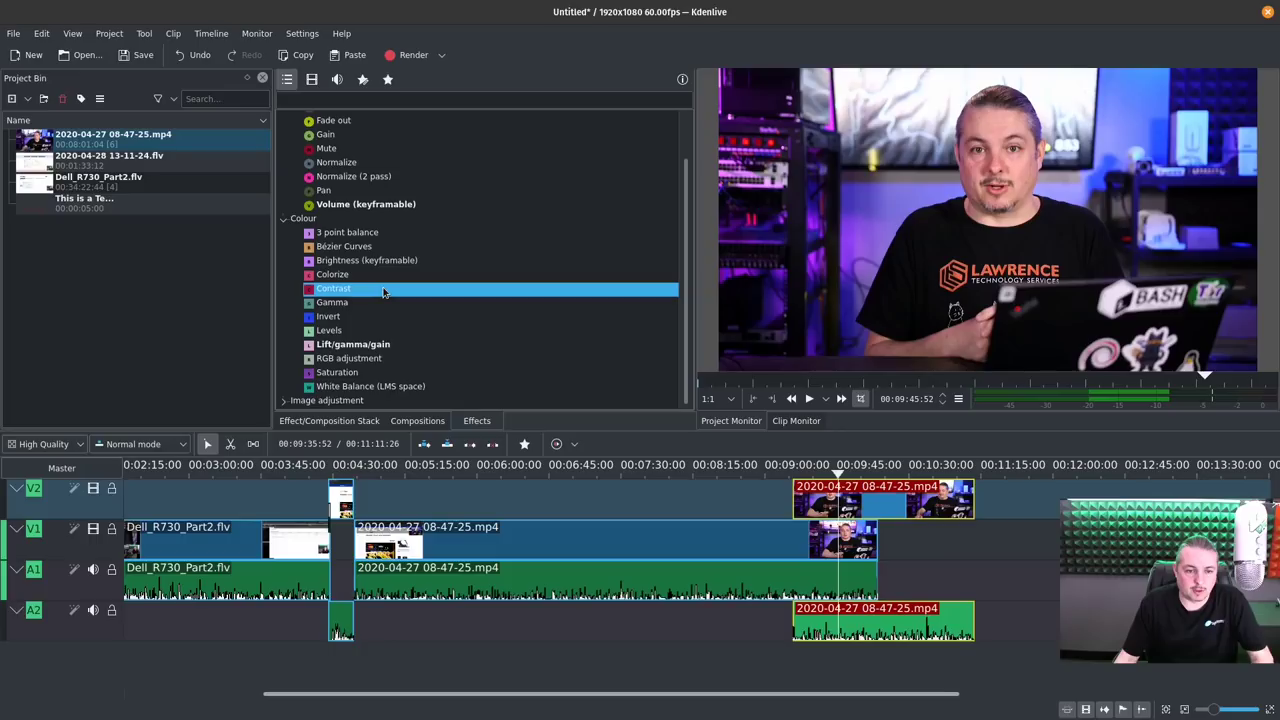
{"action": "left_click_drag", "start_coordinate": [382, 298], "coordinate": [841, 507]}
Raise the V2 clip's Gamma to 169 and add a Gamma keyframe later in the clip
{"action": "left_click", "coordinate": [329, 420]}
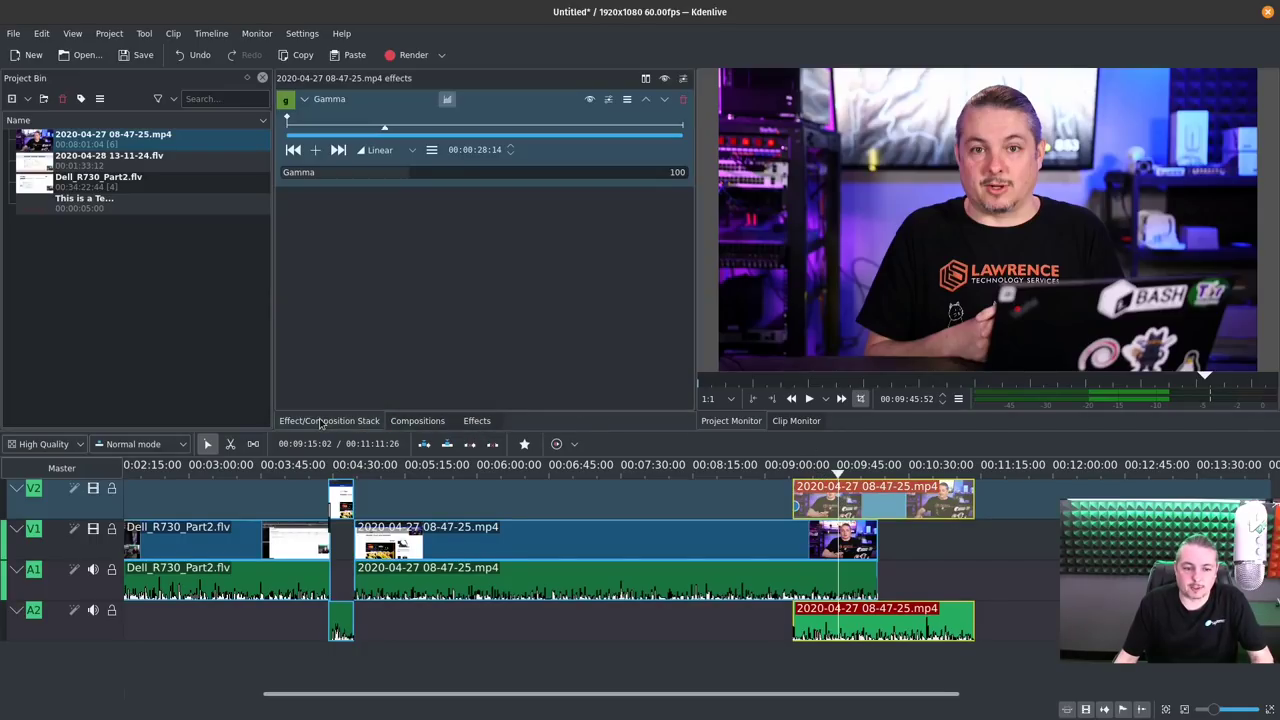
{"action": "left_click", "coordinate": [840, 478]}
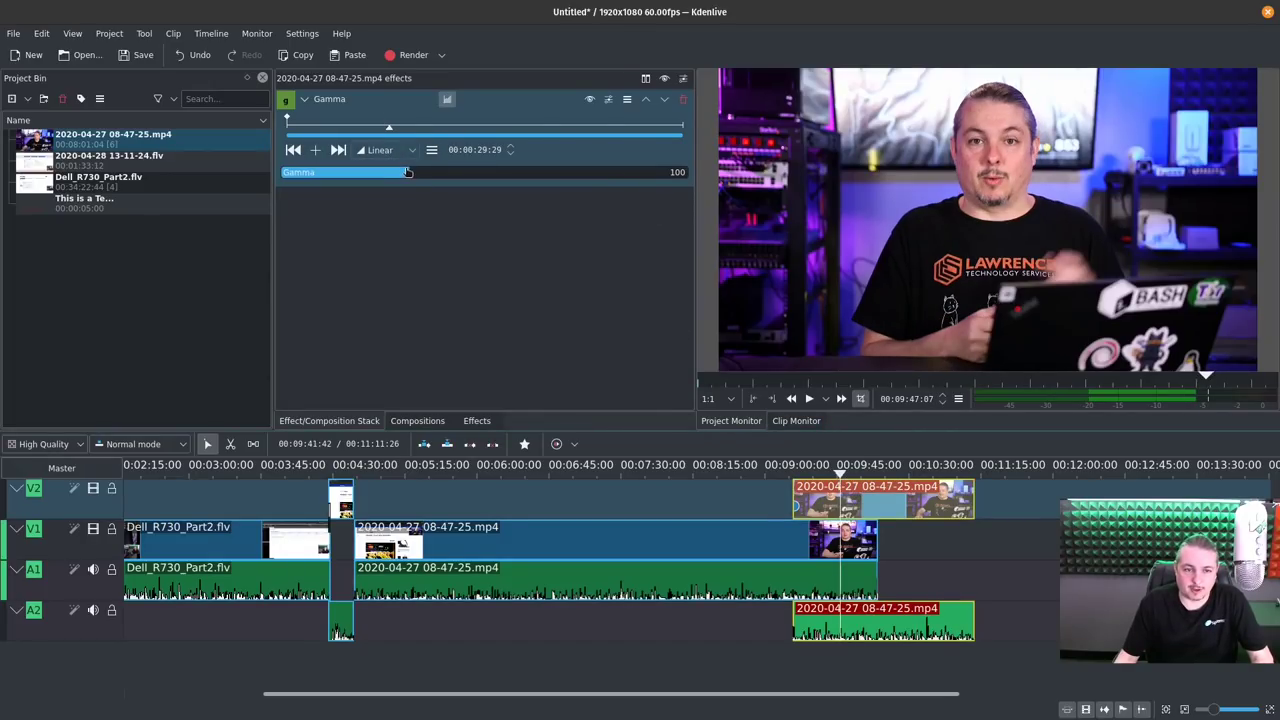
{"action": "left_click_drag", "start_coordinate": [438, 175], "coordinate": [499, 178]}
{"action": "left_click", "coordinate": [533, 128]}
{"action": "left_click", "coordinate": [597, 128]}
{"action": "left_click", "coordinate": [602, 124]}
{"action": "double_click", "coordinate": [602, 121]}
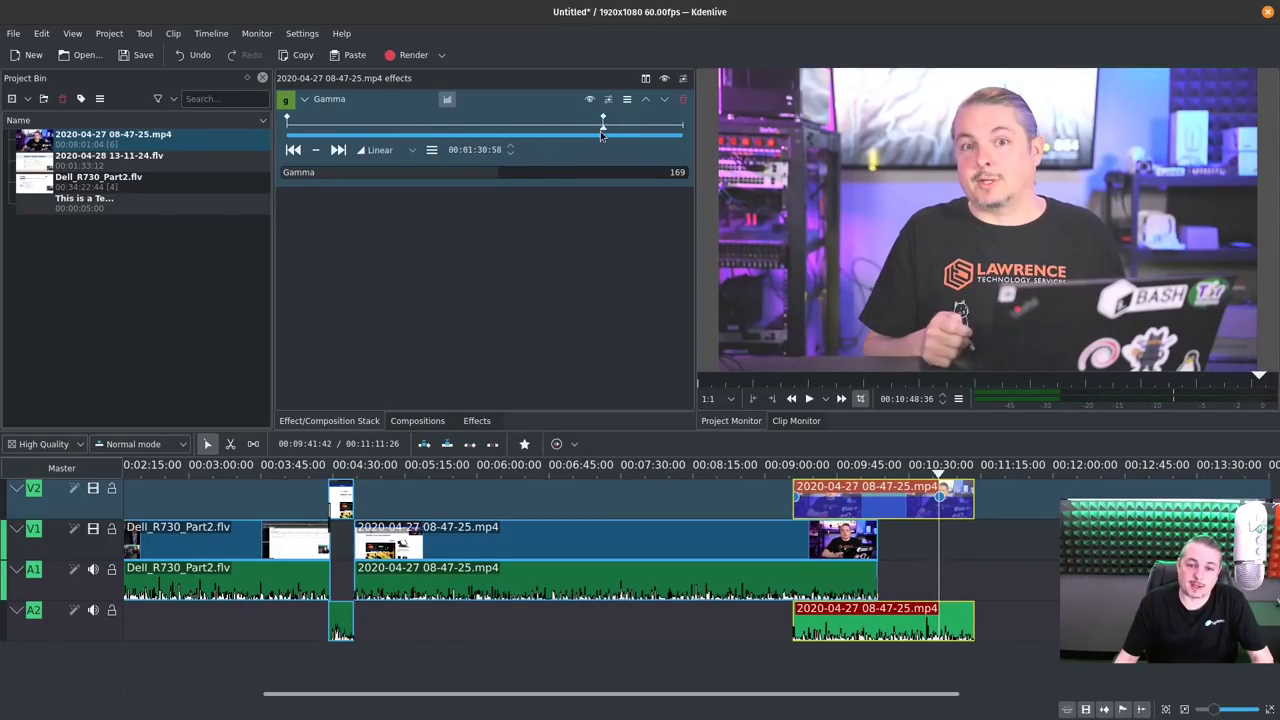
Set the Gamma keyframes to 120 at the start, 52 in the middle and 196 at the end
{"action": "left_click", "coordinate": [541, 128]}
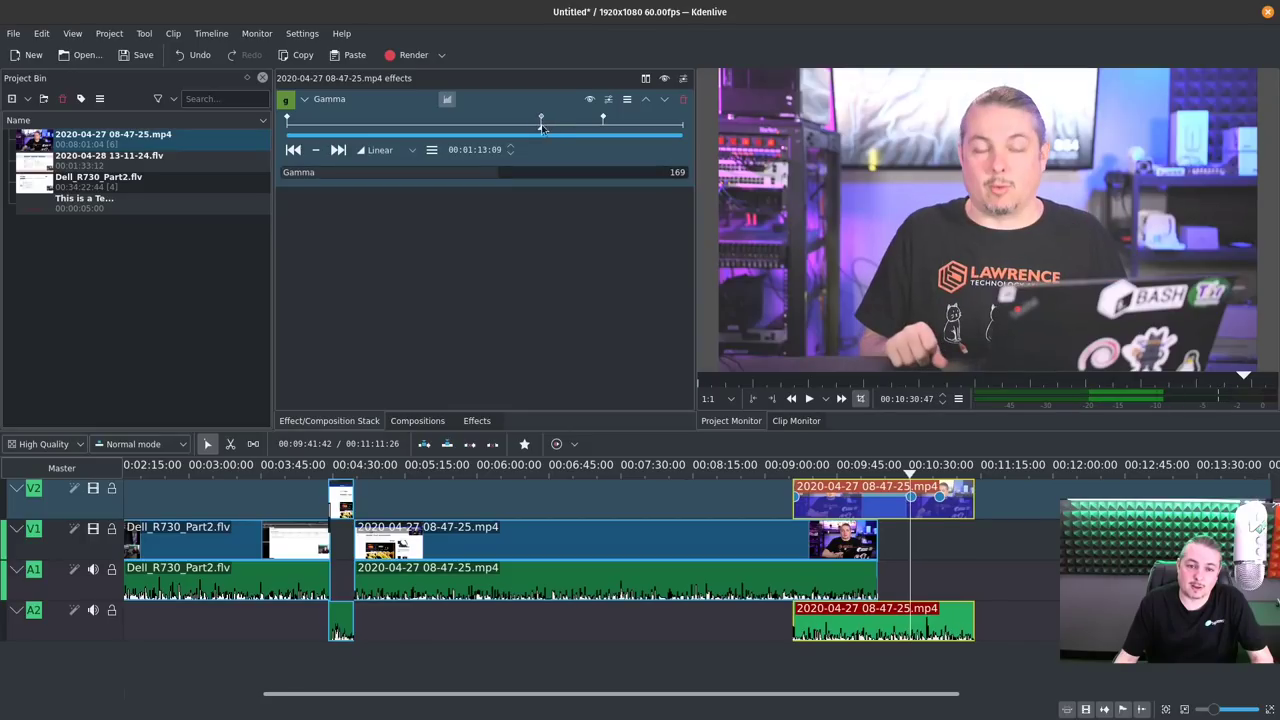
{"action": "left_click_drag", "start_coordinate": [541, 128], "coordinate": [287, 128]}
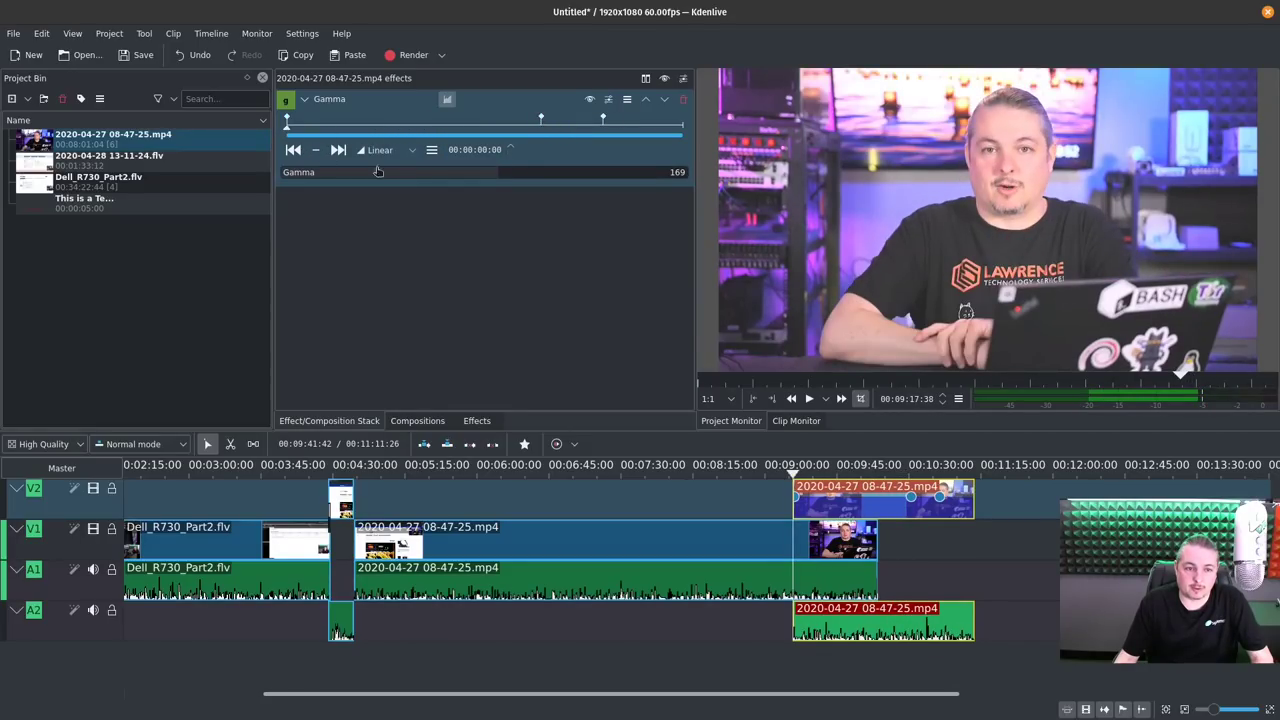
{"action": "left_click_drag", "start_coordinate": [495, 176], "coordinate": [476, 178]}
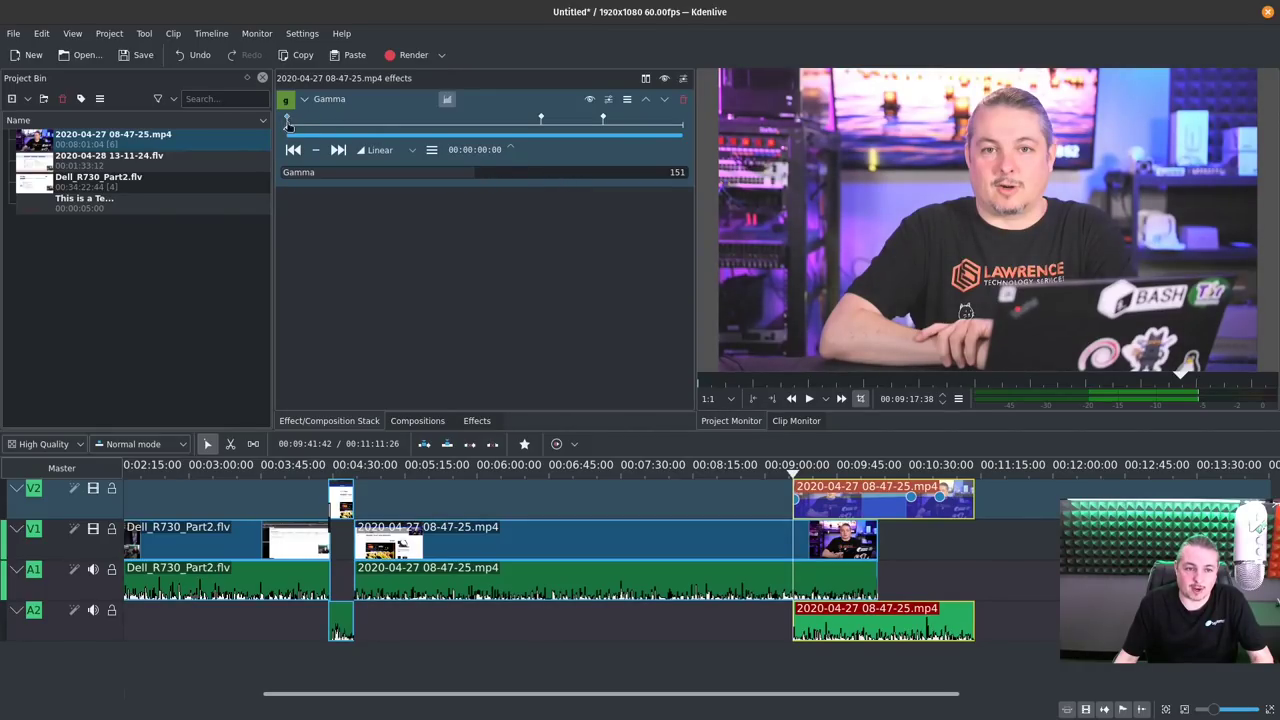
{"action": "left_click", "coordinate": [288, 130]}
{"action": "left_click", "coordinate": [287, 130]}
{"action": "left_click_drag", "start_coordinate": [477, 179], "coordinate": [435, 178]}
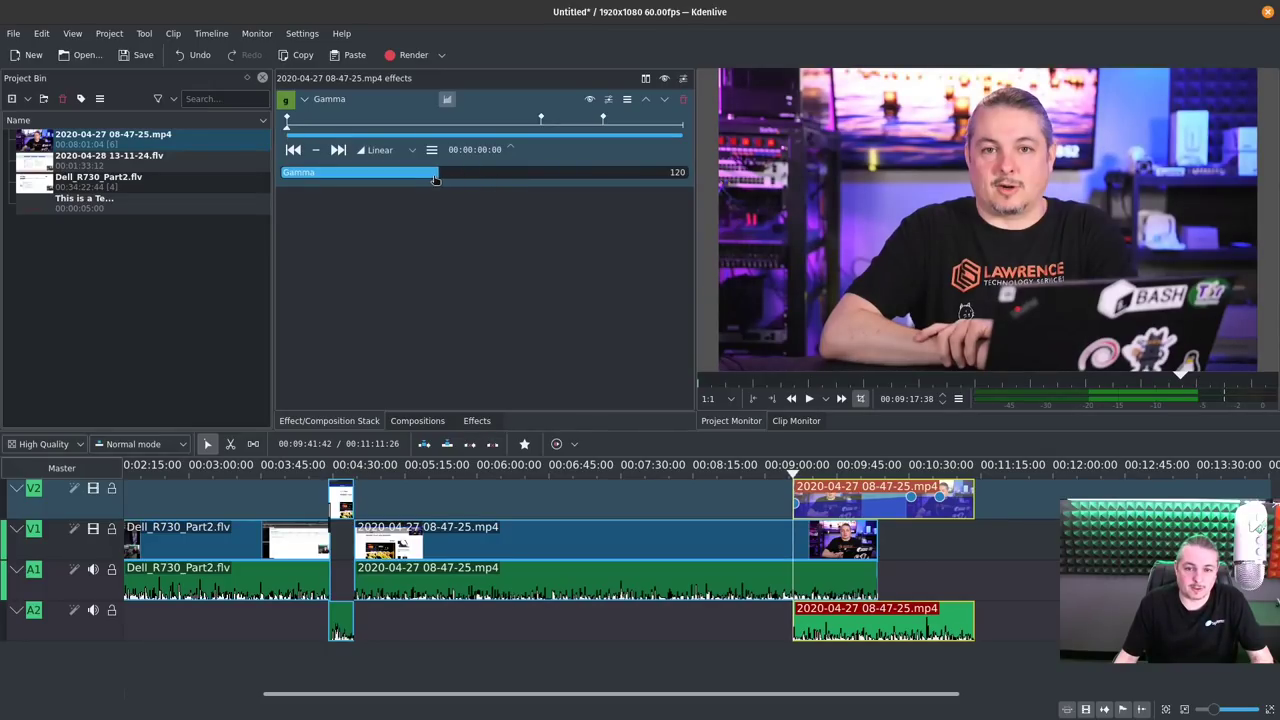
{"action": "left_click", "coordinate": [541, 120]}
{"action": "left_click_drag", "start_coordinate": [505, 173], "coordinate": [389, 178]}
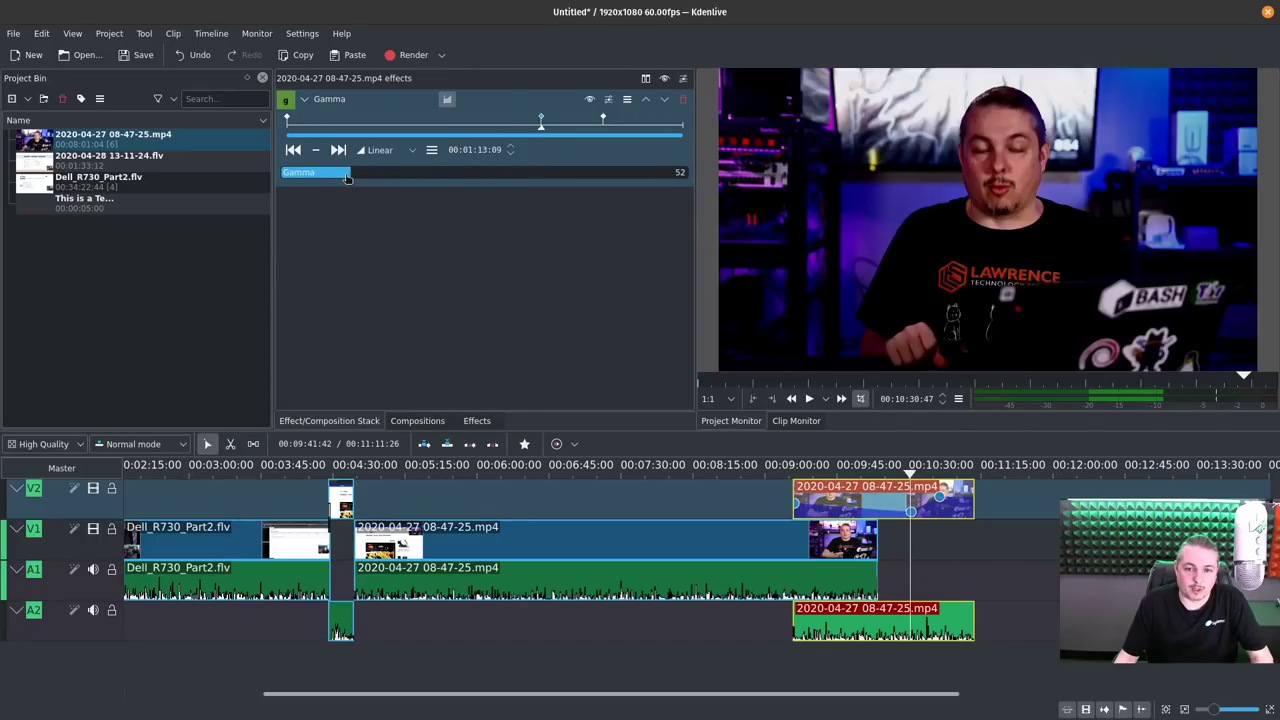
{"action": "left_click", "coordinate": [603, 121]}
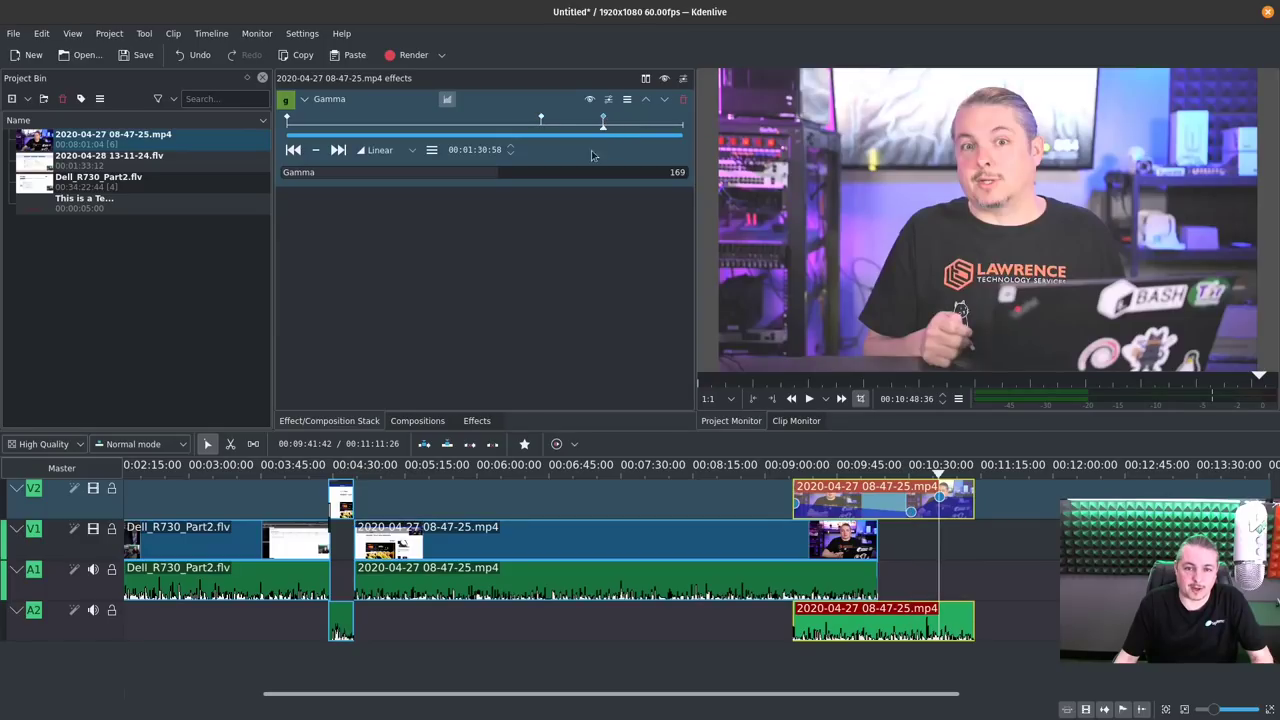
{"action": "left_click_drag", "start_coordinate": [530, 171], "coordinate": [565, 171]}
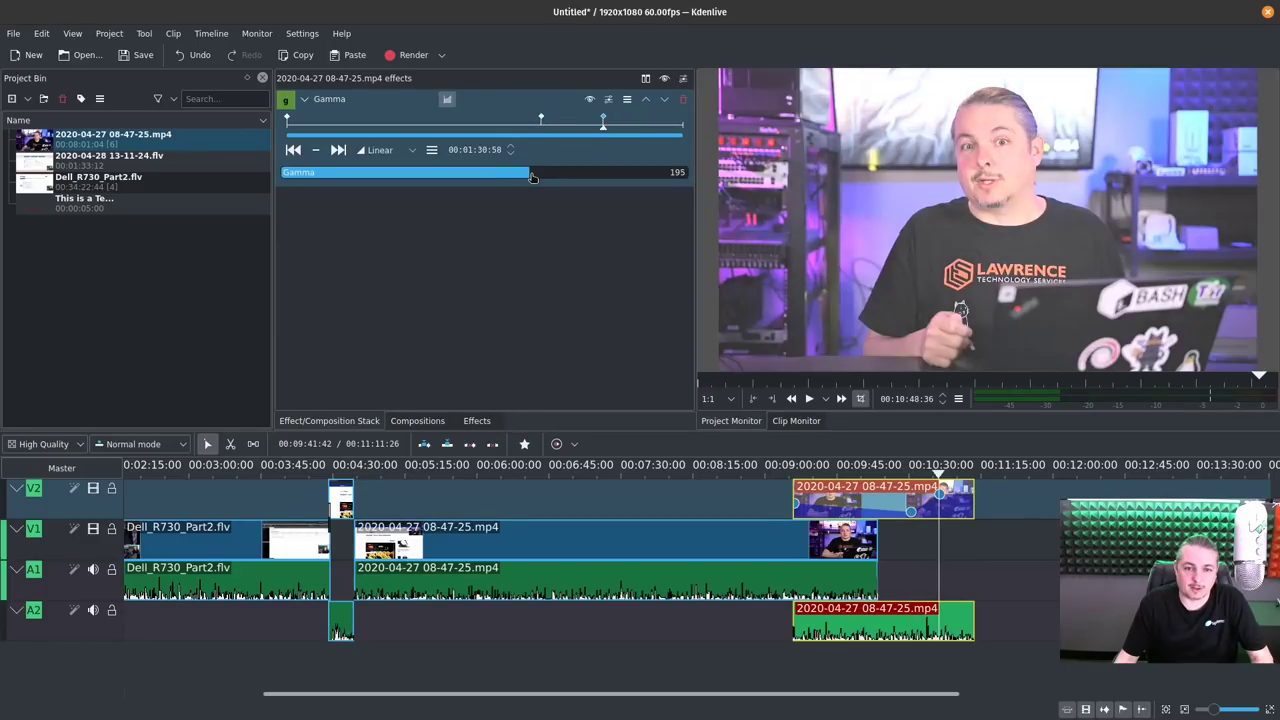
Play back from about 09:00 to preview the Gamma animation, stopping near 10:21
{"action": "left_click", "coordinate": [773, 468]}
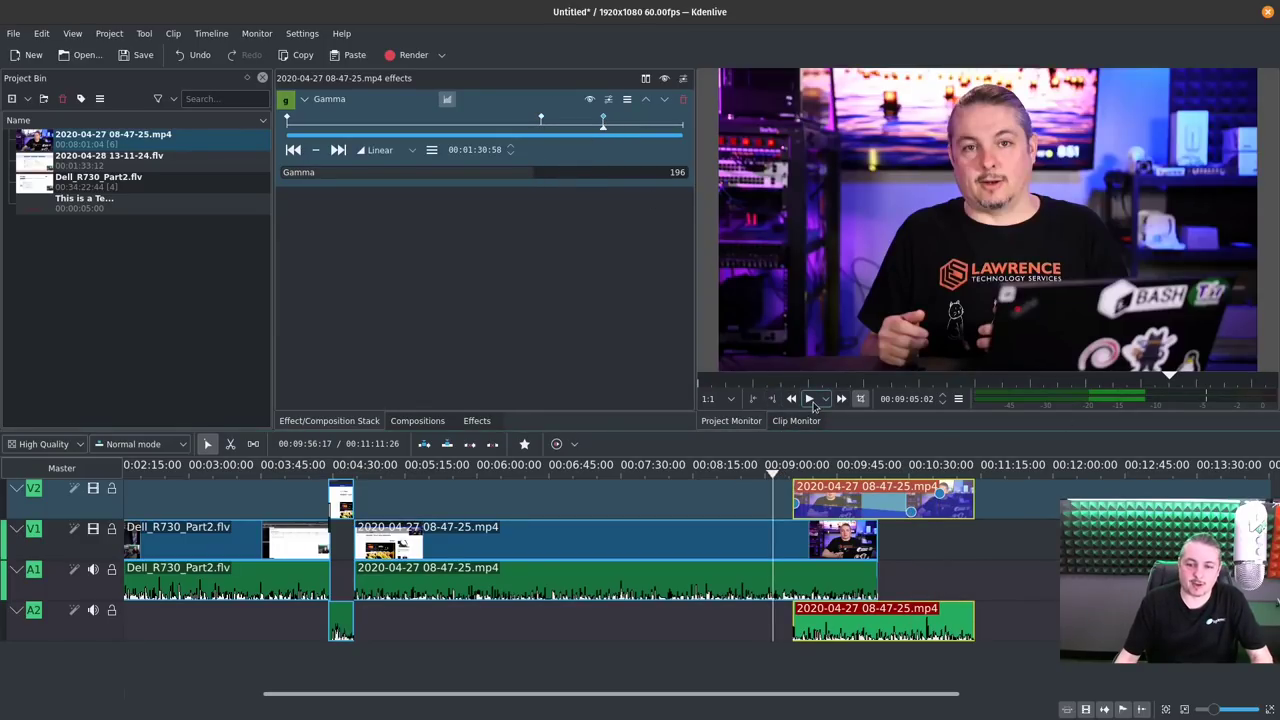
{"action": "left_click", "coordinate": [810, 398]}
{"action": "scroll", "coordinate": [810, 488], "scroll_direction": "up", "scroll_amount": 1}
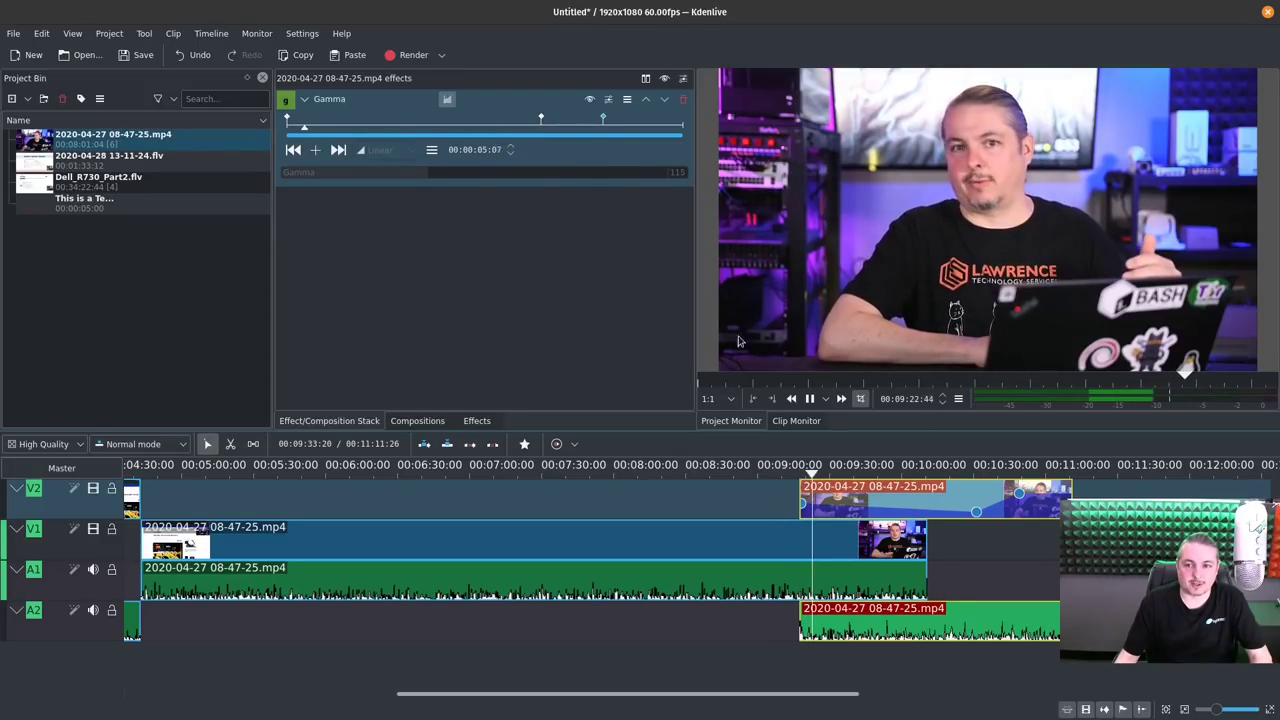
{"action": "left_click_drag", "start_coordinate": [872, 468], "coordinate": [1050, 474]}
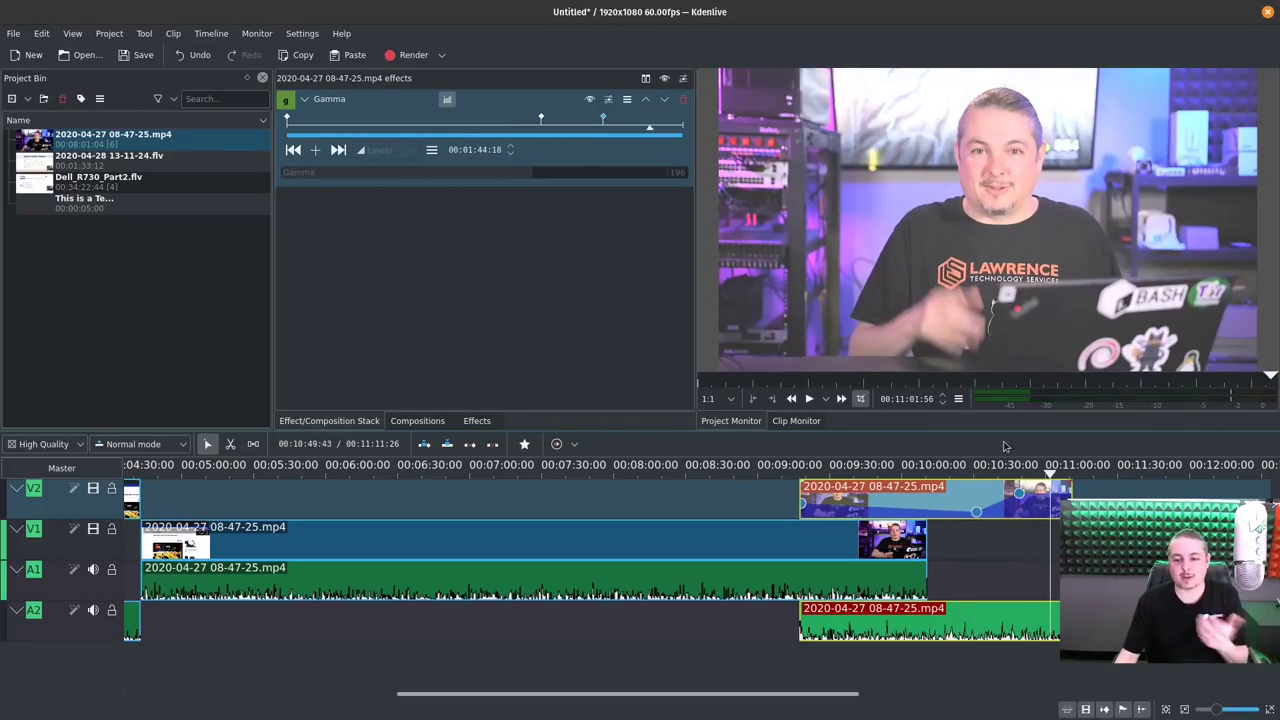
Drag the mid-clip Gamma keyframe on the V2 clip's timeline curve from 88 up to 150
{"action": "left_click", "coordinate": [975, 499]}
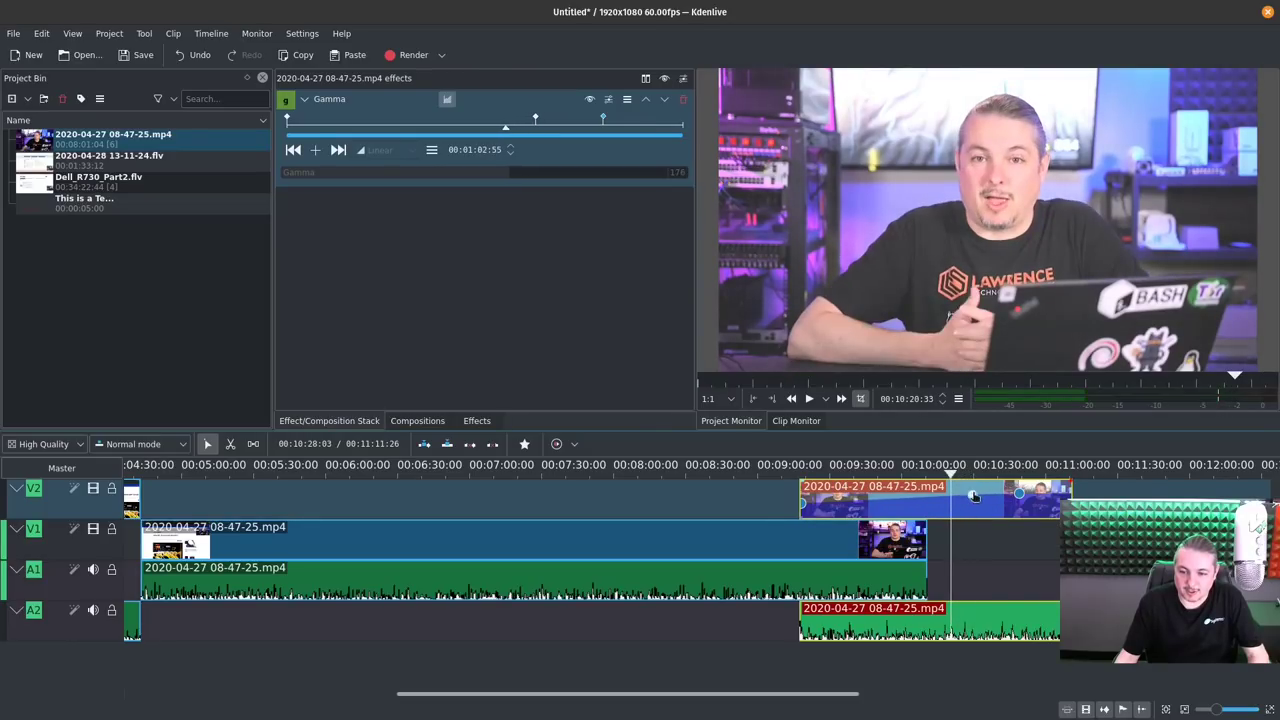
{"action": "left_click_drag", "start_coordinate": [974, 497], "coordinate": [967, 497]}
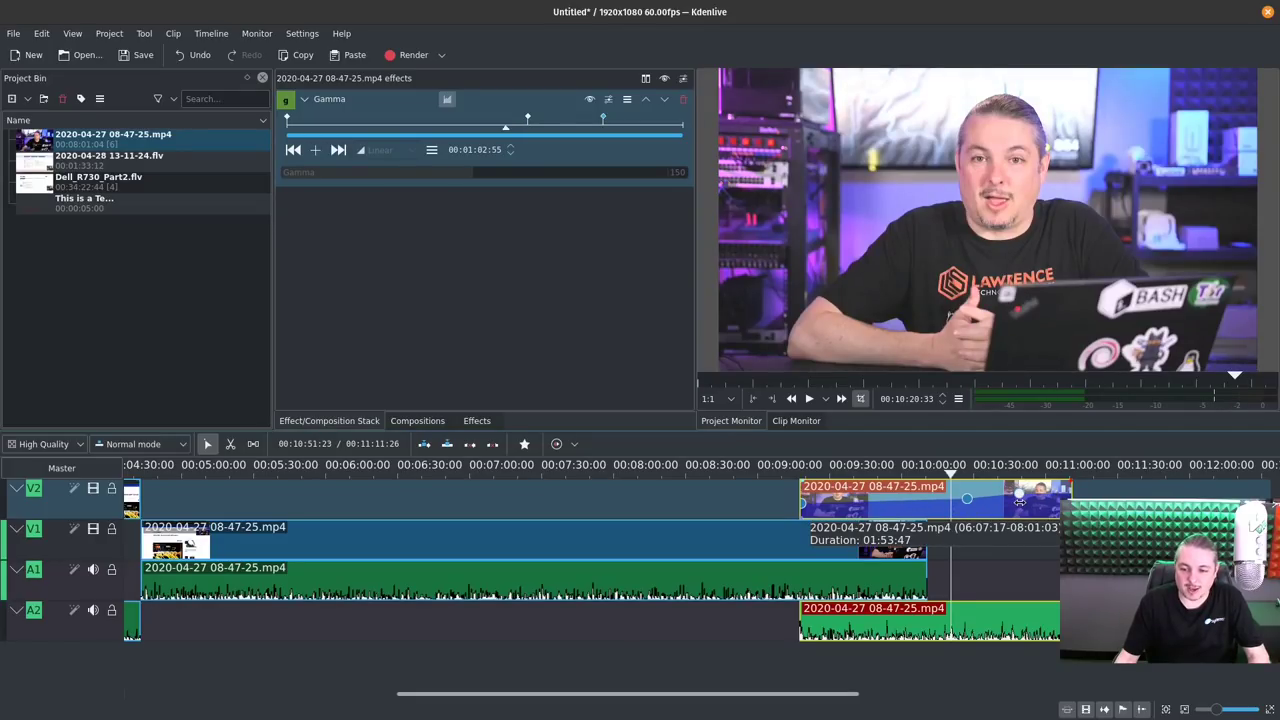
{"action": "left_click", "coordinate": [1018, 500]}
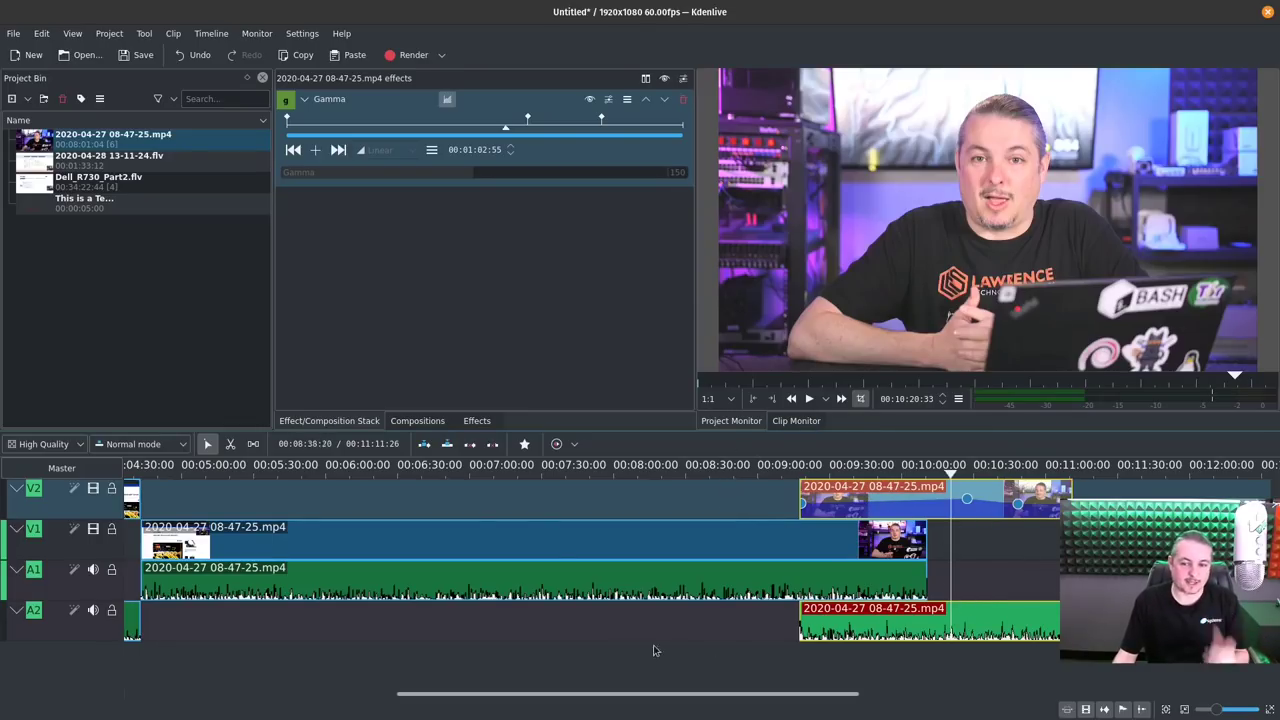
Adjust the track header heights, collapsing the V1, A1 and A2 tracks
{"action": "right_click", "coordinate": [86, 518]}
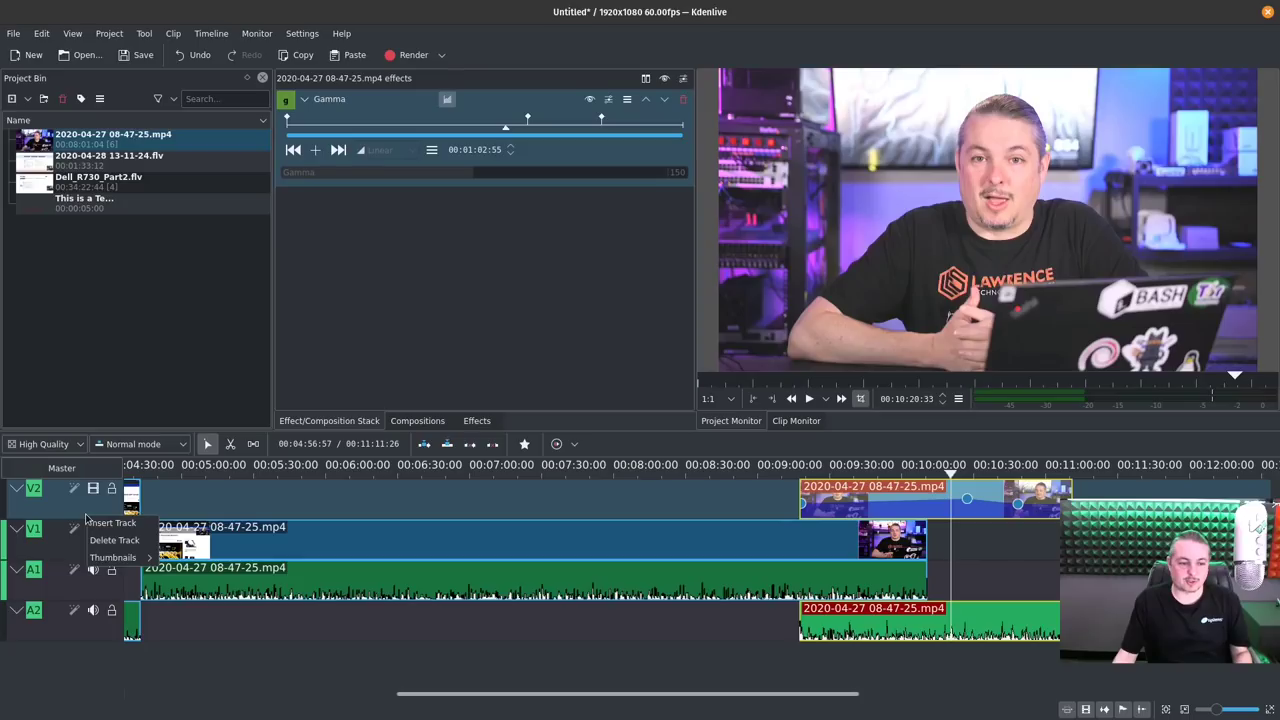
{"action": "left_click", "coordinate": [14, 497]}
{"action": "left_click", "coordinate": [15, 492]}
{"action": "left_click", "coordinate": [15, 492]}
{"action": "left_click", "coordinate": [15, 492]}
{"action": "left_click", "coordinate": [15, 490]}
{"action": "left_click", "coordinate": [16, 528]}
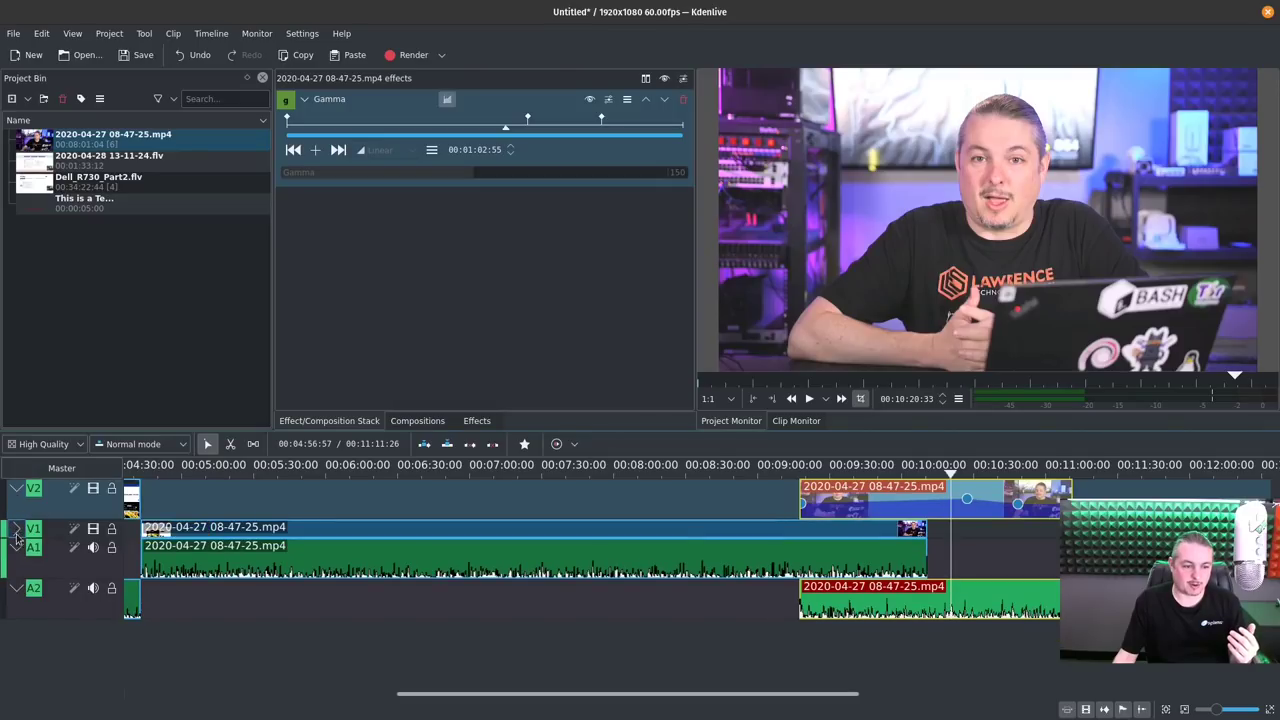
{"action": "left_click", "coordinate": [16, 548]}
{"action": "left_click", "coordinate": [16, 567]}
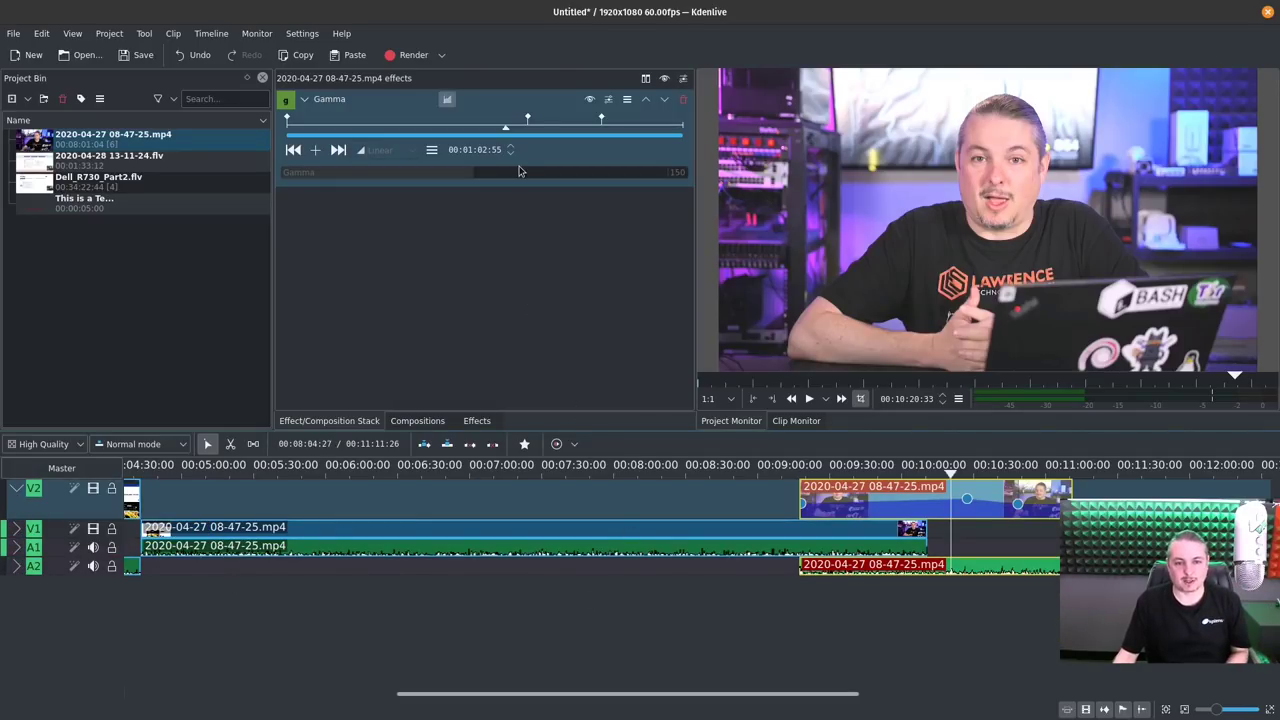
Remove the Gamma effect, delete the later V2/A2 clip, and re-expand the V1 and A1 tracks
{"action": "left_click", "coordinate": [683, 101]}
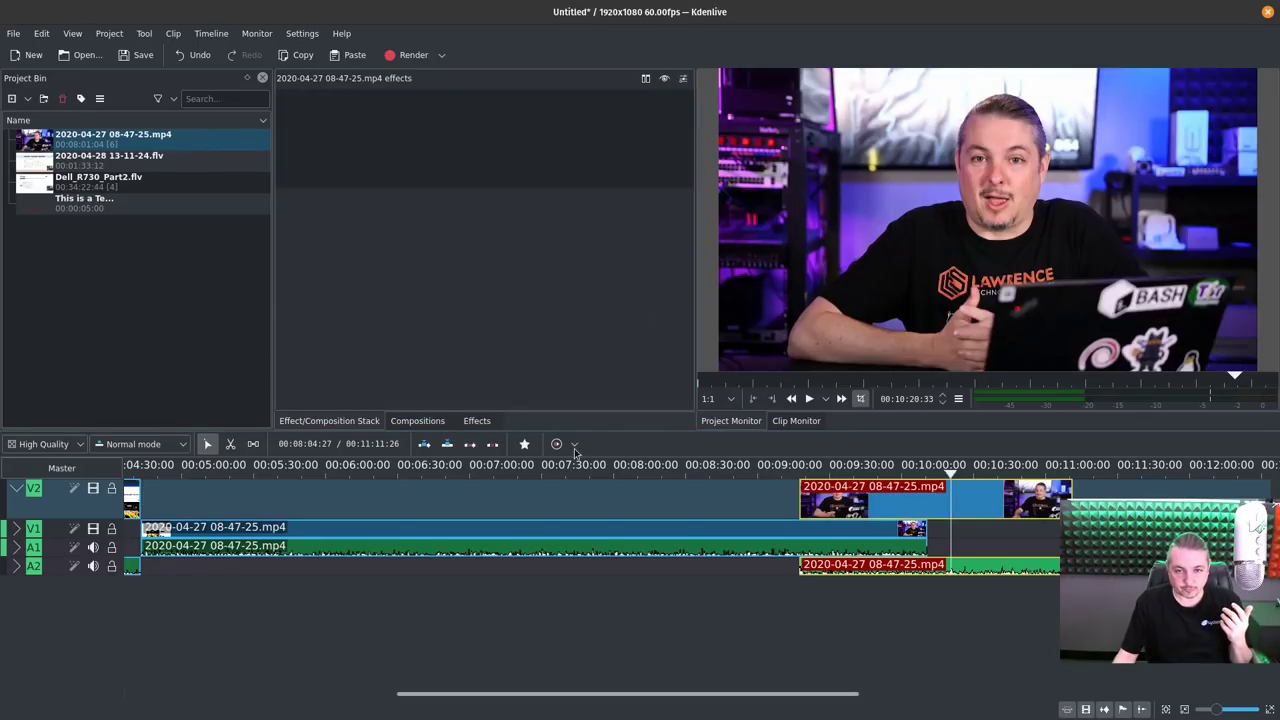
{"action": "key", "text": "Delete"}
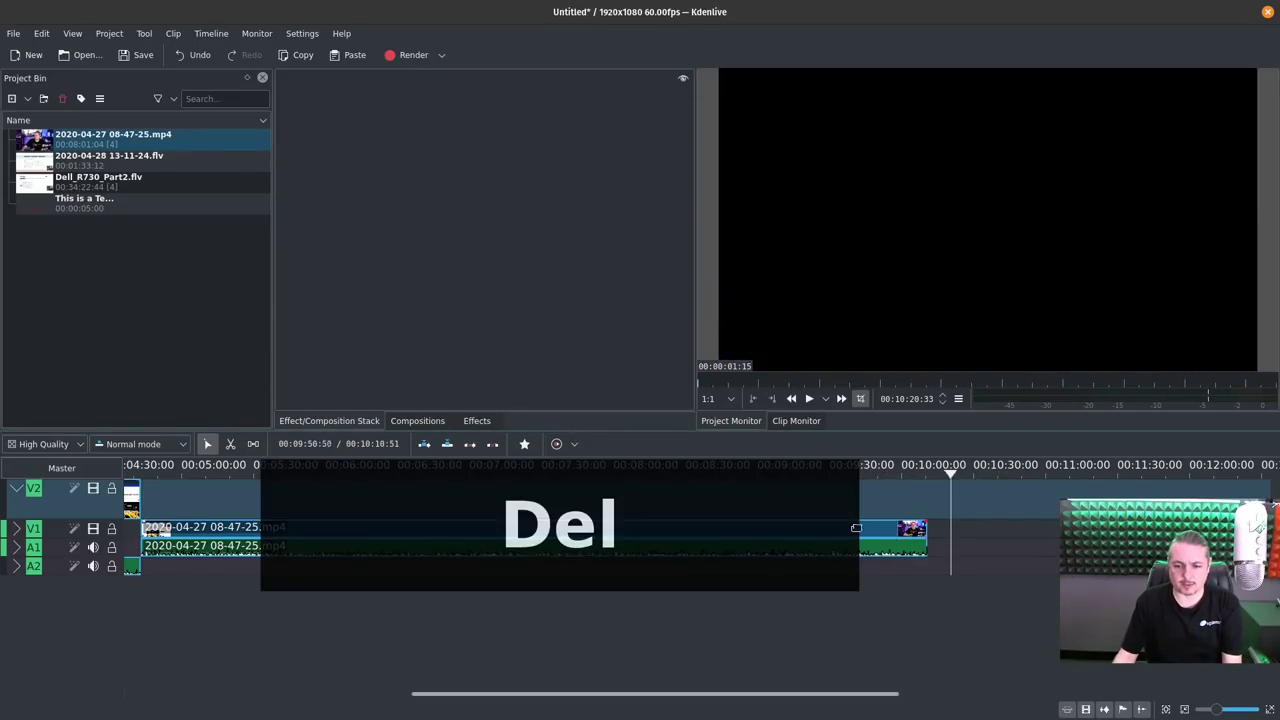
{"action": "left_click", "coordinate": [200, 527]}
{"action": "left_click", "coordinate": [16, 527]}
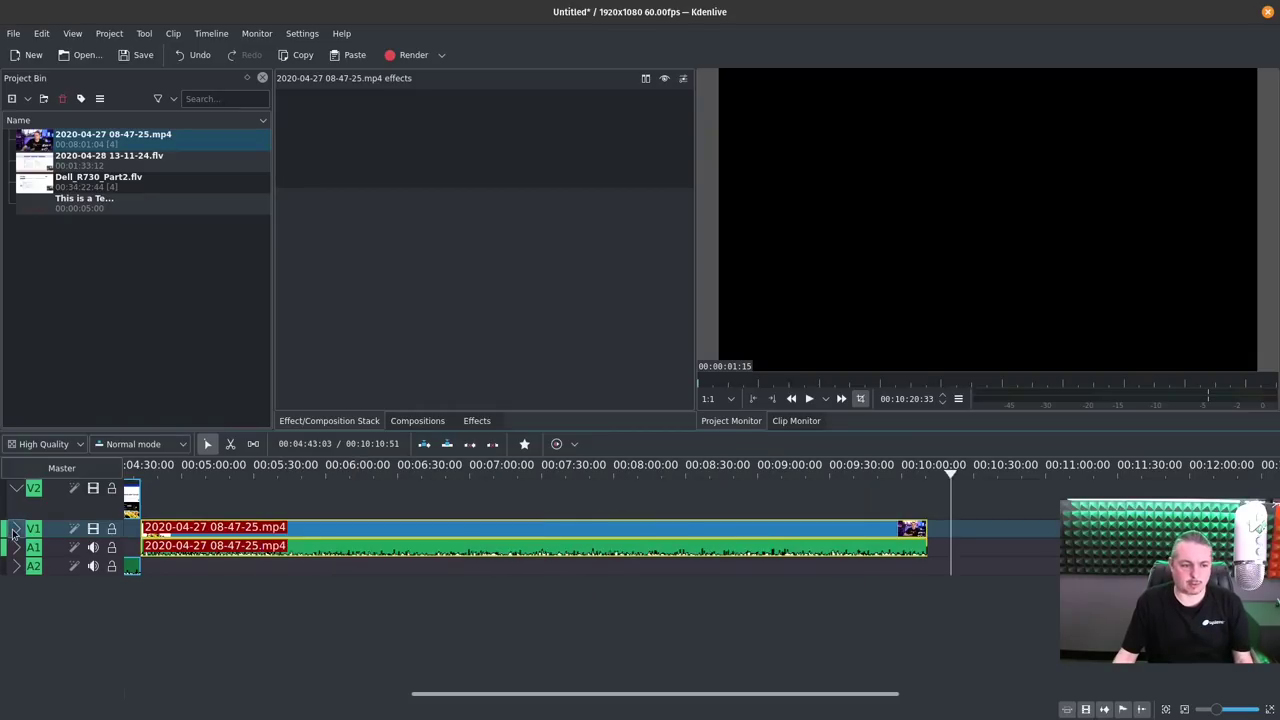
{"action": "left_click", "coordinate": [16, 569]}
{"action": "left_click_drag", "start_coordinate": [657, 697], "coordinate": [804, 694]}
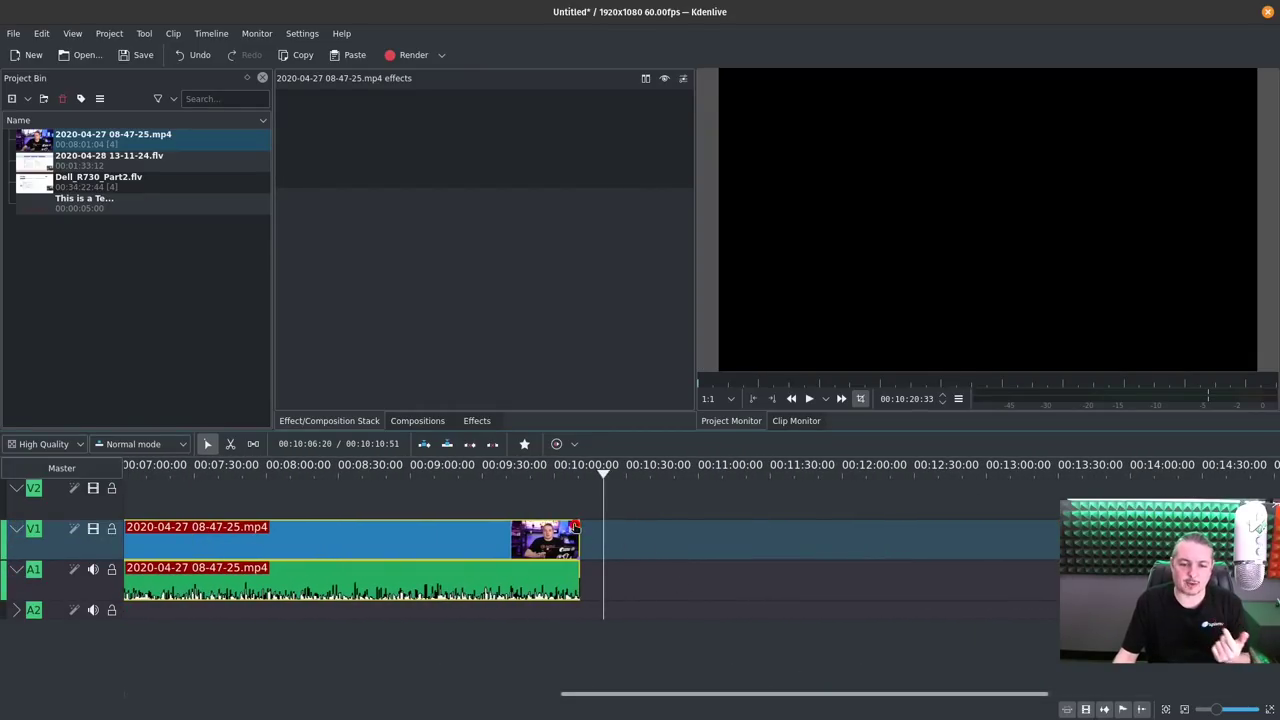
Add a fade out to the end of the main V1 clip
{"action": "left_click", "coordinate": [553, 502]}
{"action": "left_click", "coordinate": [571, 502]}
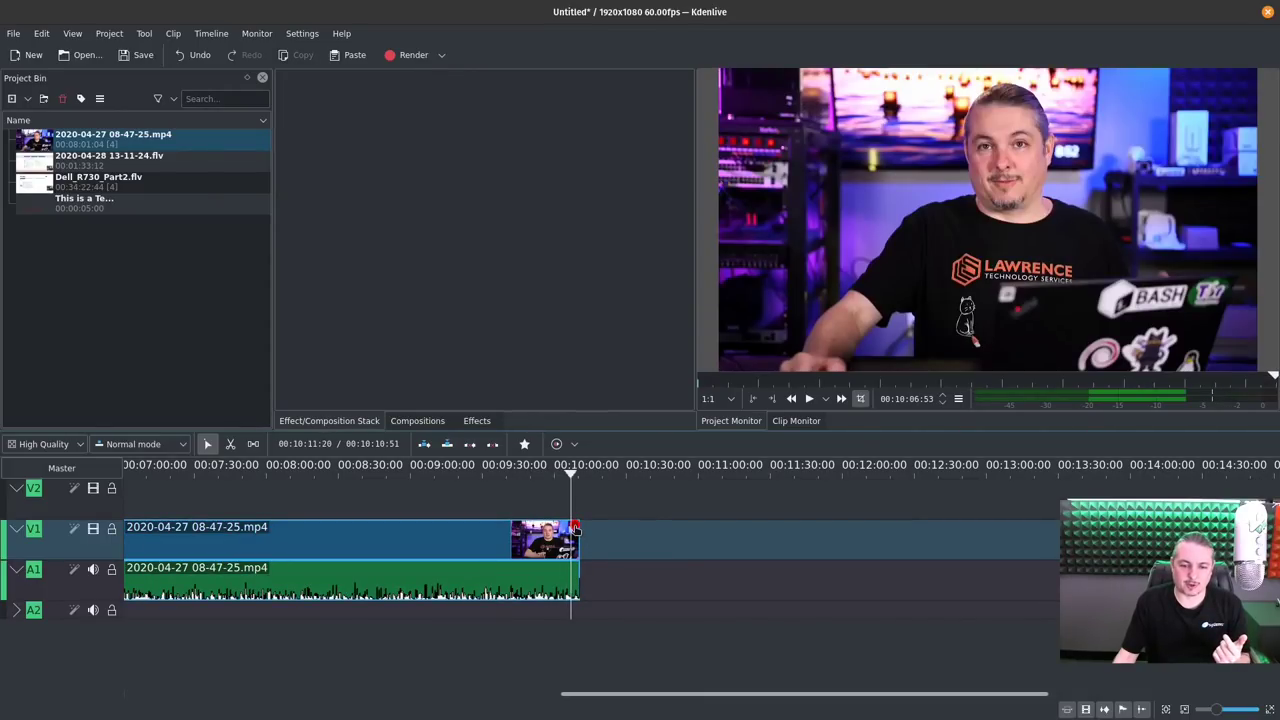
{"action": "left_click_drag", "start_coordinate": [575, 527], "coordinate": [569, 531]}
{"action": "left_click", "coordinate": [586, 476]}
{"action": "scroll", "coordinate": [583, 478], "scroll_direction": "up", "scroll_amount": 4}
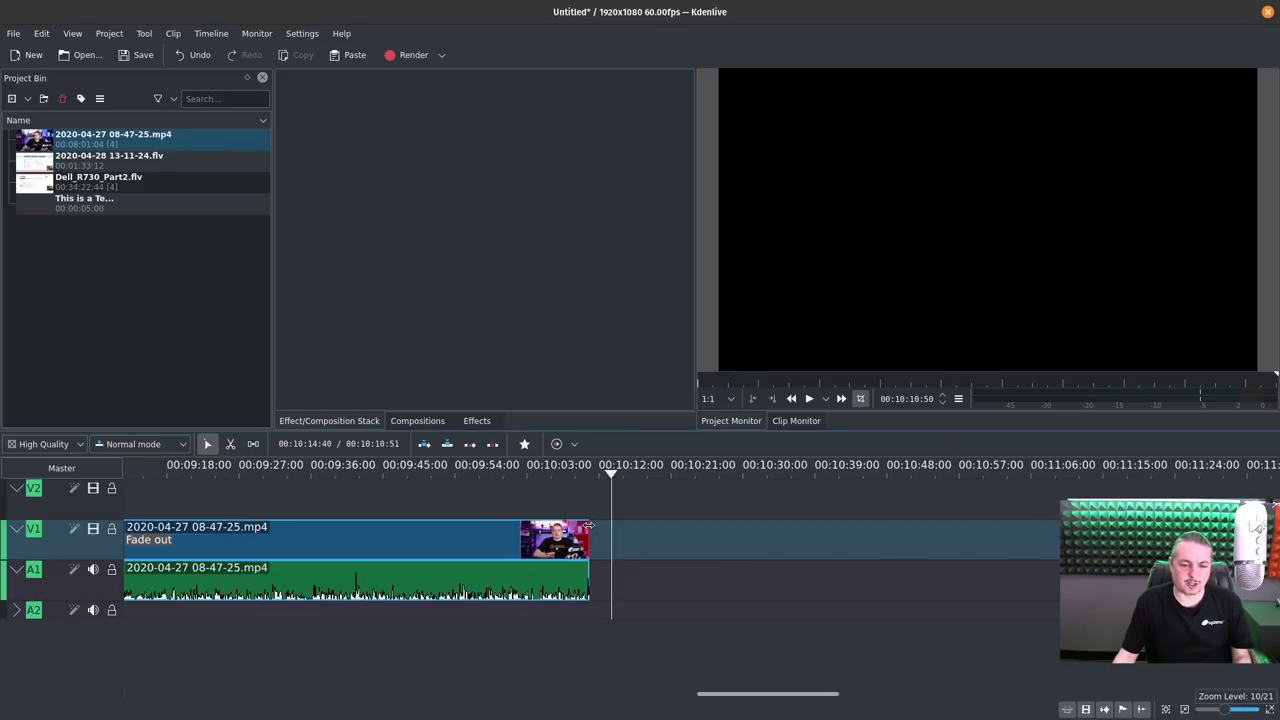
{"action": "left_click_drag", "start_coordinate": [587, 522], "coordinate": [493, 549]}
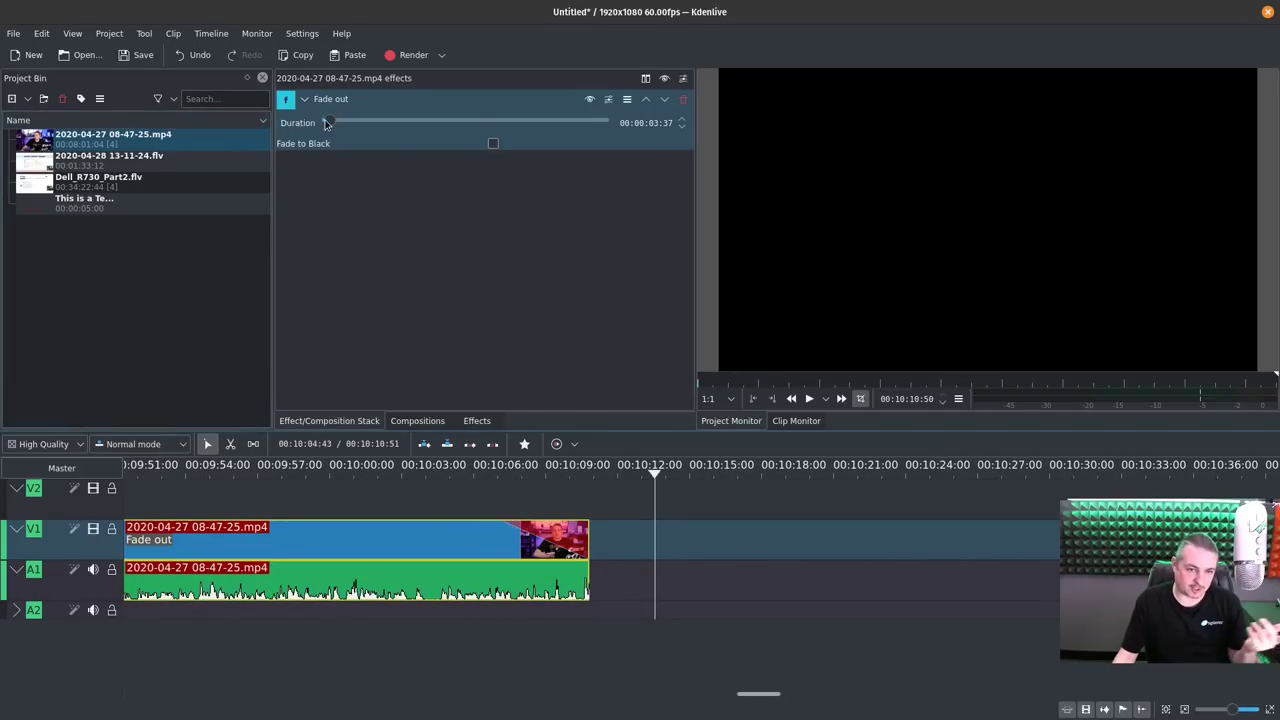
{"action": "left_click_drag", "start_coordinate": [326, 122], "coordinate": [335, 122]}
Set the fade out duration to 00:00:01:35, preview it, and bring up the Rendering dialog
{"action": "left_click", "coordinate": [384, 466]}
{"action": "key", "text": "space"}
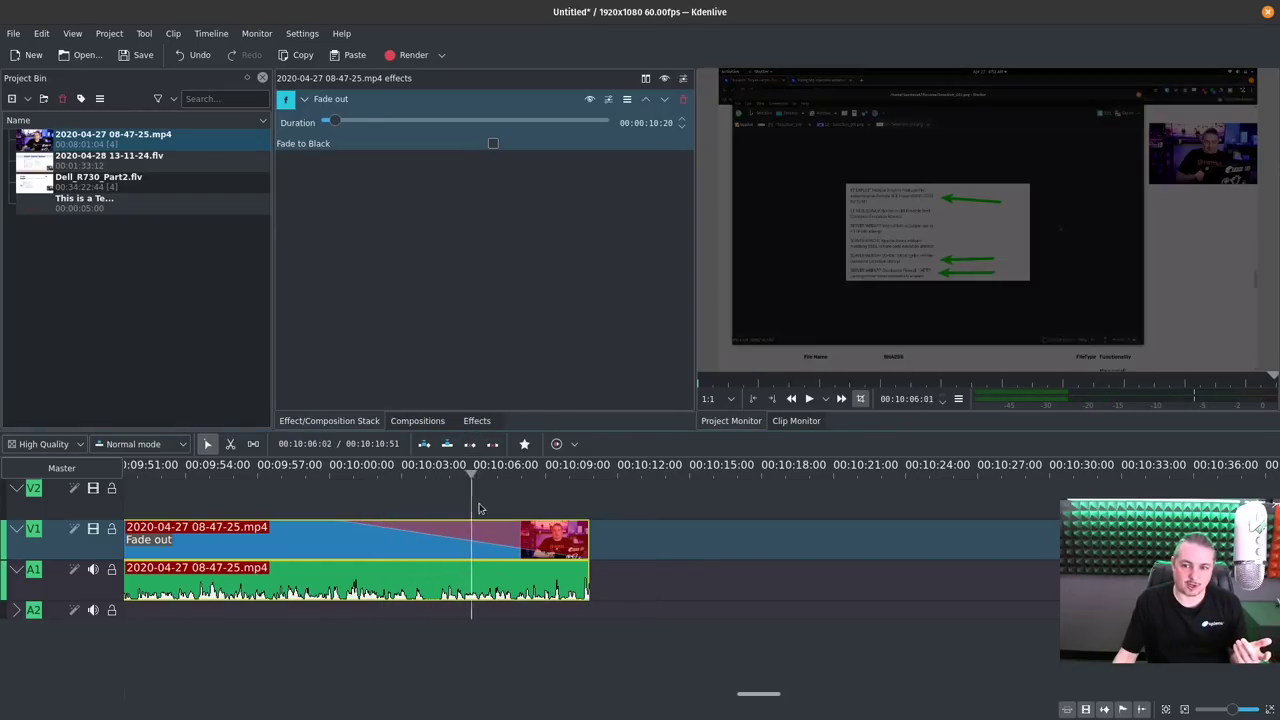
{"action": "left_click_drag", "start_coordinate": [335, 122], "coordinate": [332, 122]}
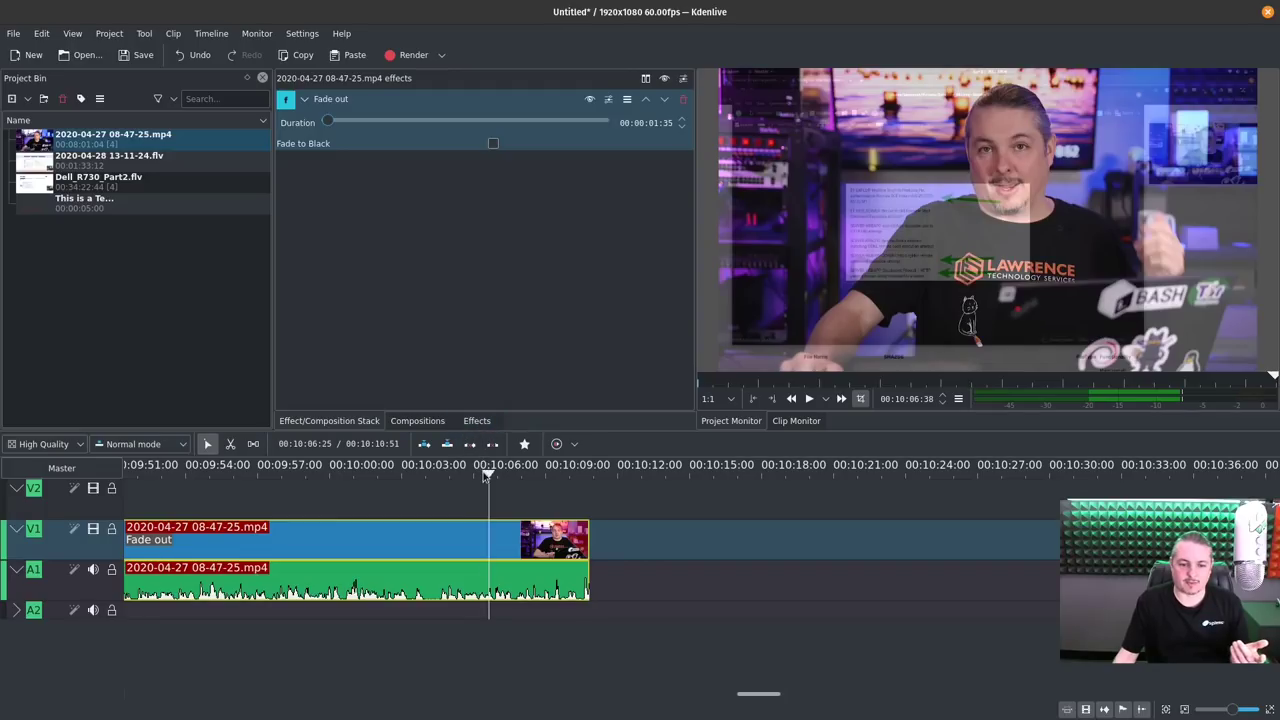
{"action": "left_click", "coordinate": [518, 476]}
{"action": "left_click", "coordinate": [574, 496]}
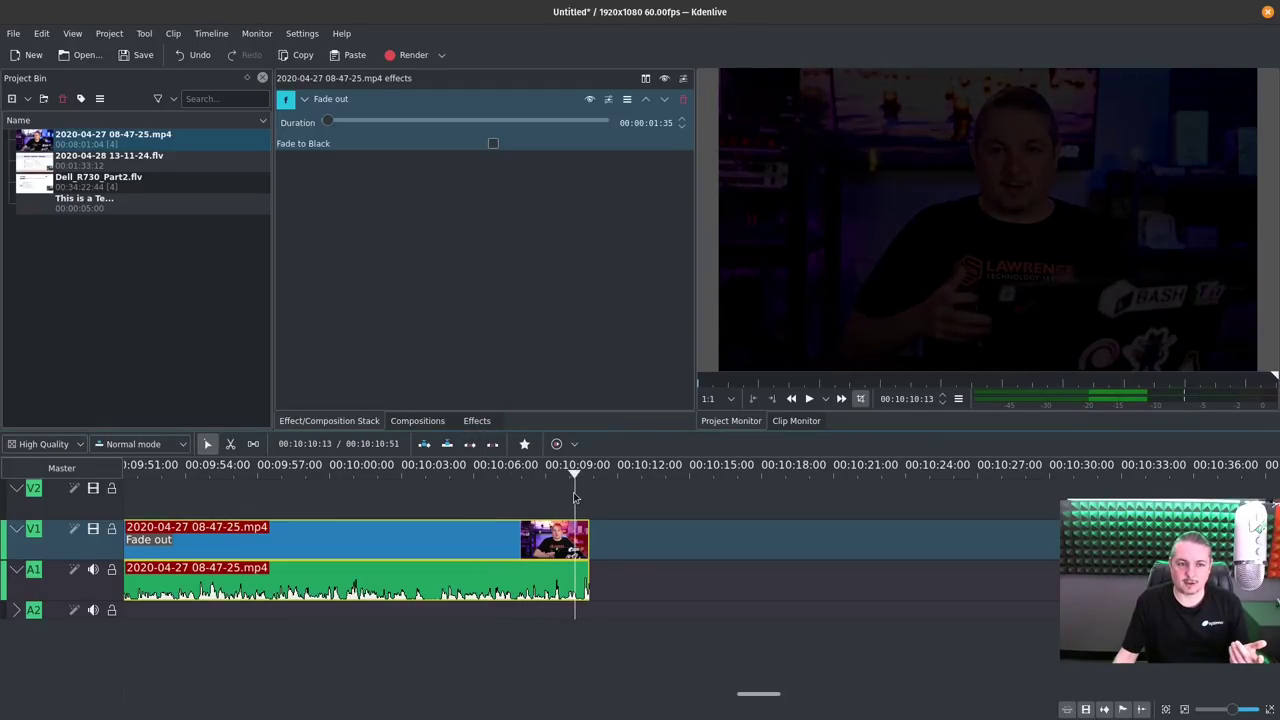
{"action": "left_click", "coordinate": [405, 55]}
Select the MP4 H264/AAC format, review its extra encoder options, and close the Rendering dialog
{"action": "left_click", "coordinate": [582, 326]}
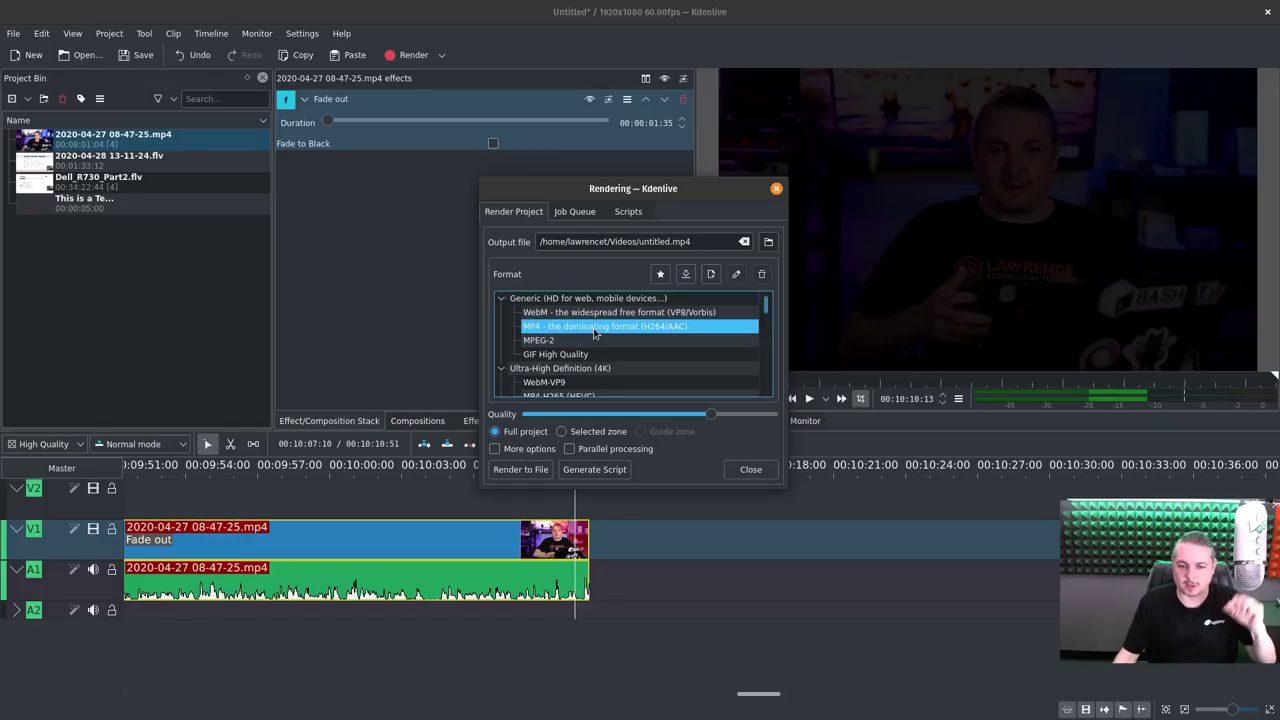
{"action": "left_click", "coordinate": [495, 449]}
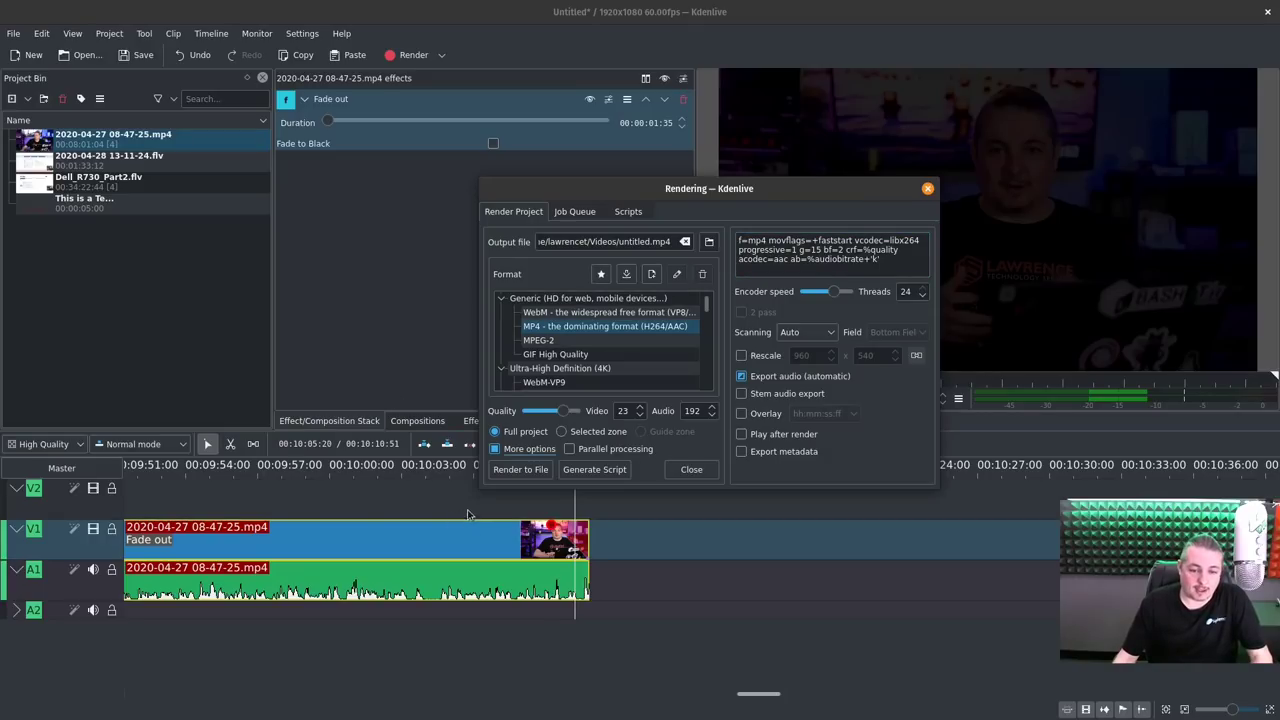
{"action": "left_click", "coordinate": [928, 188]}
{"action": "scroll", "coordinate": [660, 556], "scroll_direction": "down", "scroll_amount": 3}
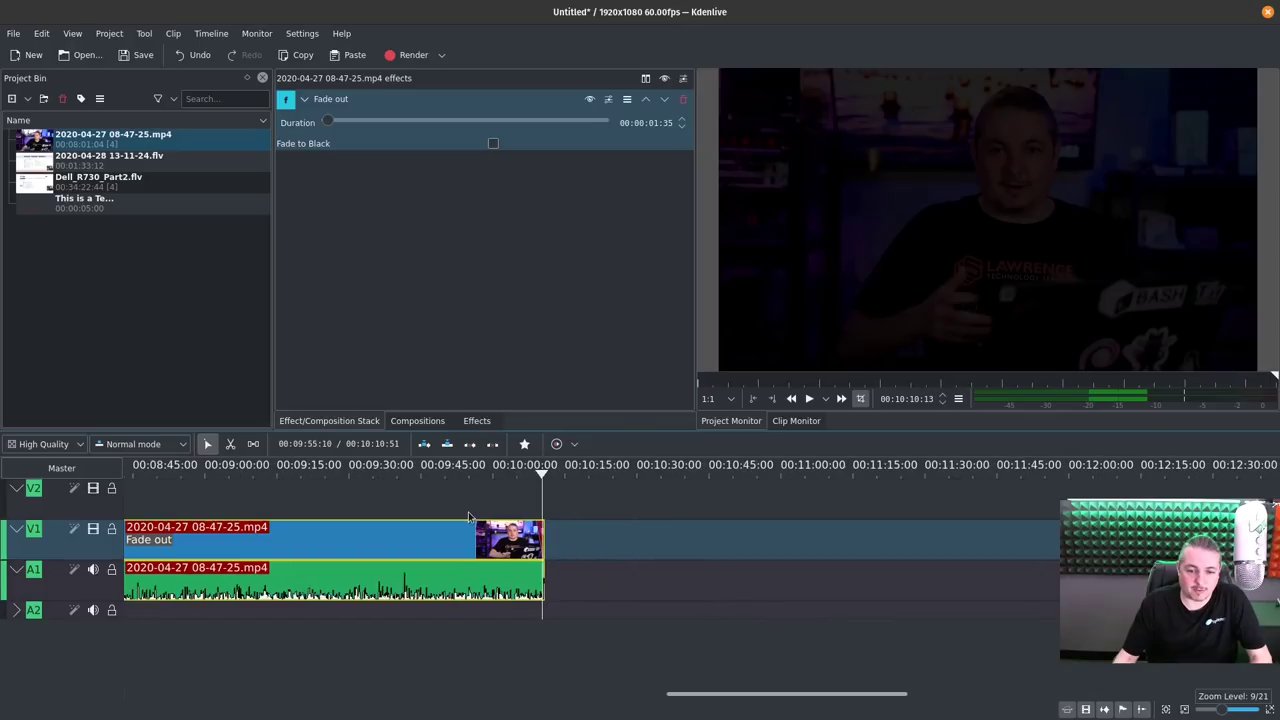
{"action": "left_click_drag", "start_coordinate": [737, 694], "coordinate": [250, 708]}
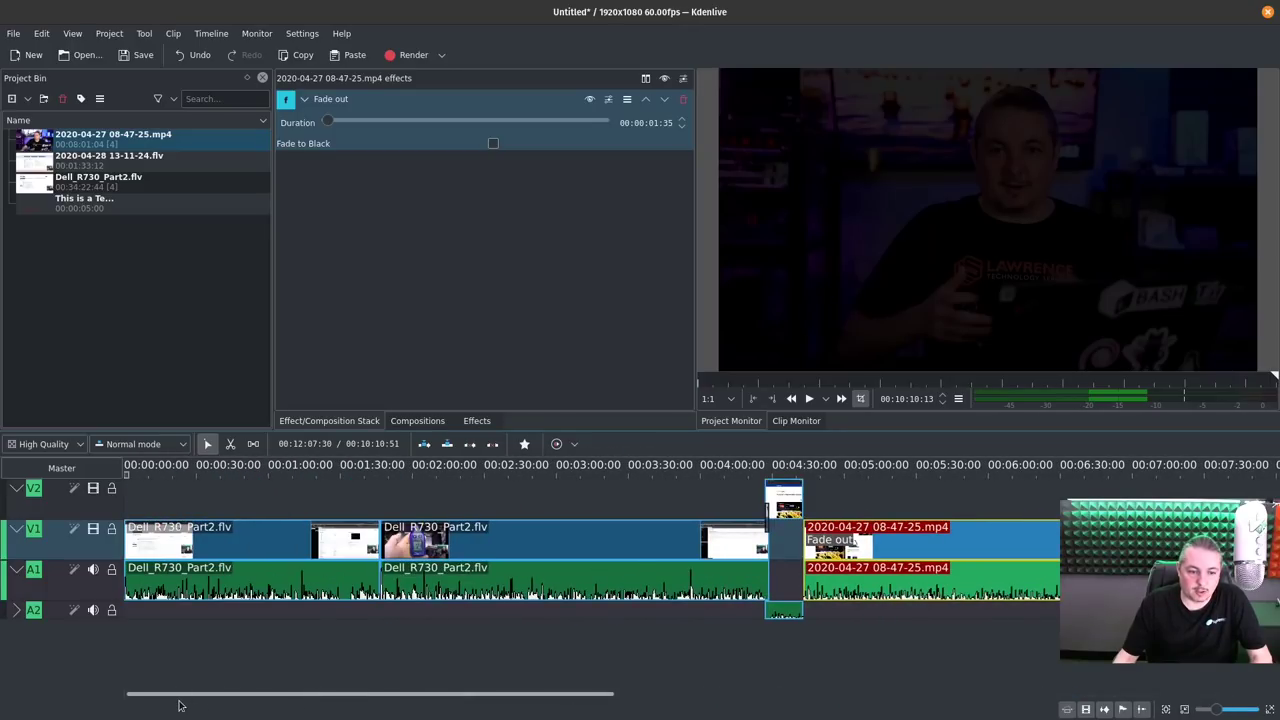
{"action": "scroll", "coordinate": [806, 490], "scroll_direction": "down", "scroll_amount": 5}
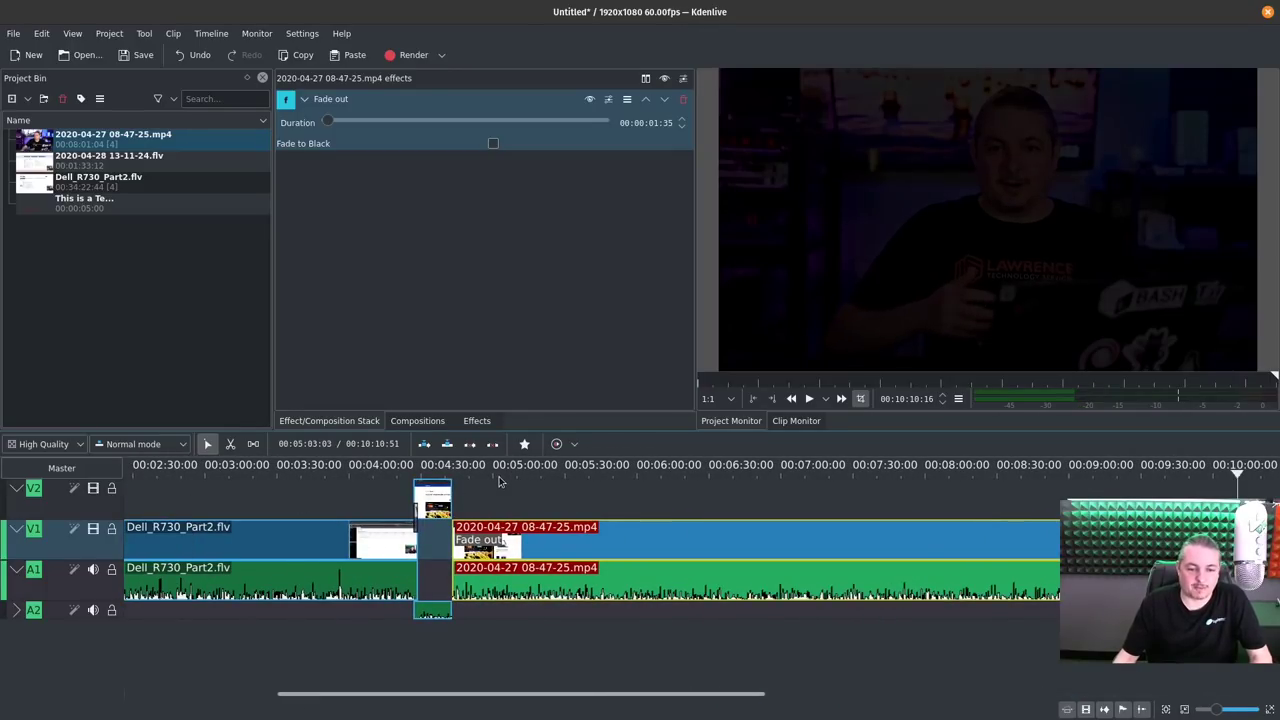
{"action": "scroll", "coordinate": [524, 492], "scroll_direction": "down", "scroll_amount": 2}
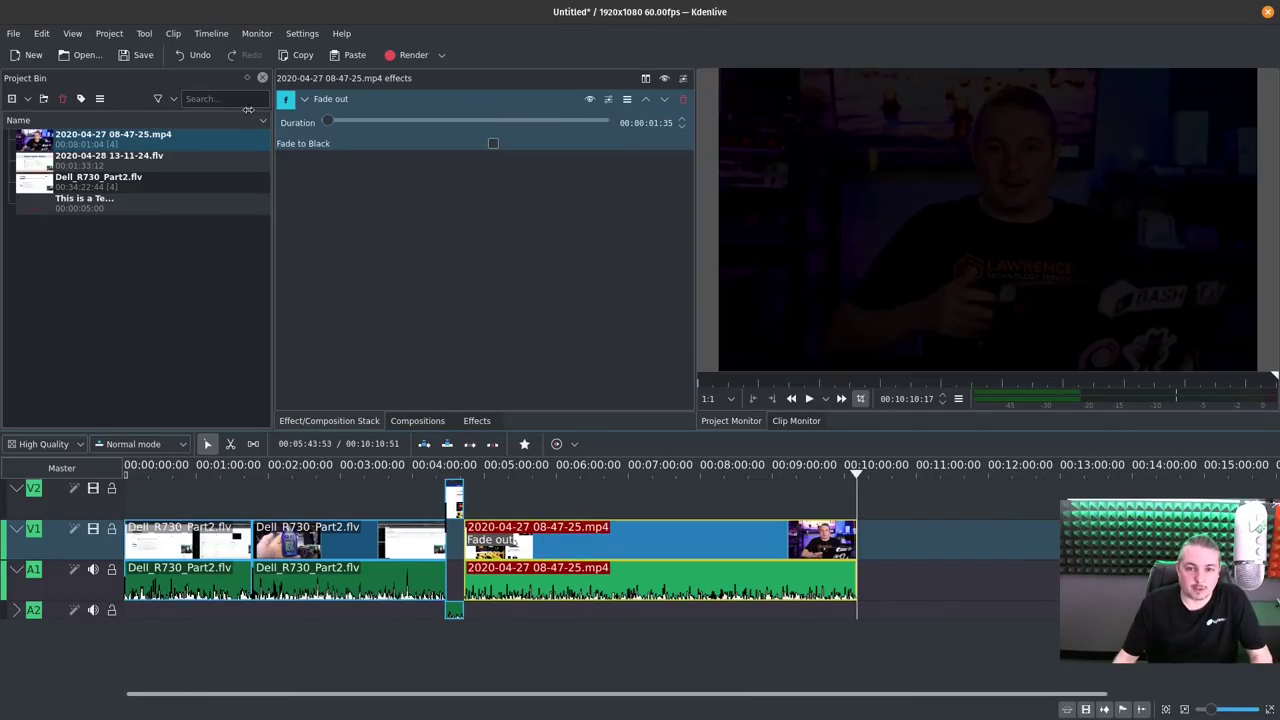
Reopen the Rendering dialog, pick MP4 H264/AAC again, and recheck More options
{"action": "left_click", "coordinate": [408, 55]}
{"action": "left_click", "coordinate": [542, 355]}
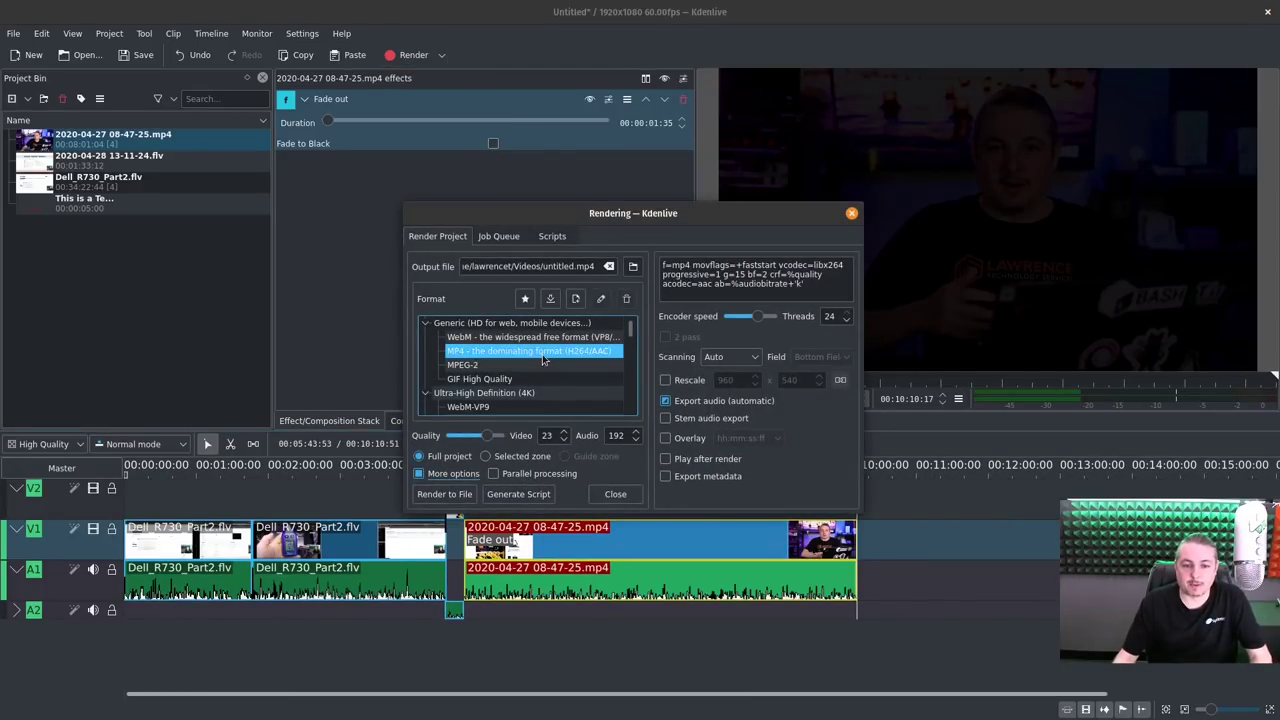
{"action": "left_click", "coordinate": [443, 474]}
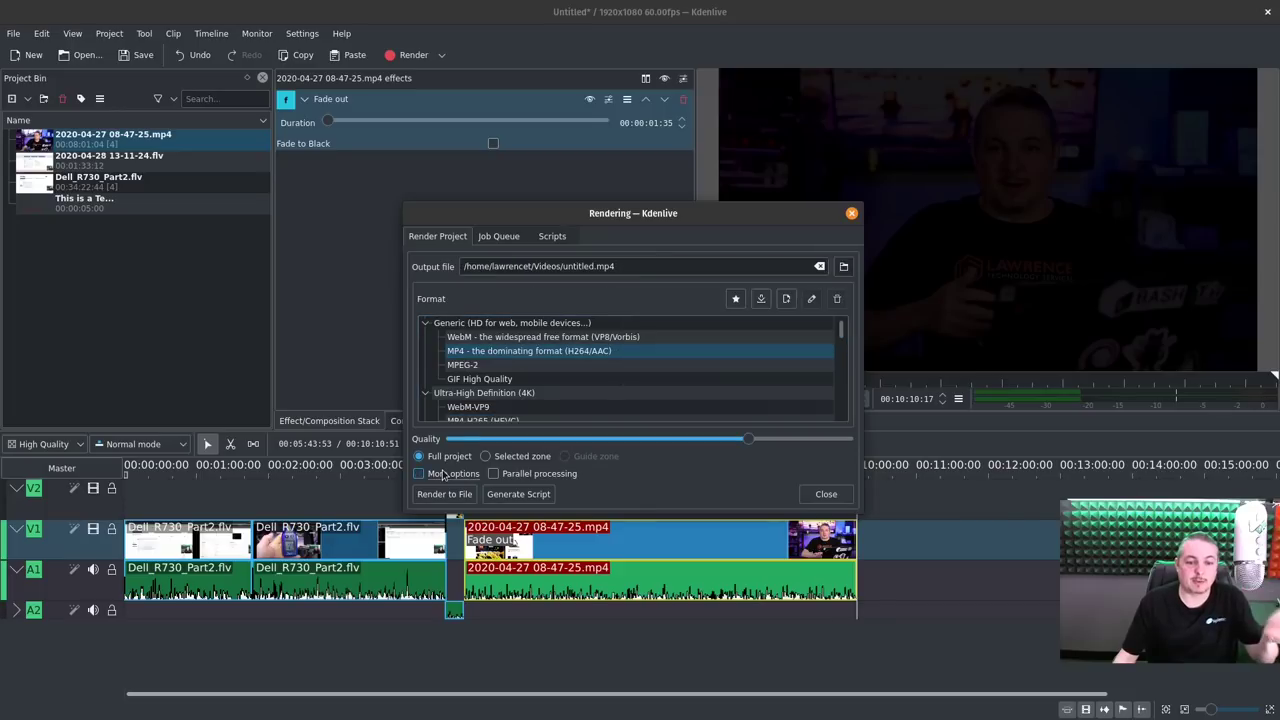
{"action": "left_click", "coordinate": [443, 474]}
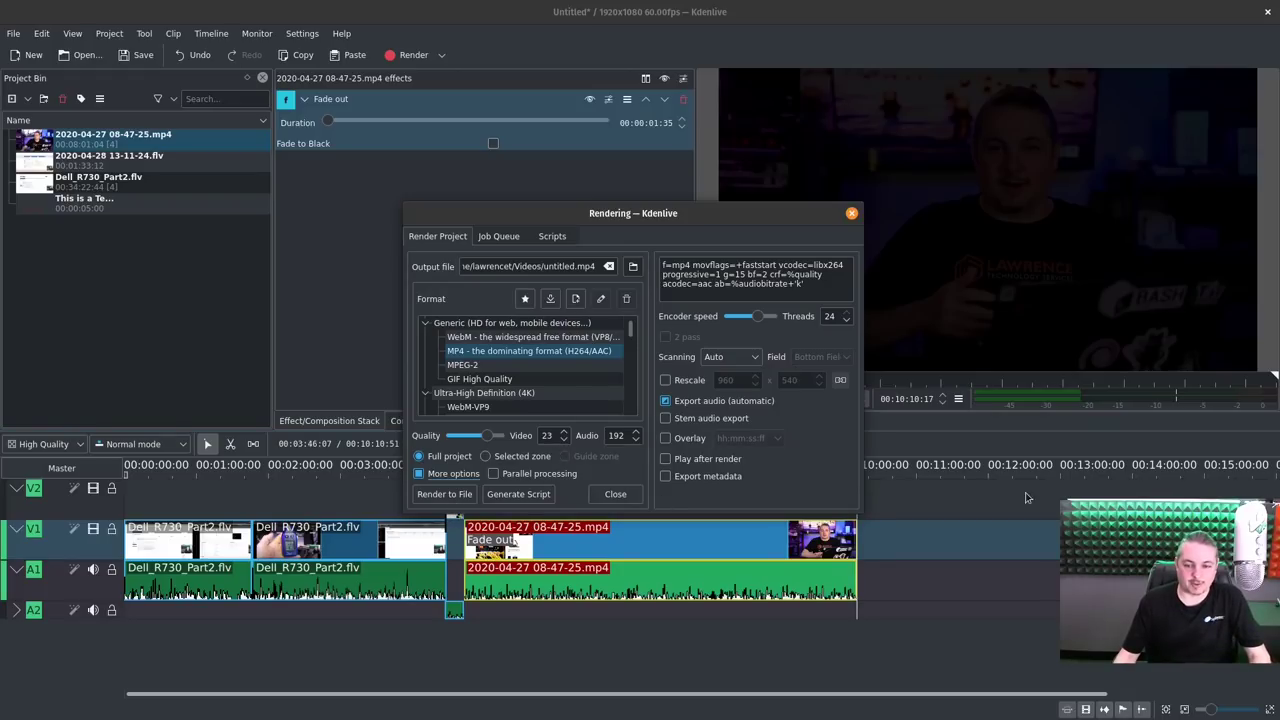
Start rendering the project to untitled.mp4
{"action": "left_click", "coordinate": [454, 496]}
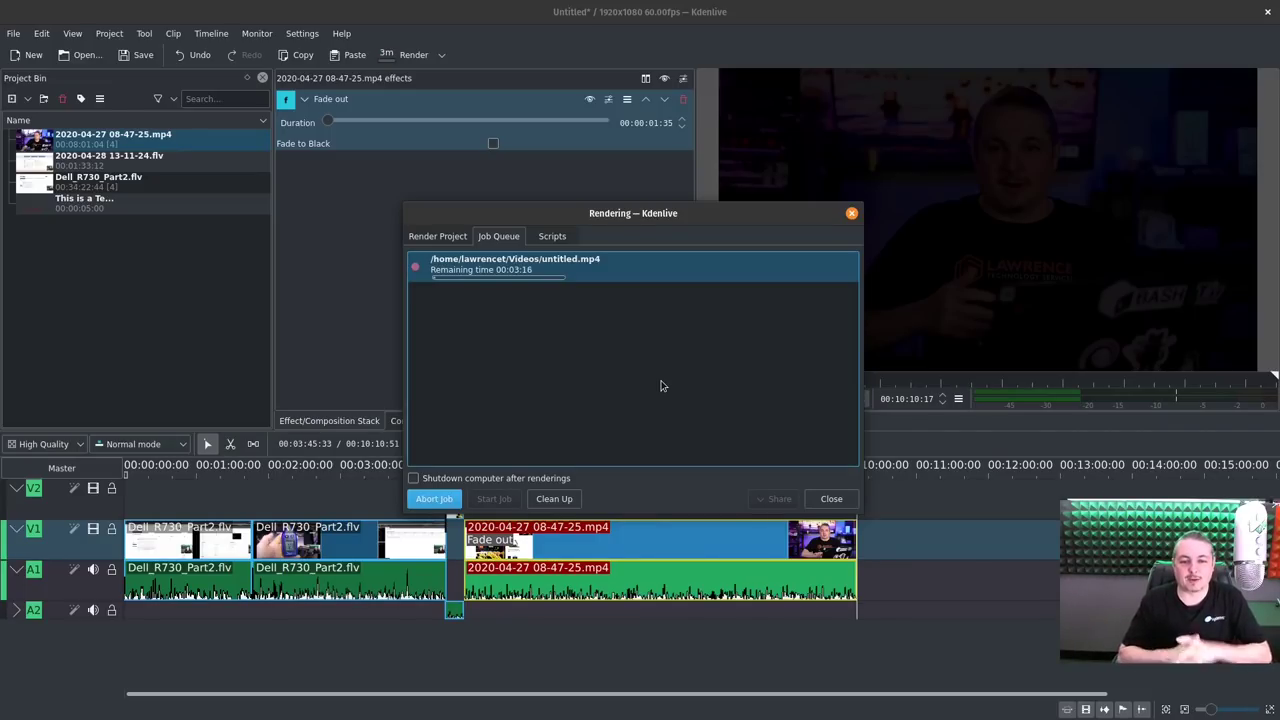
Run htop in GNOME Terminal to monitor CPU load while untitled.mp4 renders
{"action": "key", "text": "super"}
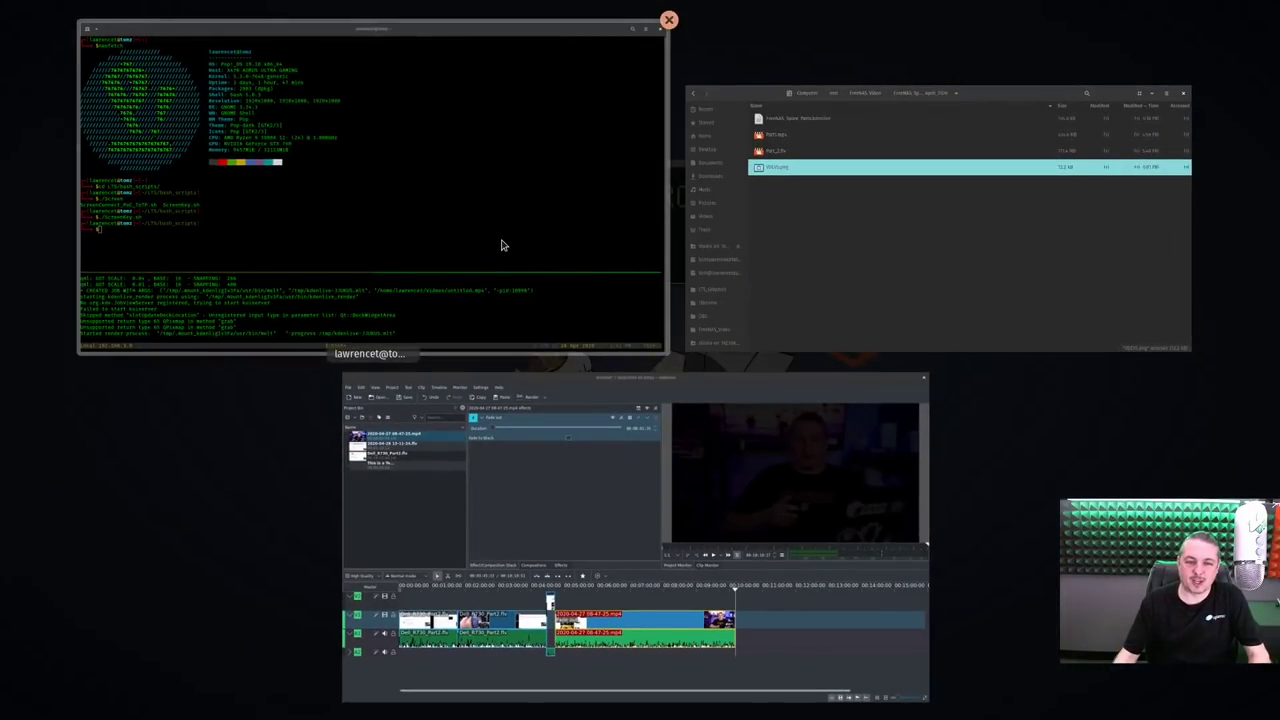
{"action": "left_click", "coordinate": [500, 245]}
{"action": "type", "text": "htop"}
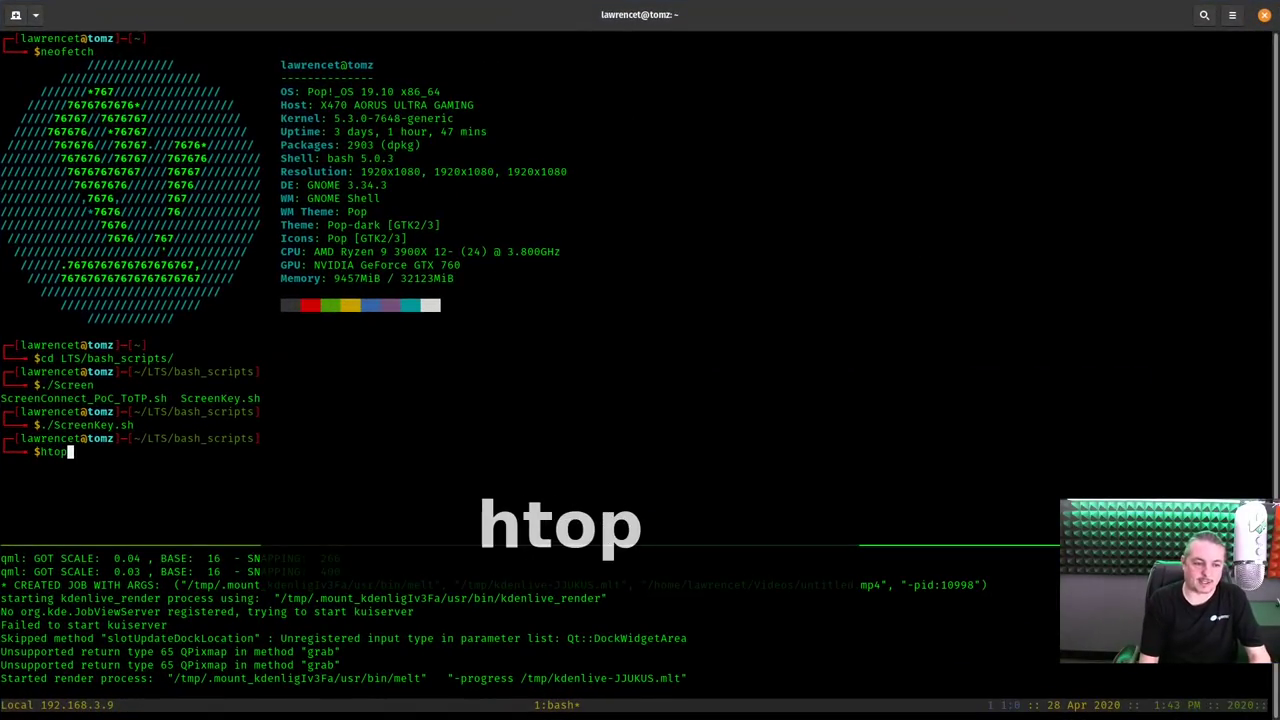
{"action": "key", "text": "Return"}
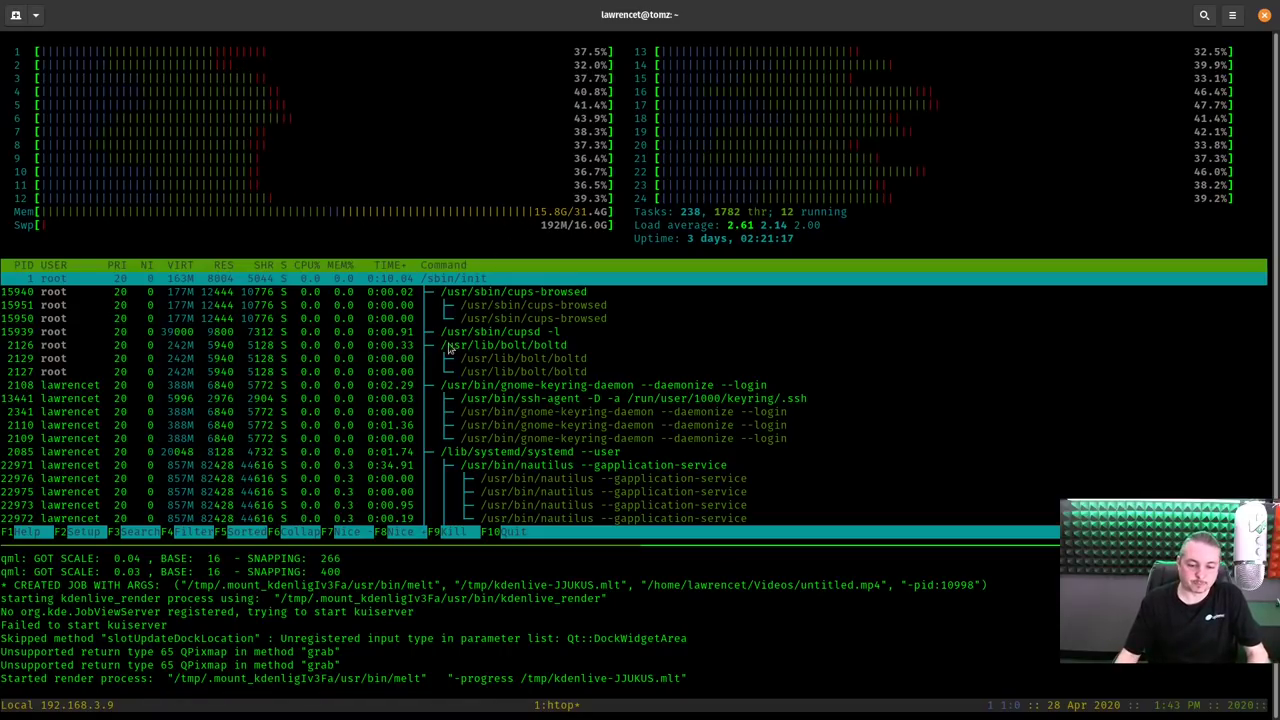
{"action": "key", "text": "super"}
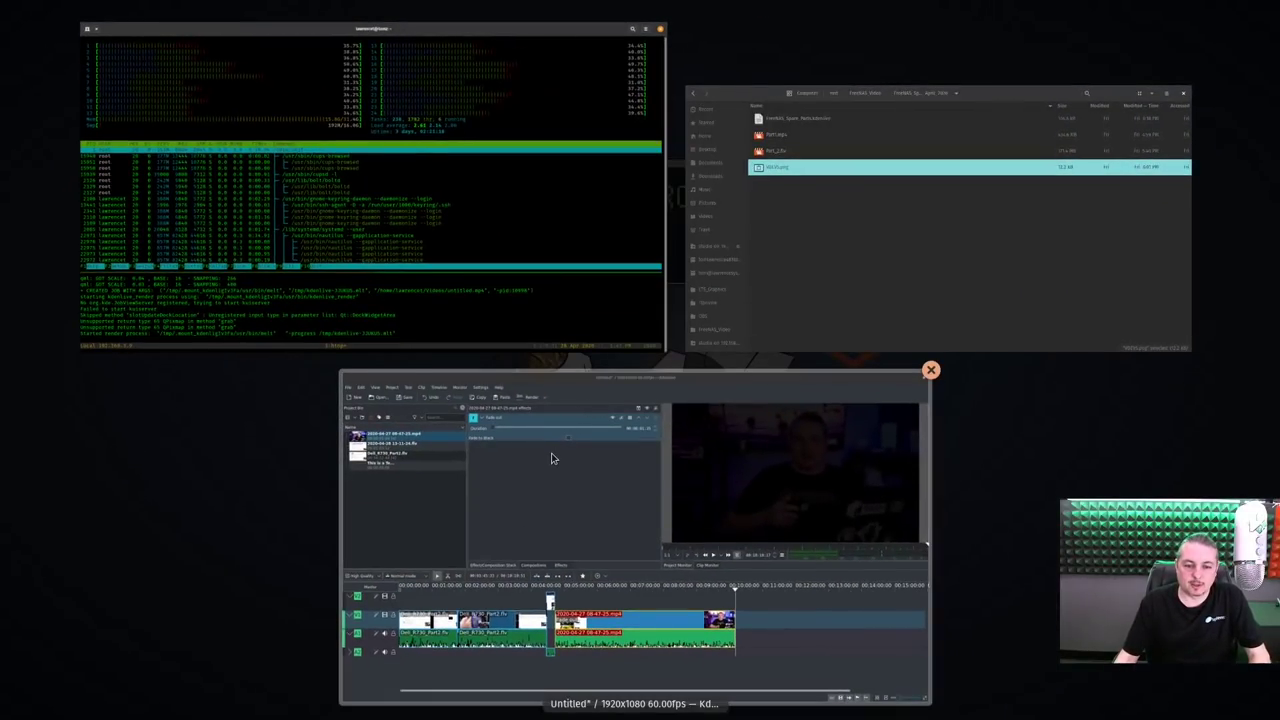
Return to Kdenlive and move the Rendering dialog higher to watch untitled.mp4 finish
{"action": "left_click", "coordinate": [557, 519]}
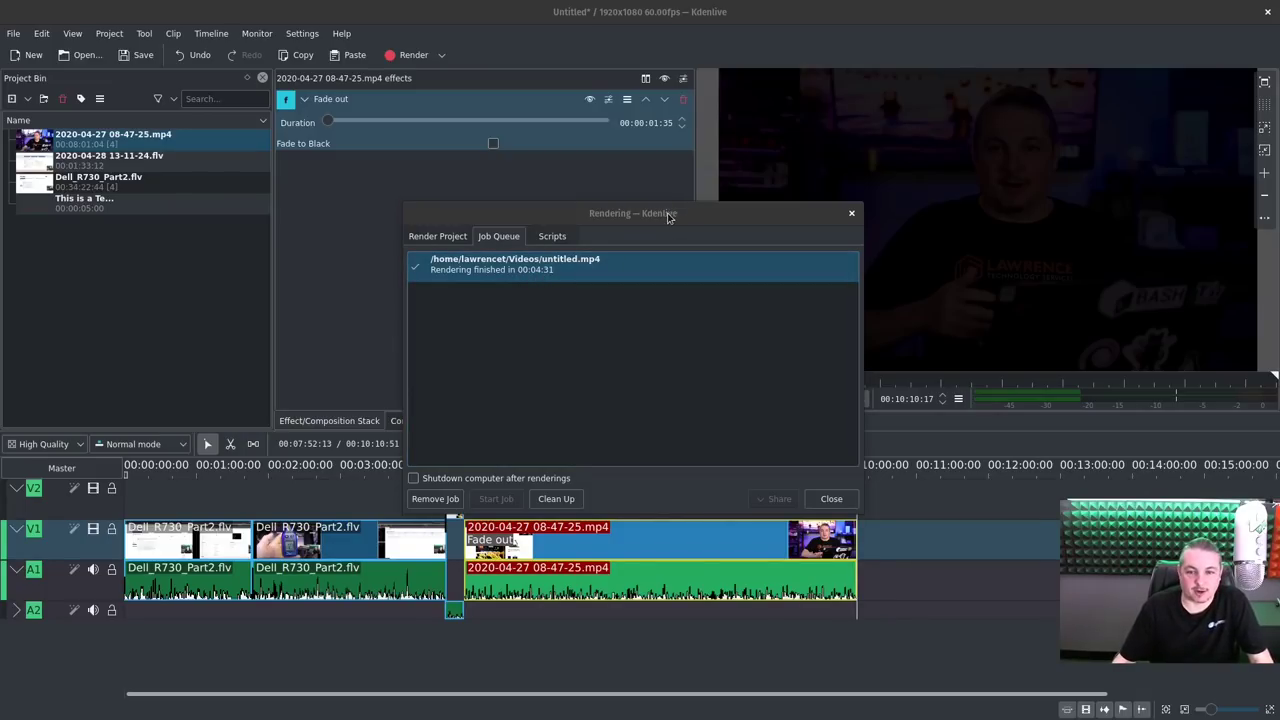
{"action": "left_click_drag", "start_coordinate": [670, 214], "coordinate": [655, 149]}
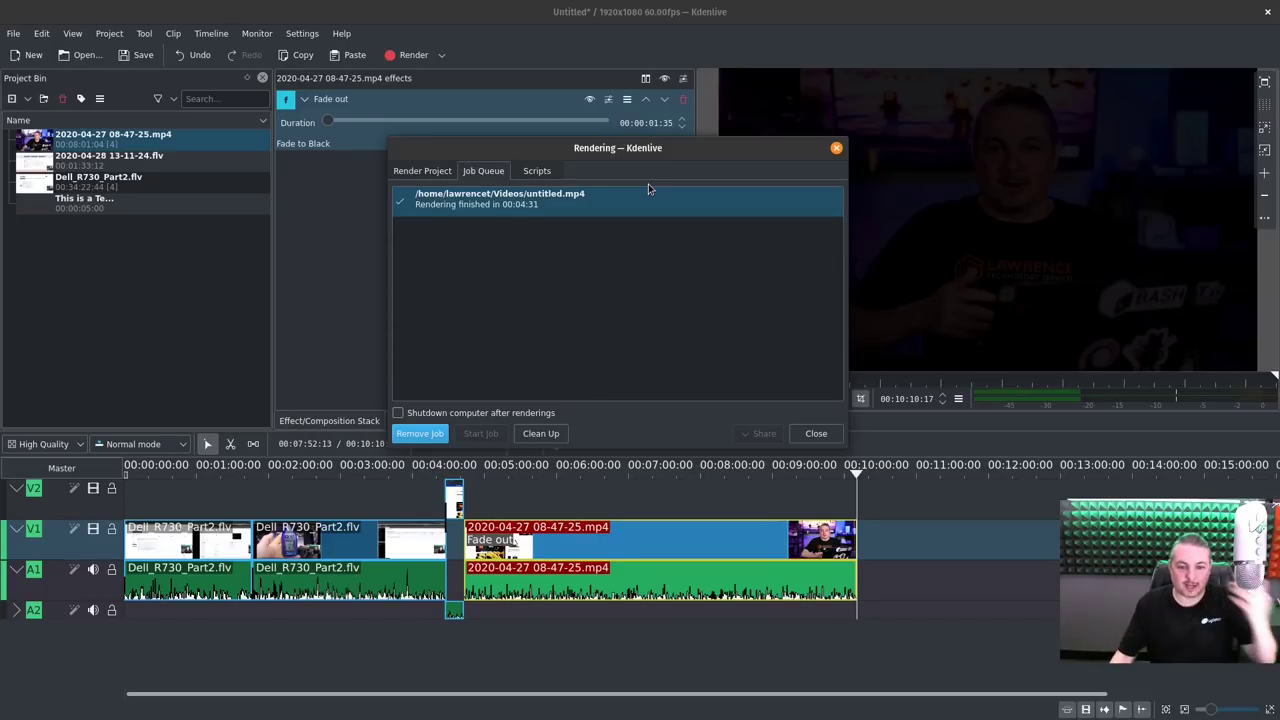
Start a new project, import drone clips DJI_0001–DJI_0008, and switch to their 4K 29.97 fps profile
{"action": "left_click", "coordinate": [816, 433]}
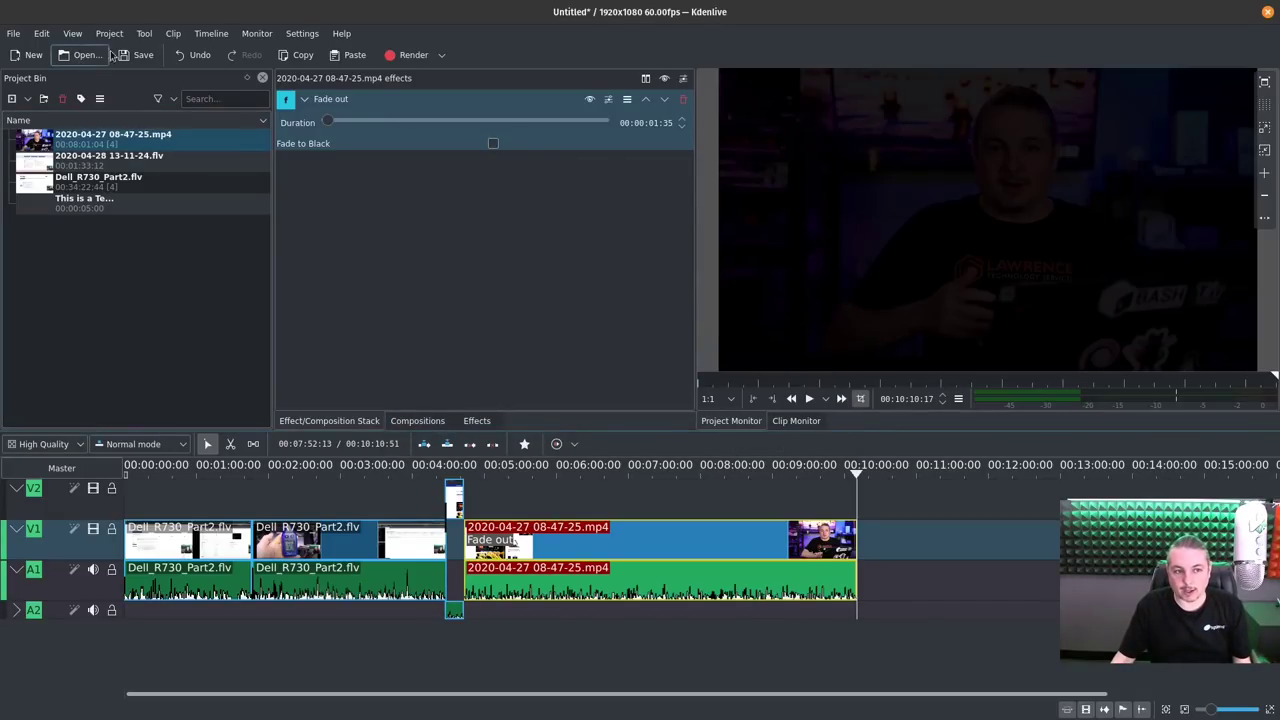
{"action": "left_click", "coordinate": [28, 55]}
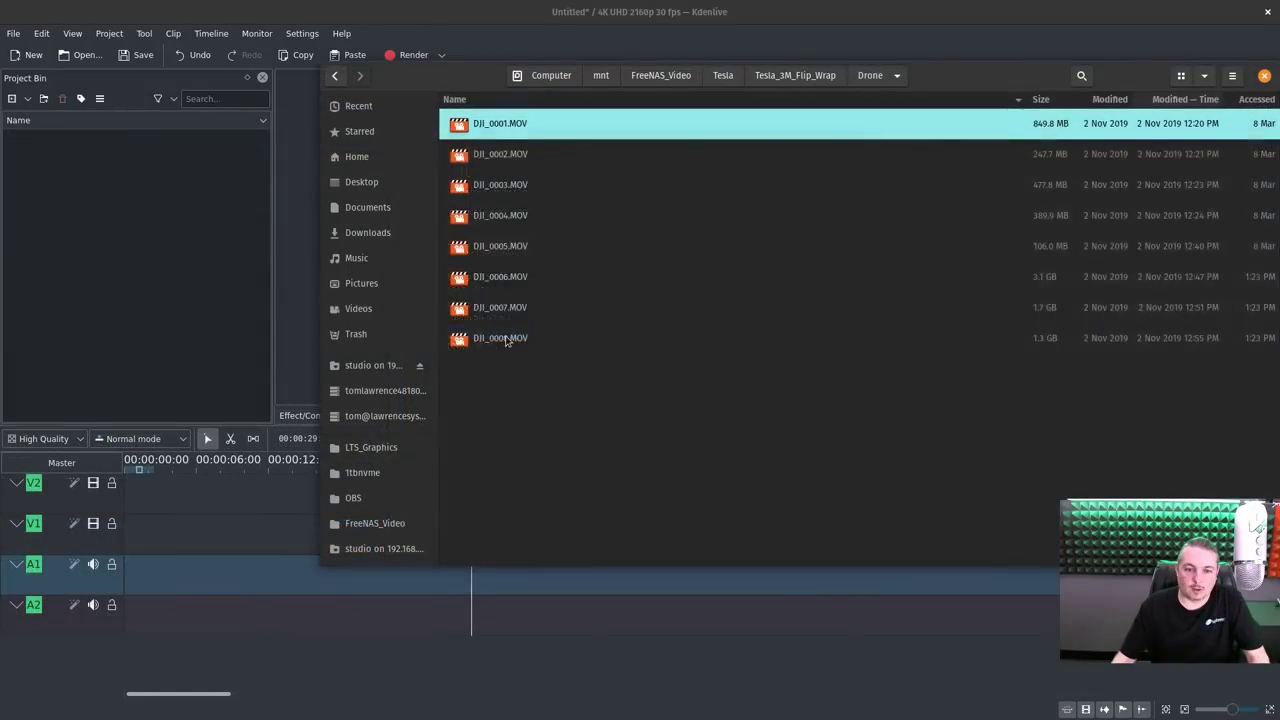
{"action": "left_click", "coordinate": [505, 338], "text": "shift"}
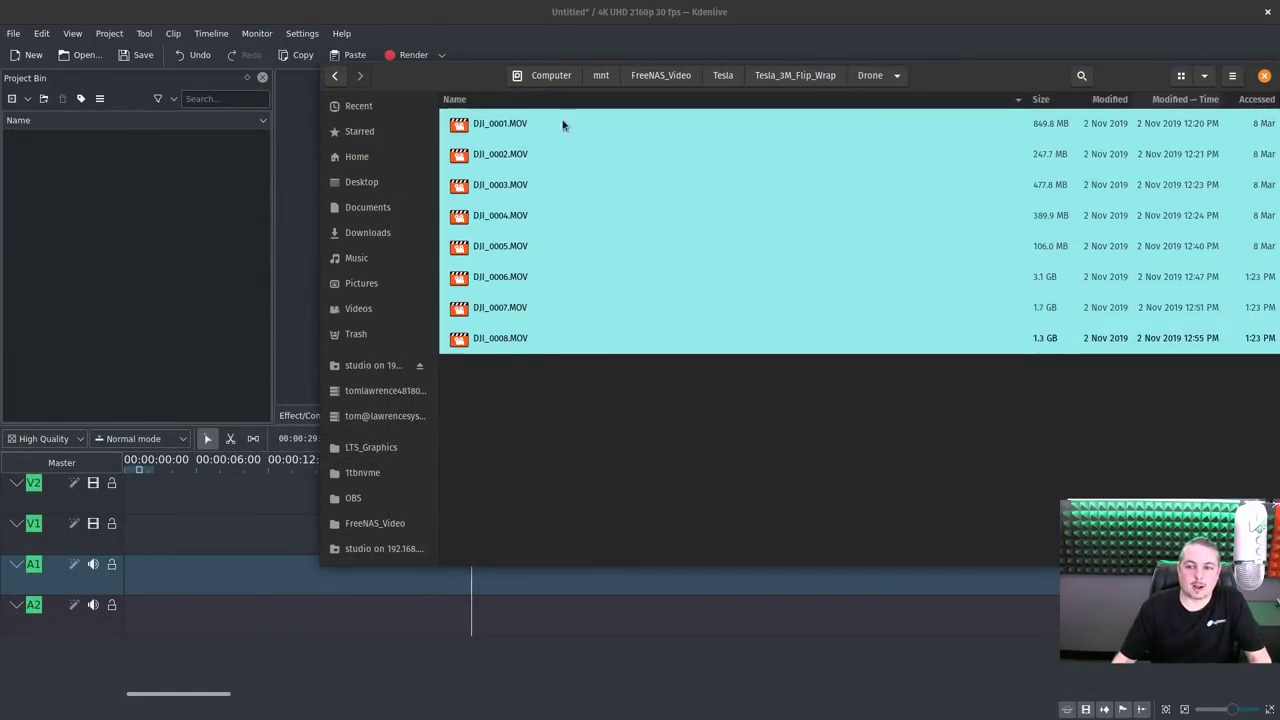
{"action": "left_click_drag", "start_coordinate": [486, 126], "coordinate": [140, 229]}
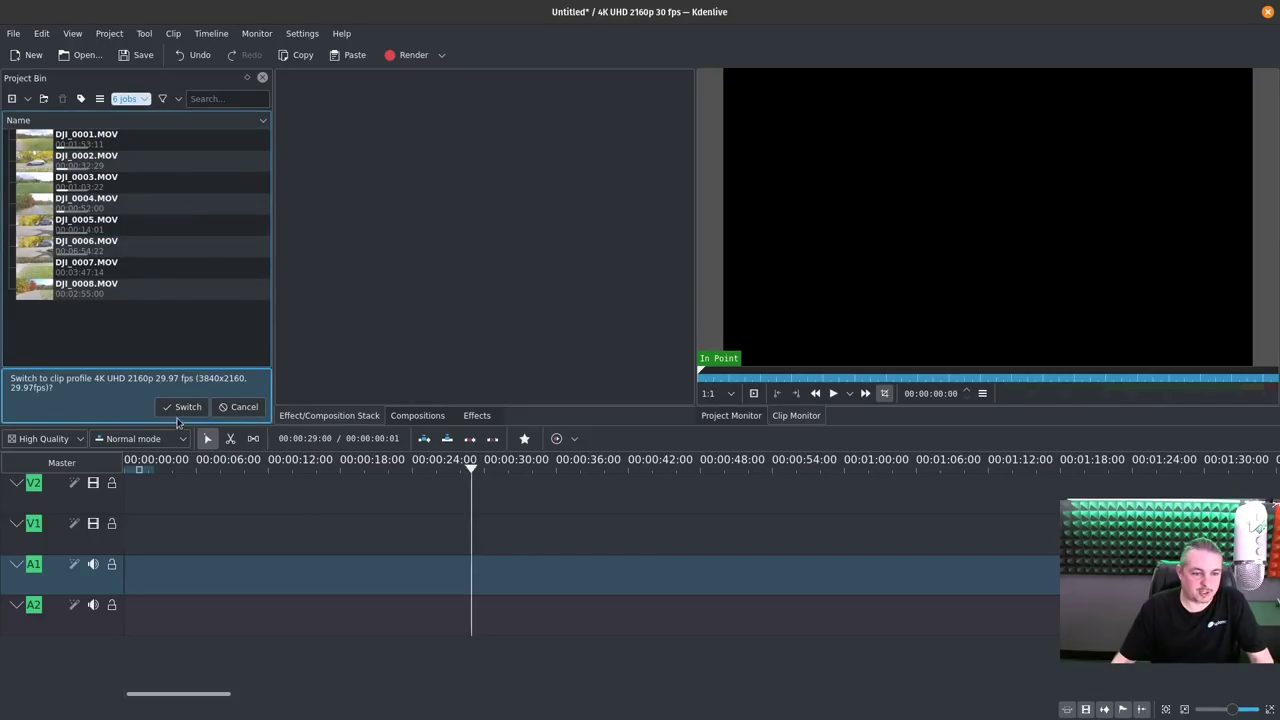
{"action": "left_click", "coordinate": [180, 410]}
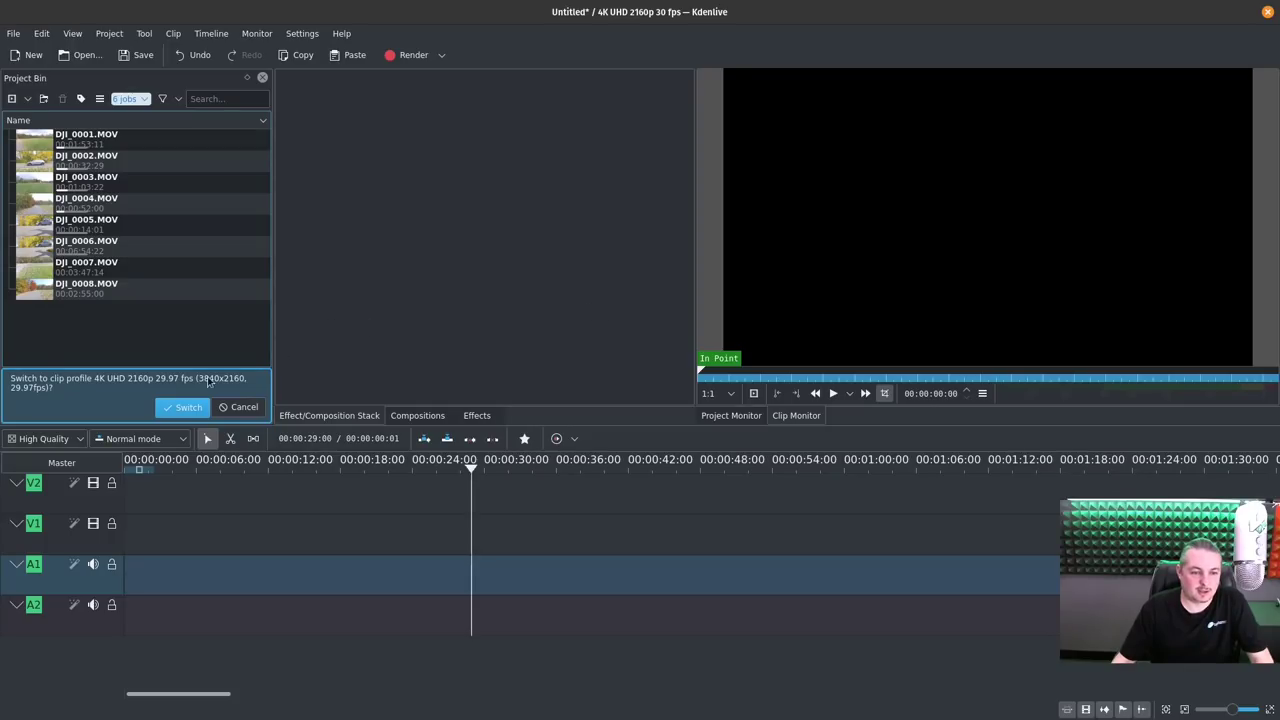
{"action": "left_click", "coordinate": [185, 408]}
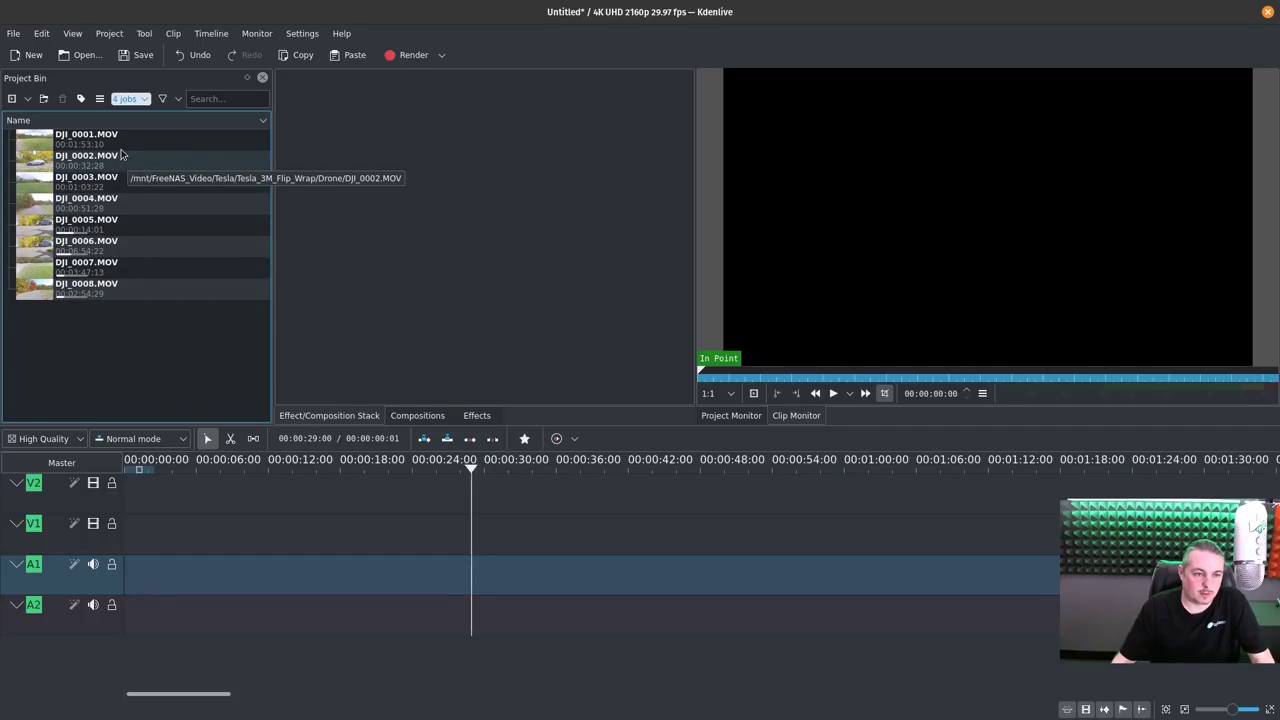
Place DJI_0006.MOV at the start of V1 and park the playhead at 00:00:27;15
{"action": "left_click_drag", "start_coordinate": [120, 248], "coordinate": [250, 524]}
{"action": "left_click_drag", "start_coordinate": [406, 525], "coordinate": [446, 531]}
{"action": "scroll", "coordinate": [446, 531], "scroll_direction": "down", "scroll_amount": 2}
{"action": "left_click", "coordinate": [250, 470]}
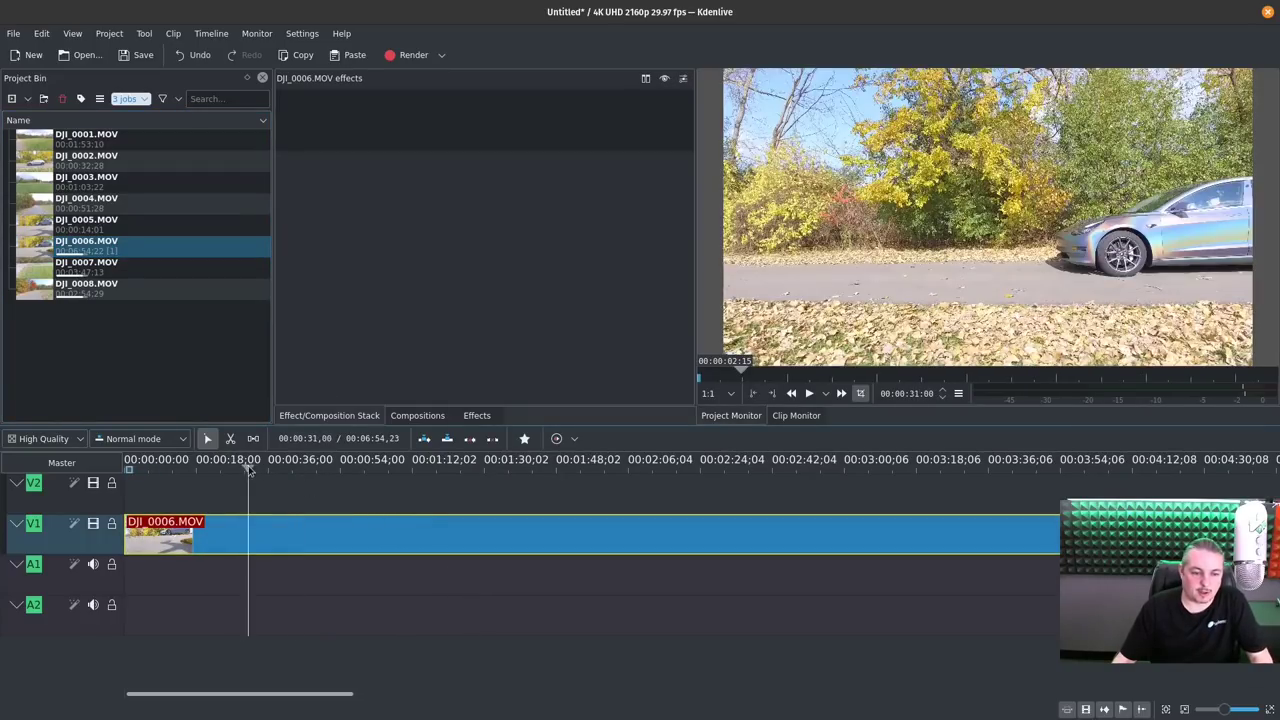
{"action": "left_click_drag", "start_coordinate": [252, 470], "coordinate": [336, 472]}
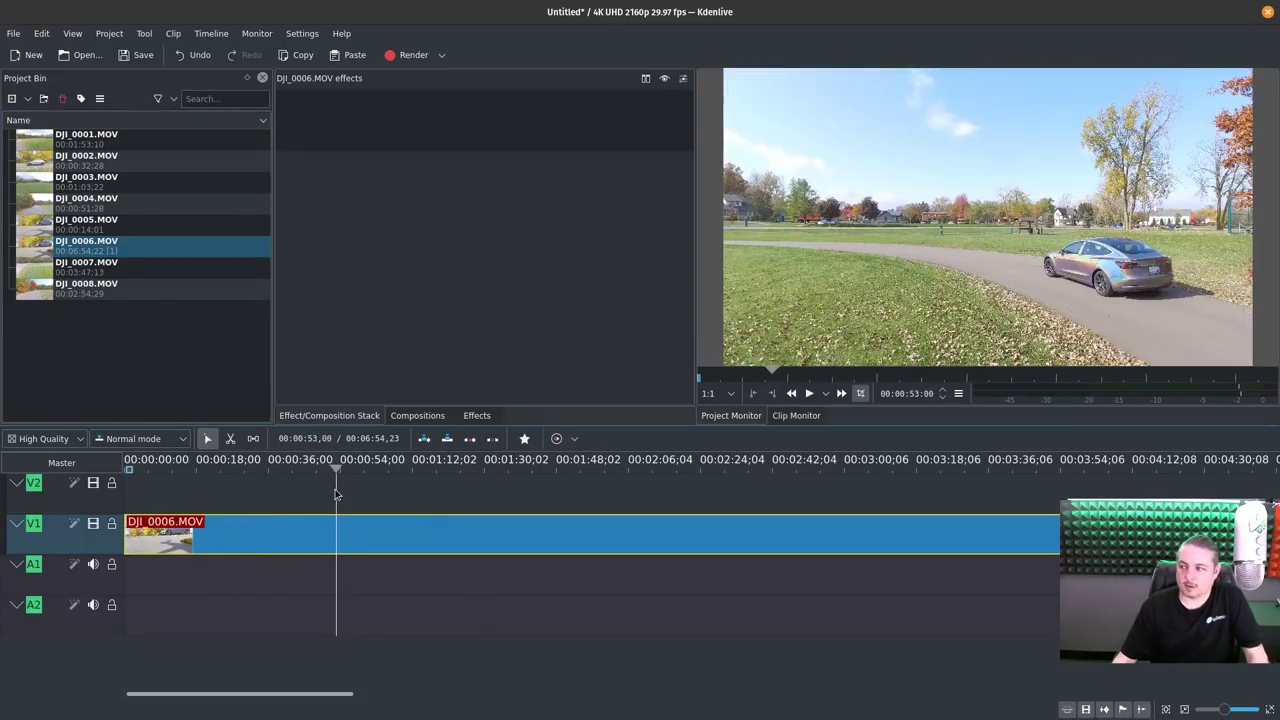
{"action": "left_click", "coordinate": [291, 481]}
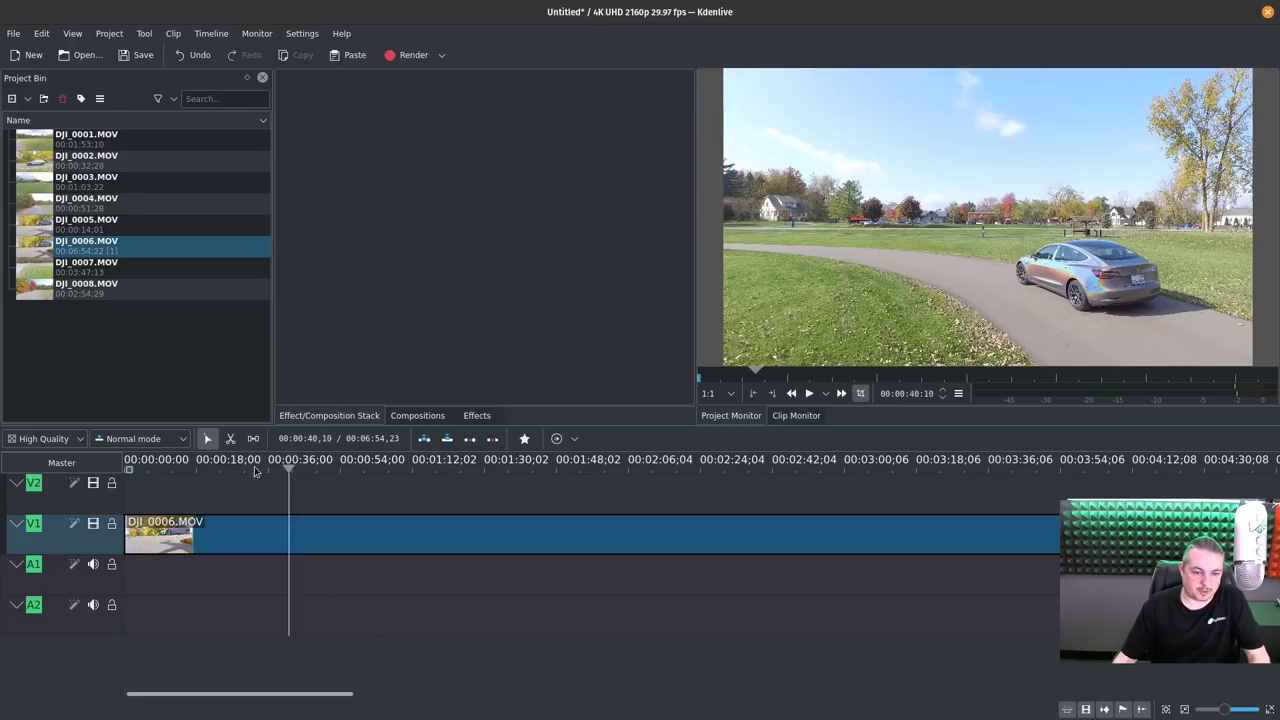
{"action": "left_click_drag", "start_coordinate": [171, 470], "coordinate": [233, 478]}
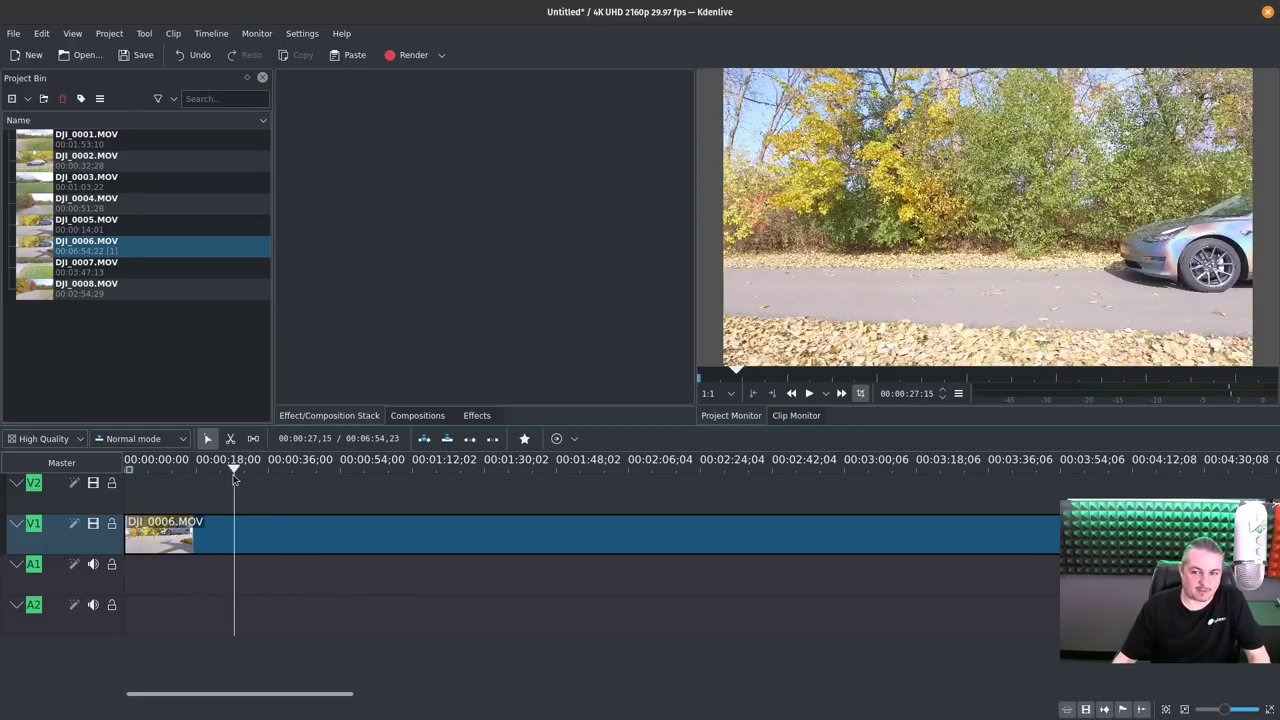
Razor-cut the clip twice, delete the unwanted pieces, and move the remainder to the timeline start
{"action": "key", "text": "x"}
{"action": "left_click", "coordinate": [231, 535]}
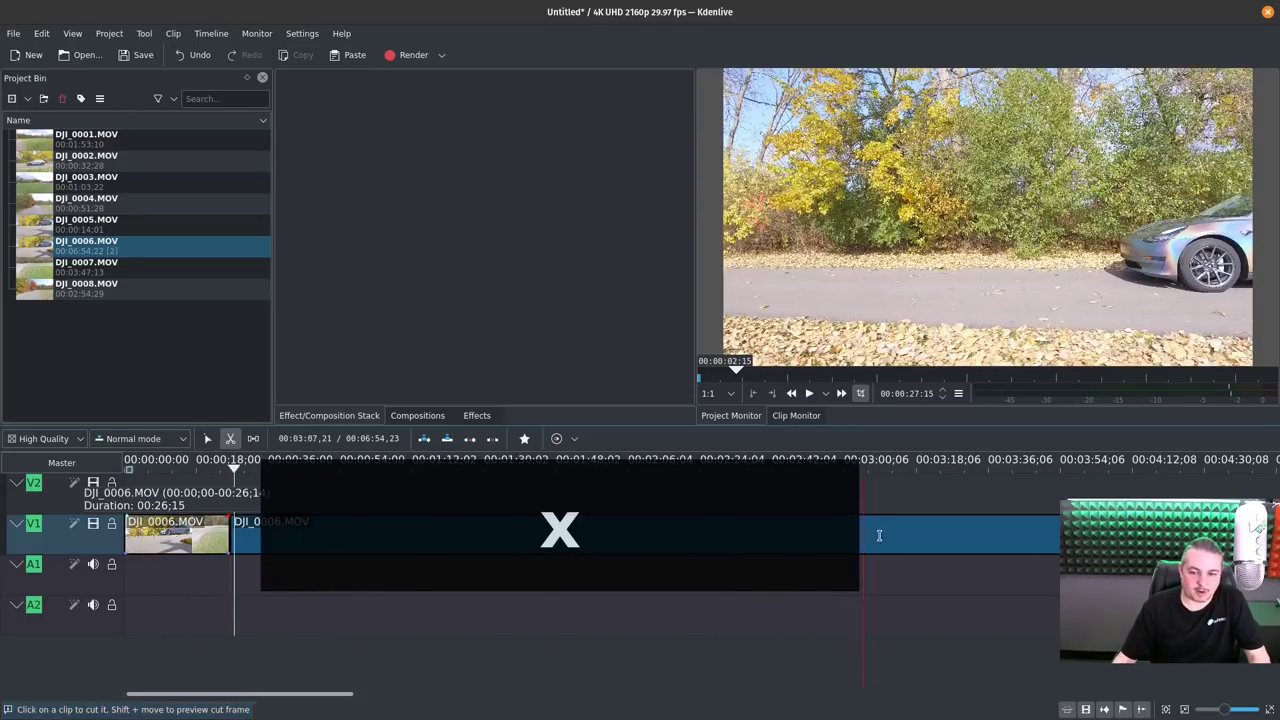
{"action": "left_click", "coordinate": [1040, 535]}
{"action": "key", "text": "s"}
{"action": "left_click", "coordinate": [175, 535]}
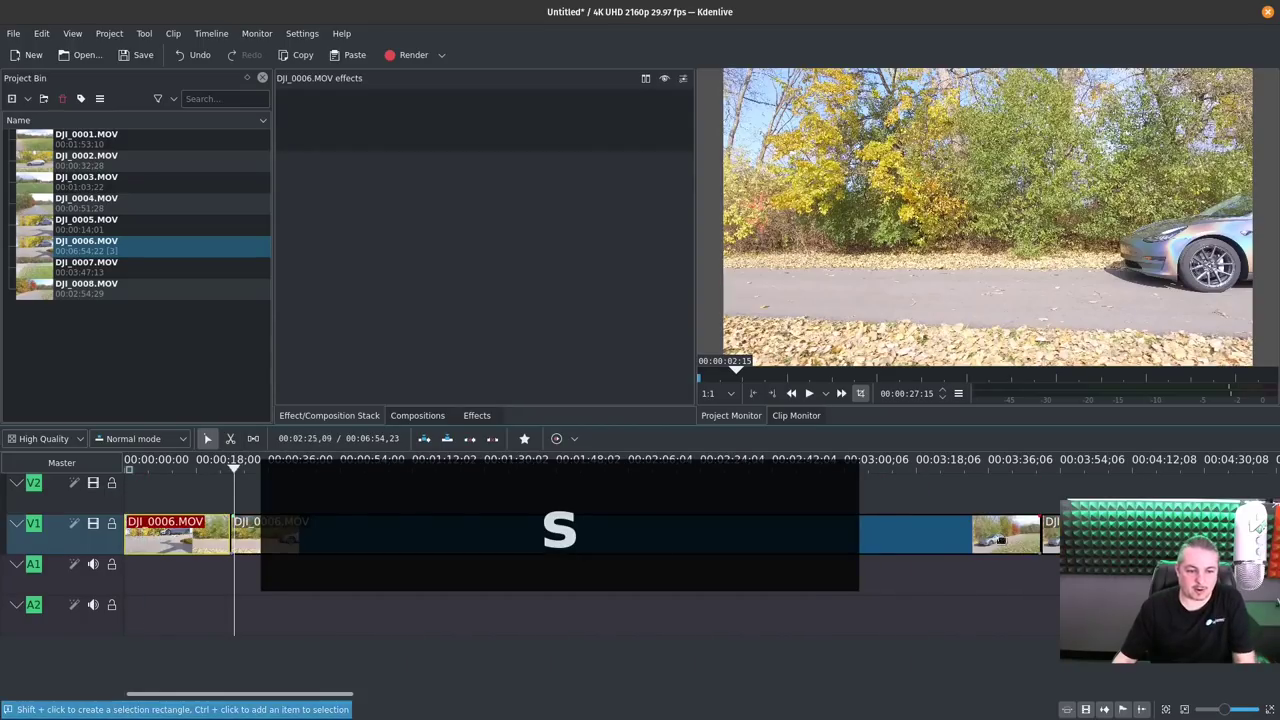
{"action": "key", "text": "Delete"}
{"action": "key", "text": "Delete"}
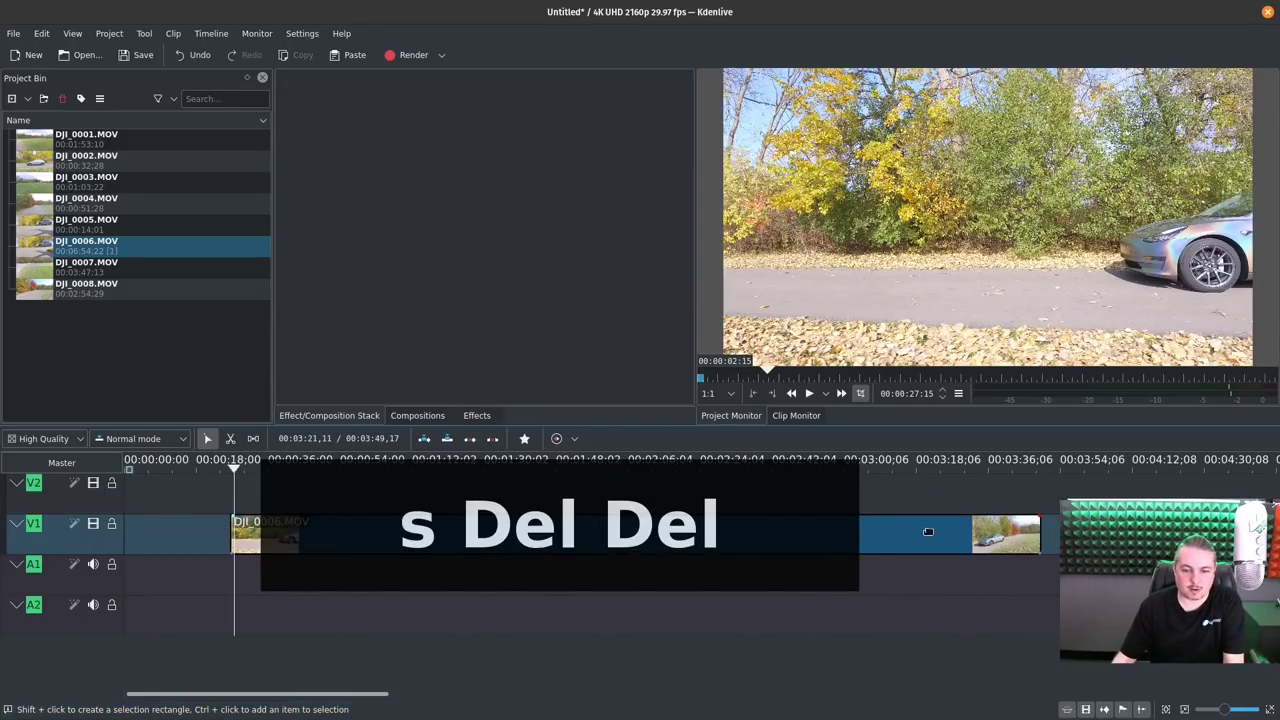
{"action": "left_click_drag", "start_coordinate": [928, 531], "coordinate": [821, 531]}
{"action": "scroll", "coordinate": [458, 526], "scroll_direction": "down", "scroll_amount": 3}
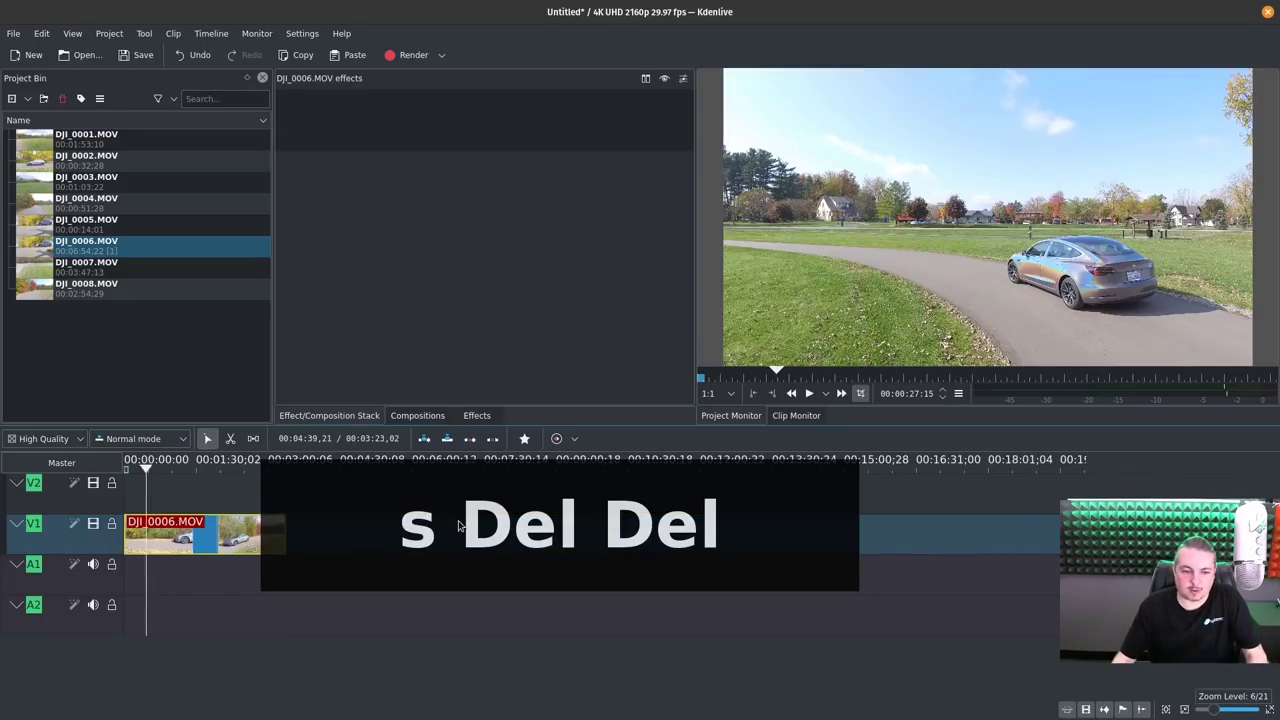
{"action": "left_click_drag", "start_coordinate": [154, 468], "coordinate": [282, 487]}
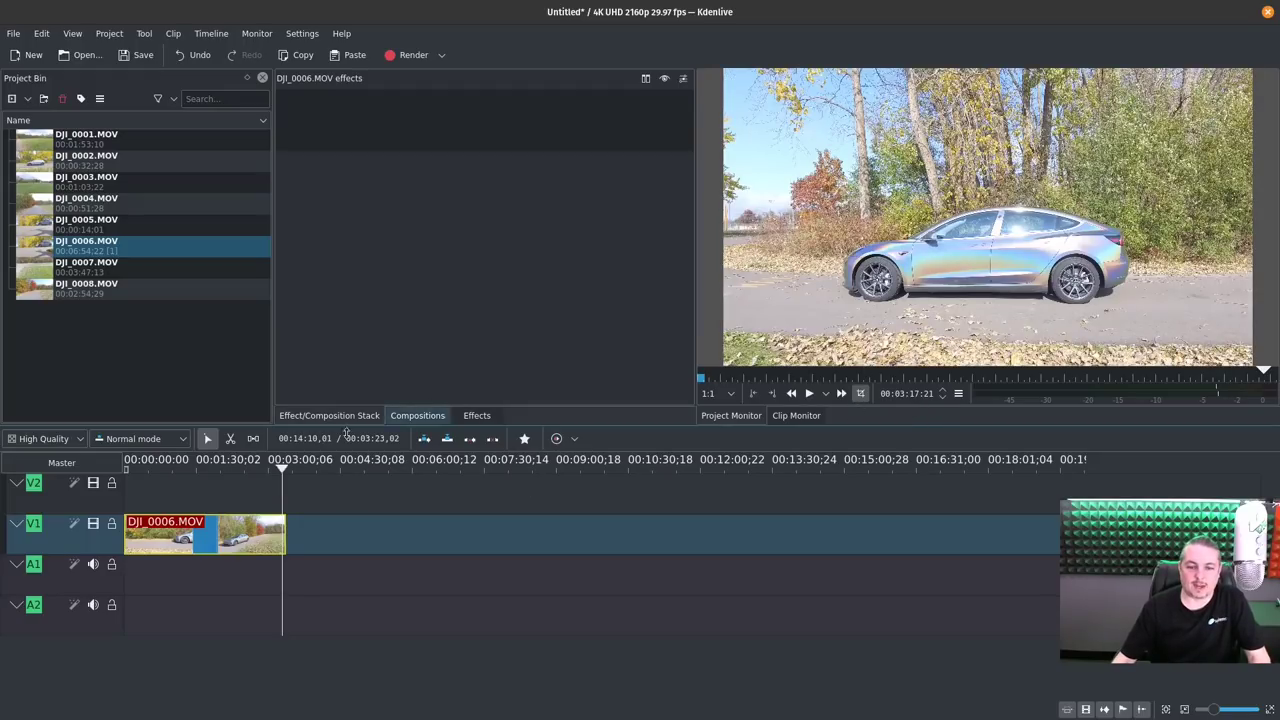
{"action": "left_click_drag", "start_coordinate": [285, 477], "coordinate": [160, 467]}
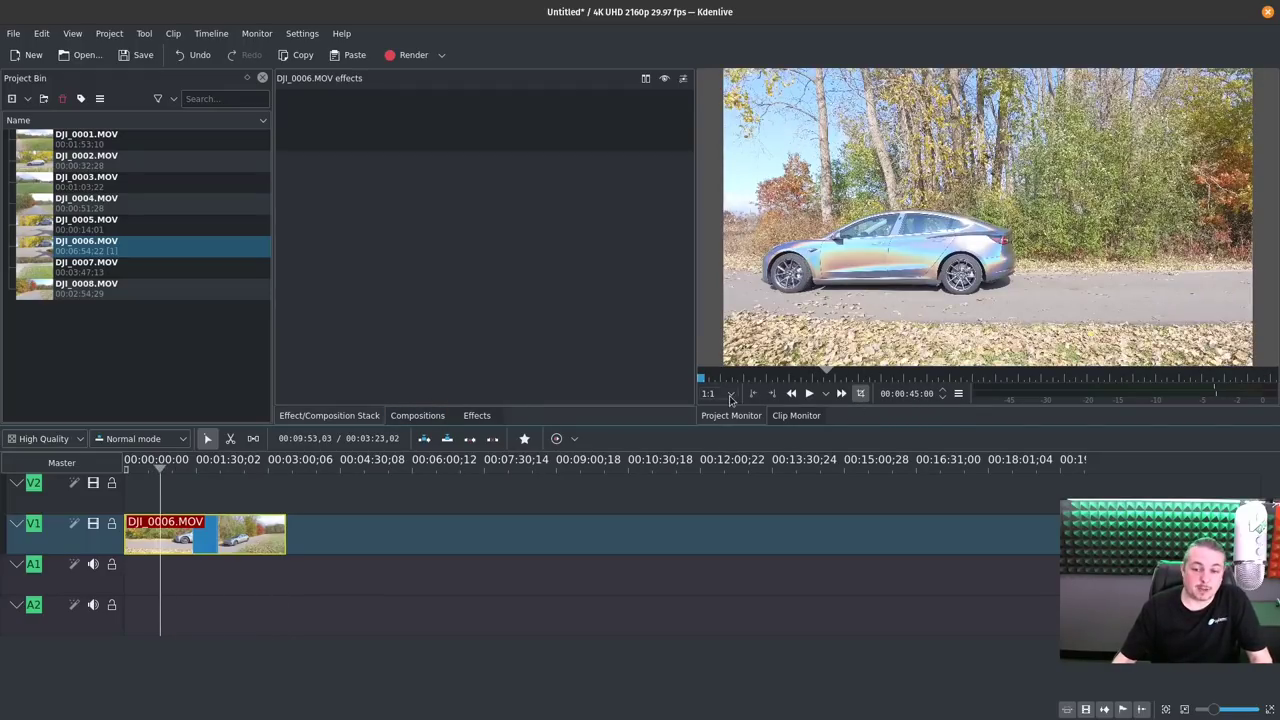
{"action": "left_click", "coordinate": [774, 395]}
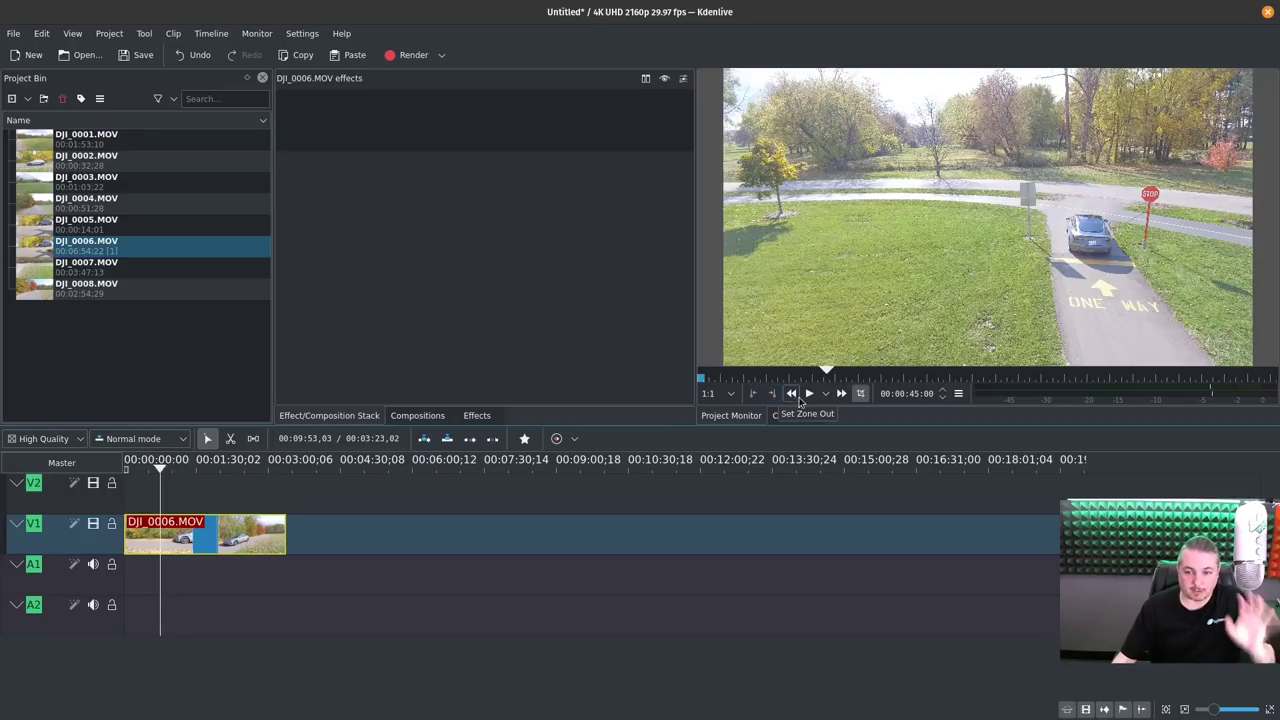
{"action": "left_click", "coordinate": [808, 395]}
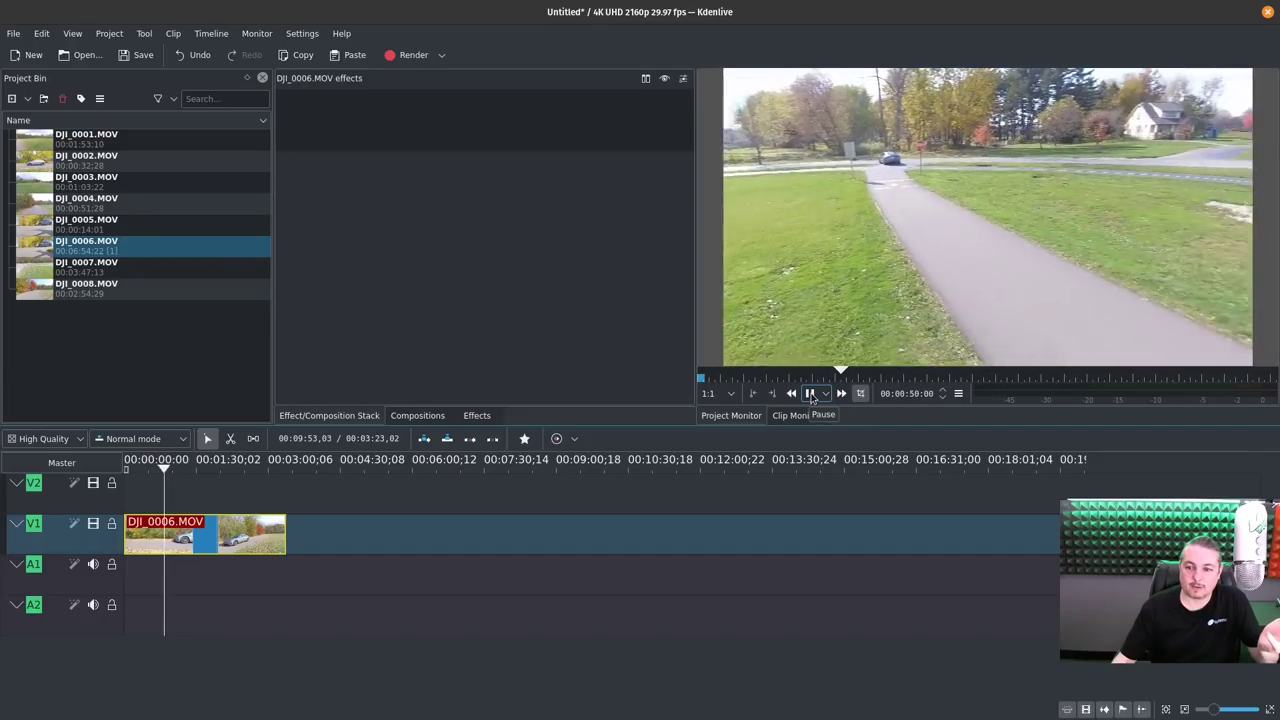
{"action": "left_click", "coordinate": [810, 394]}
{"action": "left_click", "coordinate": [728, 394]}
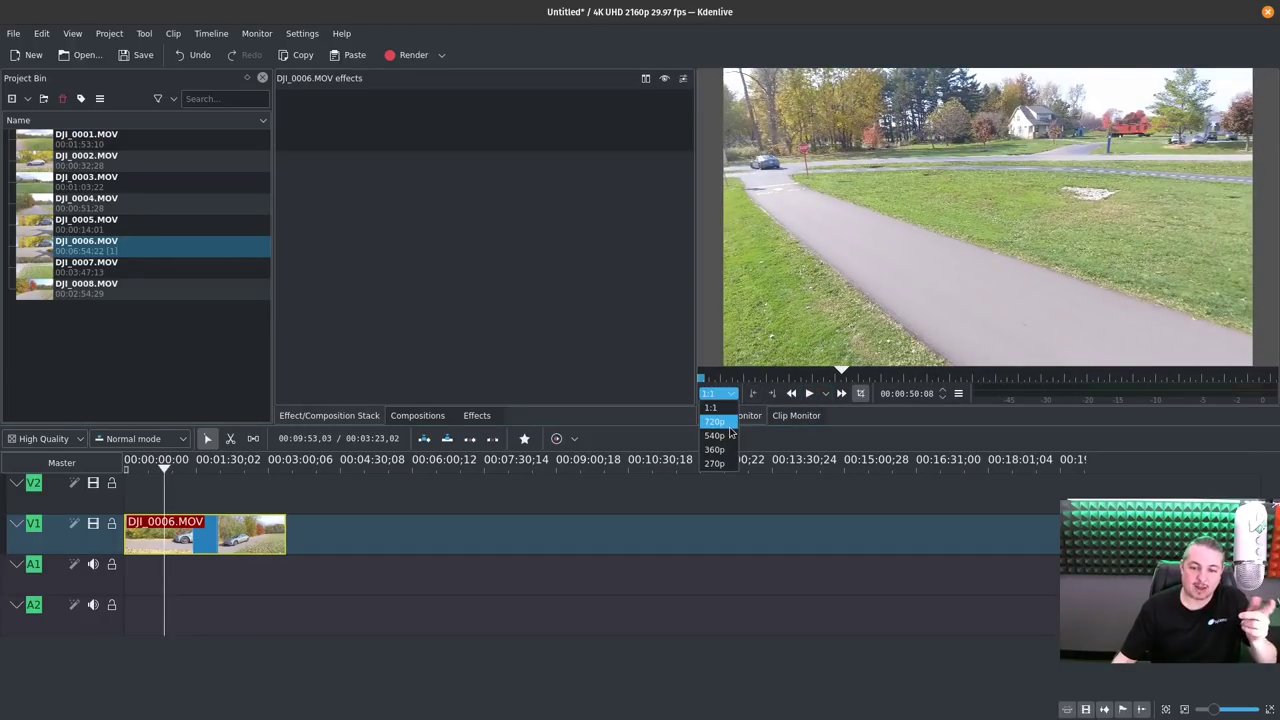
{"action": "left_click", "coordinate": [718, 426]}
{"action": "mouse_move", "coordinate": [168, 477]}
{"action": "left_mouse_down"}
{"action": "mouse_move", "coordinate": [242, 478]}
{"action": "mouse_move", "coordinate": [167, 477]}
{"action": "left_mouse_up"}
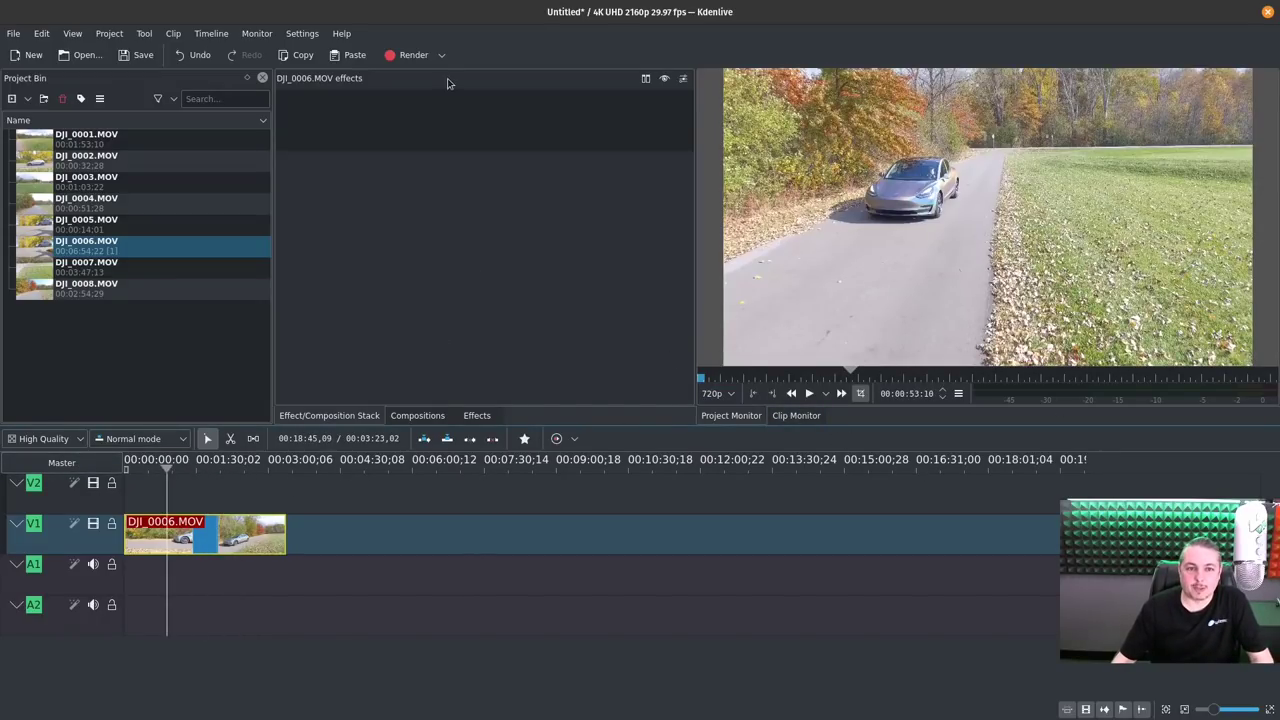
{"action": "left_click", "coordinate": [718, 393]}
{"action": "left_click", "coordinate": [724, 409]}
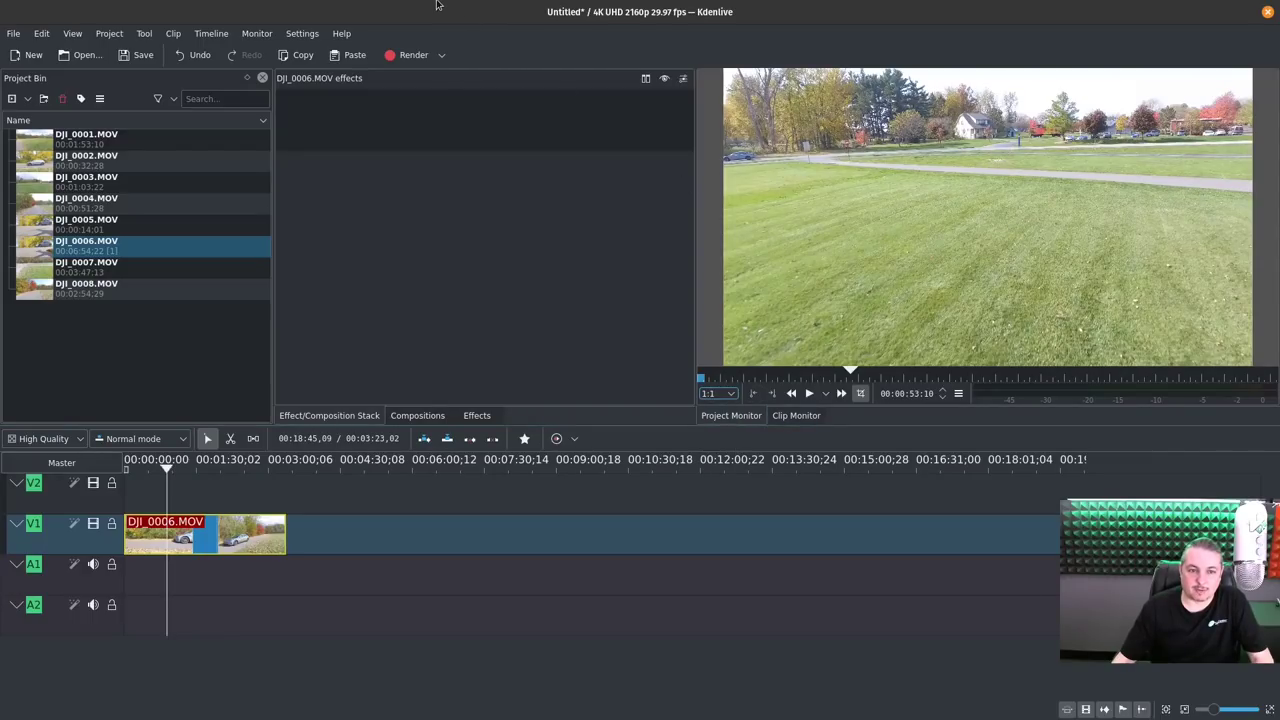
Render the project with the MP4 - H264/AAC preset to tesla4ktest.mp4
{"action": "left_click", "coordinate": [410, 56]}
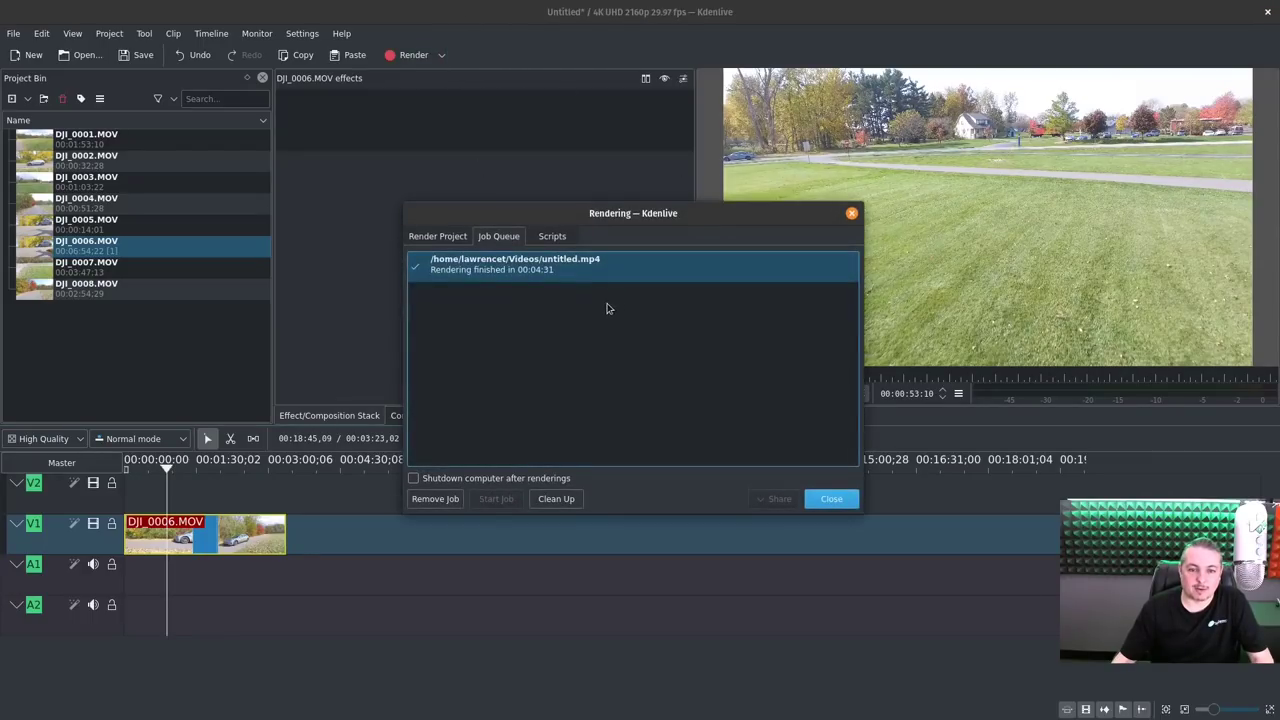
{"action": "left_click", "coordinate": [437, 236]}
{"action": "left_click", "coordinate": [576, 351]}
{"action": "key", "text": "BackSpace"}
{"action": "key", "text": "BackSpace"}
{"action": "key", "text": "BackSpace"}
{"action": "key", "text": "BackSpace"}
{"action": "key", "text": "BackSpace"}
{"action": "key", "text": "BackSpace"}
{"action": "key", "text": "BackSpace"}
{"action": "key", "text": "BackSpace"}
{"action": "key", "text": "BackSpace"}
{"action": "type", "text": "tesla4ktest."}
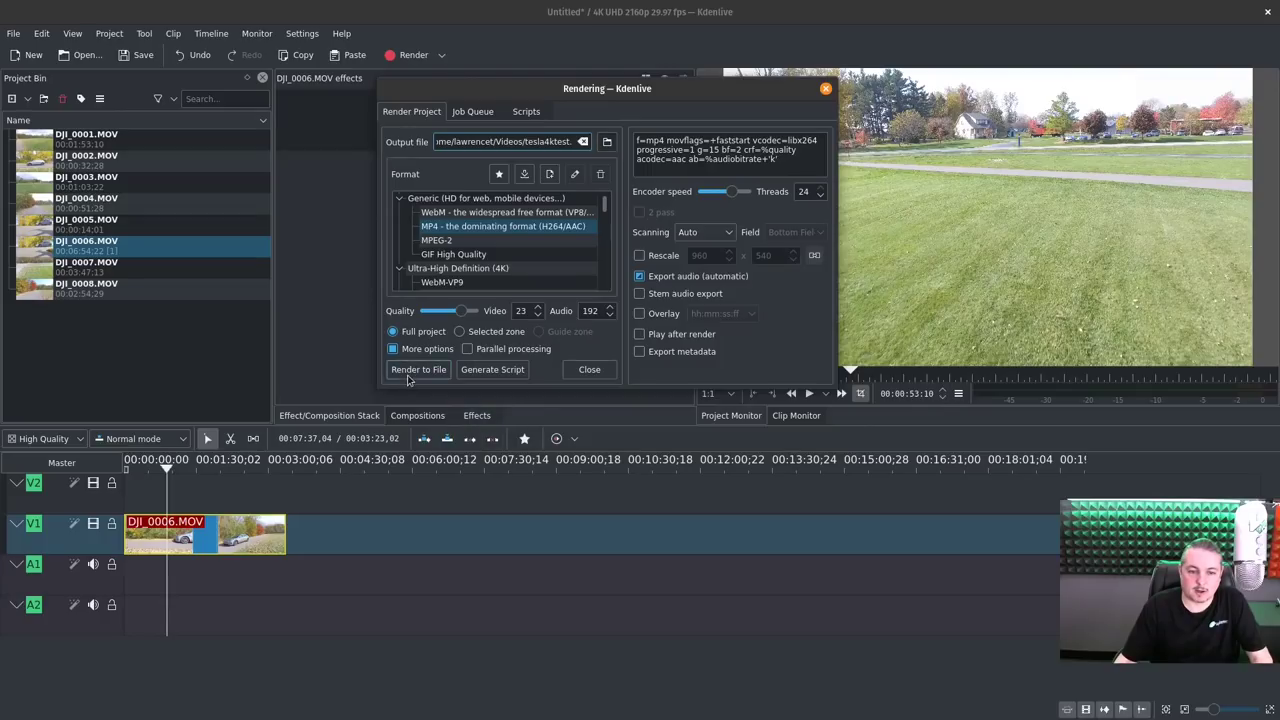
{"action": "left_click", "coordinate": [418, 369]}
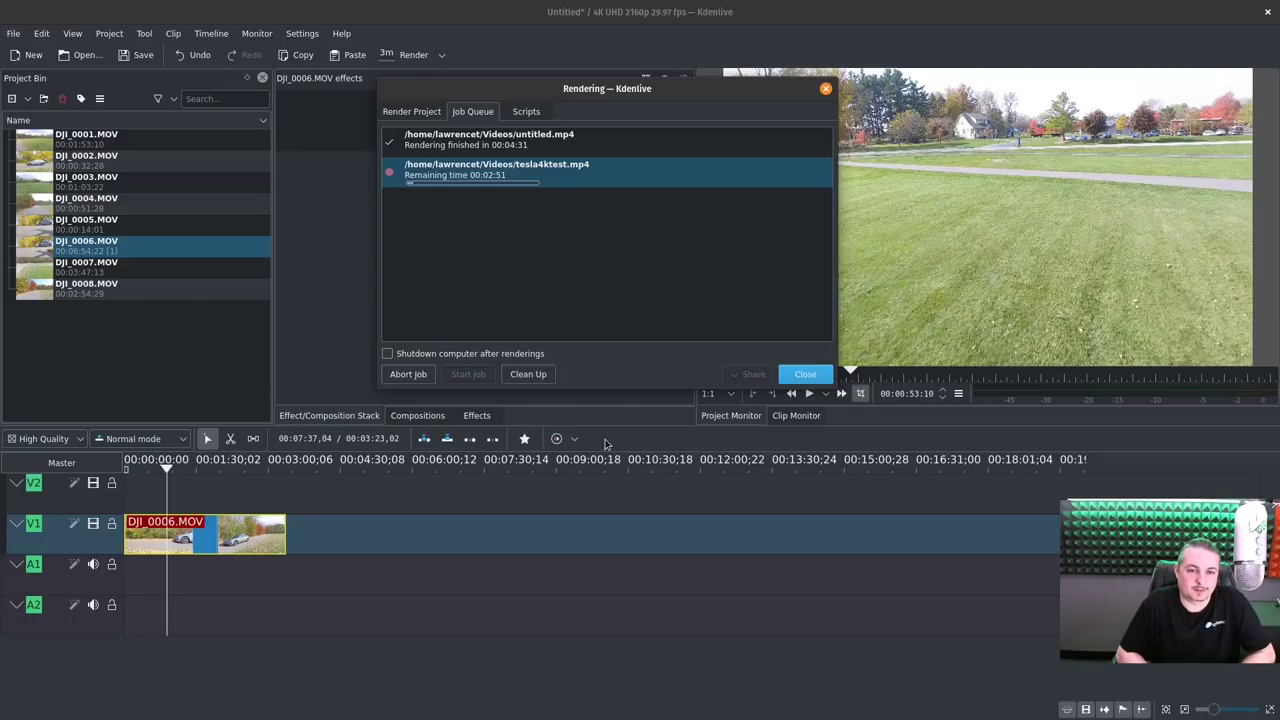
Bring the htop terminal to the front to watch CPU load during the render
{"action": "key", "text": "super"}
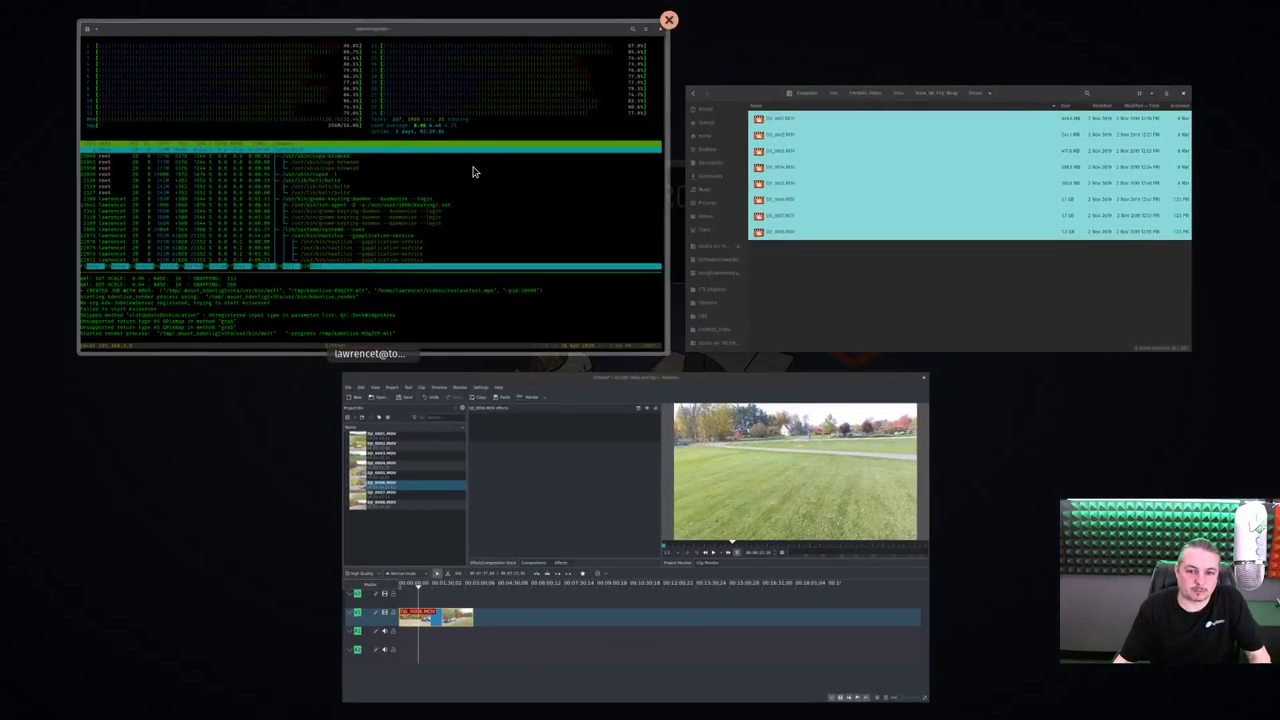
{"action": "left_click", "coordinate": [474, 171]}
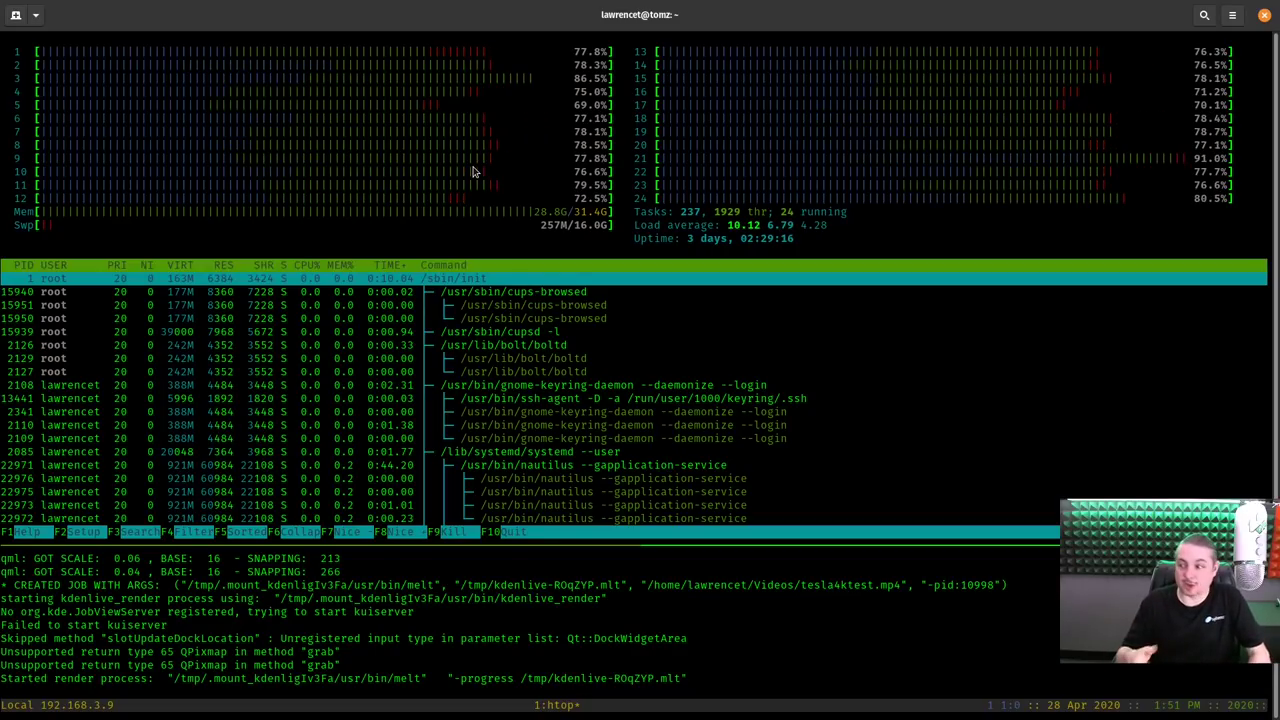
{"action": "key", "text": "super"}
Back in Kdenlive, set the playhead to 00:03:21,16 and close the finished Rendering window
{"action": "left_click", "coordinate": [563, 471]}
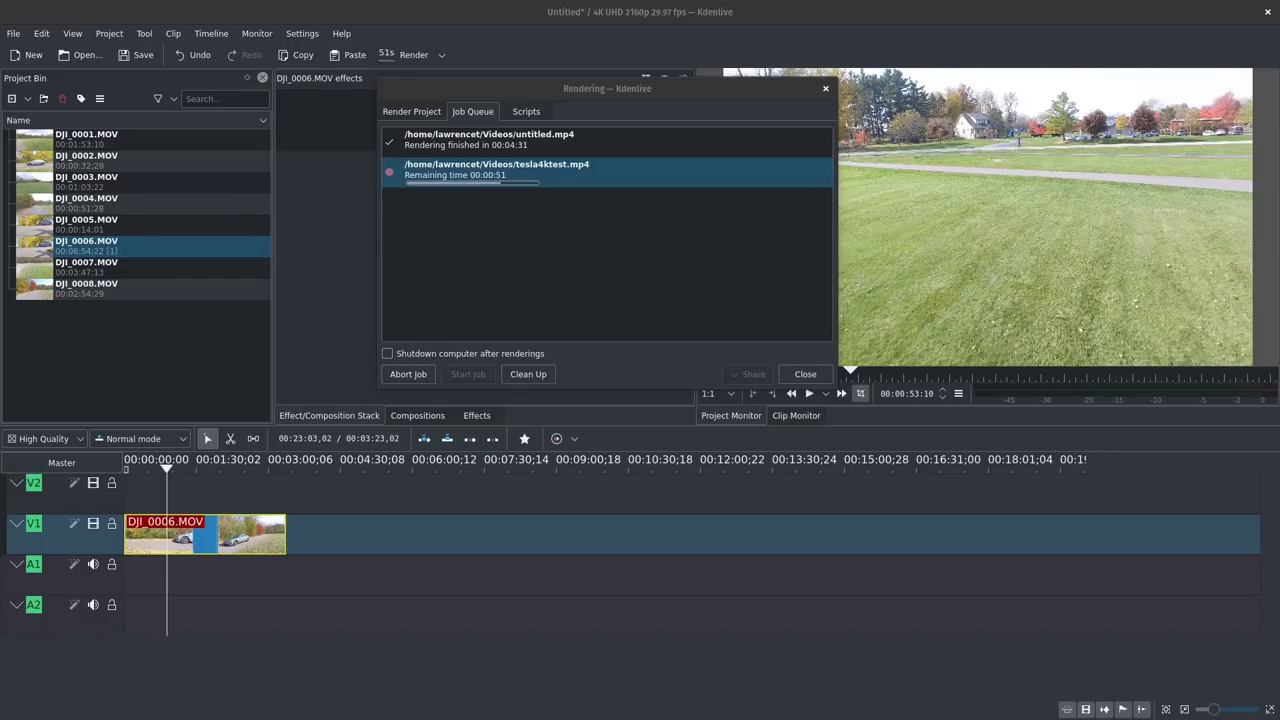
{"action": "scroll", "coordinate": [346, 472], "scroll_direction": "up", "scroll_amount": 2}
{"action": "left_click", "coordinate": [346, 472]}
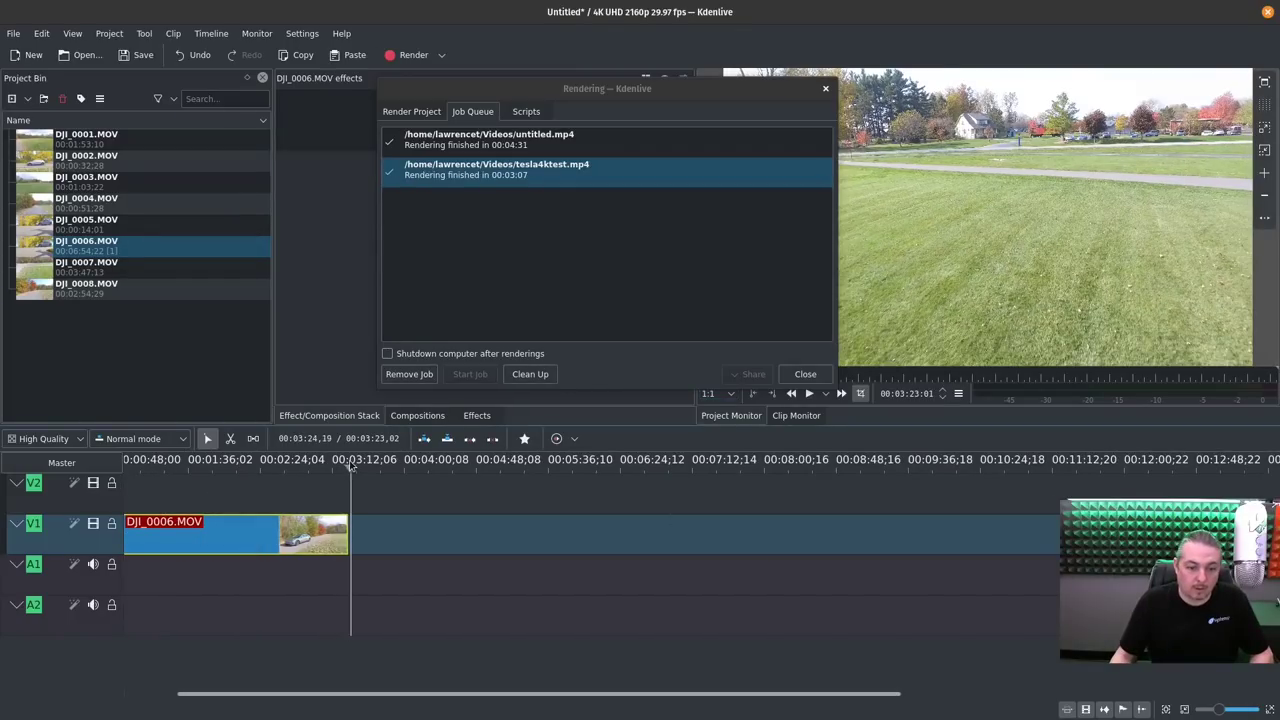
{"action": "left_click_drag", "start_coordinate": [344, 471], "coordinate": [346, 471]}
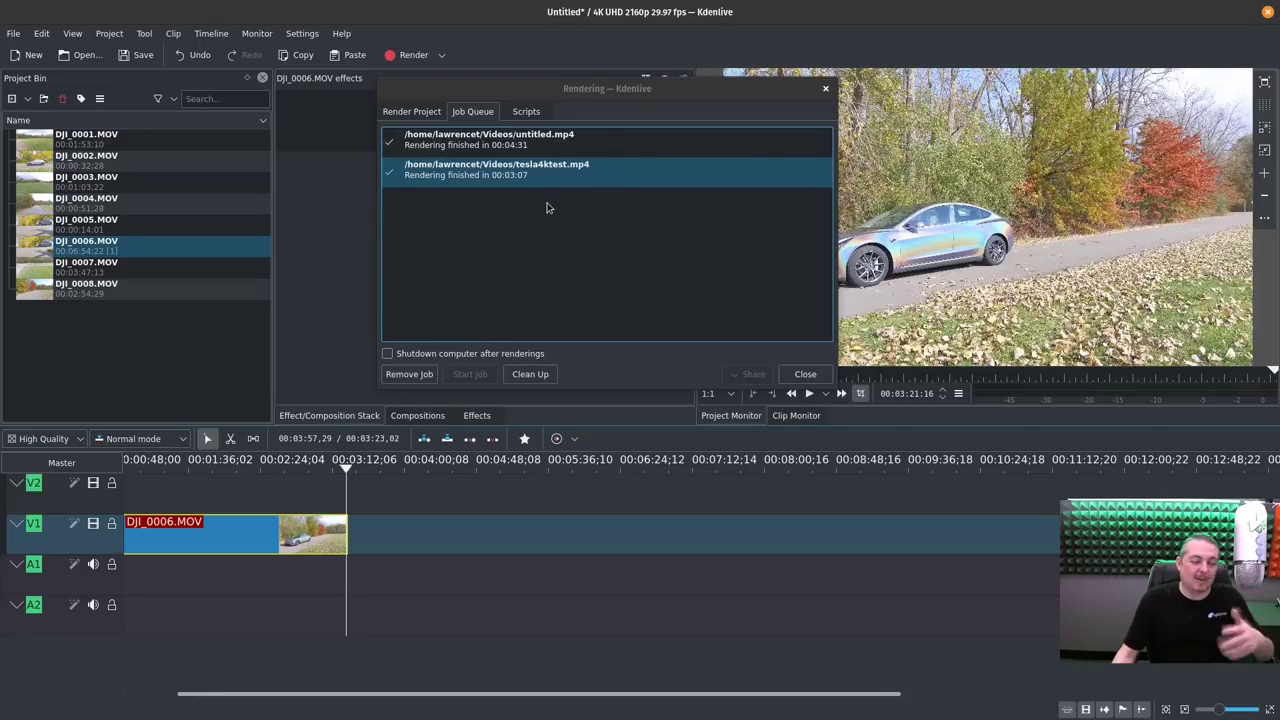
{"action": "left_click", "coordinate": [797, 376]}
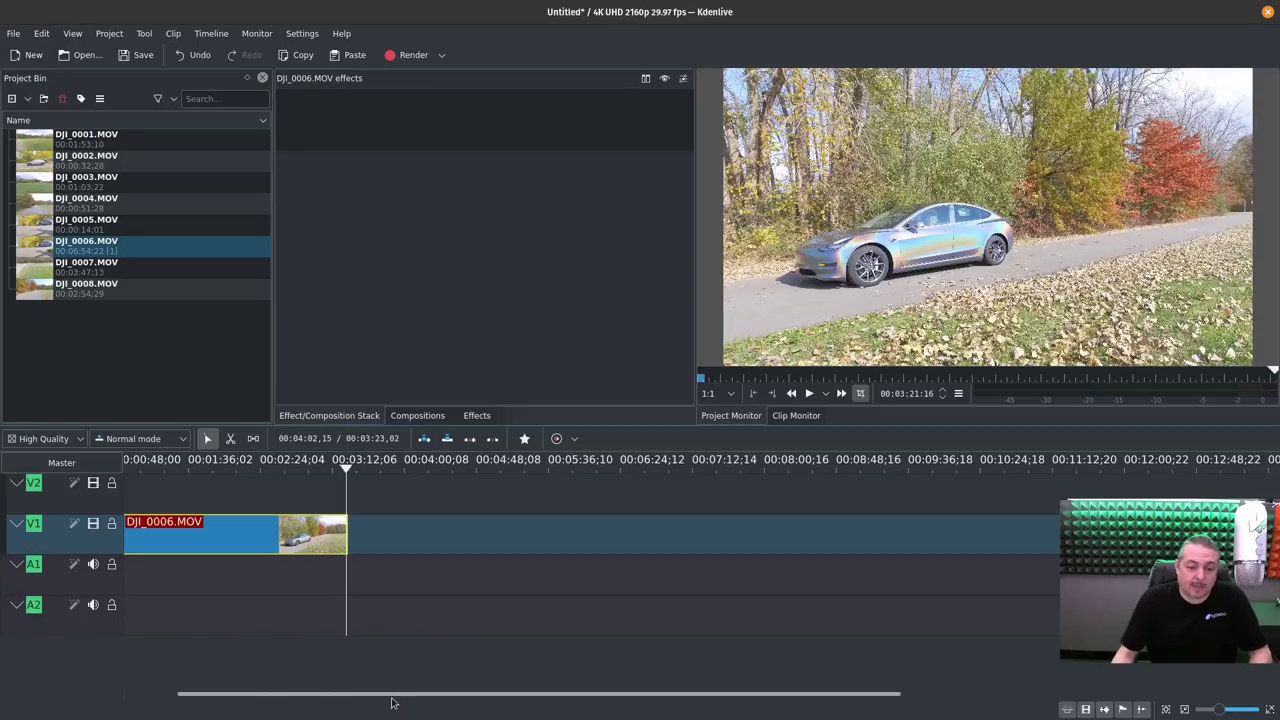
Scroll the timeline back to the start and scrub the playhead through the trimmed DJI_0006 clip
{"action": "left_click_drag", "start_coordinate": [391, 700], "coordinate": [208, 694]}
{"action": "left_click_drag", "start_coordinate": [427, 465], "coordinate": [286, 482]}
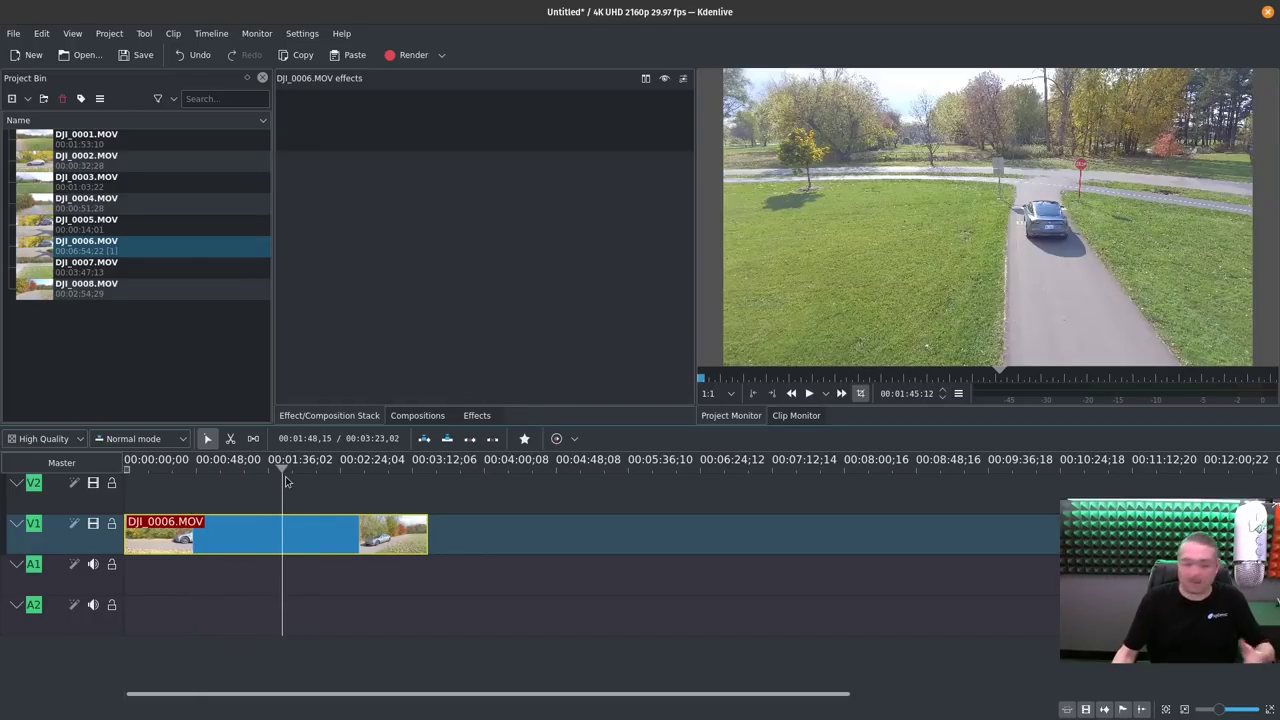